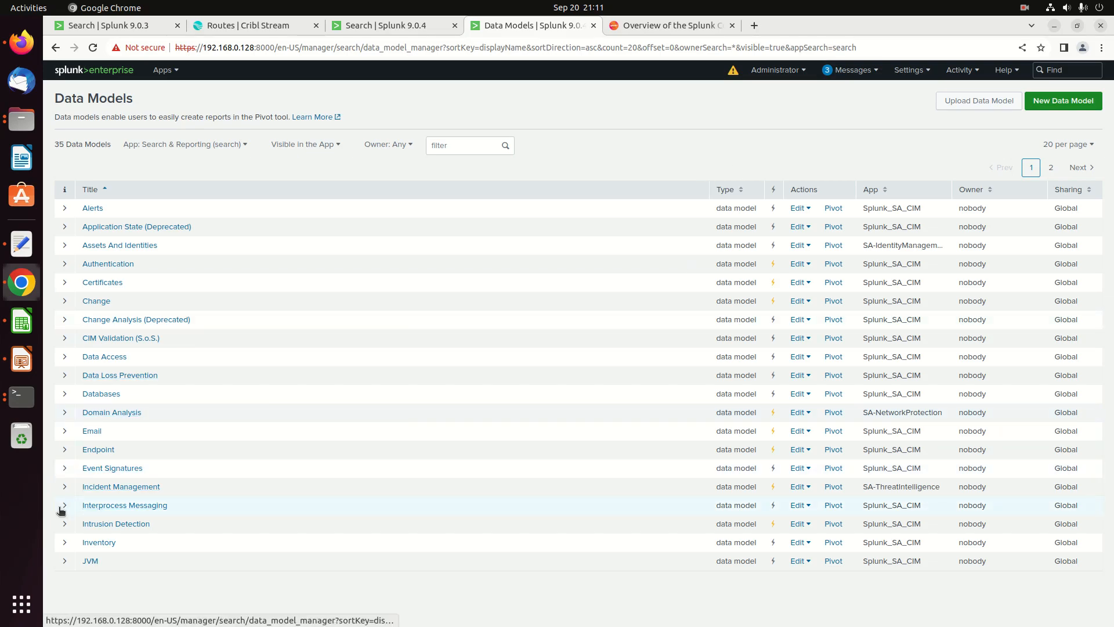
Look through both pages of the data models list and expand the details of the Network Traffic data model.
{"action": "left_click", "coordinate": [1050, 168]}
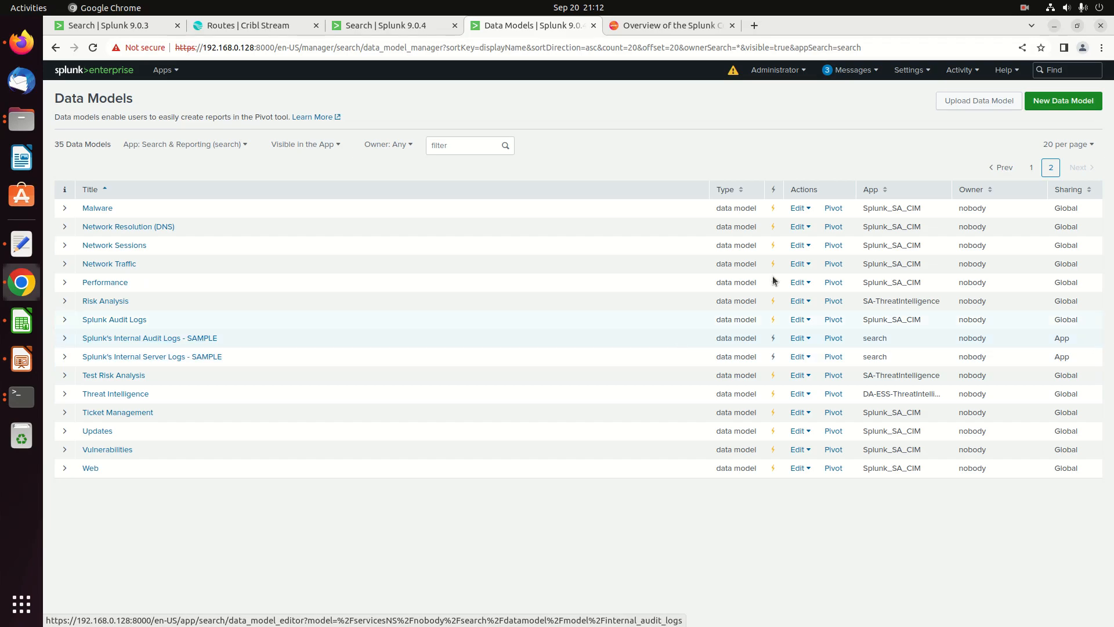
{"action": "left_click", "coordinate": [1031, 169]}
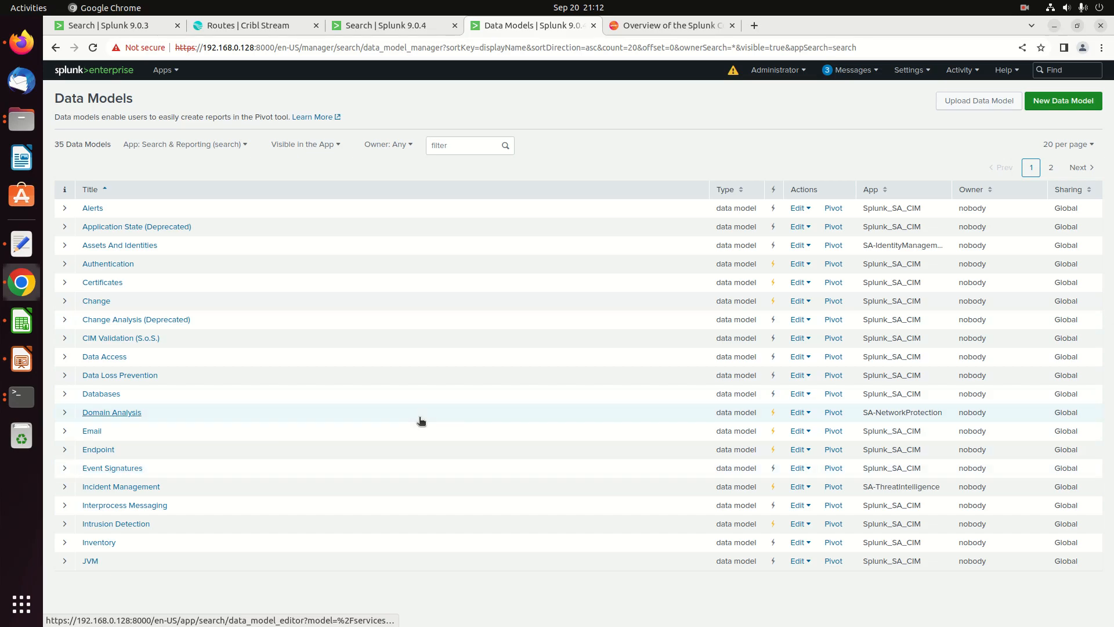
{"action": "left_click", "coordinate": [1051, 168]}
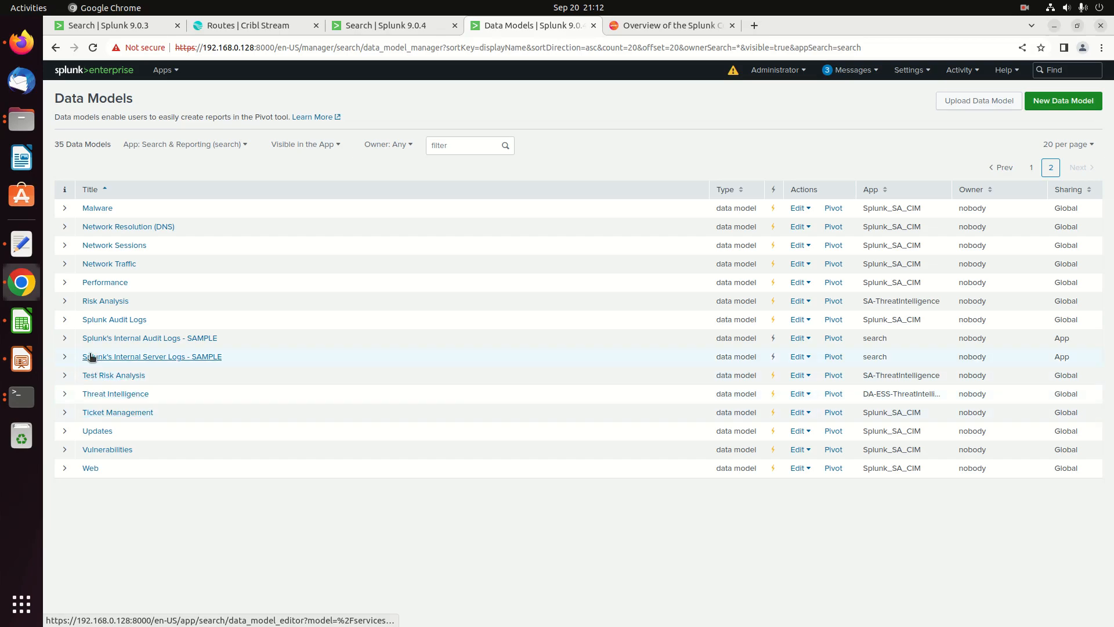
{"action": "left_click", "coordinate": [65, 264]}
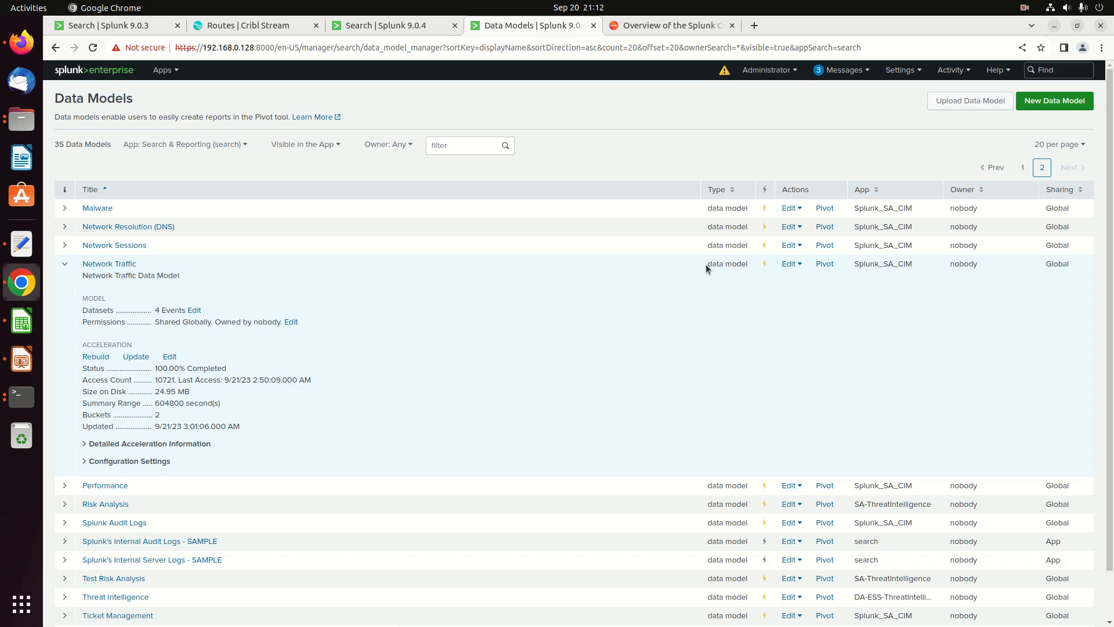
Open the Network Traffic data model in Pivot using its All Traffic dataset.
{"action": "left_click", "coordinate": [787, 265]}
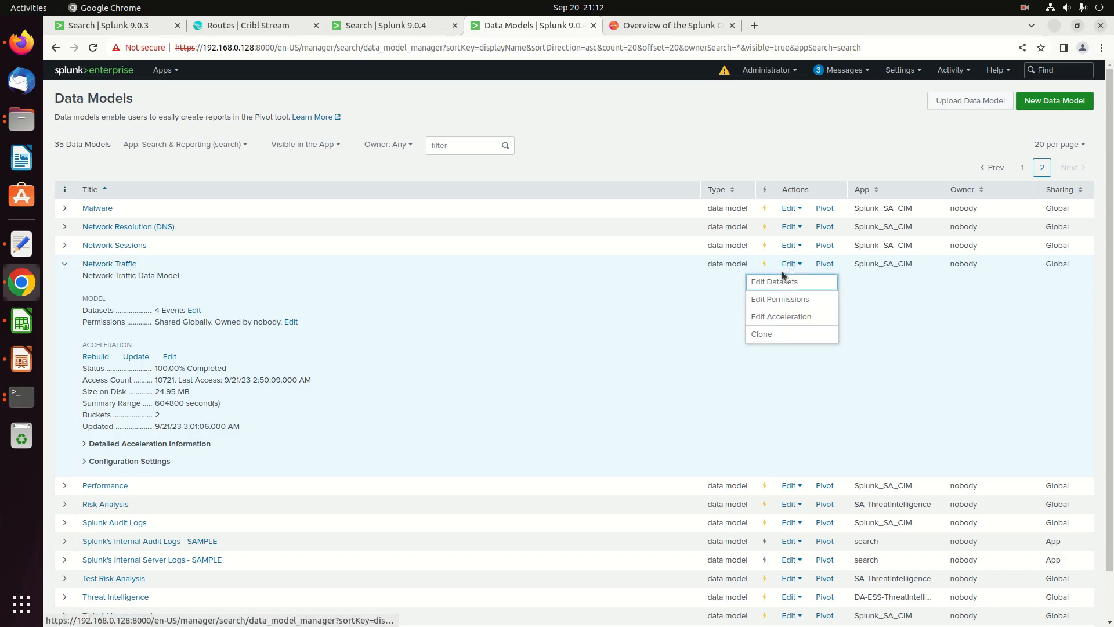
{"action": "left_click", "coordinate": [824, 264]}
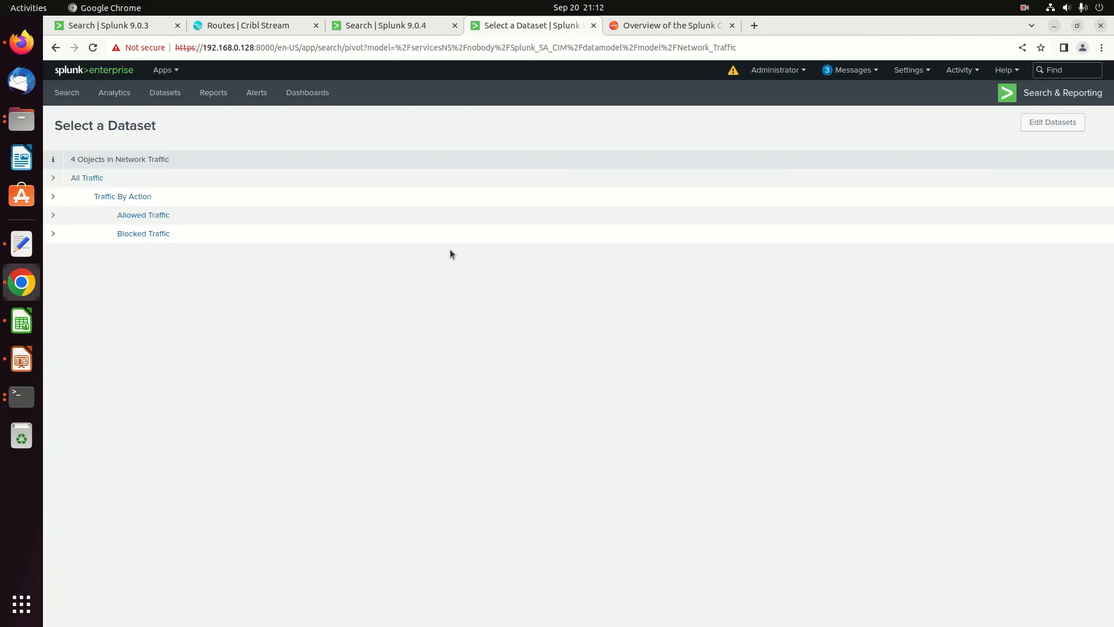
{"action": "left_click", "coordinate": [97, 179]}
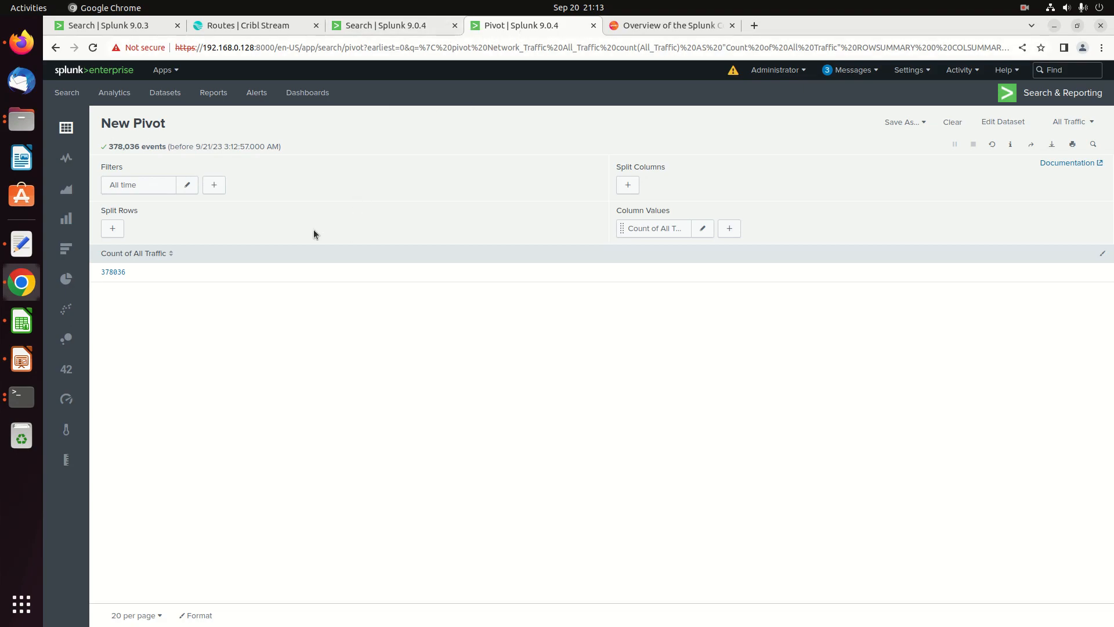
Split the pivot table's rows by the dest_ip field, keeping the default sort and 100 maximum rows.
{"action": "left_click", "coordinate": [113, 228]}
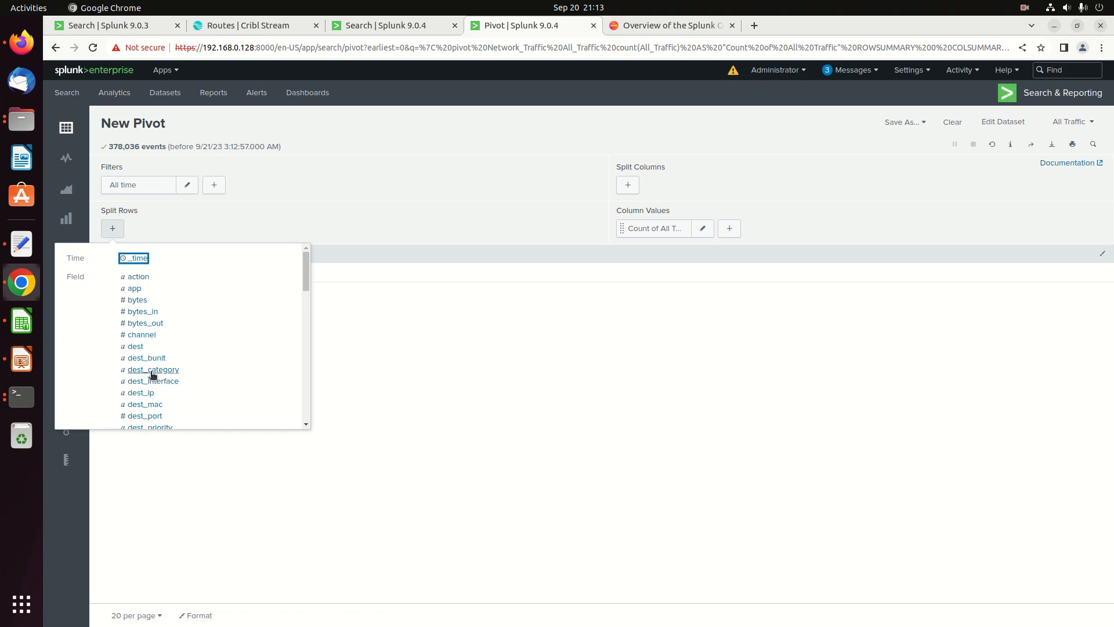
{"action": "left_click", "coordinate": [141, 393]}
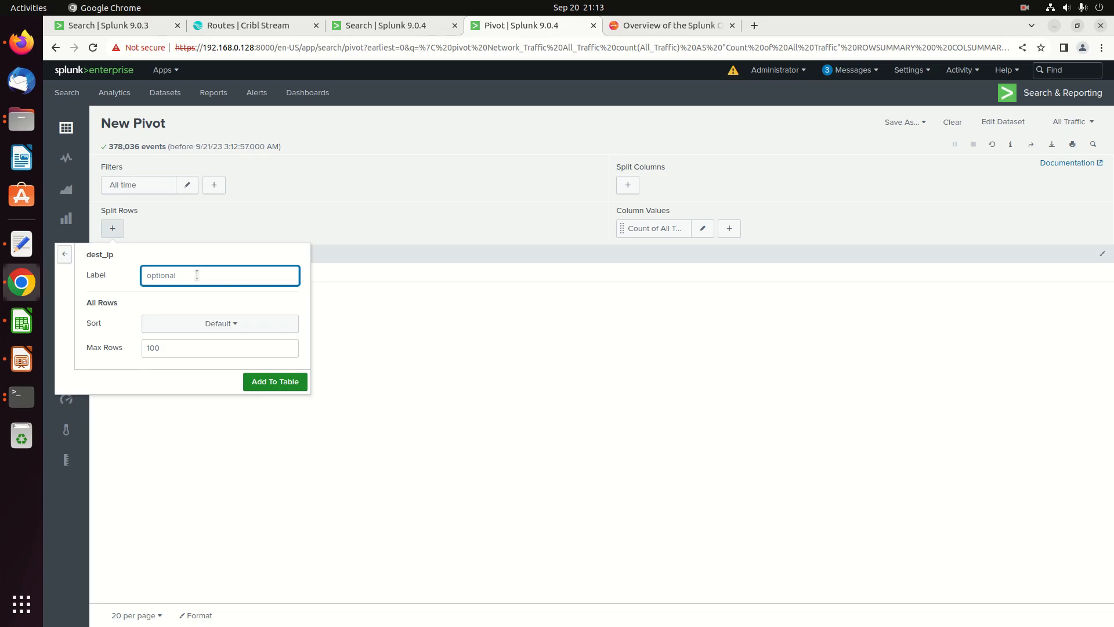
{"action": "left_click", "coordinate": [276, 382]}
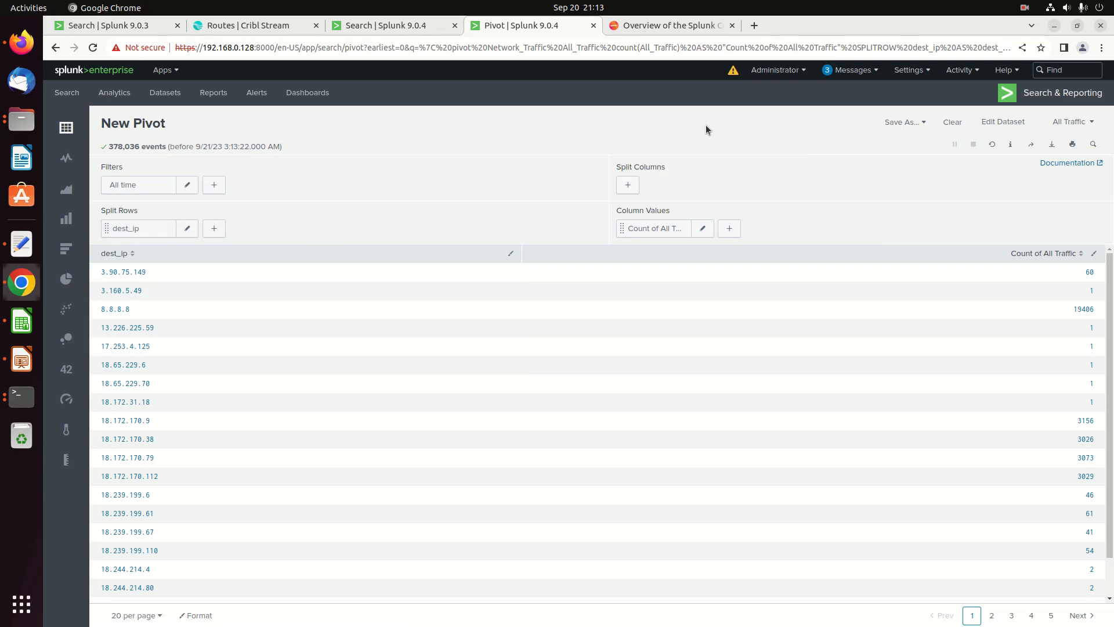
Open the Network Traffic data model reference page in the Splunk Common Information Model Add-on Manual.
{"action": "left_click", "coordinate": [651, 26]}
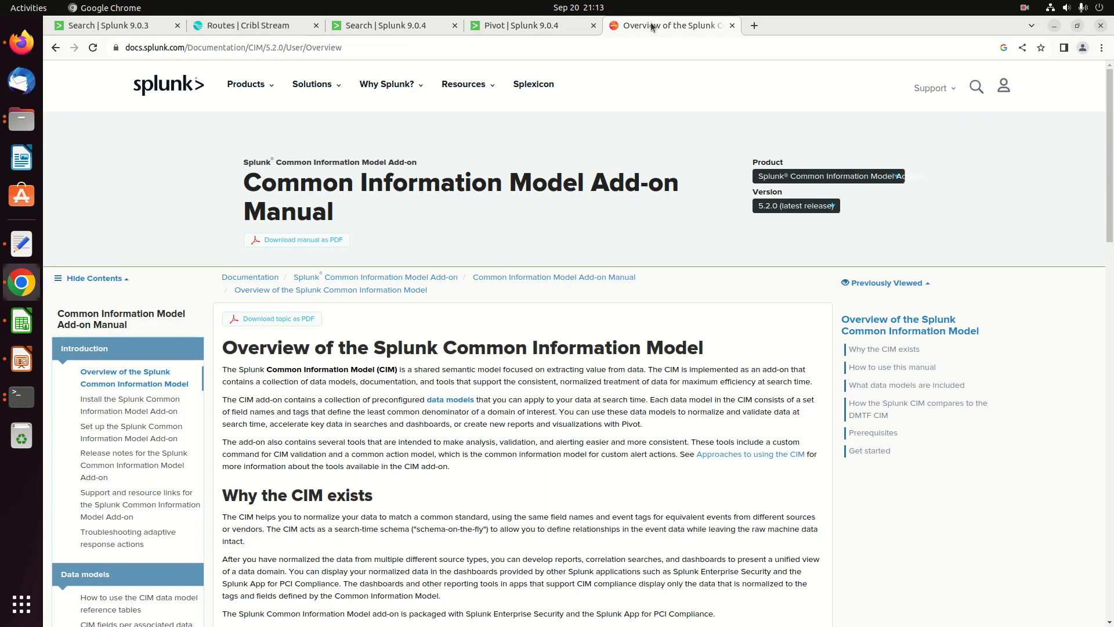
{"action": "left_click", "coordinate": [55, 47]}
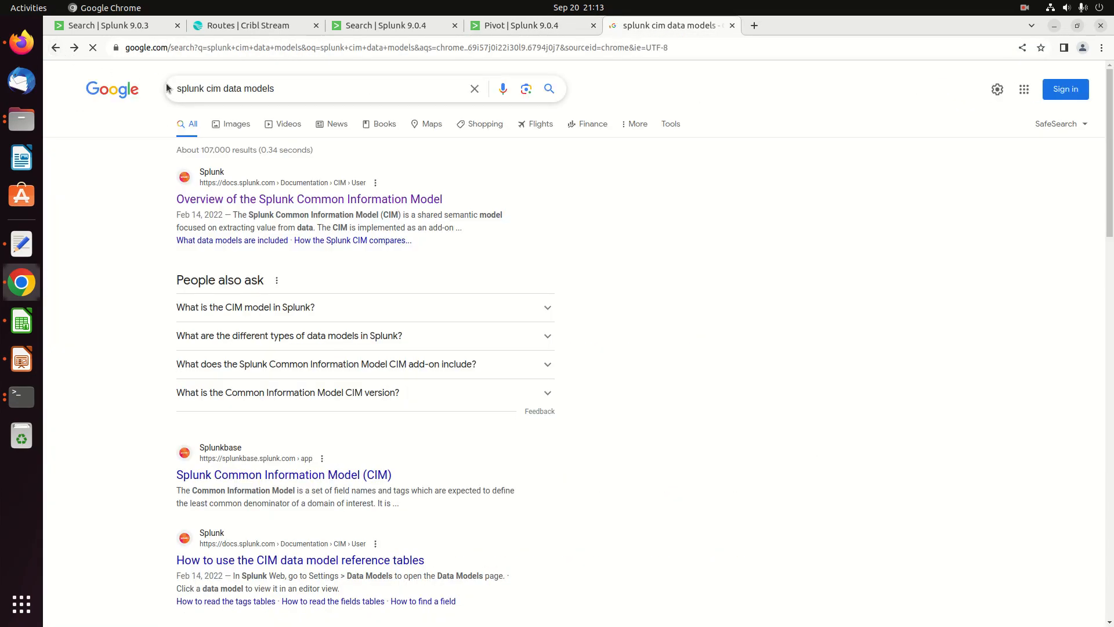
{"action": "left_click", "coordinate": [296, 201]}
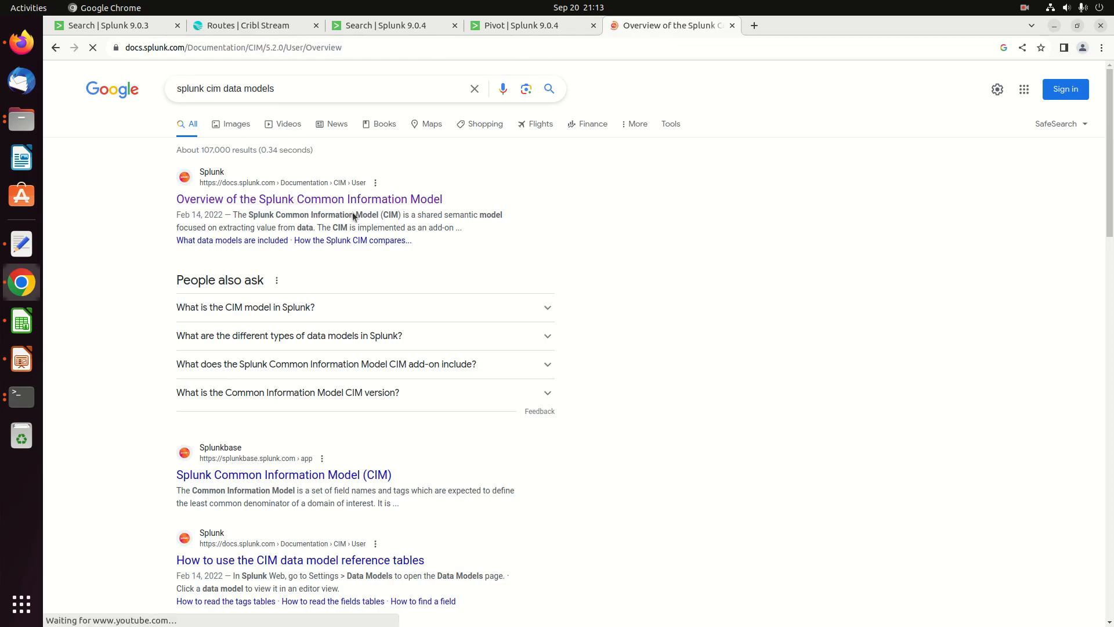
{"action": "scroll", "coordinate": [166, 416], "scroll_direction": "down", "scroll_amount": 2}
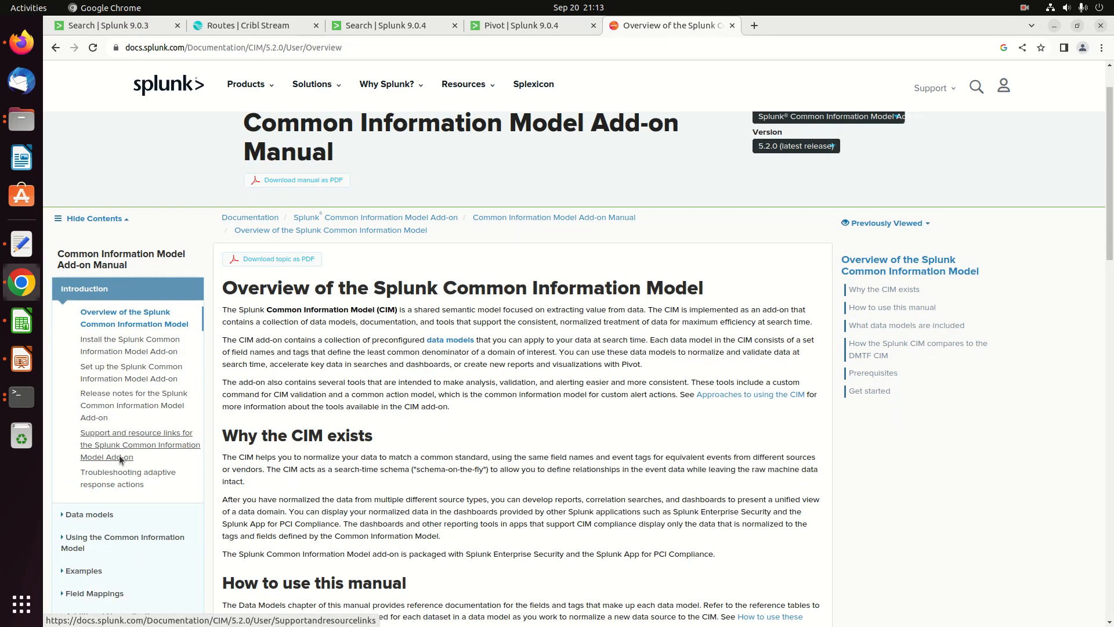
{"action": "left_click", "coordinate": [113, 514]}
{"action": "scroll", "coordinate": [263, 548], "scroll_direction": "down", "scroll_amount": 6}
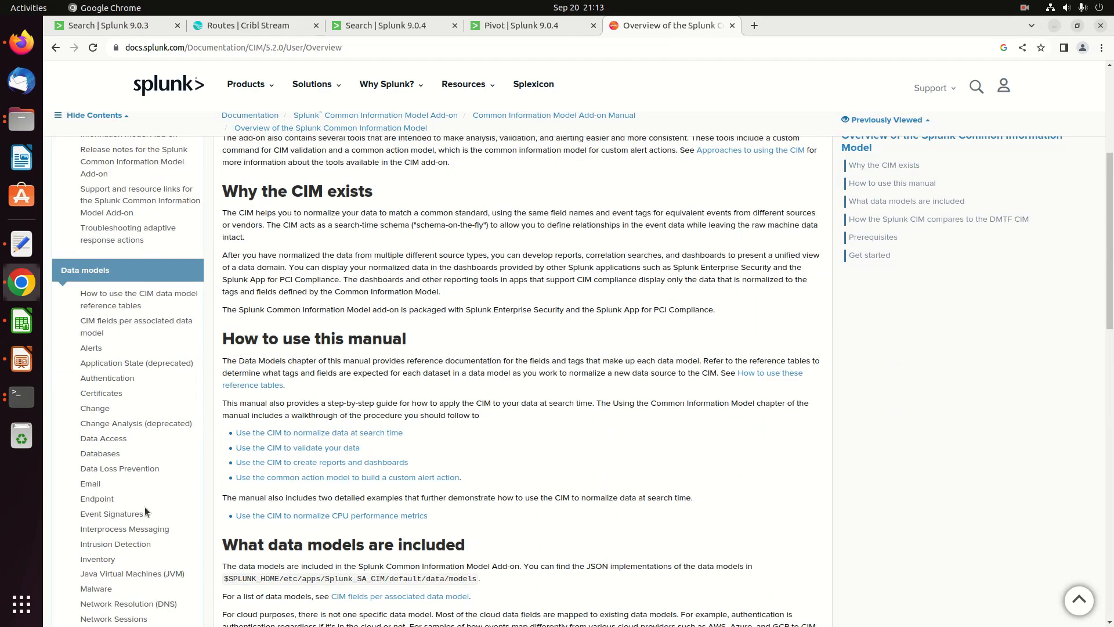
{"action": "left_click", "coordinate": [110, 495]}
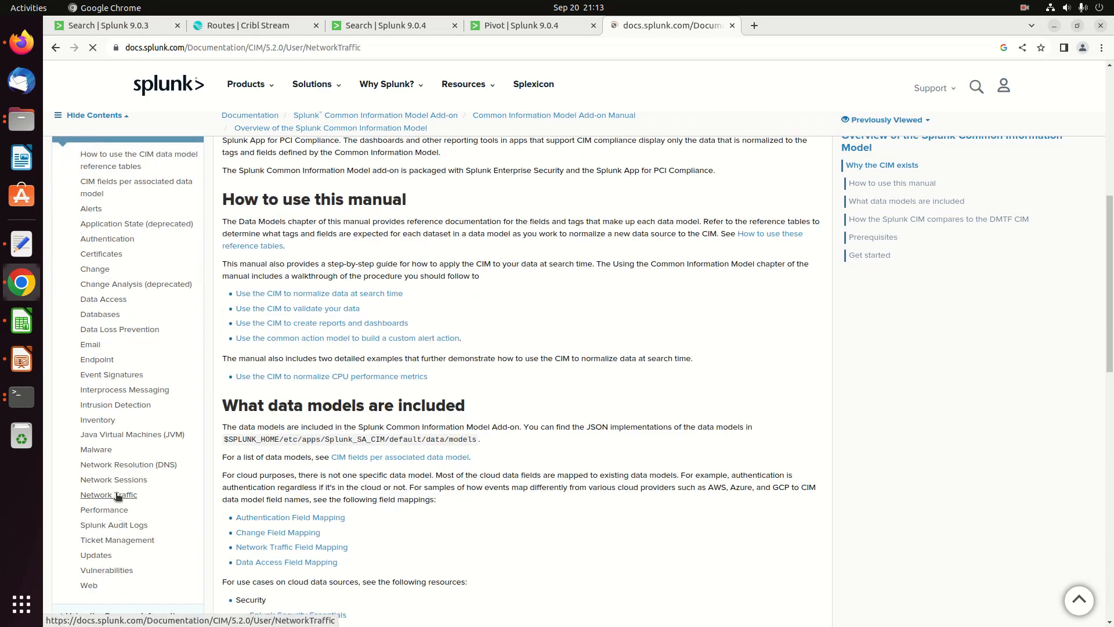
Review the field table for Network Traffic event datasets, from action through the destination fields.
{"action": "scroll", "coordinate": [341, 447], "scroll_direction": "down", "scroll_amount": 5}
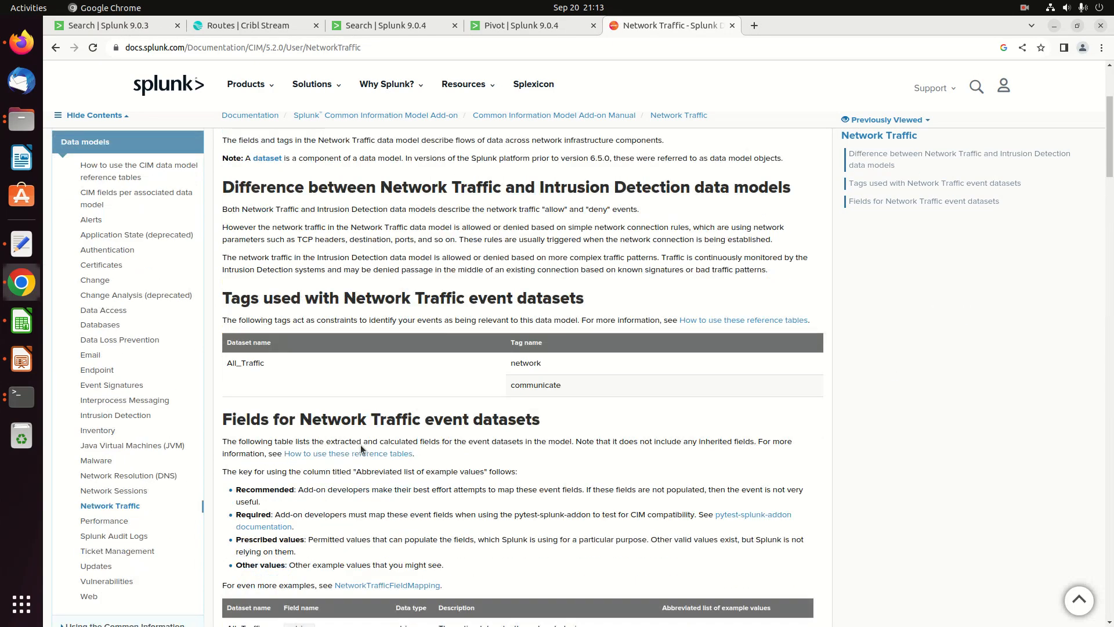
{"action": "scroll", "coordinate": [316, 490], "scroll_direction": "down", "scroll_amount": 3}
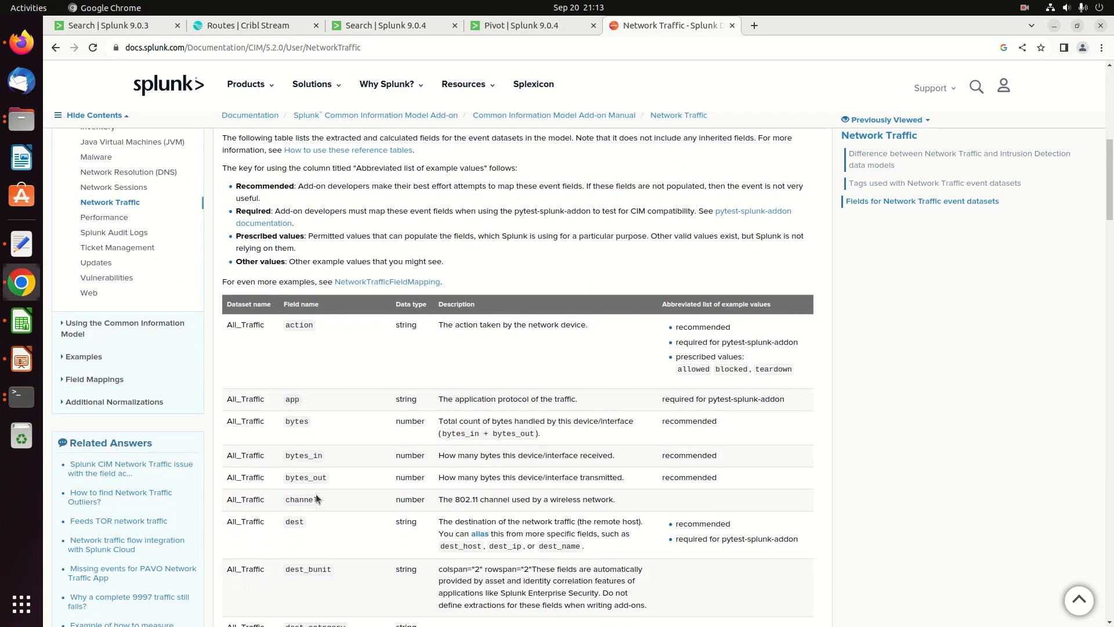
{"action": "scroll", "coordinate": [324, 497], "scroll_direction": "down", "scroll_amount": 4}
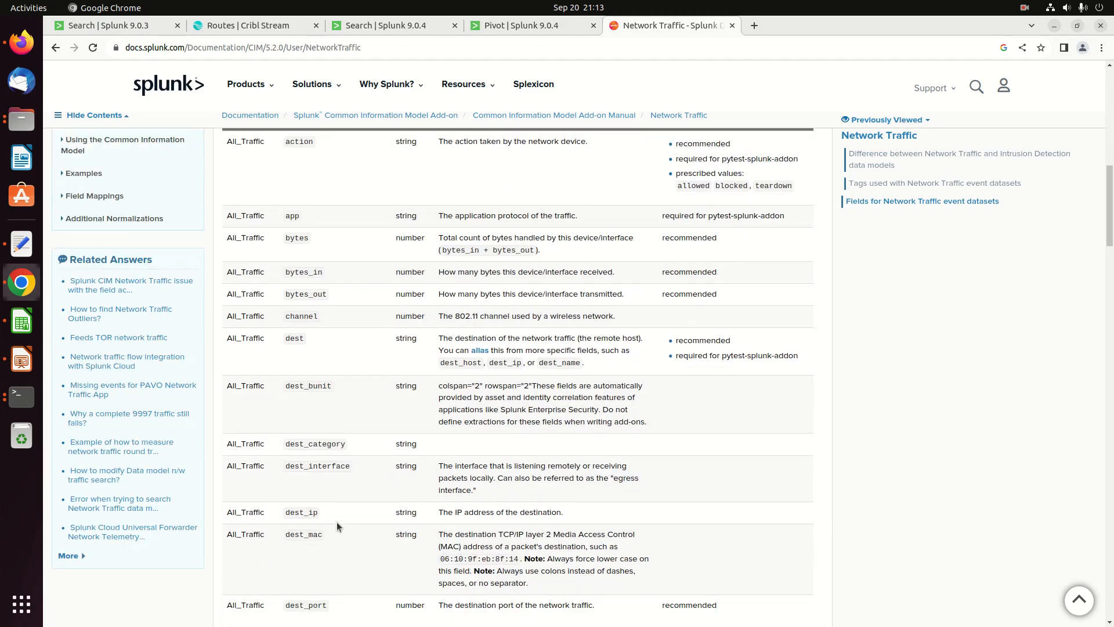
{"action": "scroll", "coordinate": [347, 477], "scroll_direction": "down", "scroll_amount": 2}
{"action": "scroll", "coordinate": [346, 477], "scroll_direction": "up", "scroll_amount": 1}
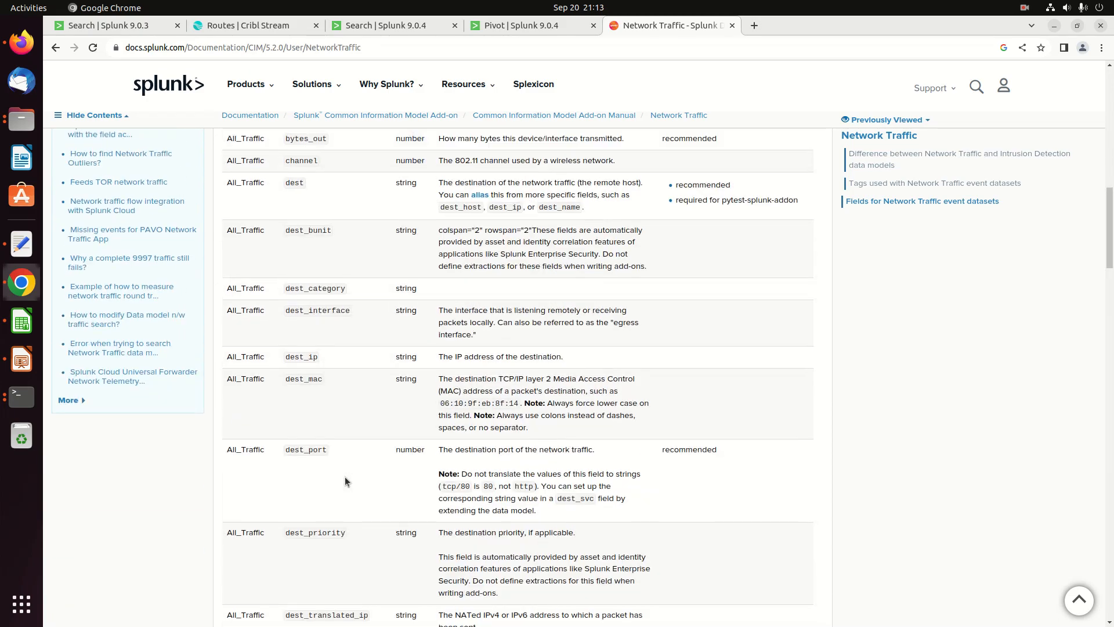
Compare the raw fields of the first corelight_conn event with the field names and prescribed action values in the Network Traffic documentation.
{"action": "left_click", "coordinate": [402, 28]}
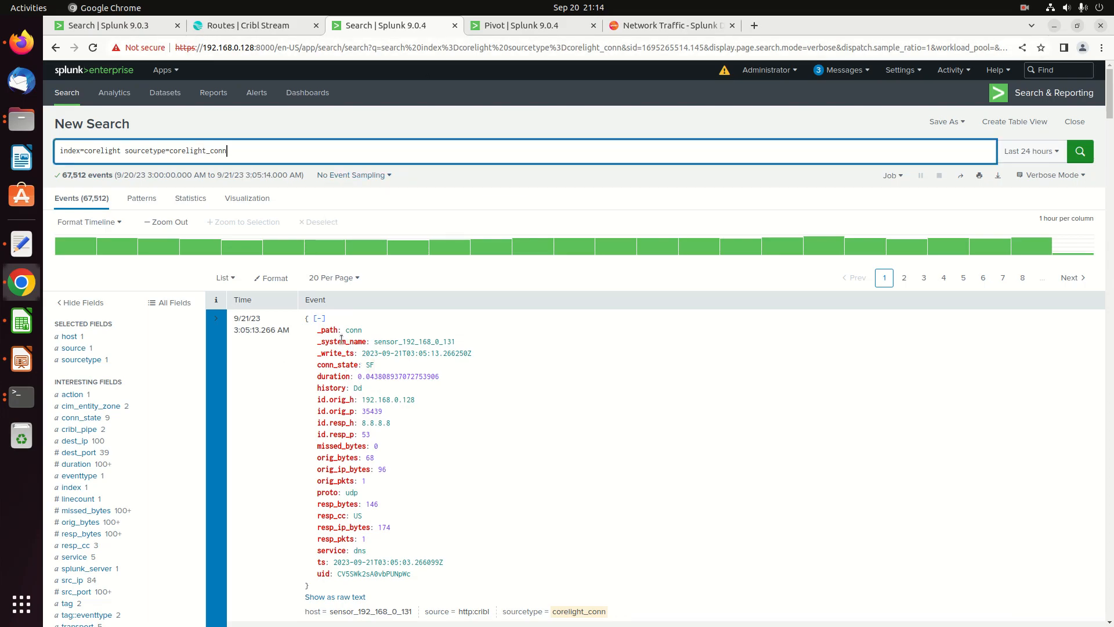
{"action": "left_click_drag", "start_coordinate": [320, 329], "coordinate": [463, 577]}
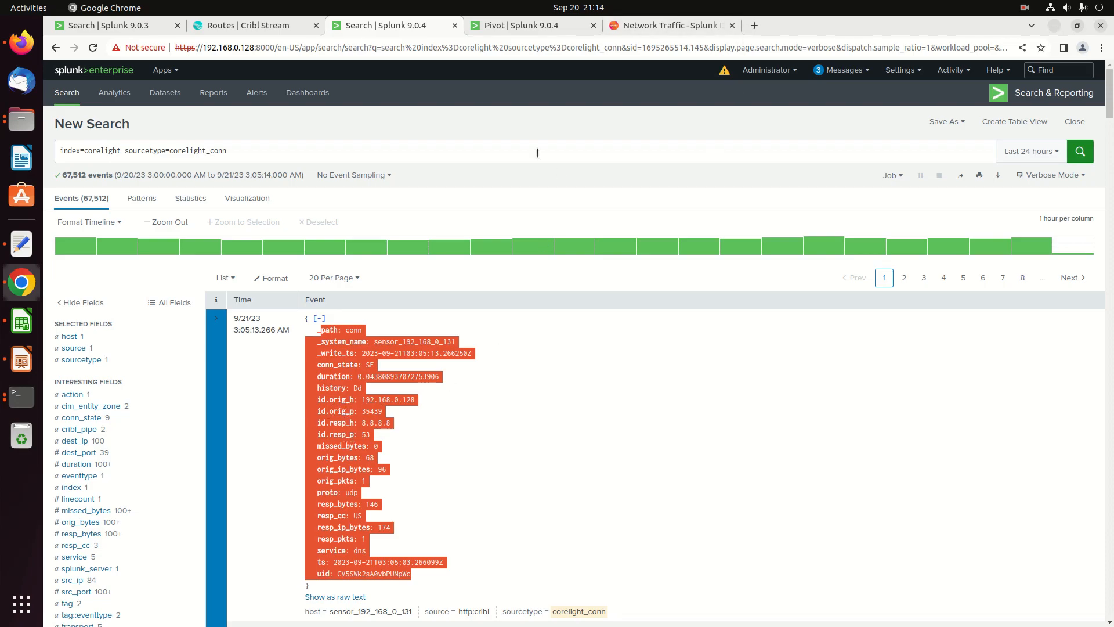
{"action": "left_click", "coordinate": [667, 25]}
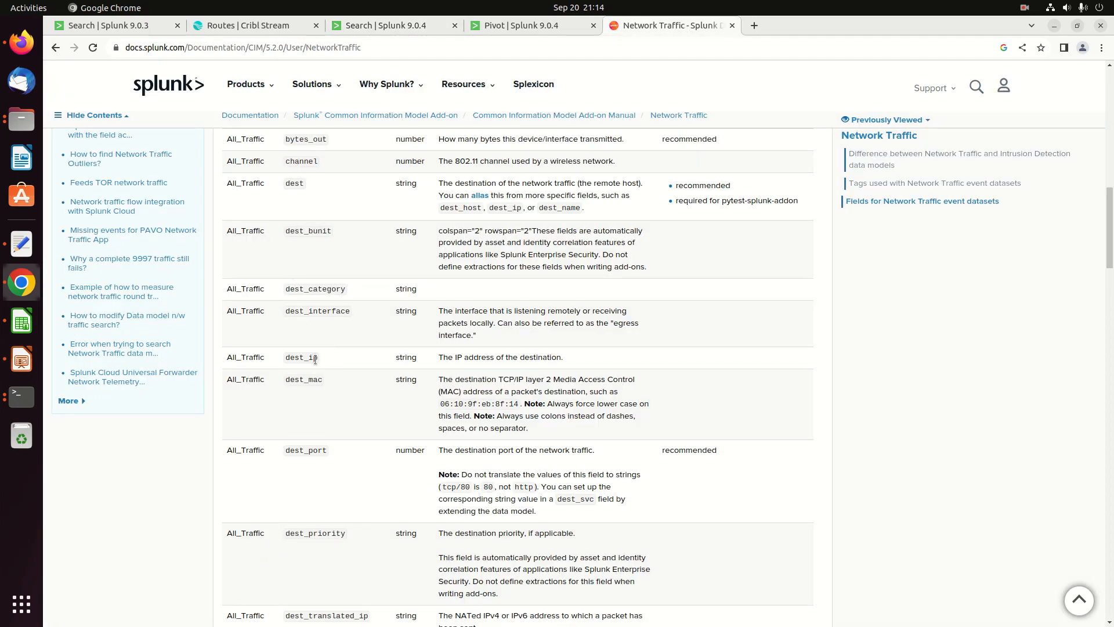
{"action": "scroll", "coordinate": [360, 505], "scroll_direction": "down", "scroll_amount": 10}
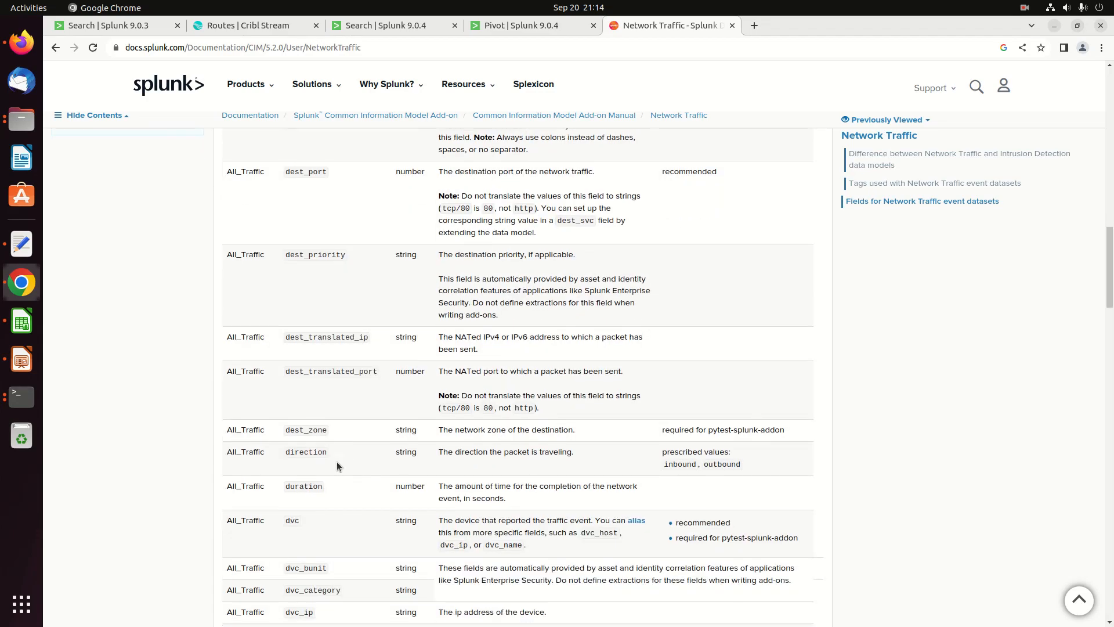
{"action": "scroll", "coordinate": [337, 462], "scroll_direction": "up", "scroll_amount": 8}
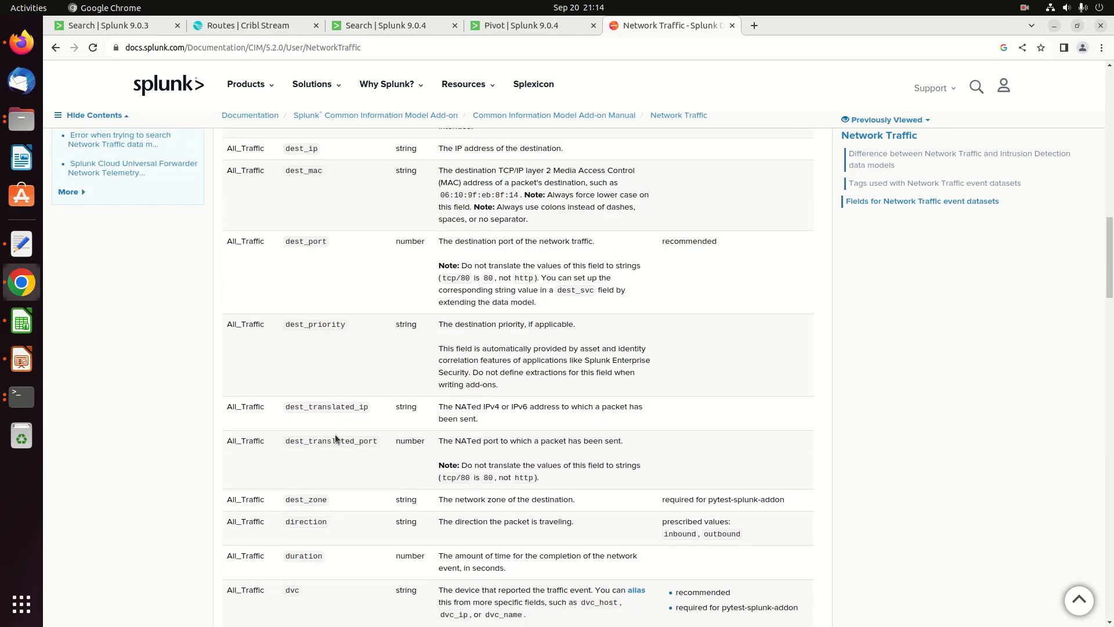
{"action": "scroll", "coordinate": [383, 233], "scroll_direction": "up", "scroll_amount": 2}
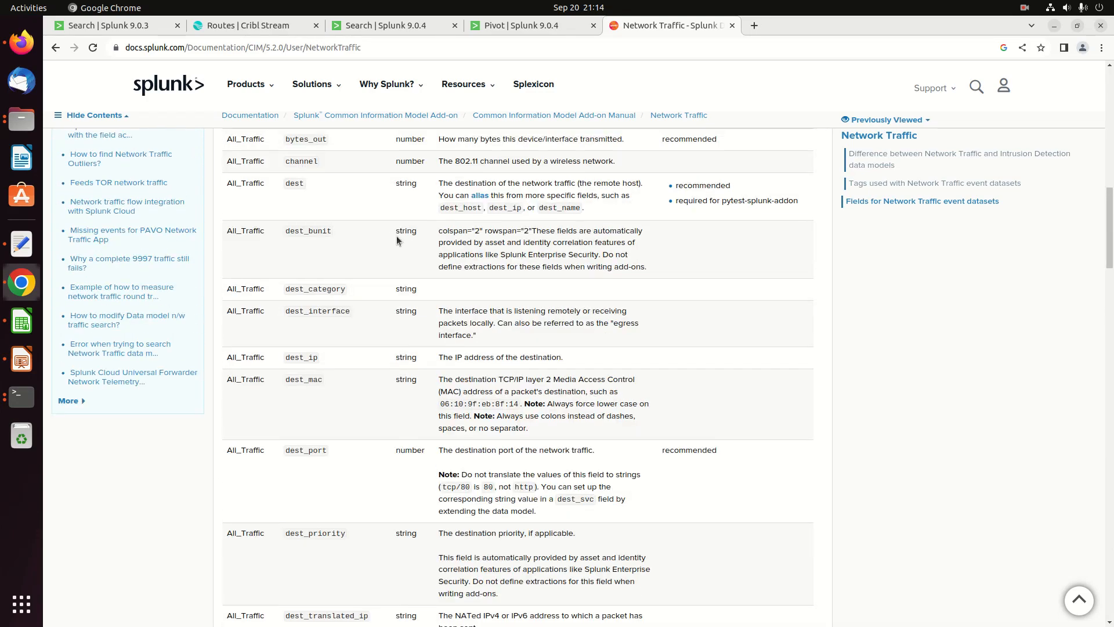
{"action": "scroll", "coordinate": [365, 290], "scroll_direction": "up", "scroll_amount": 2}
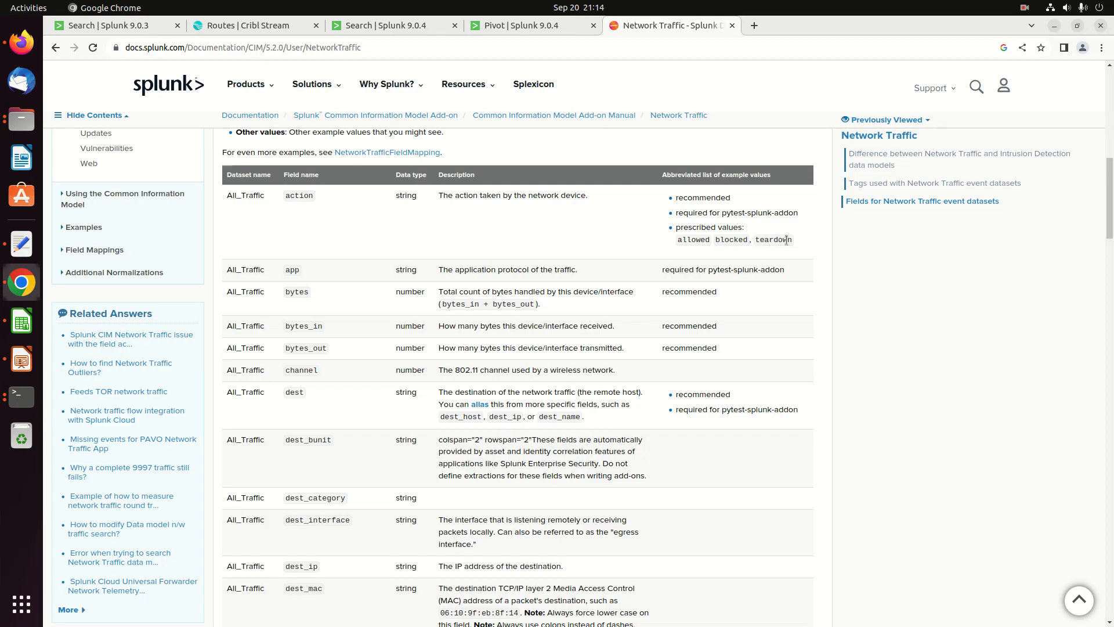
Check the values of the action field in the corelight_conn search results.
{"action": "left_click", "coordinate": [382, 28]}
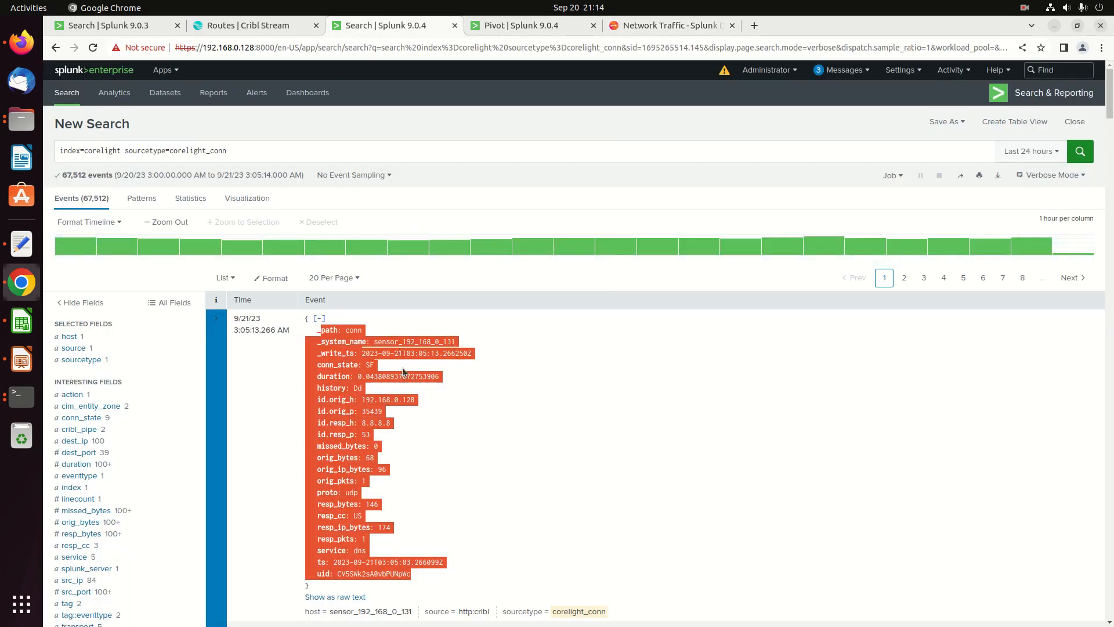
{"action": "left_click", "coordinate": [72, 395]}
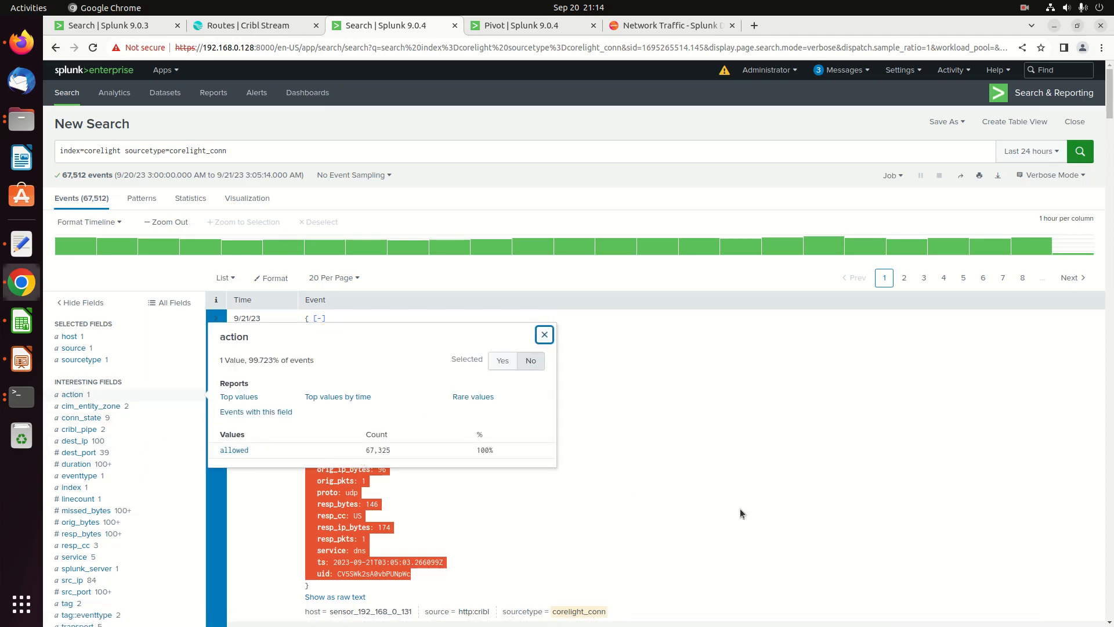
{"action": "left_click", "coordinate": [473, 435]}
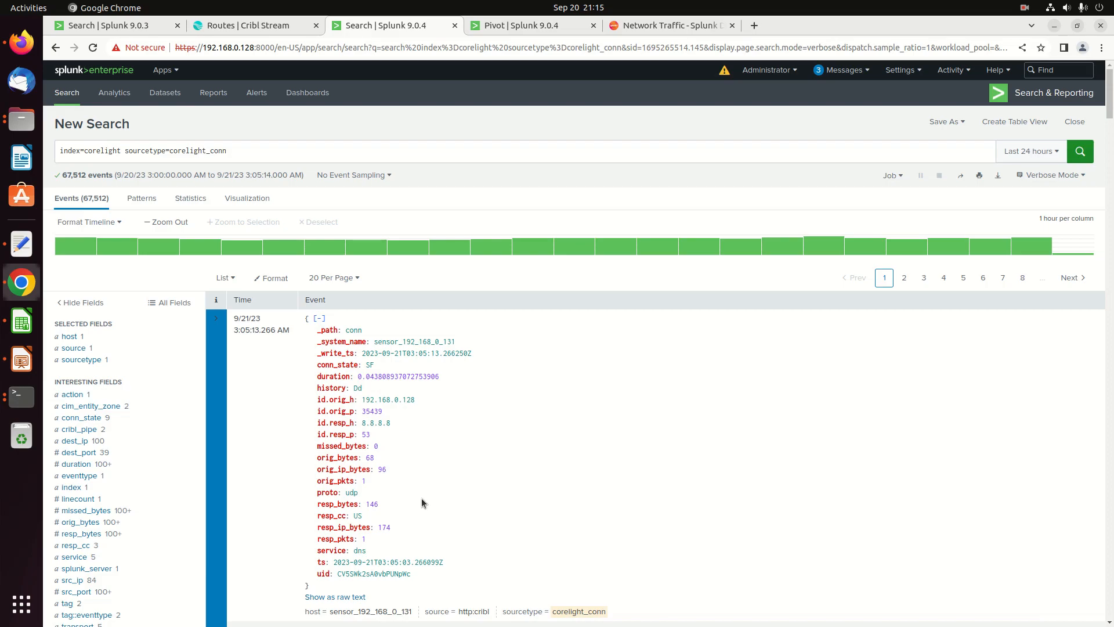
{"action": "scroll", "coordinate": [432, 499], "scroll_direction": "down", "scroll_amount": 2}
{"action": "scroll", "coordinate": [498, 378], "scroll_direction": "up", "scroll_amount": 2}
Duplicate the corelight_conn search in a new browser tab and start a table command on a new line of its query.
{"action": "right_click", "coordinate": [422, 22]}
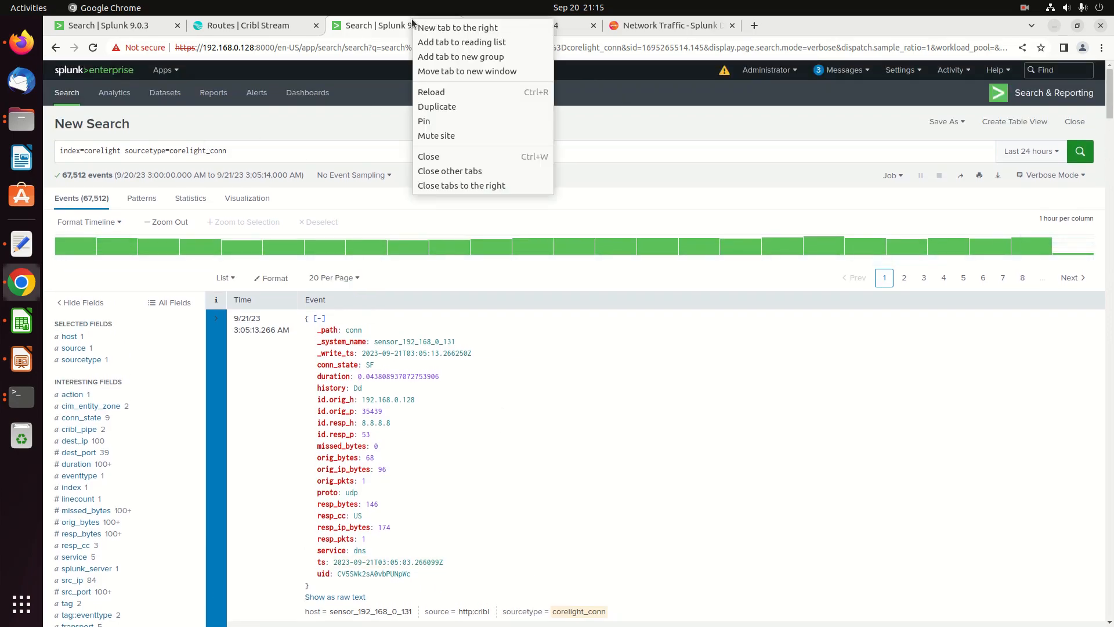
{"action": "left_click", "coordinate": [450, 107]}
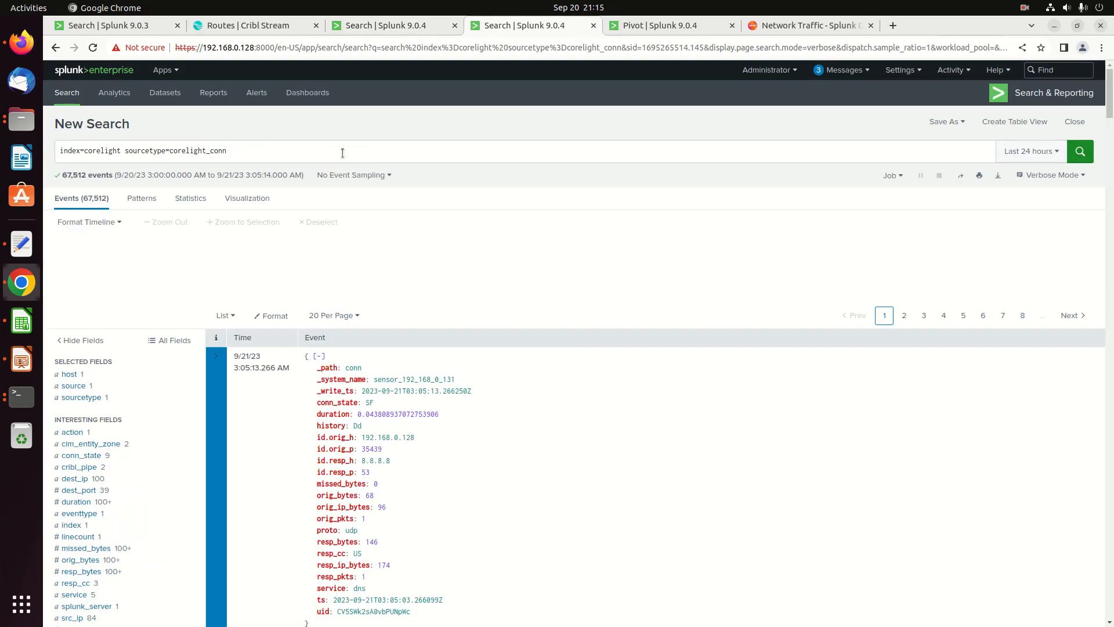
{"action": "left_click", "coordinate": [353, 152]}
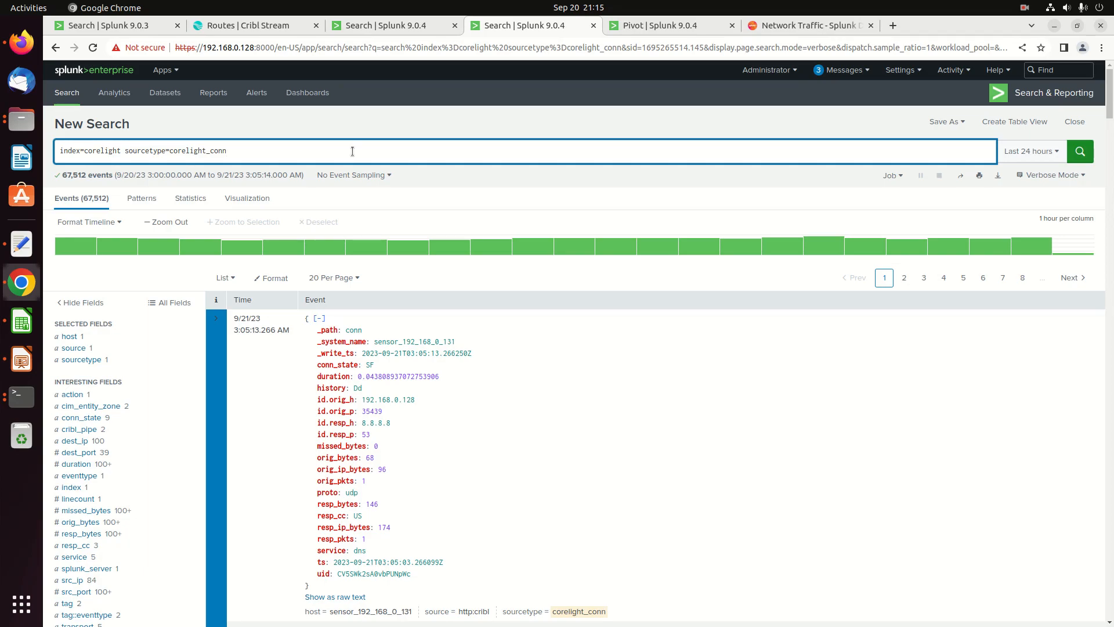
{"action": "key", "text": "shift+Return"}
{"action": "type", "text": "| table"}
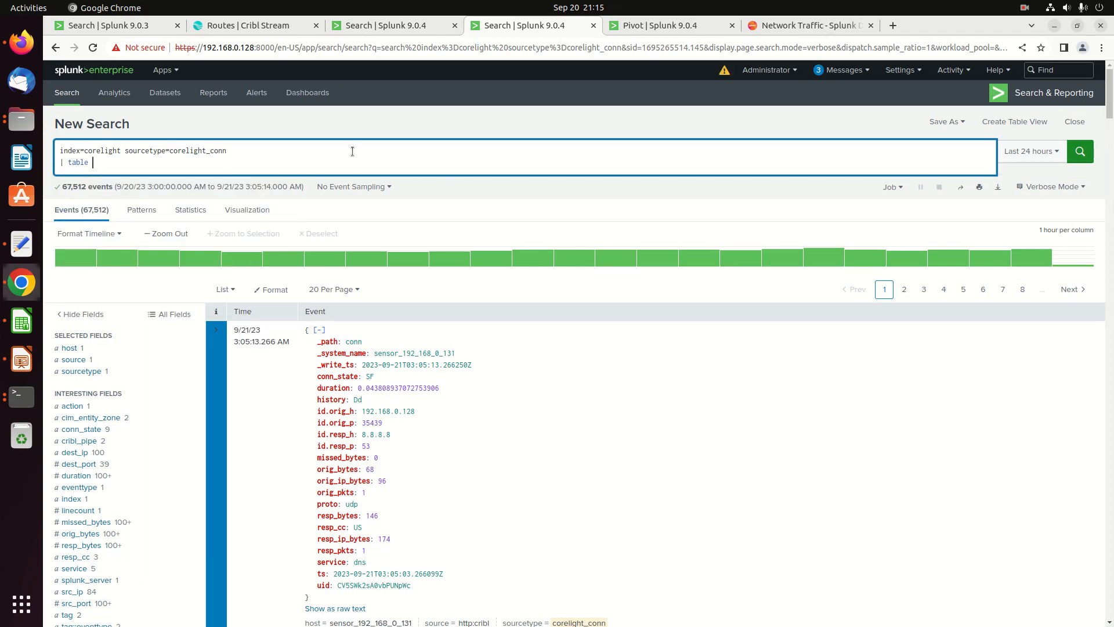
Complete the table command with the documented Network Traffic fields action and app, and run the search.
{"action": "left_click", "coordinate": [680, 26]}
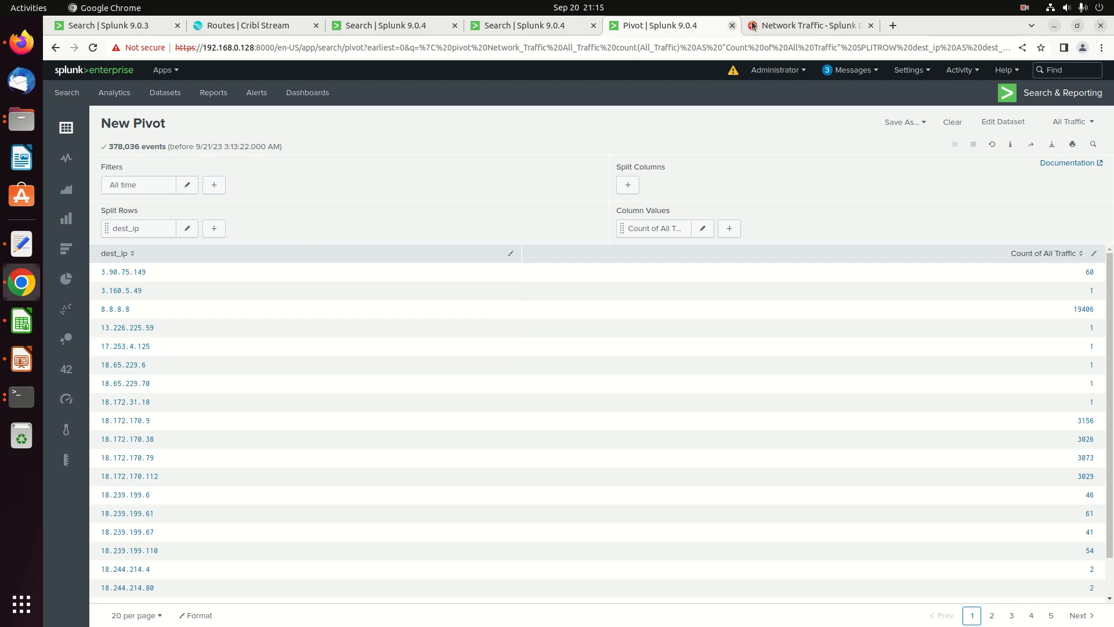
{"action": "left_click", "coordinate": [775, 27]}
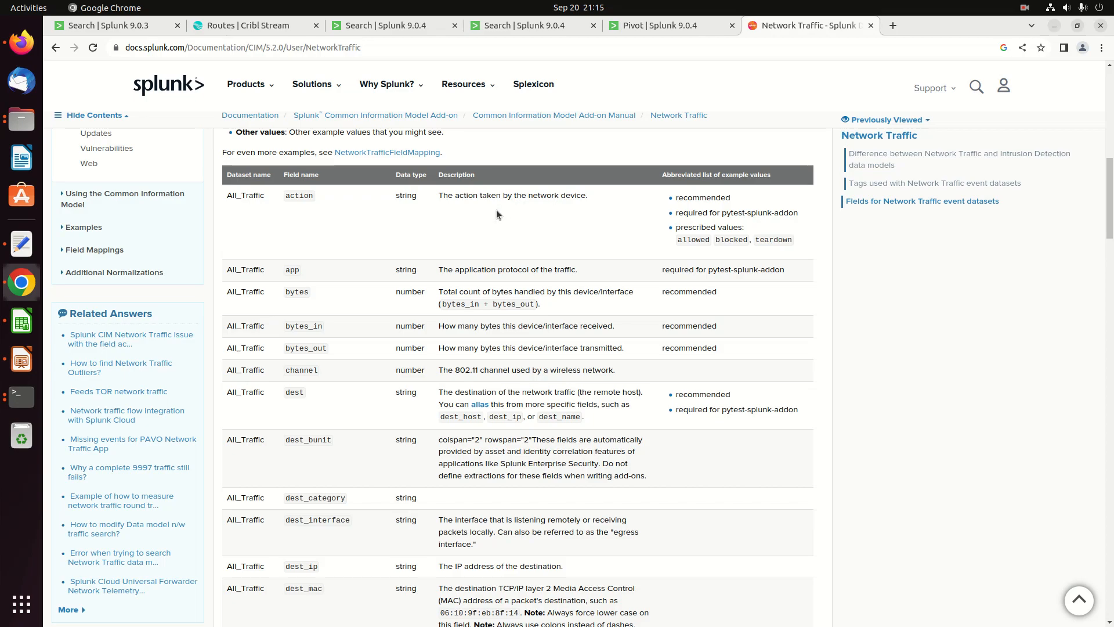
{"action": "left_click", "coordinate": [488, 27]}
{"action": "type", "text": "tion,"}
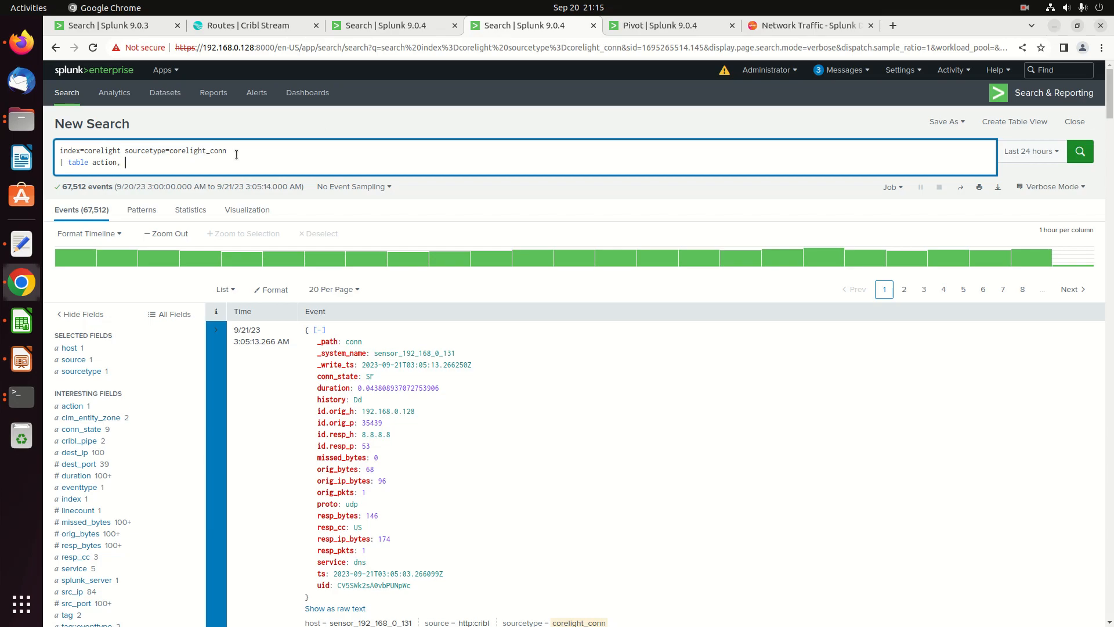
{"action": "left_click", "coordinate": [811, 25]}
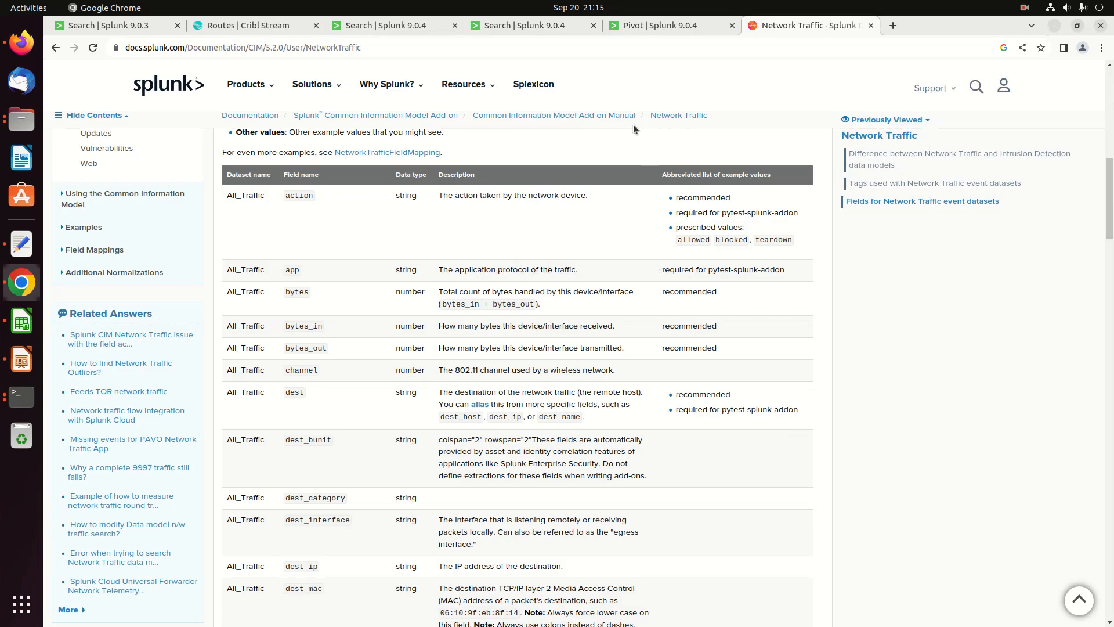
{"action": "left_click", "coordinate": [528, 26]}
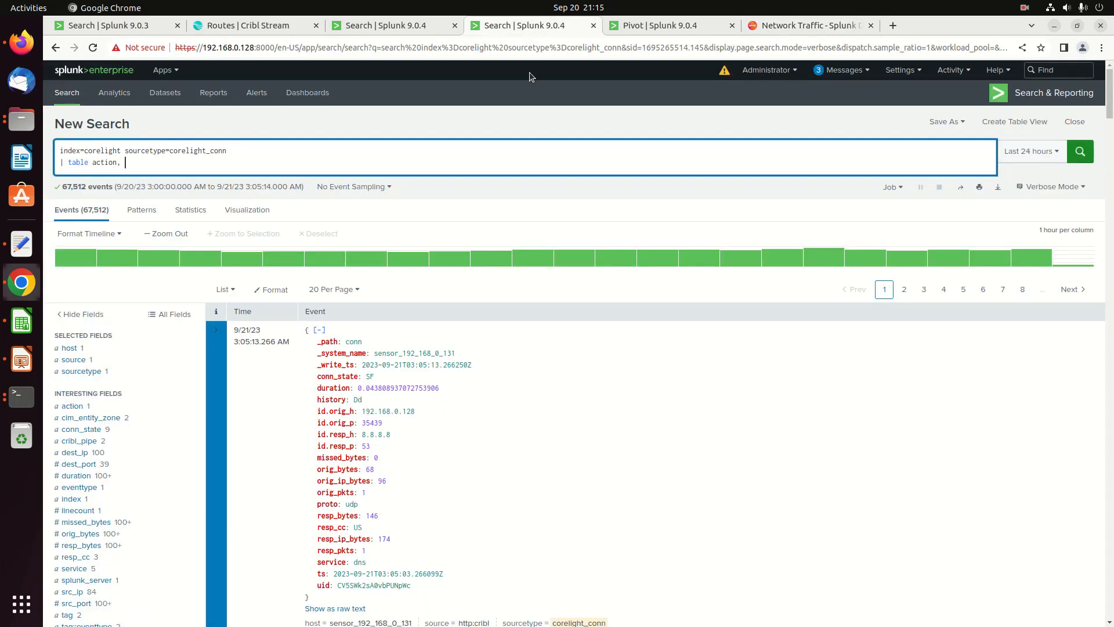
{"action": "key", "text": "Return"}
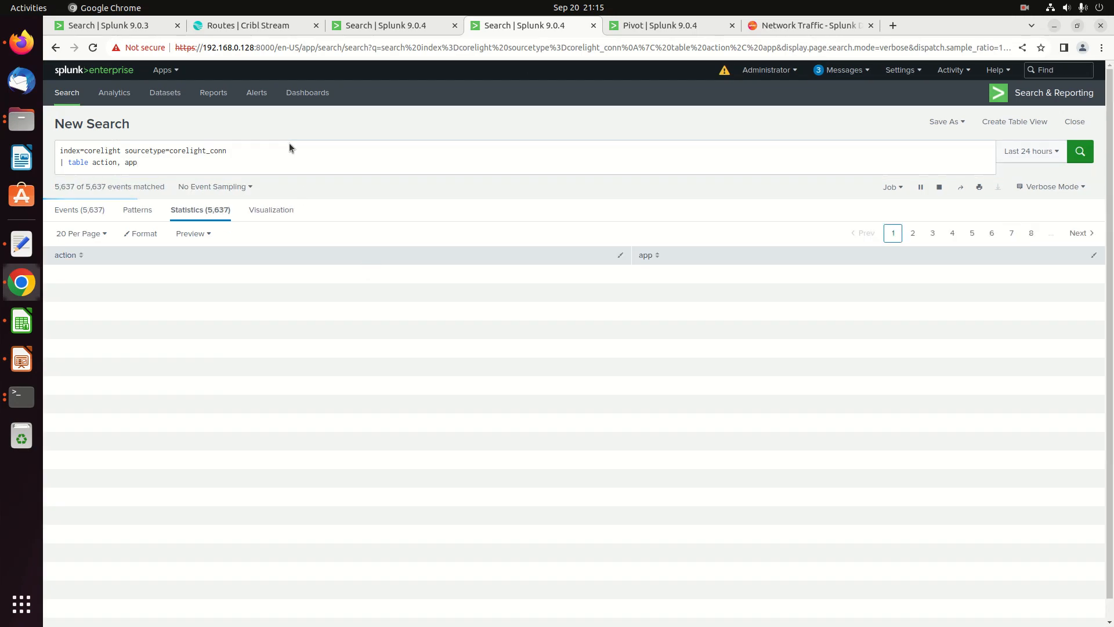
Limit the search to 100 events by adding head 100 before the table command, and rerun it.
{"action": "left_click", "coordinate": [248, 151]}
{"action": "type", "text": "| table"}
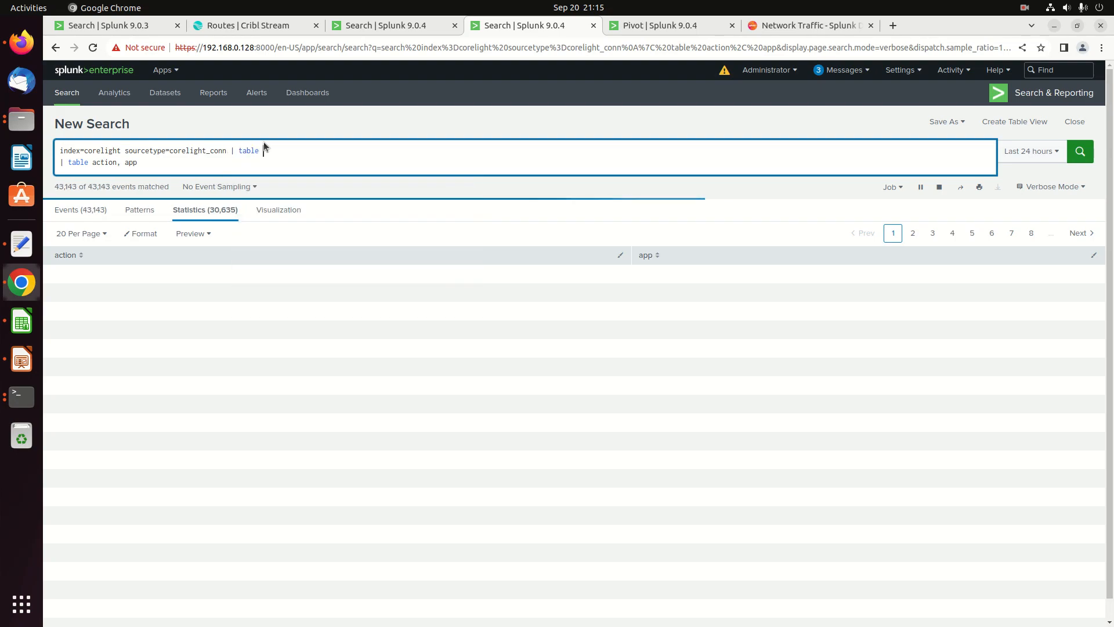
{"action": "key", "text": "BackSpace"}
{"action": "key", "text": "BackSpace"}
{"action": "key", "text": "BackSpace"}
{"action": "type", "text": "head 100"}
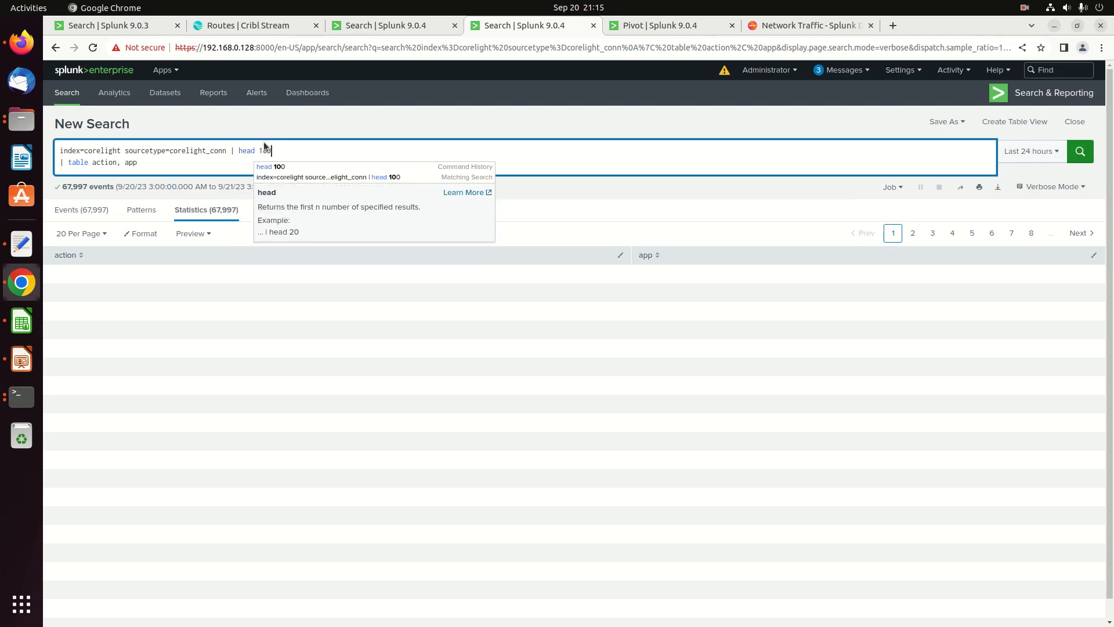
{"action": "key", "text": "Return"}
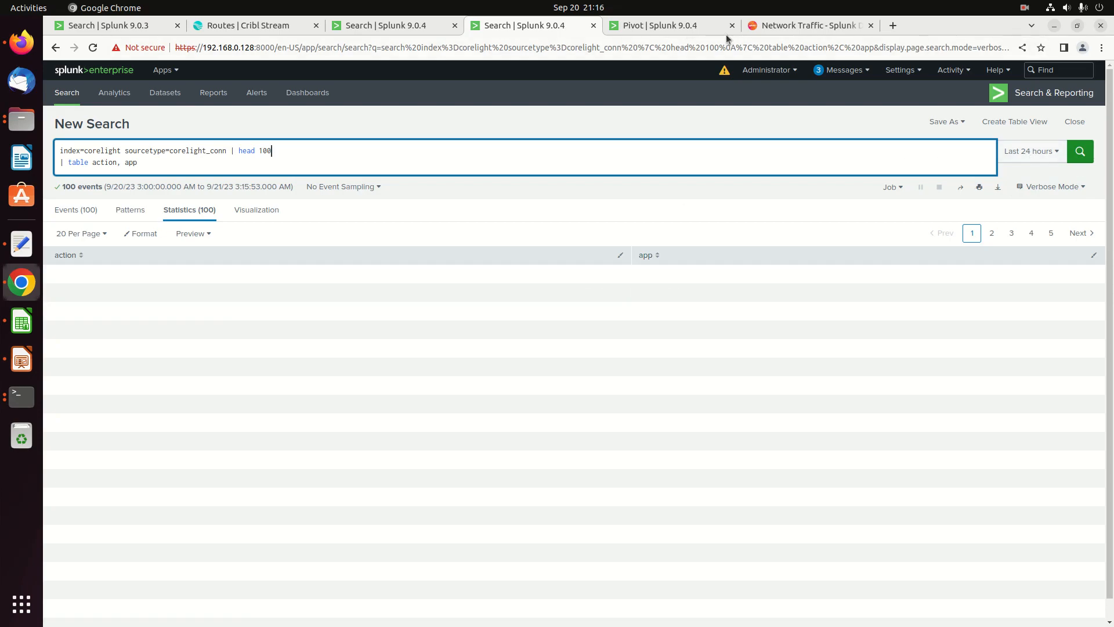
Close the Pivot page and return to the Network Traffic documentation.
{"action": "left_click", "coordinate": [651, 29]}
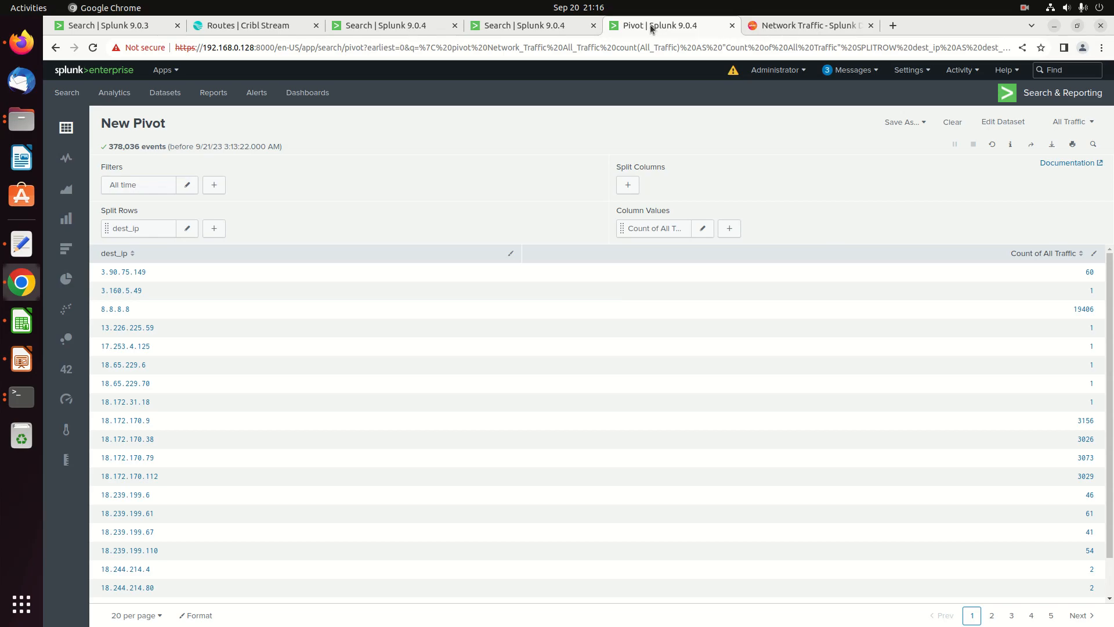
{"action": "left_click", "coordinate": [749, 26]}
{"action": "left_click", "coordinate": [732, 26]}
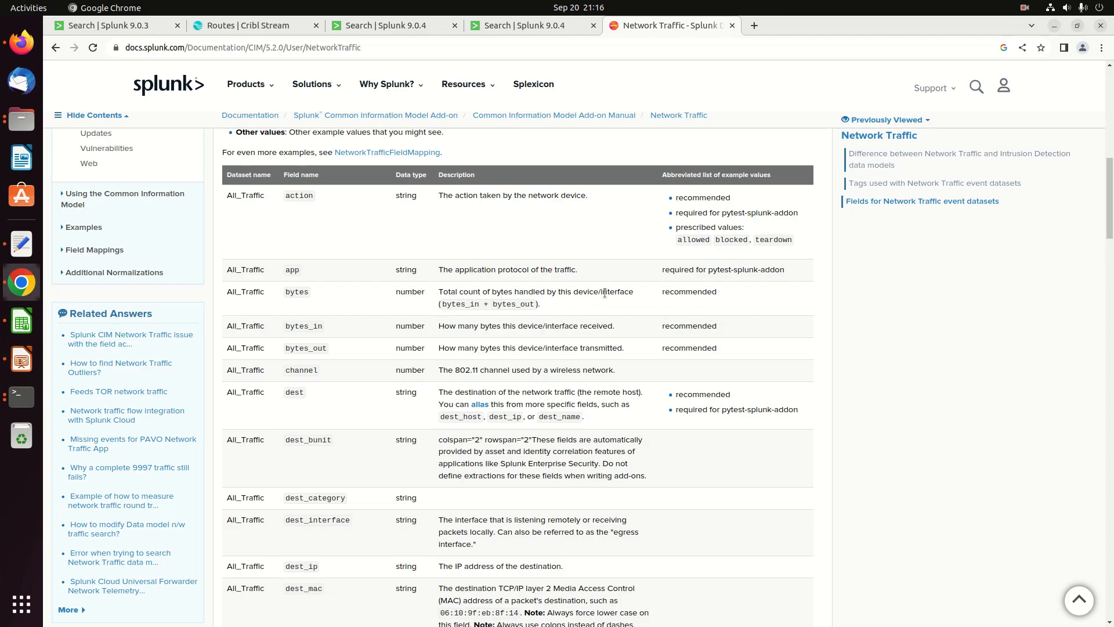
Add the bytes field to the table command after app and rerun the search.
{"action": "left_click", "coordinate": [531, 29]}
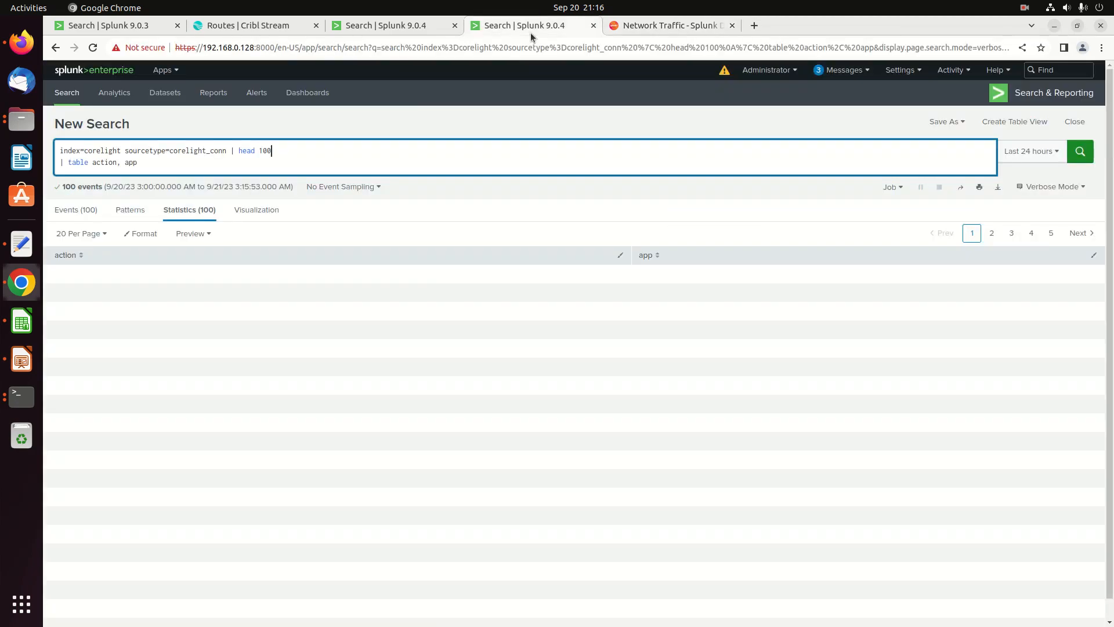
{"action": "left_click", "coordinate": [226, 170]}
{"action": "type", "text": ", bytes"}
{"action": "key", "text": "Return"}
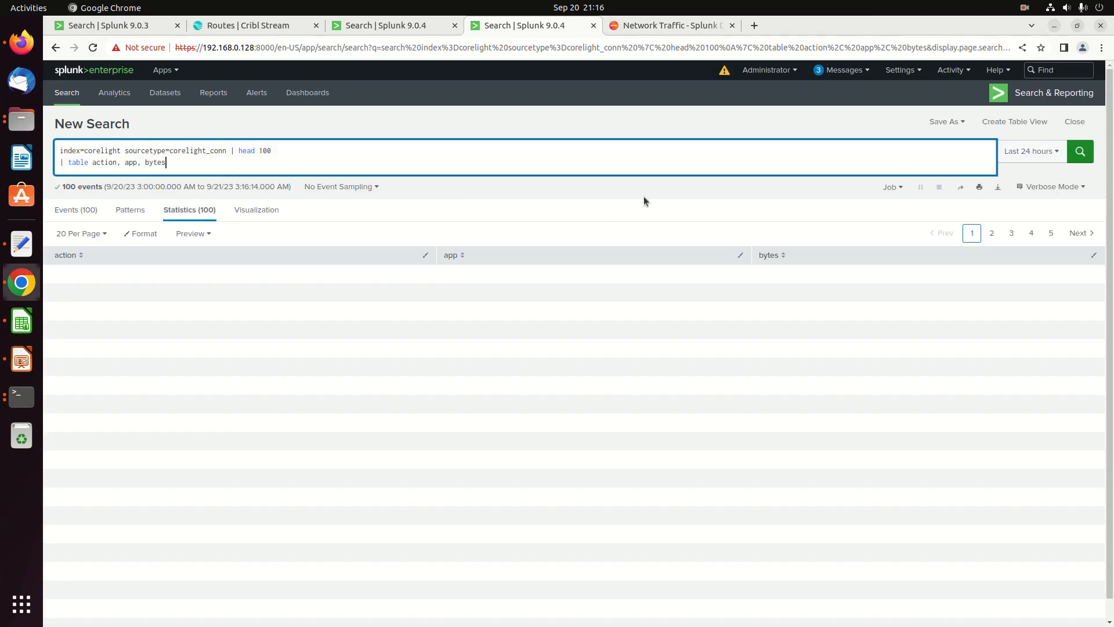
Check the documented byte fields against the raw event, add bytes_in and bytes_out to the table command, and rerun the search.
{"action": "left_click", "coordinate": [680, 27]}
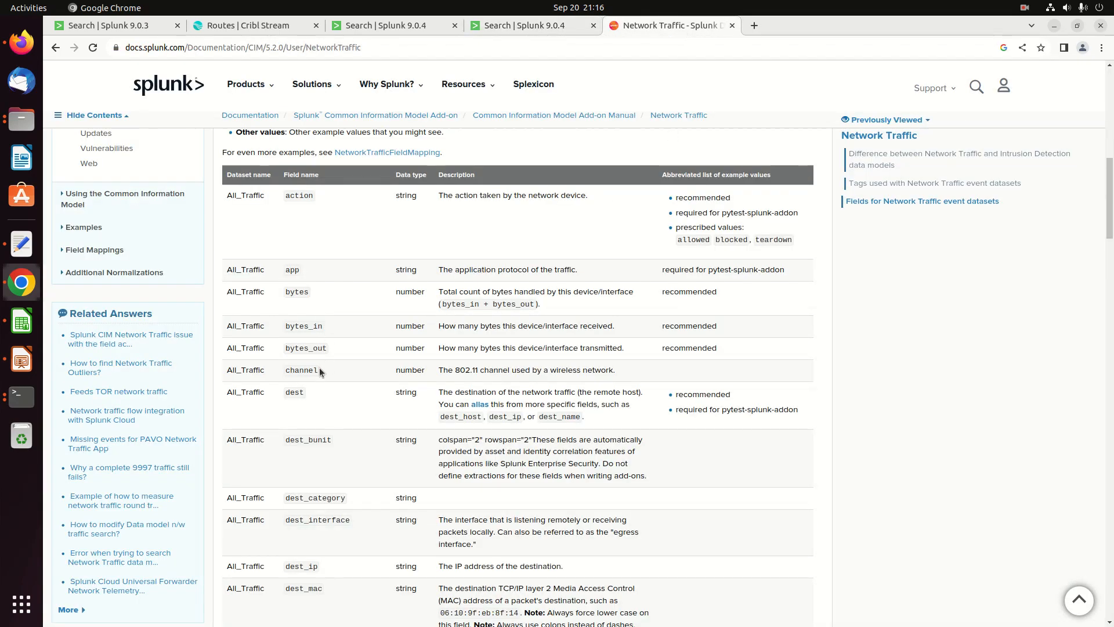
{"action": "left_click", "coordinate": [412, 25]}
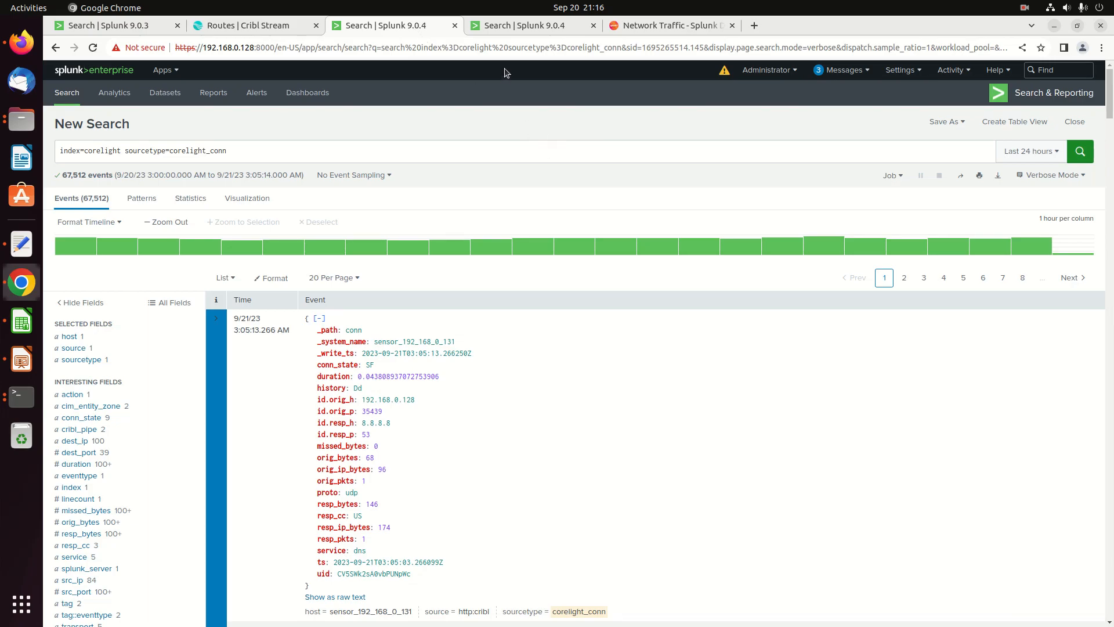
{"action": "left_click", "coordinate": [513, 26]}
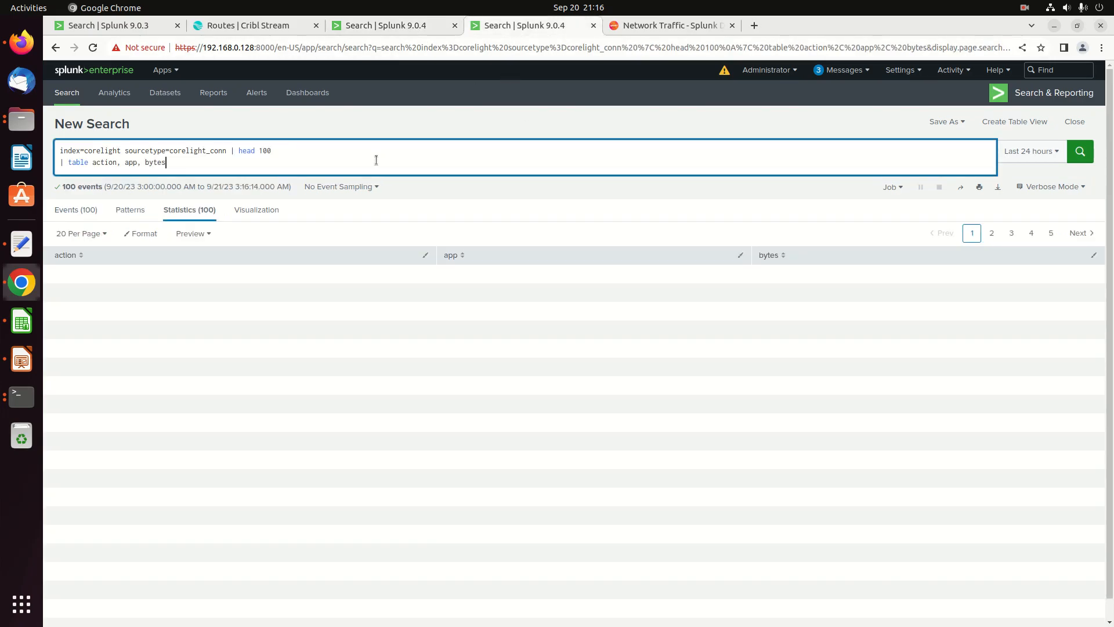
{"action": "type", "text": "ytes_in, bytes_out"}
{"action": "left_click", "coordinate": [399, 24]}
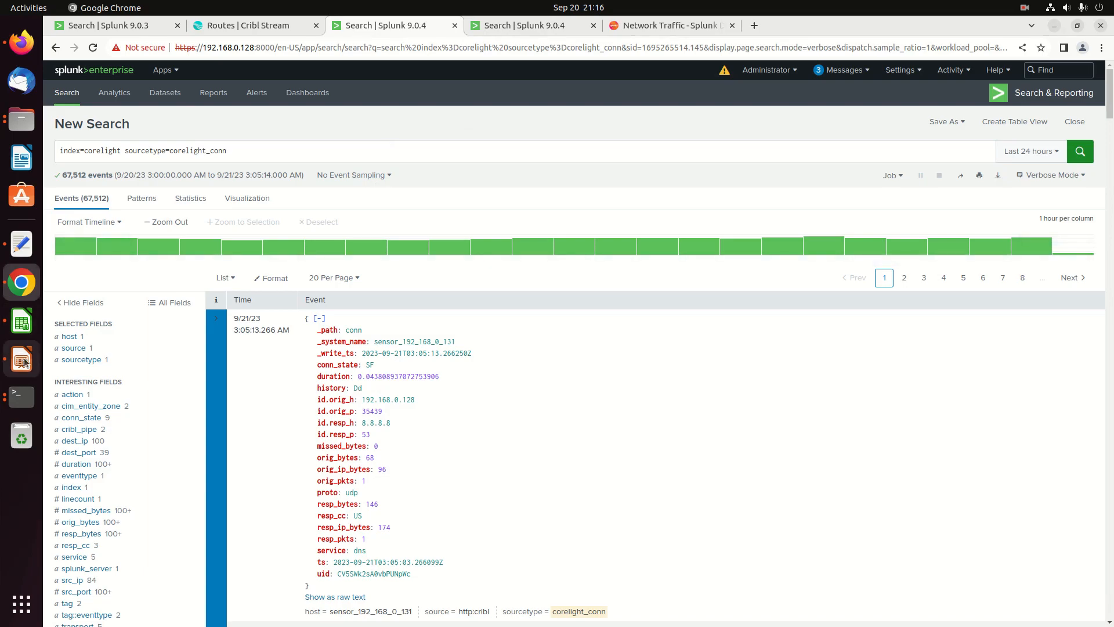
{"action": "left_click", "coordinate": [506, 25]}
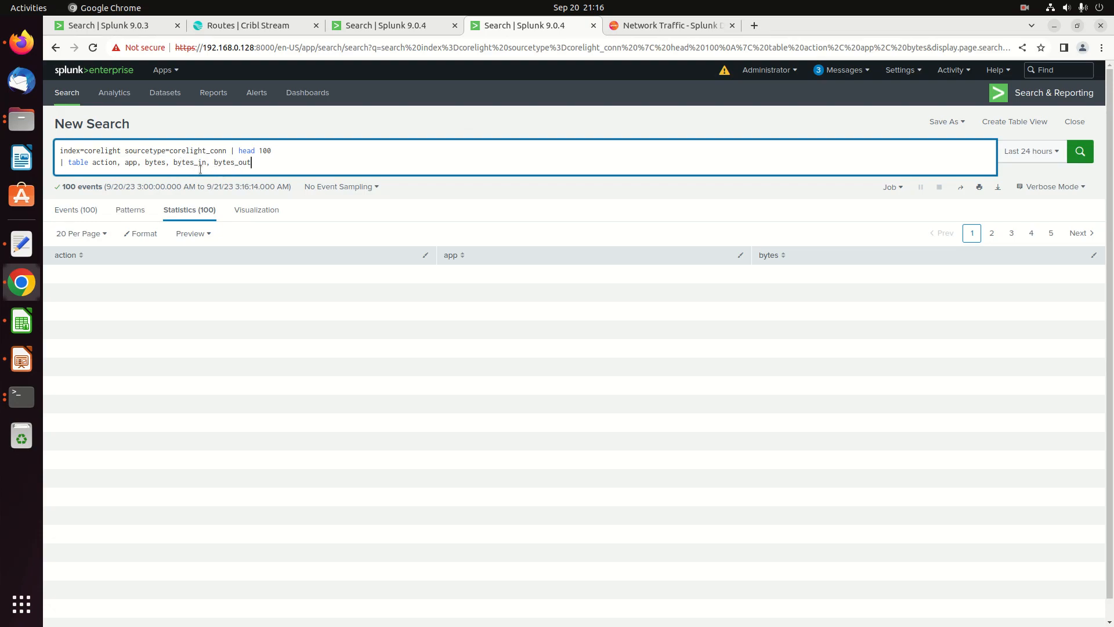
{"action": "key", "text": "Return"}
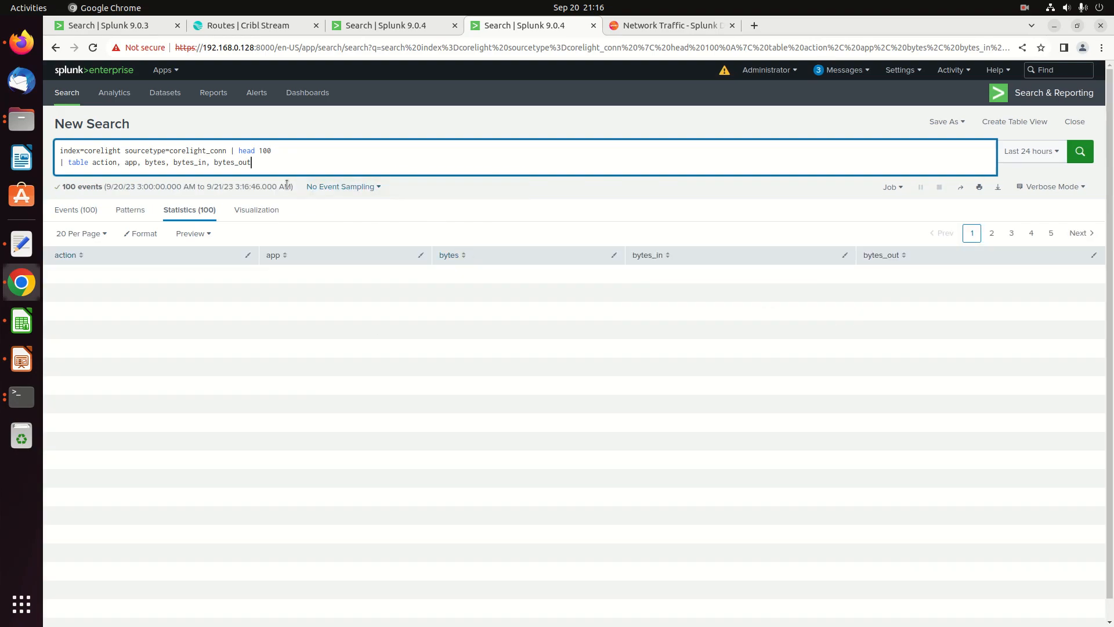
Insert an eval command for the bytes_in field on its own line between the head and table commands.
{"action": "left_click", "coordinate": [400, 25]}
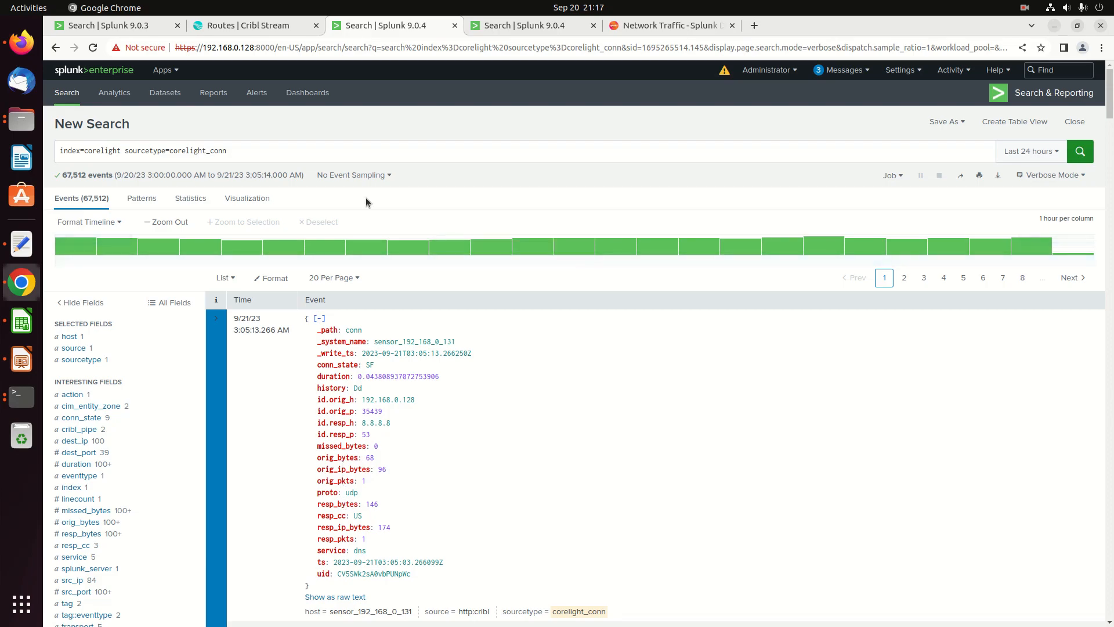
{"action": "left_click", "coordinate": [516, 26]}
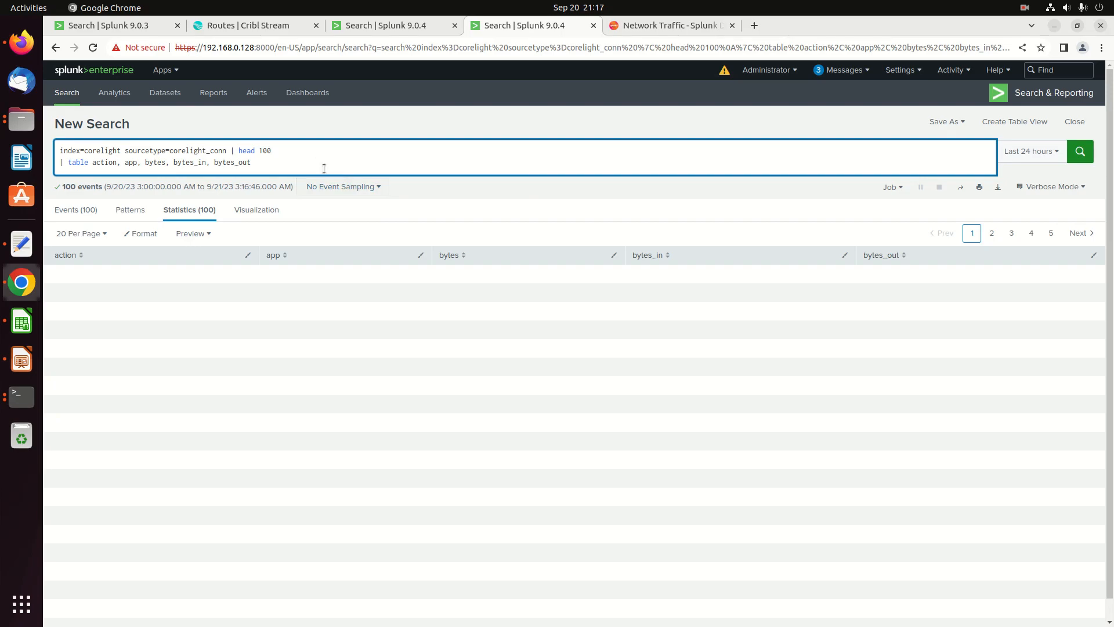
{"action": "left_click", "coordinate": [308, 149]}
{"action": "key", "text": "Return"}
{"action": "type", "text": "| eval "}
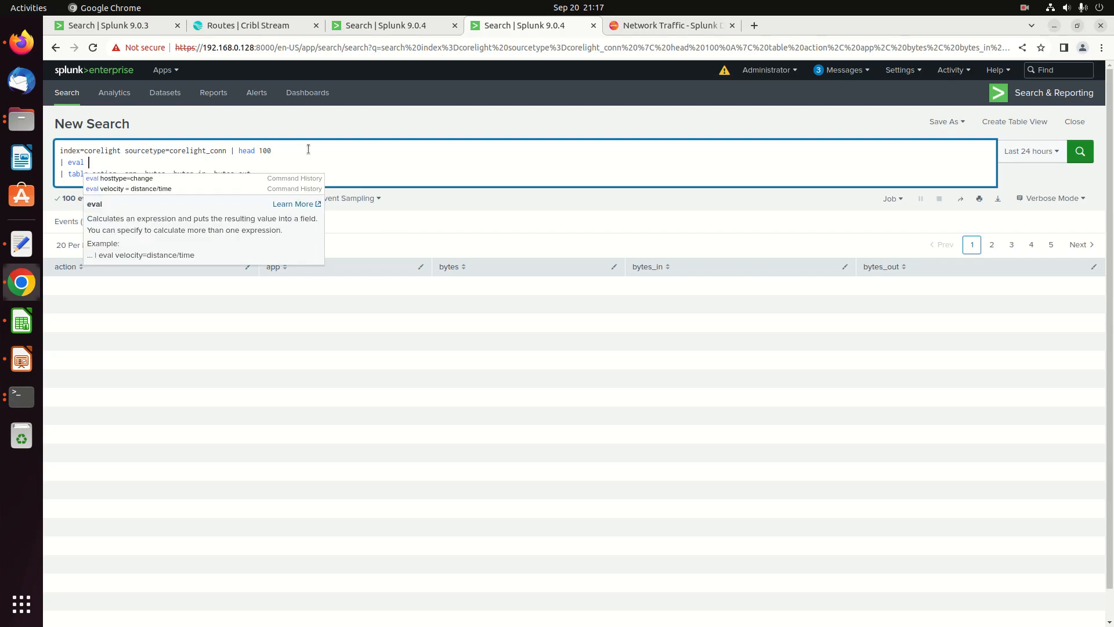
{"action": "type", "text": "src"}
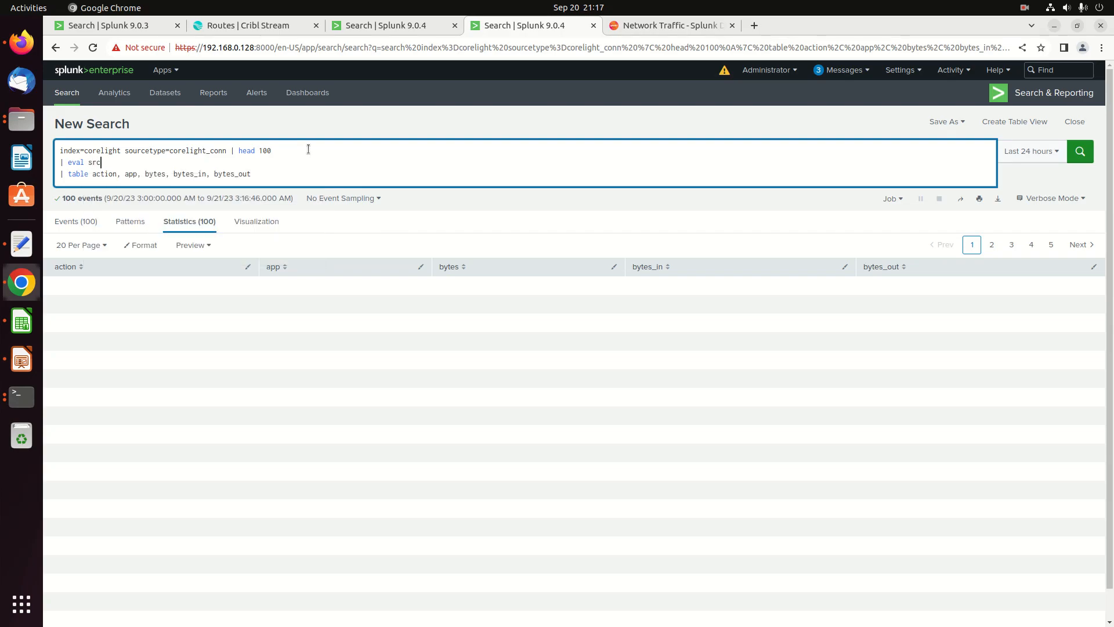
{"action": "key", "text": "BackSpace"}
{"action": "key", "text": "BackSpace"}
{"action": "key", "text": "BackSpace"}
{"action": "type", "text": "bytes_in"}
Copy the orig_bytes field name from the raw corelight_conn event, assign it to bytes_in in the eval command, and run the search.
{"action": "left_click", "coordinate": [418, 29]}
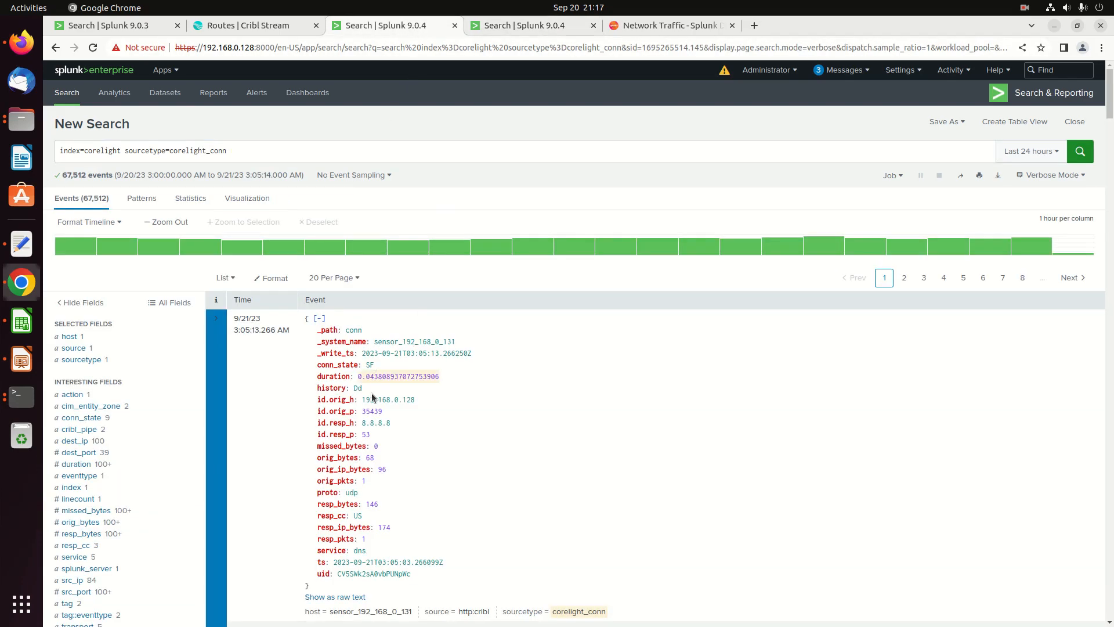
{"action": "left_click_drag", "start_coordinate": [317, 457], "coordinate": [356, 457]}
{"action": "key", "text": "ctrl+c"}
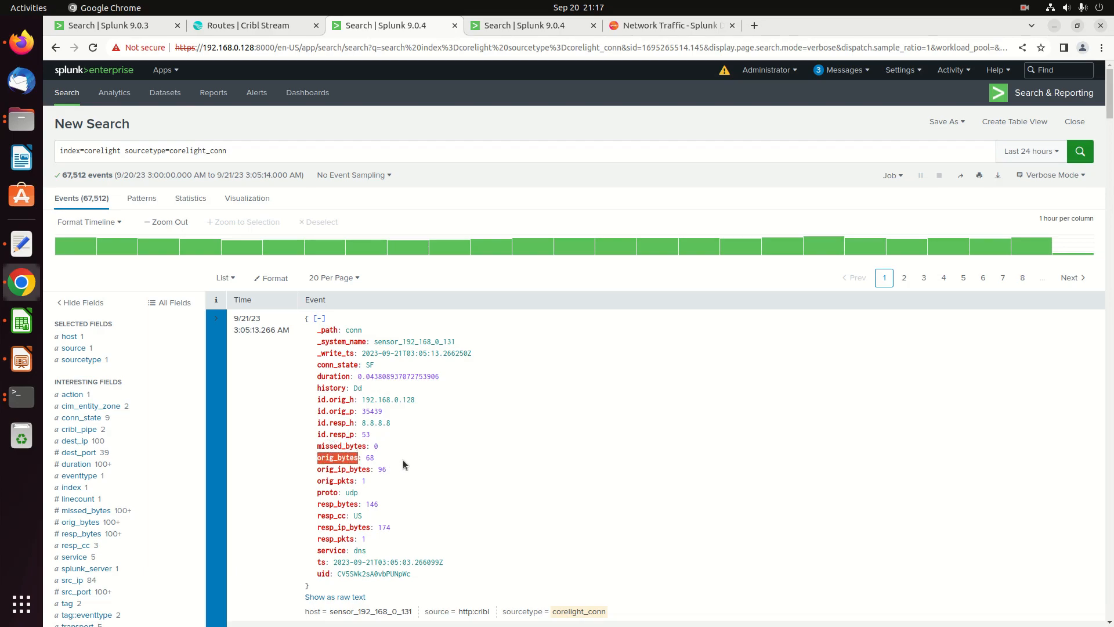
{"action": "left_click", "coordinate": [523, 26]}
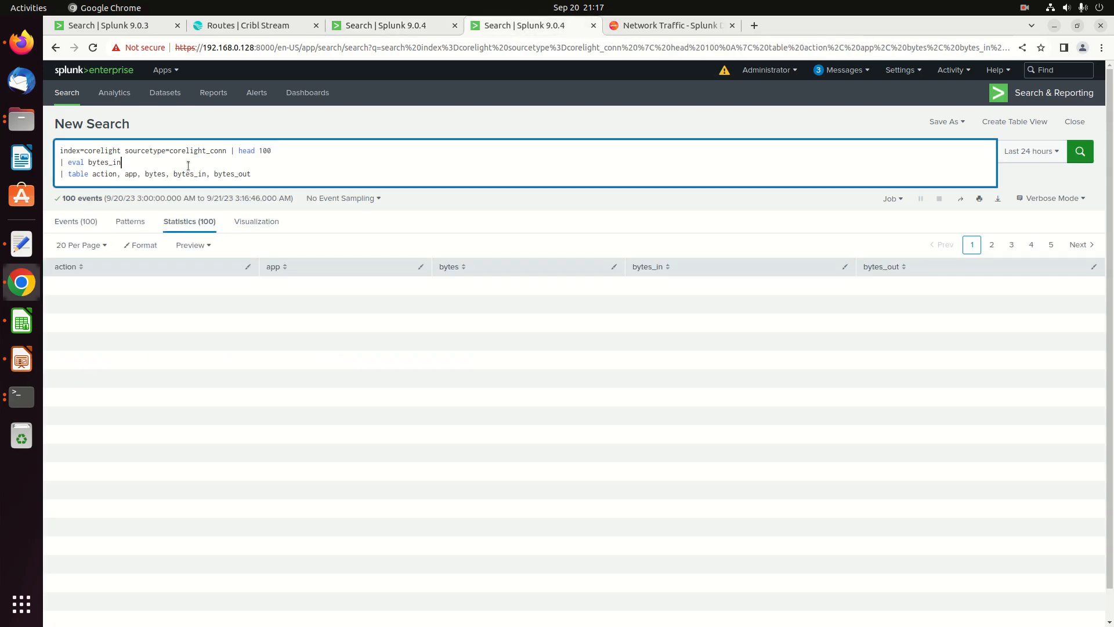
{"action": "key", "text": "ctrl+v"}
{"action": "key", "text": "Return"}
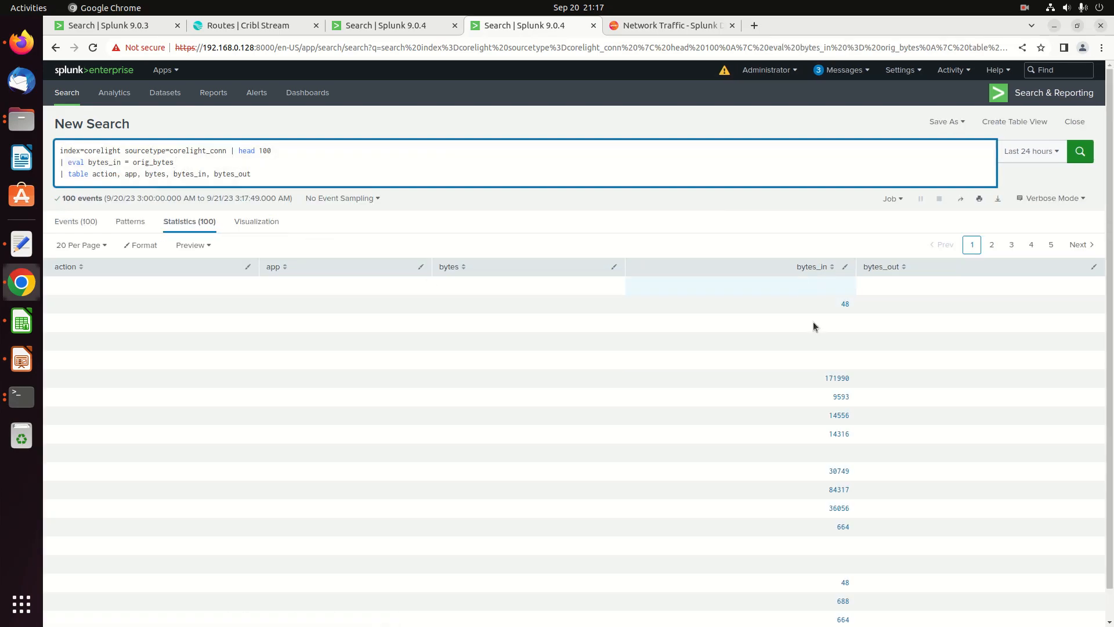
Insert a fillnull value=0 command for bytes_in on its own line between the eval and table commands, and run the search.
{"action": "left_click", "coordinate": [267, 173]}
{"action": "left_click", "coordinate": [242, 166]}
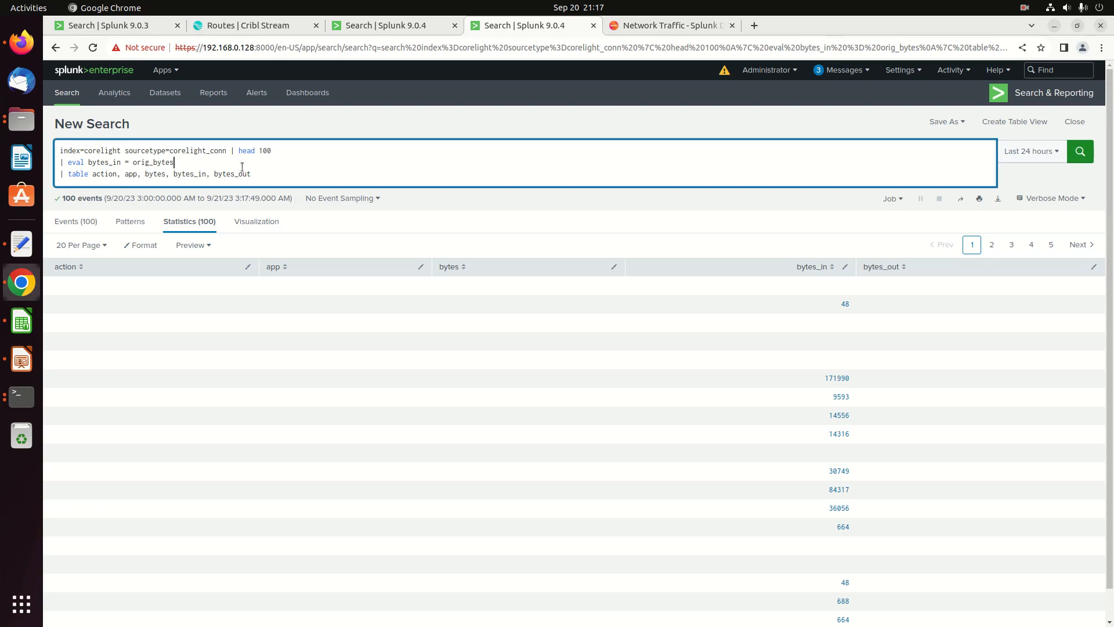
{"action": "key", "text": "shift+Return"}
{"action": "type", "text": "| "}
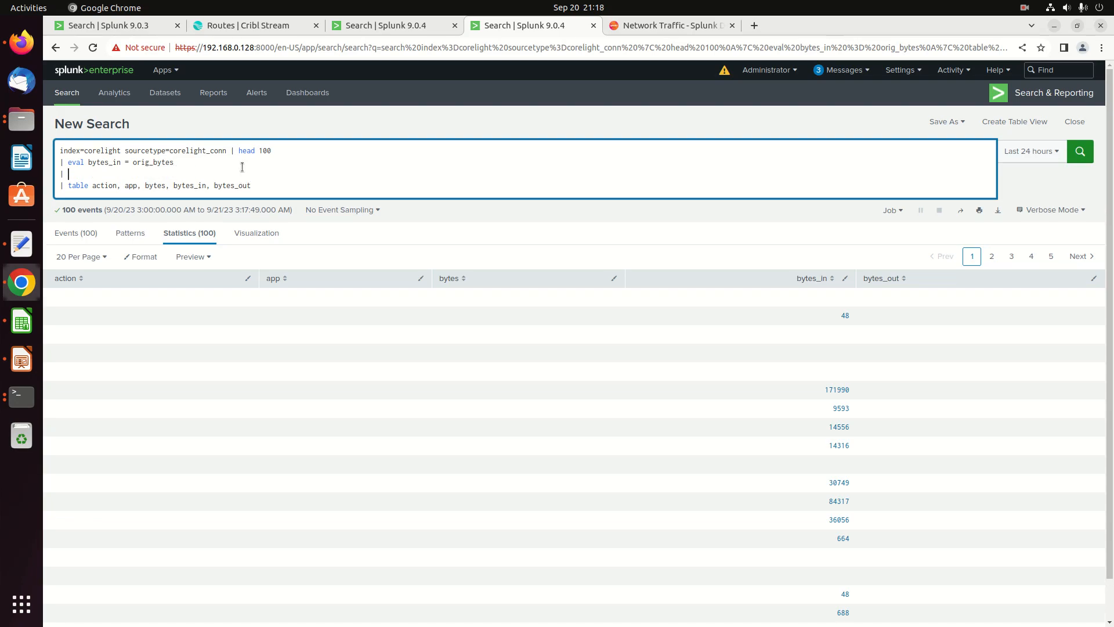
{"action": "type", "text": "fill"}
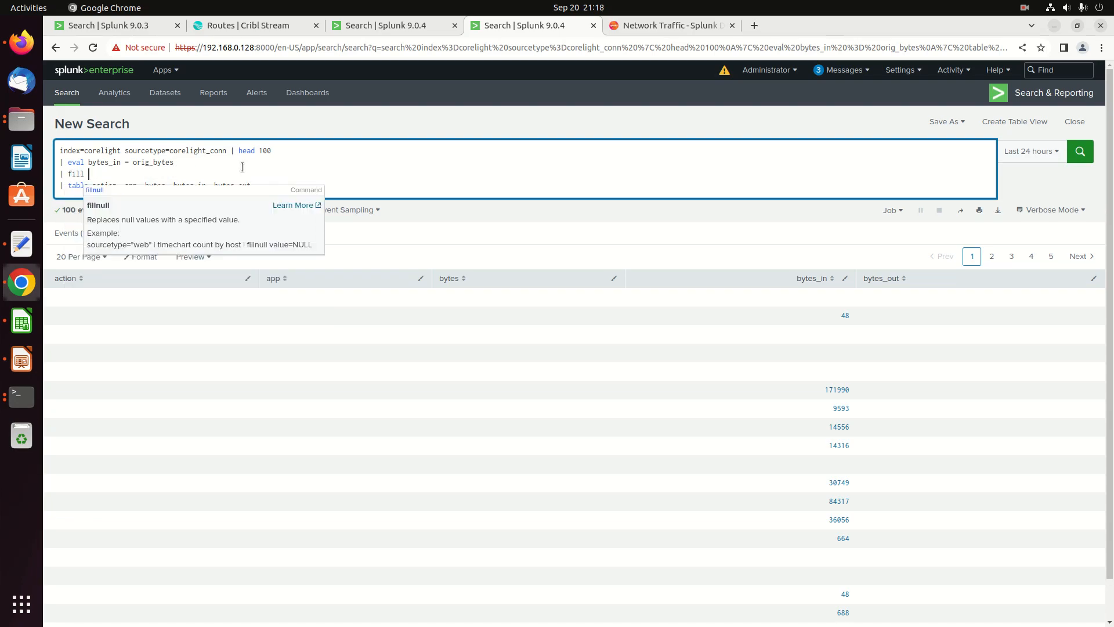
{"action": "type", "text": "null"}
{"action": "type", "text": " value="}
{"action": "key", "text": "BackSpace"}
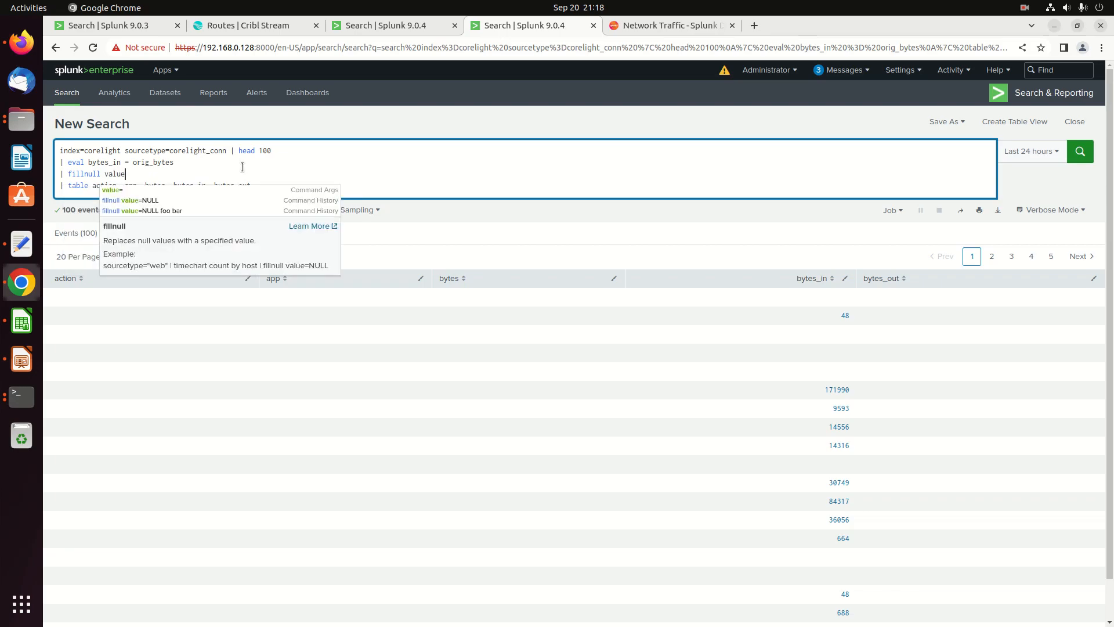
{"action": "type", "text": "e=0 bytes_"}
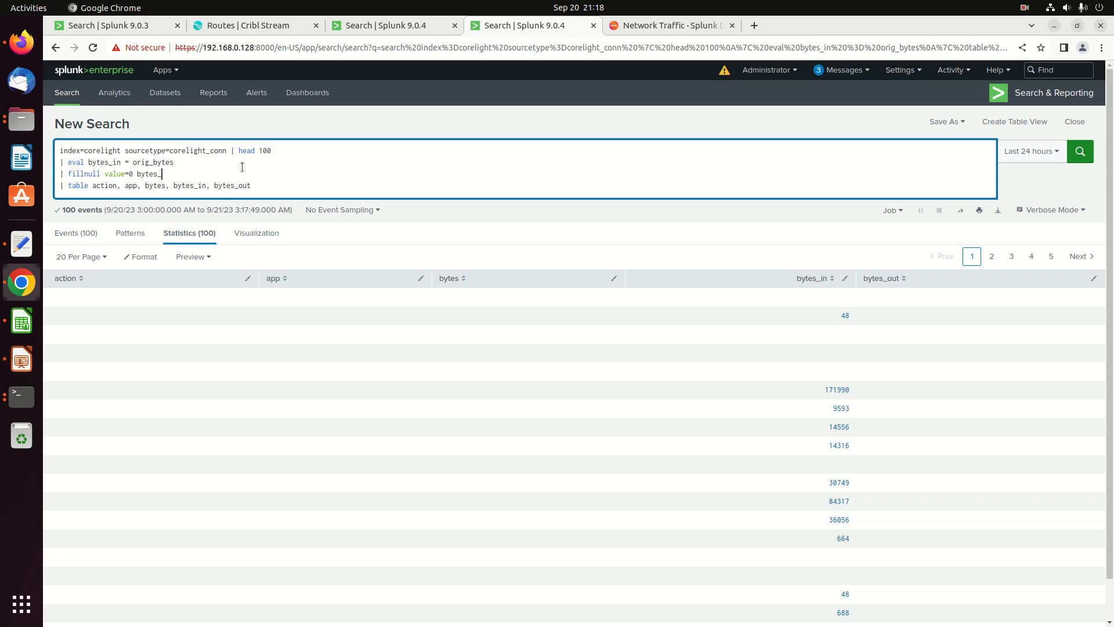
{"action": "type", "text": "in"}
{"action": "key", "text": "Return"}
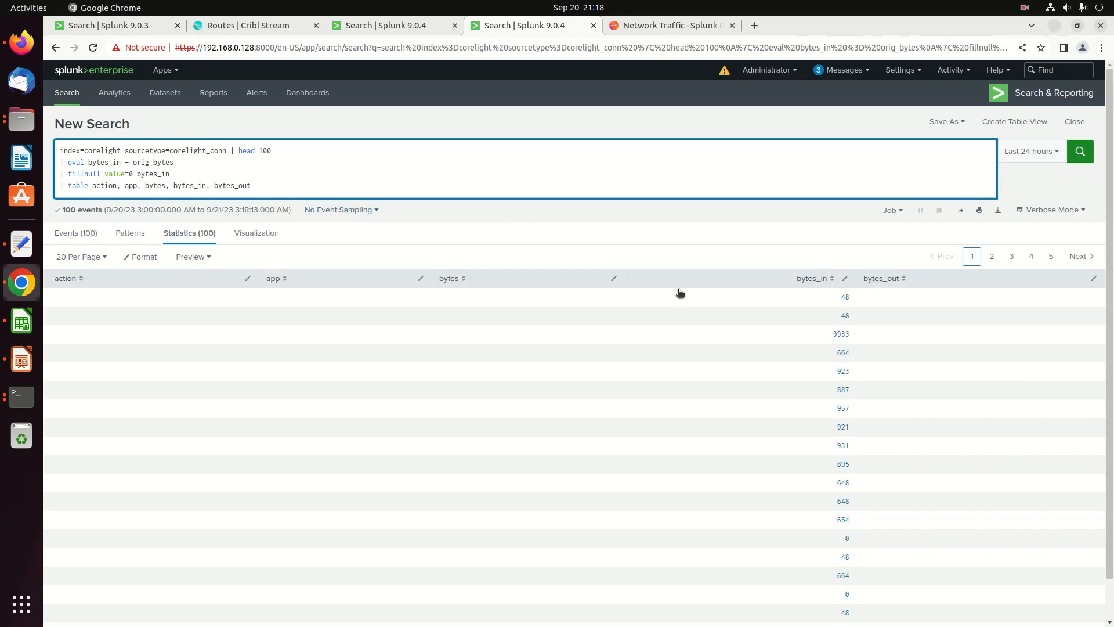
{"action": "scroll", "coordinate": [841, 530], "scroll_direction": "down", "scroll_amount": 1}
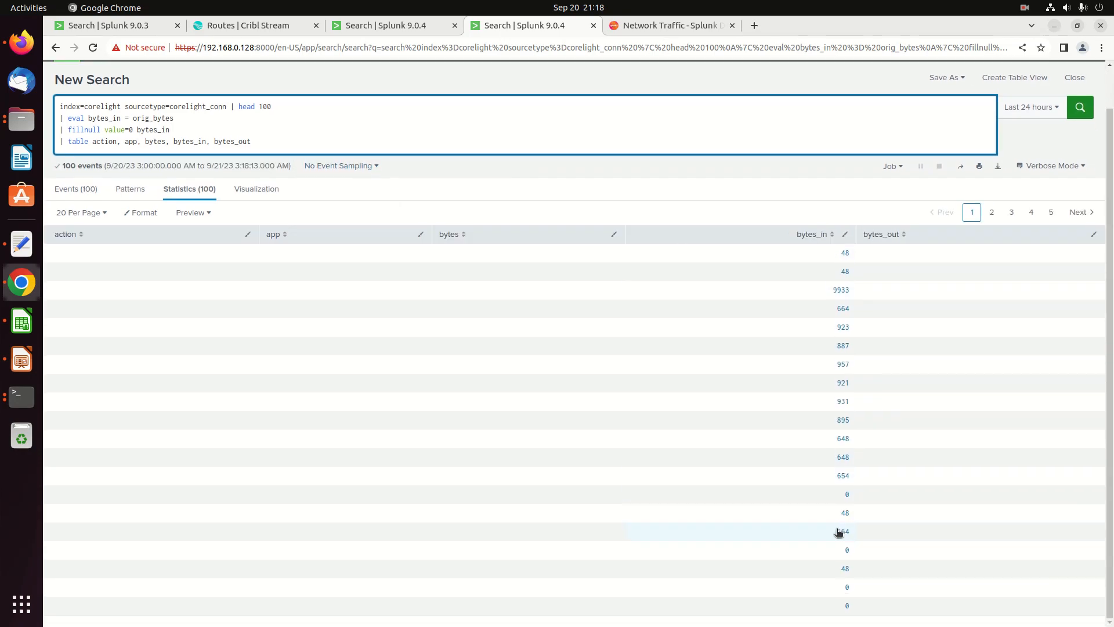
{"action": "scroll", "coordinate": [853, 383], "scroll_direction": "up", "scroll_amount": 1}
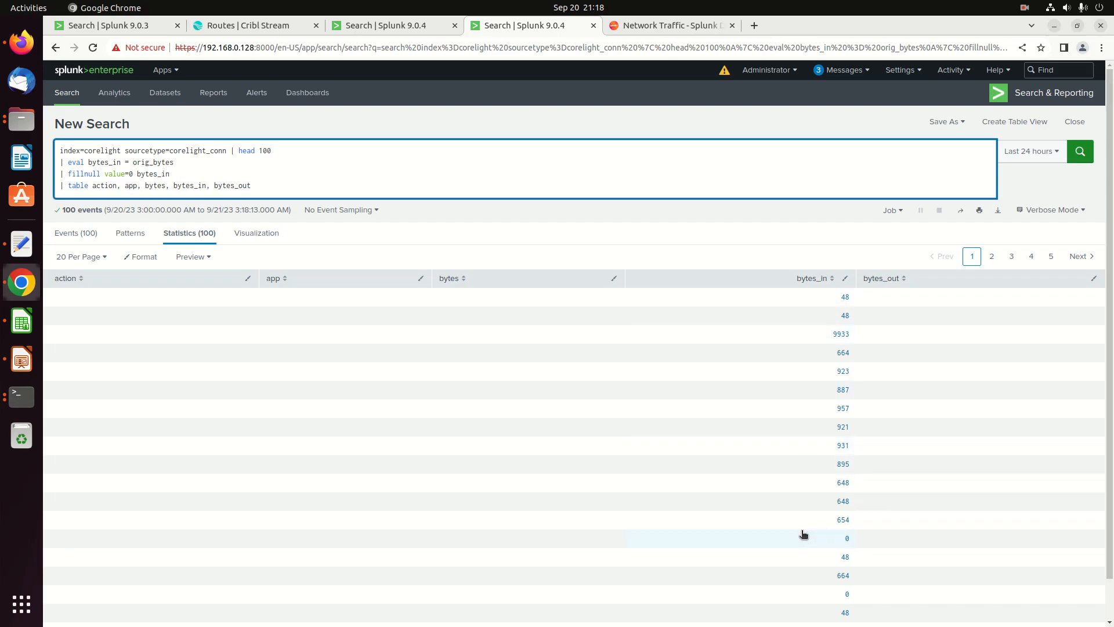
Start a second eval command for the bytes_out field on its own line below the bytes_in eval.
{"action": "left_click", "coordinate": [178, 163]}
{"action": "key", "text": "Return"}
{"action": "key", "text": "shift+Return"}
{"action": "type", "text": "| eval bytes_ou"}
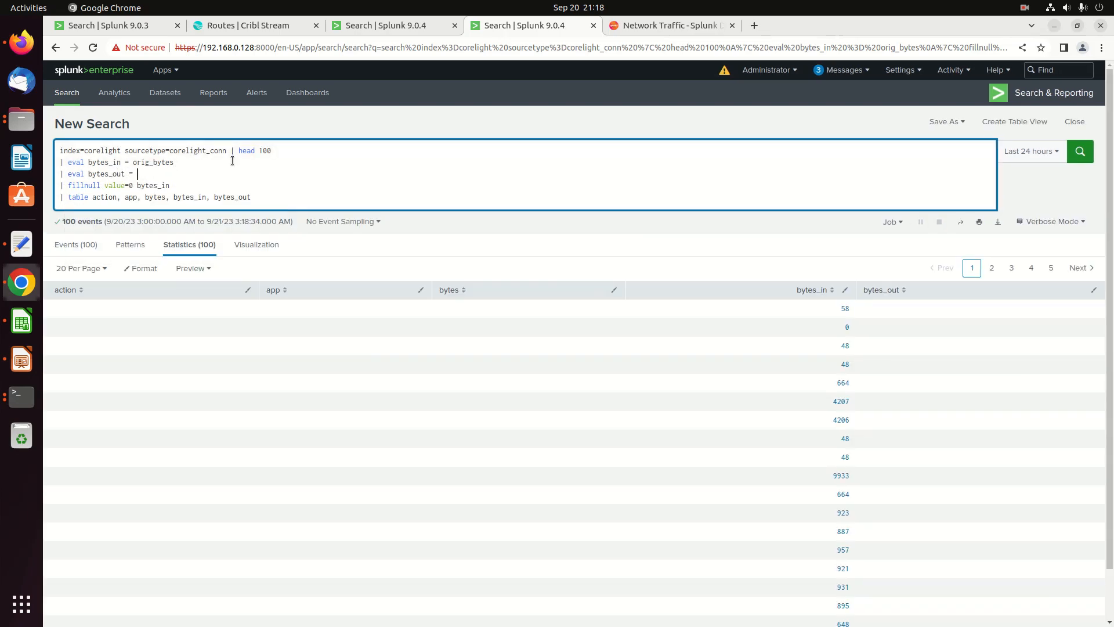
{"action": "type", "text": "t ="}
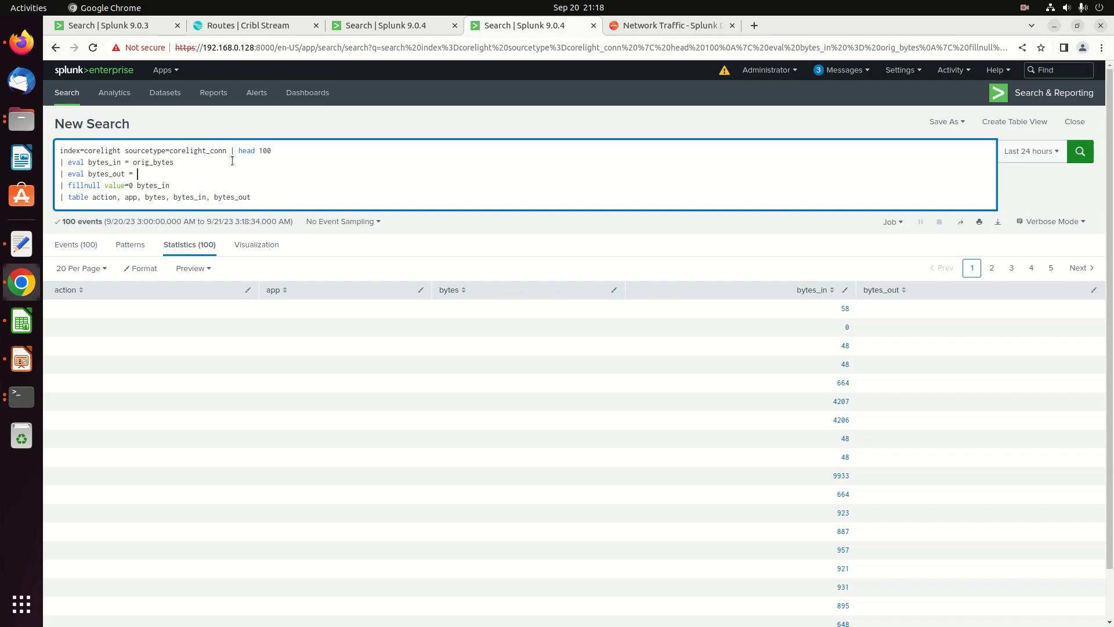
Copy the resp_bytes field name from the raw corelight_conn event, assign it to bytes_out, add resp_bytes to fillnull, and run the search.
{"action": "left_click", "coordinate": [426, 26]}
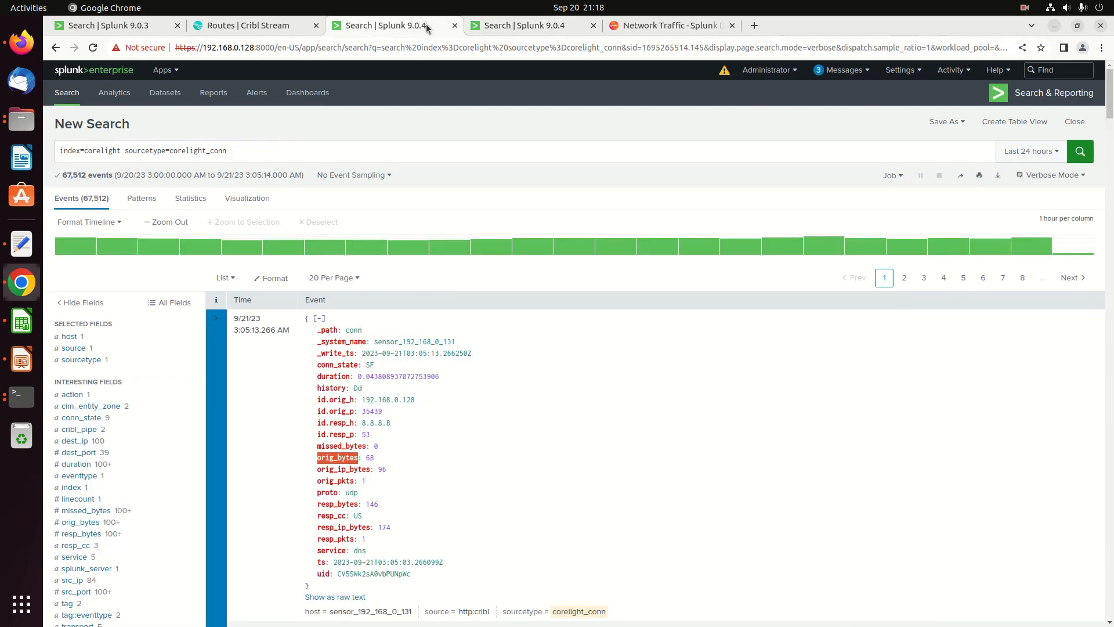
{"action": "double_click", "coordinate": [341, 505]}
{"action": "right_click", "coordinate": [342, 505]}
{"action": "left_click", "coordinate": [352, 514]}
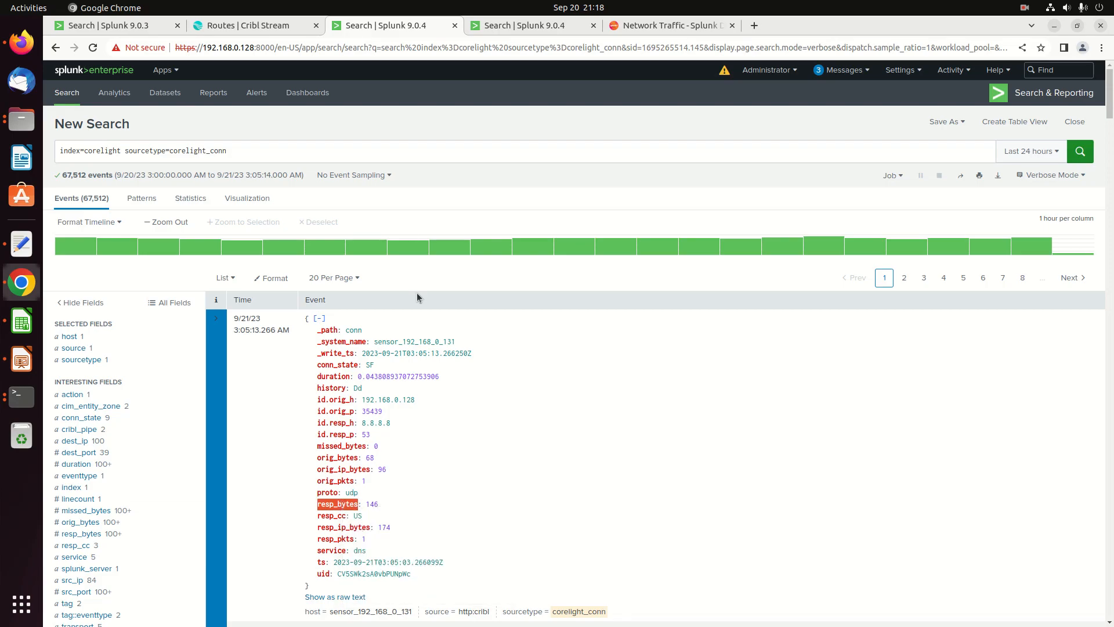
{"action": "left_click", "coordinate": [511, 25]}
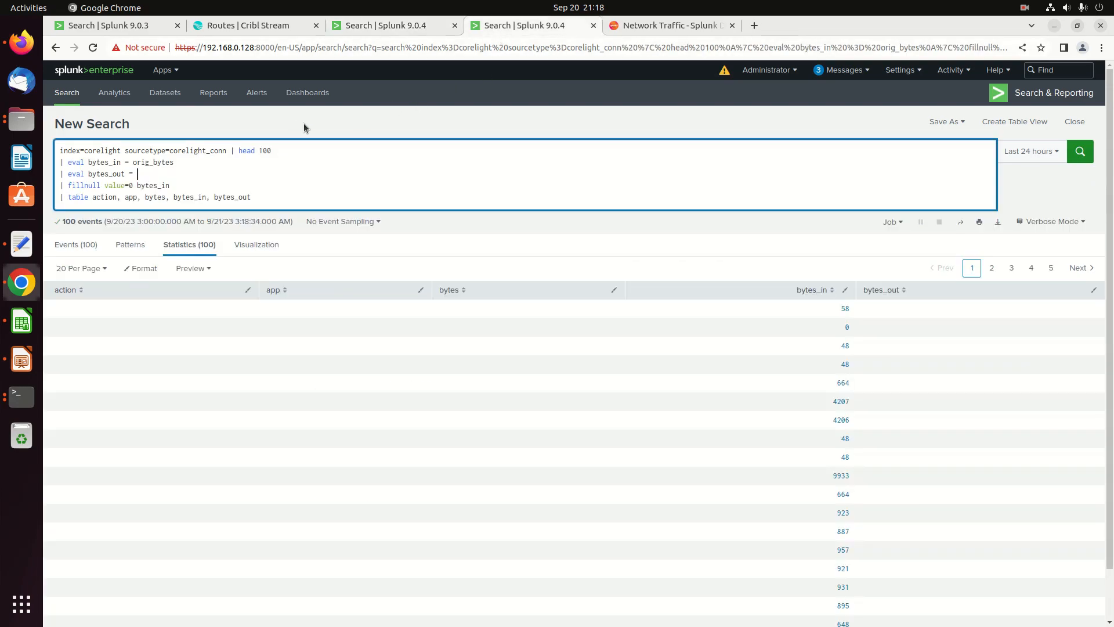
{"action": "key", "text": "ctrl+v"}
{"action": "type", "text": "resp_bytes"}
{"action": "key", "text": "Return"}
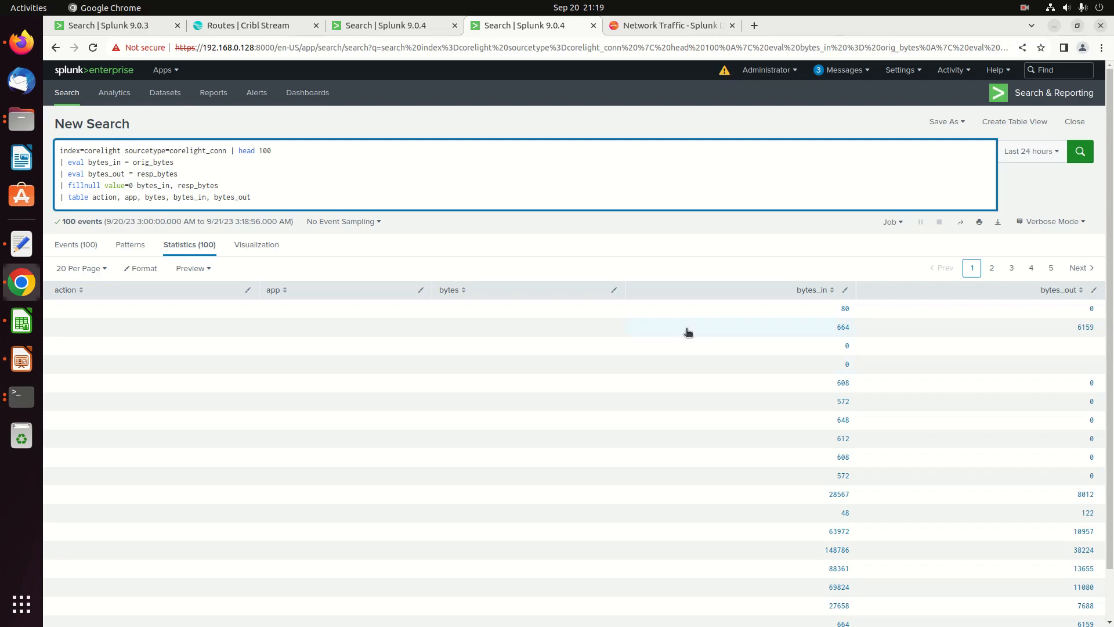
Replace resp_bytes with bytes_out in the fillnull command and rerun the search.
{"action": "left_click", "coordinate": [195, 186]}
{"action": "key", "text": "BackSpace"}
{"action": "key", "text": "BackSpace"}
{"action": "key", "text": "BackSpace"}
{"action": "key", "text": "BackSpace"}
{"action": "key", "text": "BackSpace"}
{"action": "type", "text": "_out"}
{"action": "key", "text": "Return"}
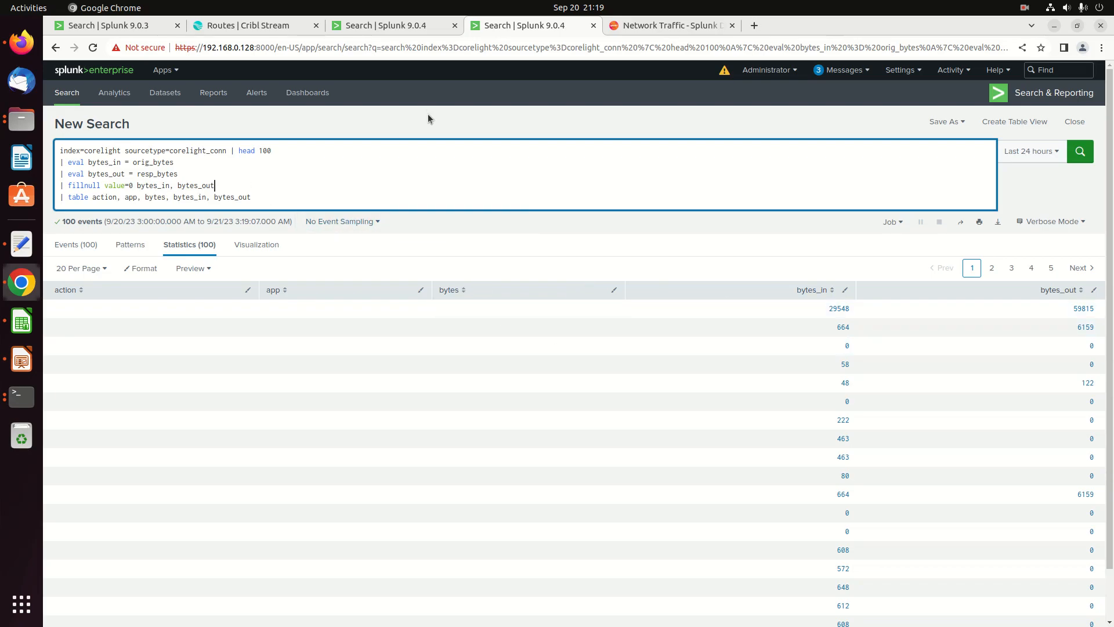
Recheck the raw event, insert an eval setting bytes = bytes_in + bytes_out above the fillnull command, and run the search.
{"action": "left_click", "coordinate": [394, 25]}
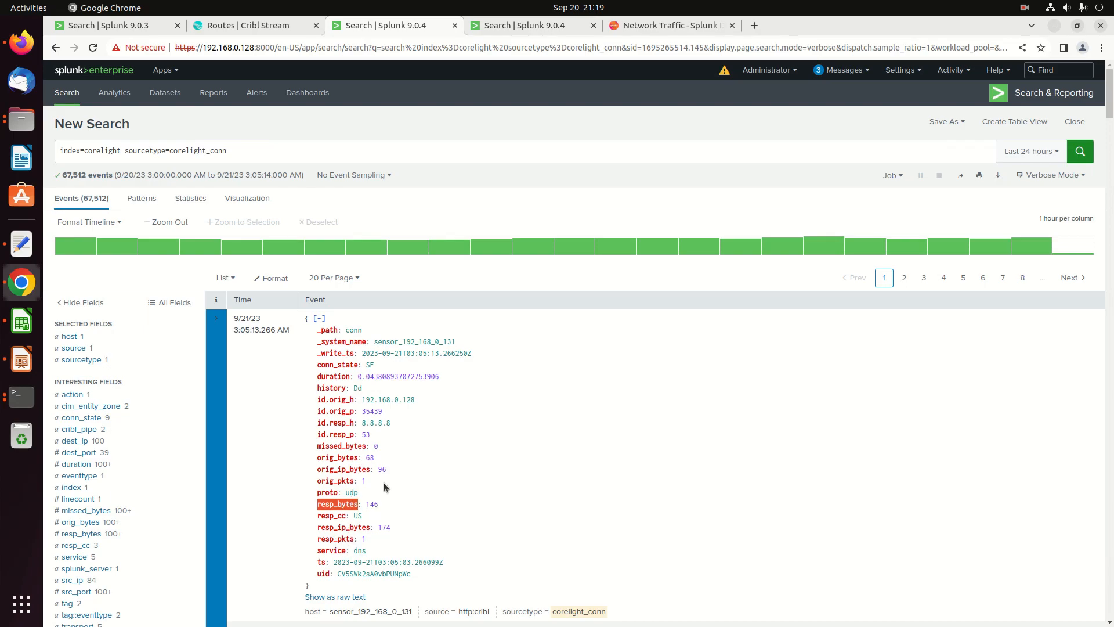
{"action": "left_click", "coordinate": [534, 28]}
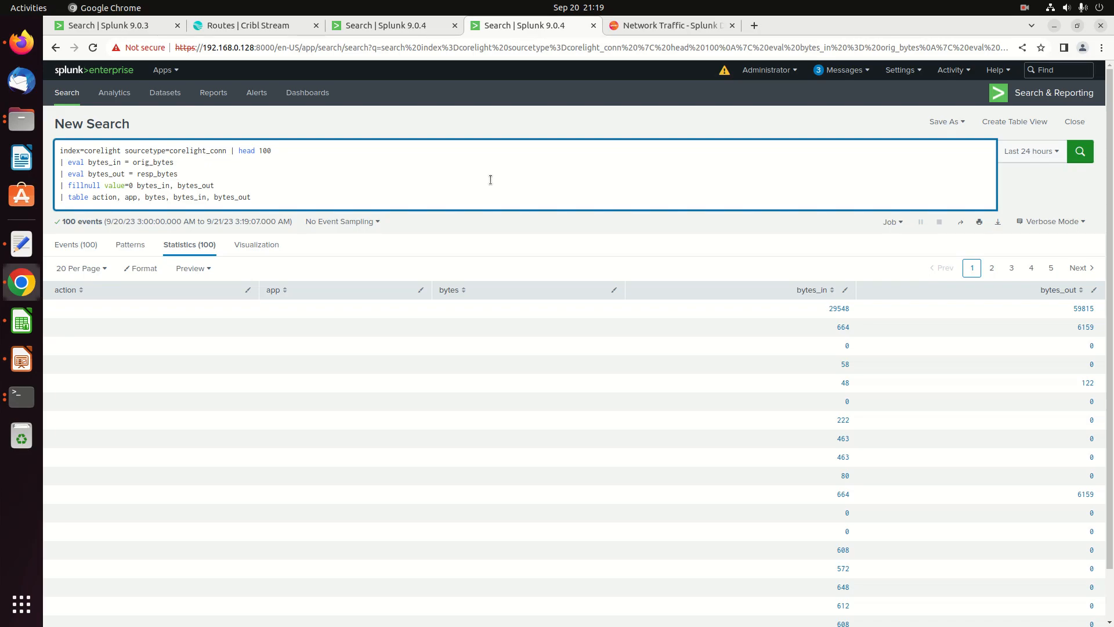
{"action": "key", "text": "shift+Return"}
{"action": "type", "text": "| eval bytes"}
{"action": "type", "text": "_i"}
{"action": "type", "text": " = bytes_in +"}
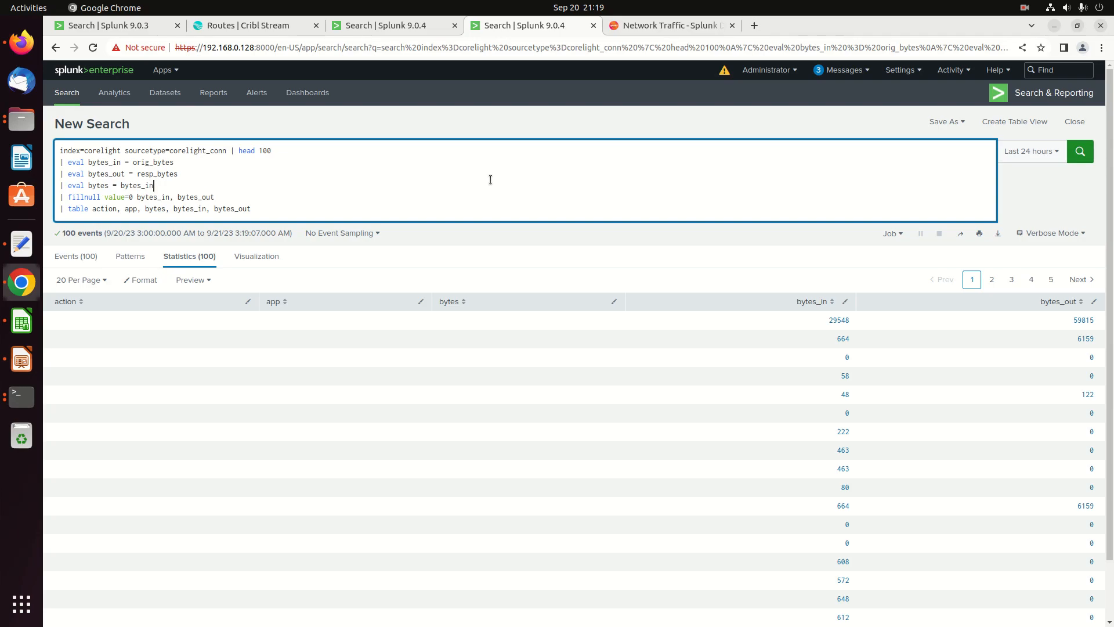
{"action": "type", "text": " bytes_out"}
{"action": "key", "text": "Return"}
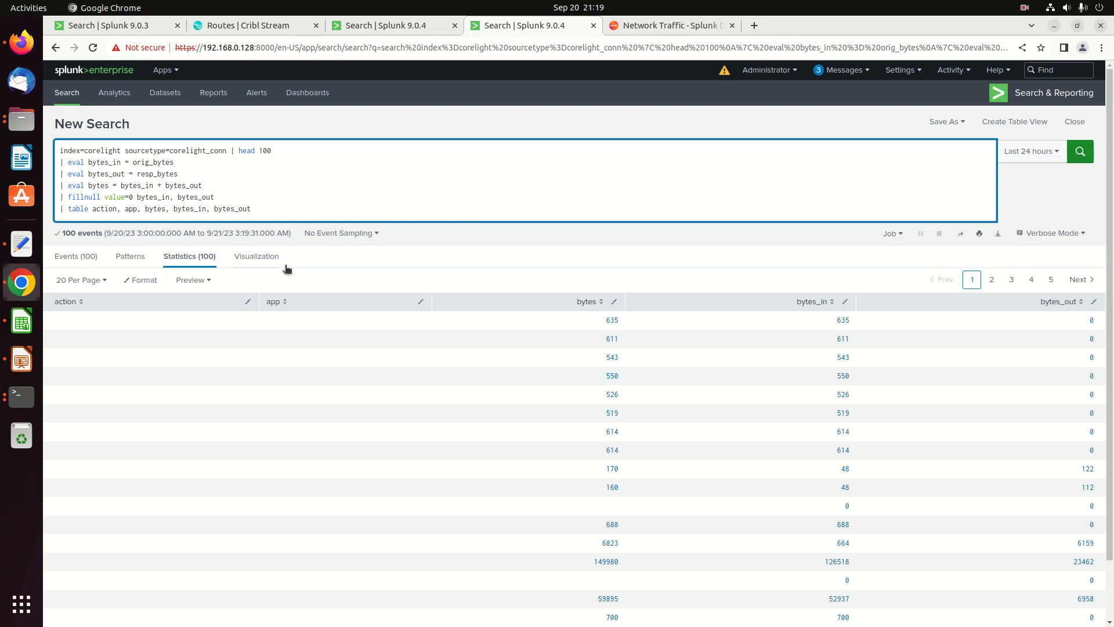
Add the bytes field to the fillnull command after bytes_out and rerun the search.
{"action": "left_click", "coordinate": [224, 198]}
{"action": "type", "text": ", bytes"}
{"action": "key", "text": "Return"}
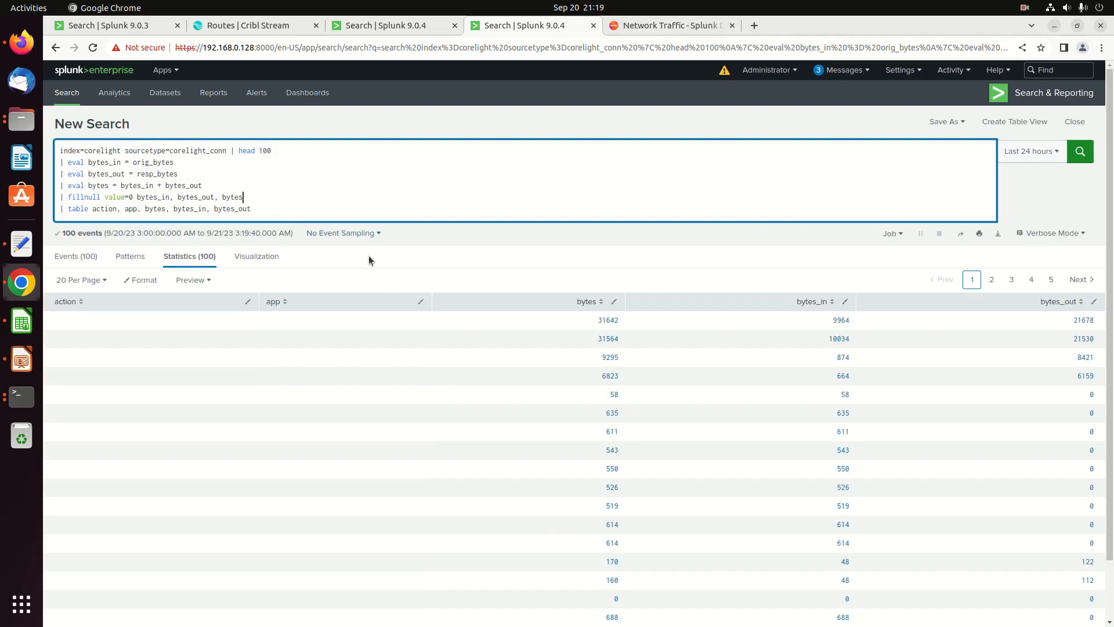
Inspect the values of the action field in the raw corelight_conn events and return to the eval search.
{"action": "left_click", "coordinate": [406, 27]}
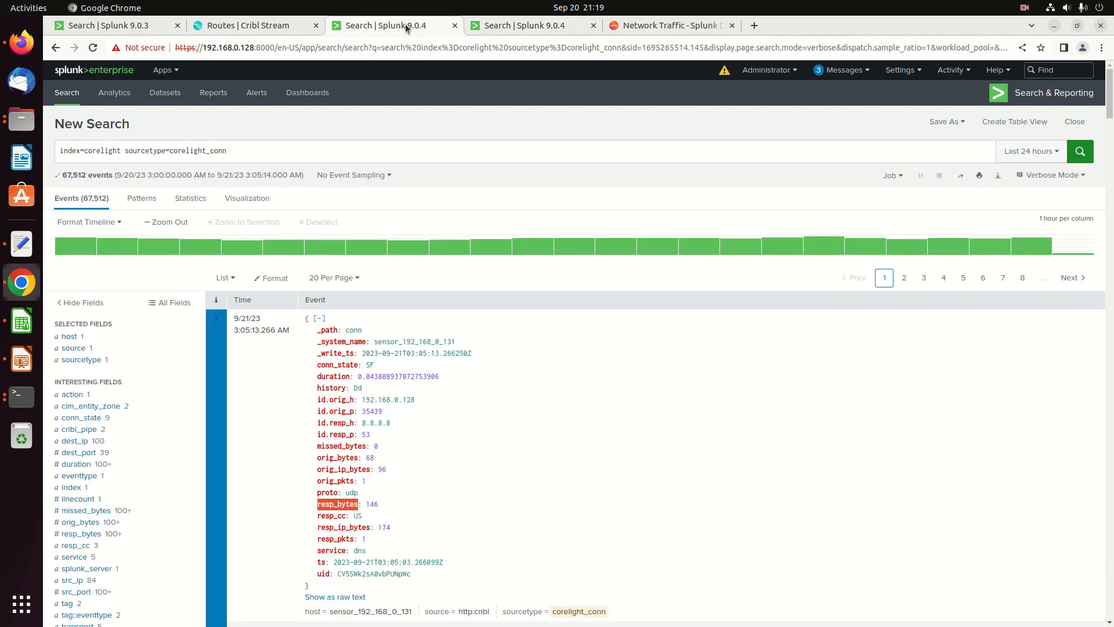
{"action": "left_click", "coordinate": [71, 395]}
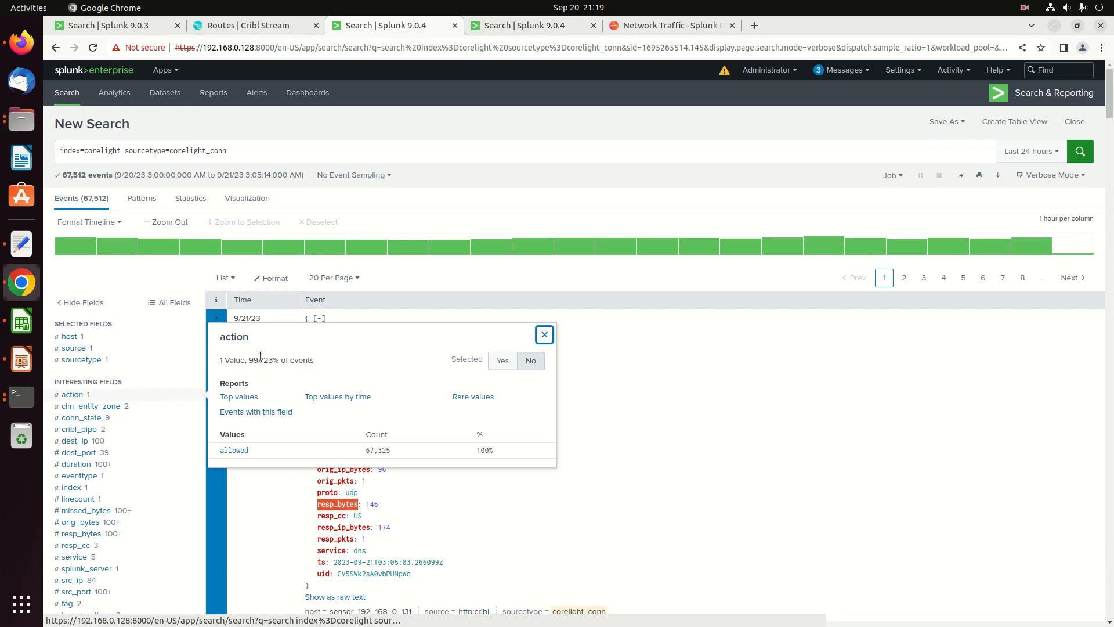
{"action": "left_click", "coordinate": [104, 282]}
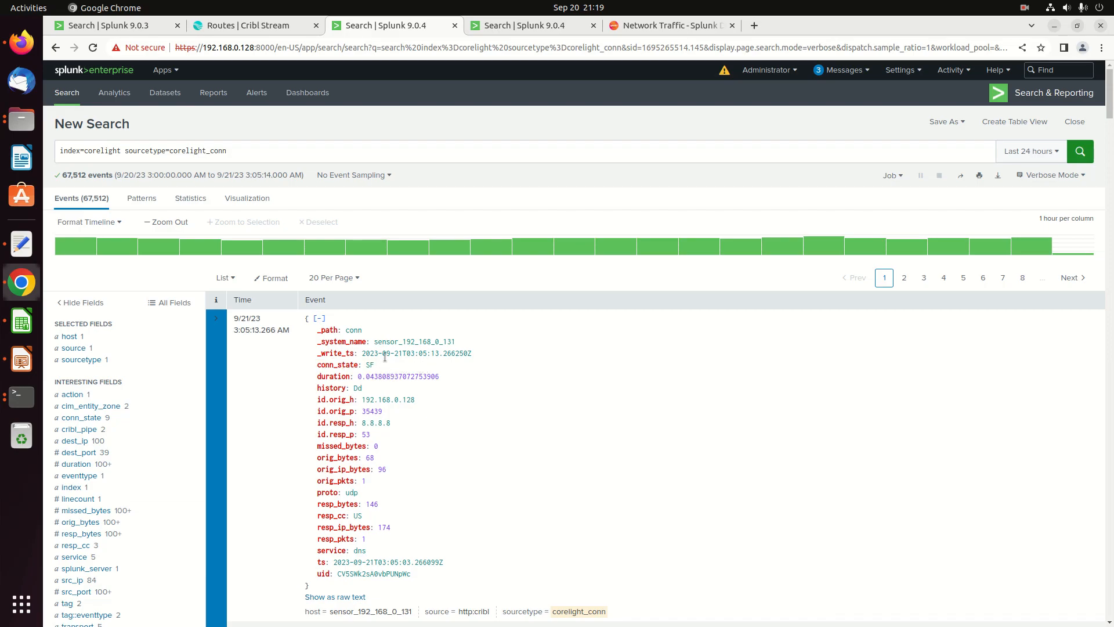
{"action": "left_click", "coordinate": [526, 33]}
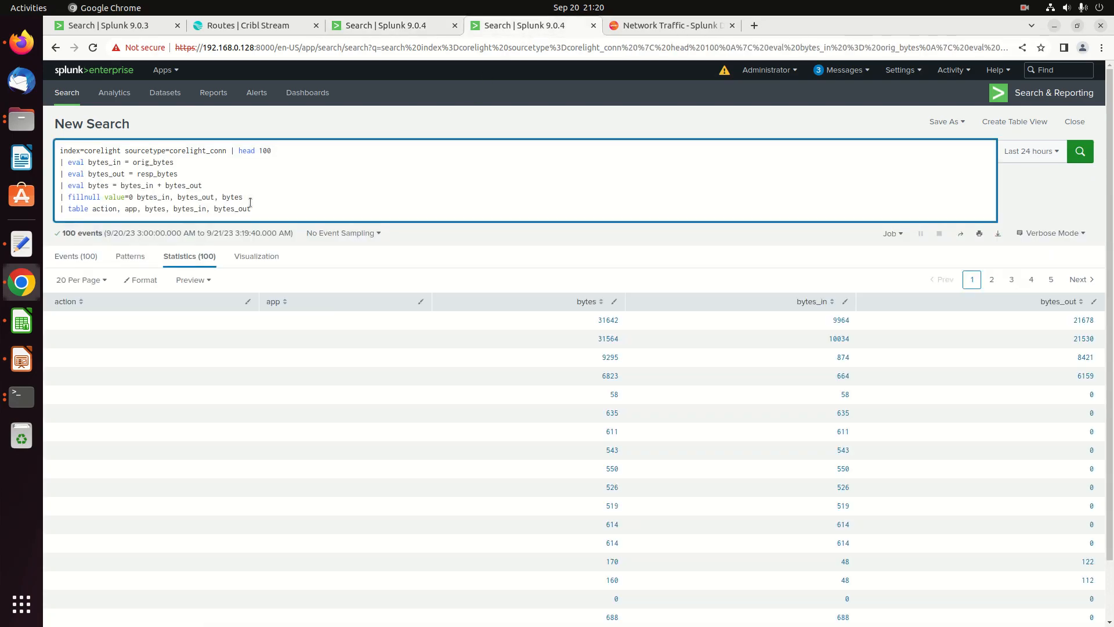
Review the bytes_out and bytes eval lines against the Network Traffic field documentation and the raw corelight_conn event.
{"action": "double_click", "coordinate": [213, 182]}
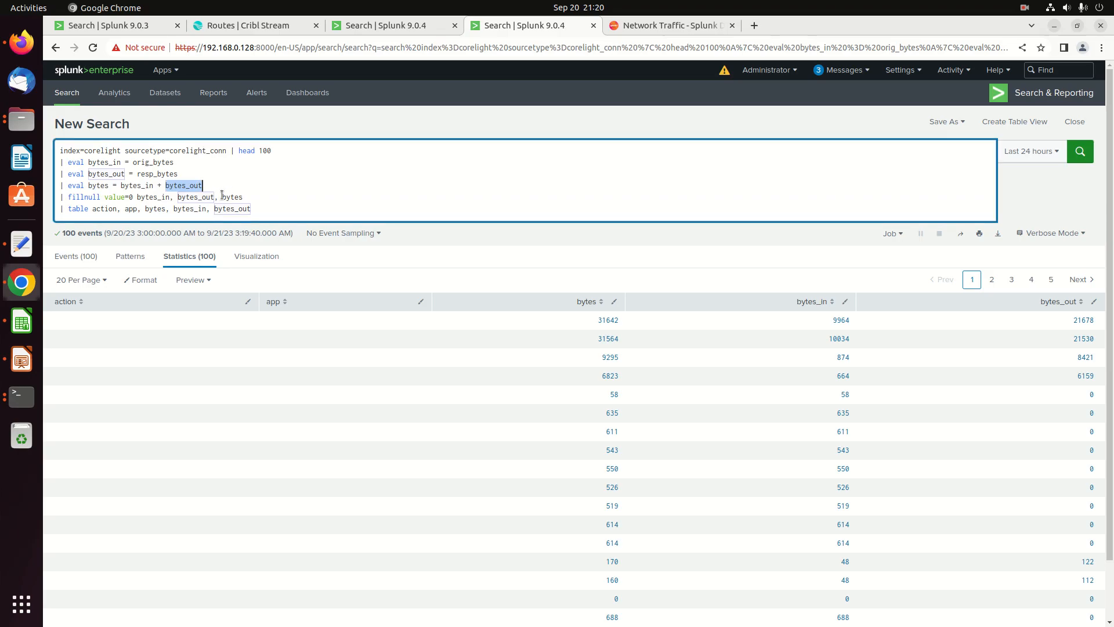
{"action": "triple_click", "coordinate": [204, 175]}
{"action": "triple_click", "coordinate": [209, 185]}
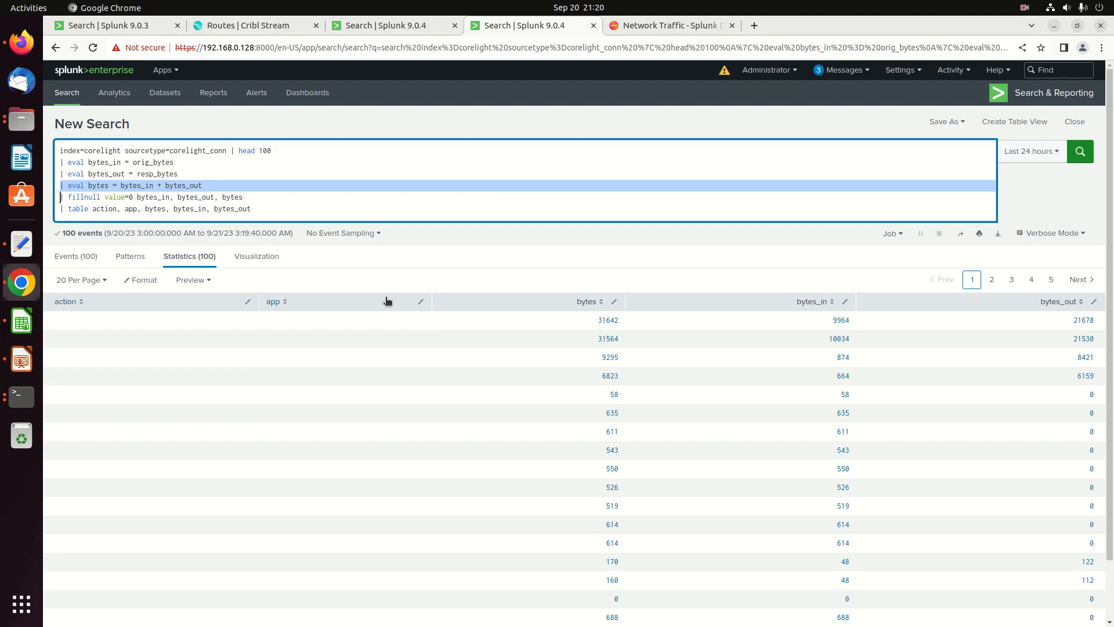
{"action": "left_click", "coordinate": [667, 25]}
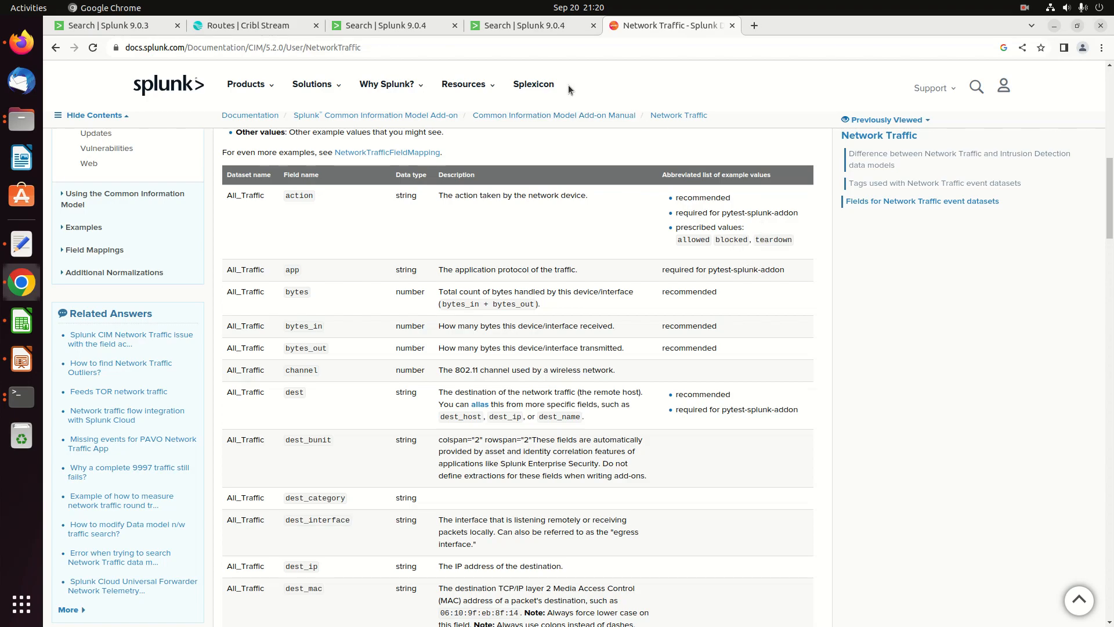
{"action": "left_click", "coordinate": [422, 26]}
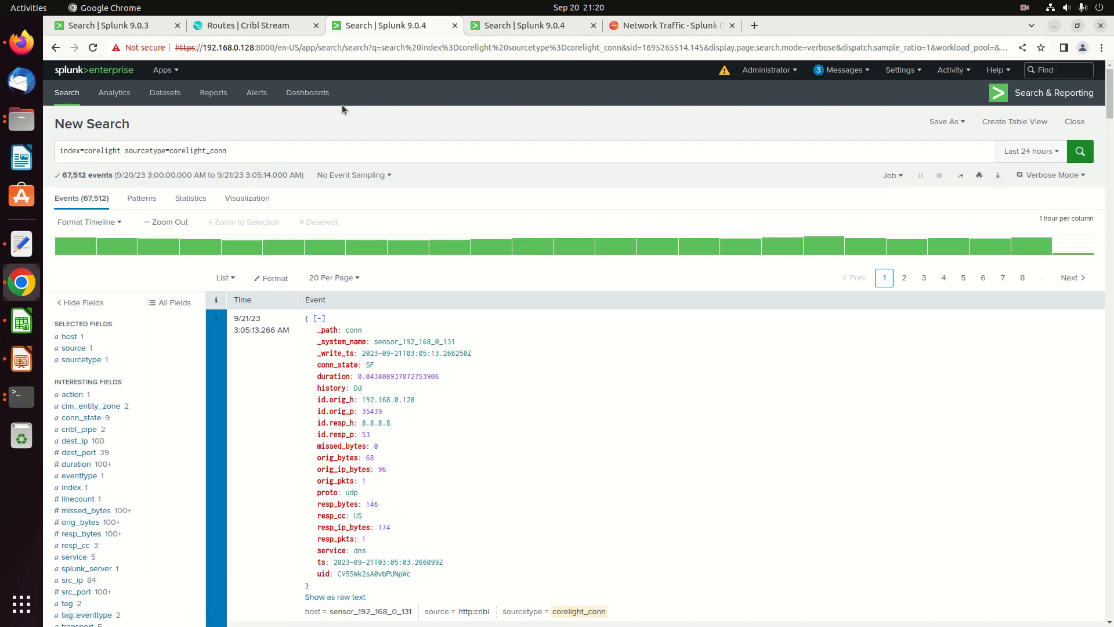
Open the LAME Lookups app on the Splunk 9.0.3 instance and proceed past the browser's certificate warning.
{"action": "left_click", "coordinate": [116, 26]}
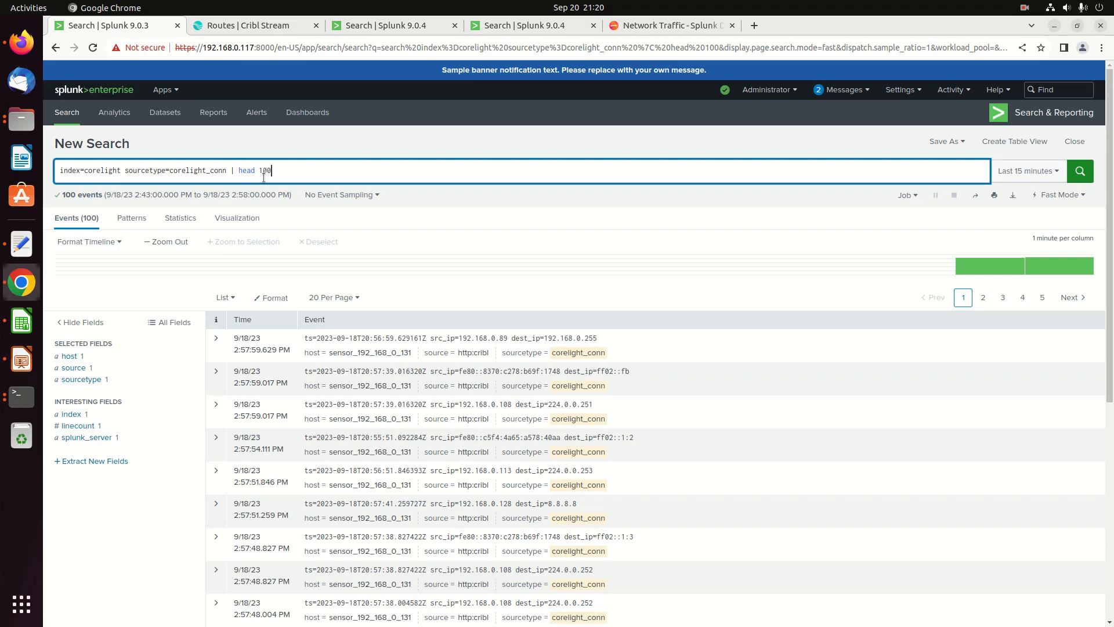
{"action": "left_click", "coordinate": [166, 90]}
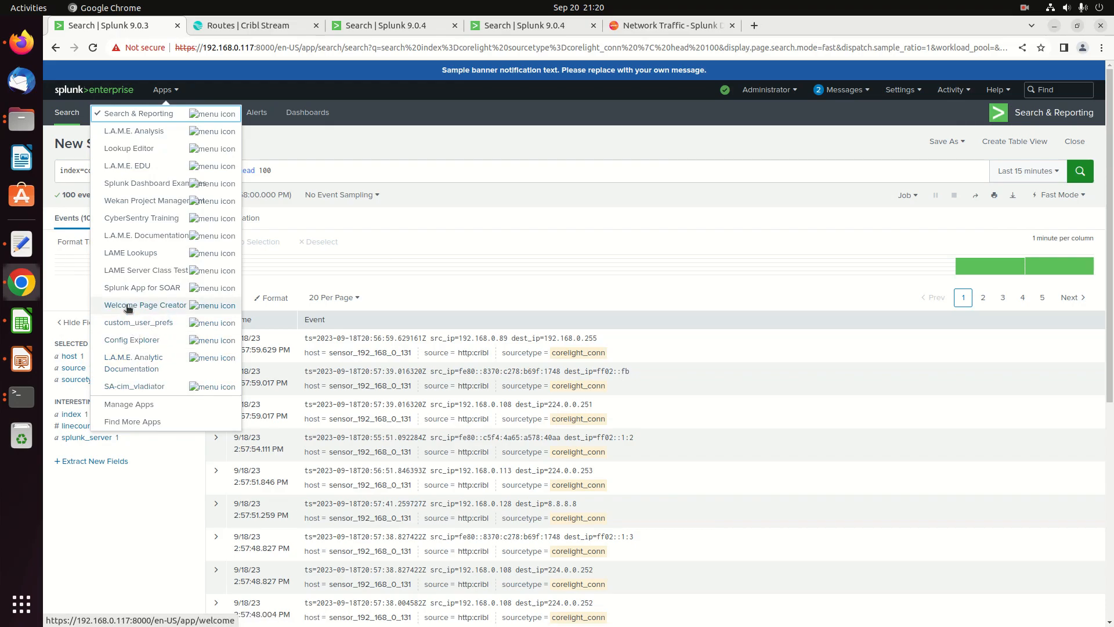
{"action": "left_click", "coordinate": [130, 253]}
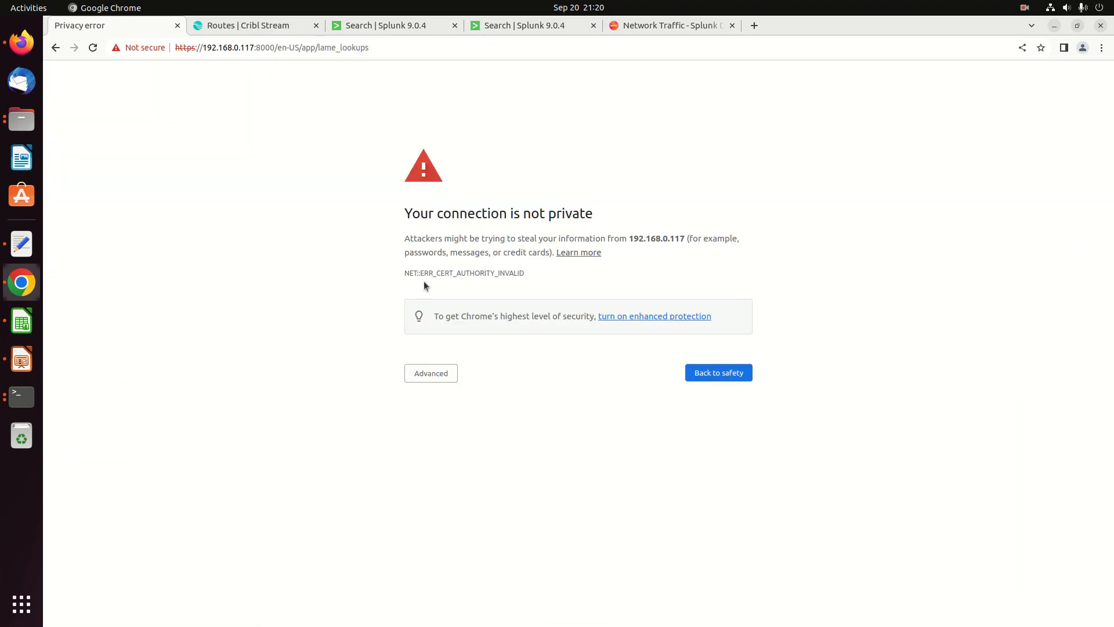
{"action": "left_click", "coordinate": [427, 373]}
{"action": "left_click", "coordinate": [476, 461]}
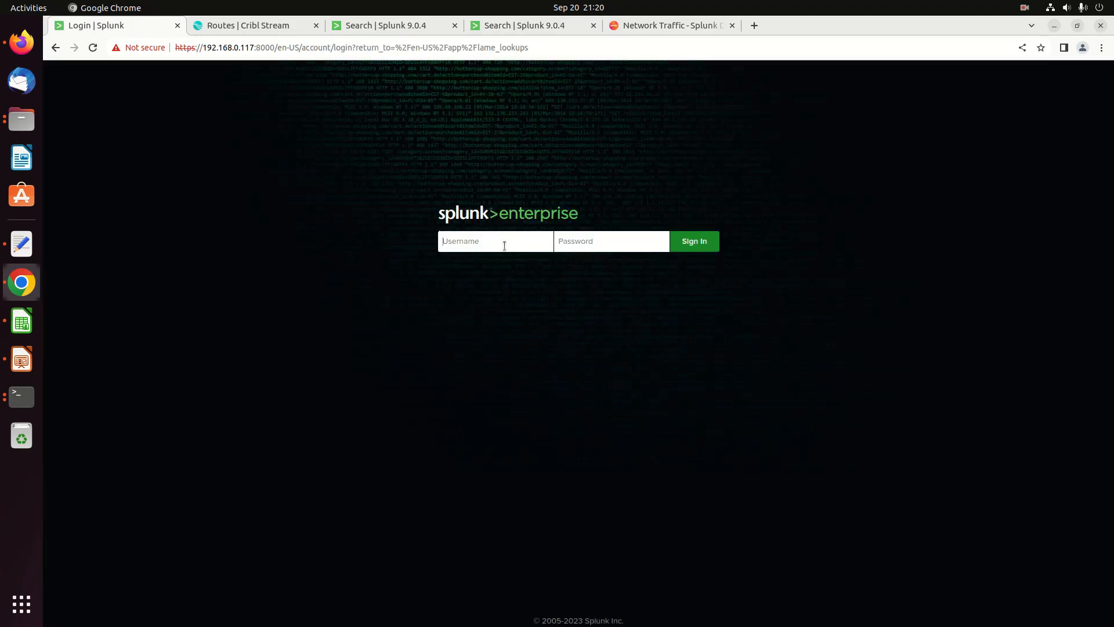
Sign in to Splunk with the account username and password, and open the Lookup Editor app.
{"action": "type", "text": "a********"}
{"action": "key", "text": "Return"}
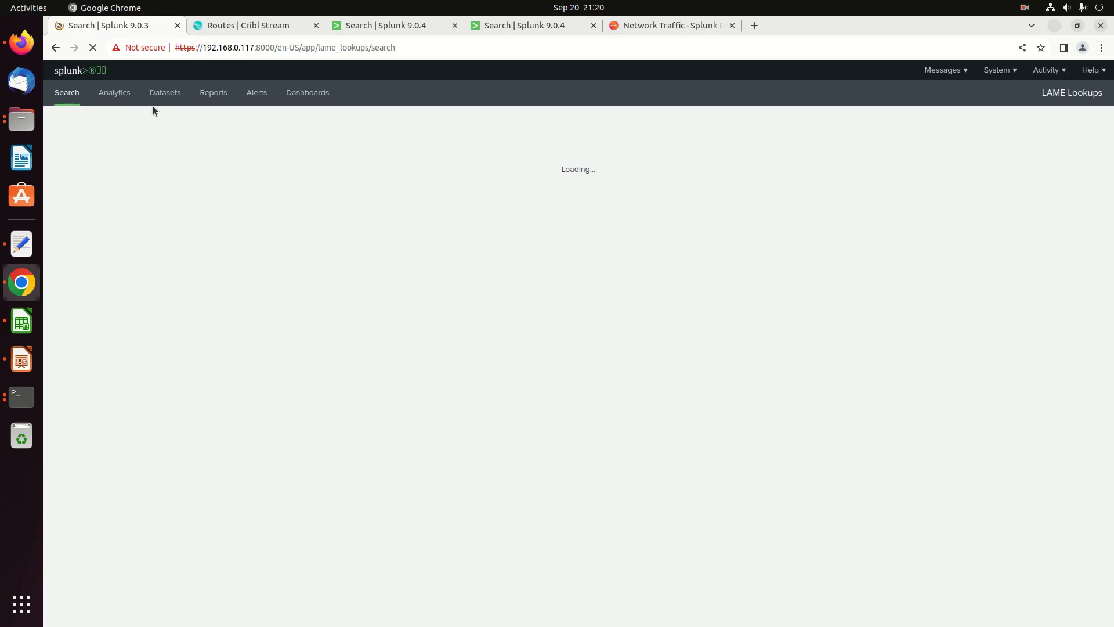
{"action": "left_click", "coordinate": [162, 90]}
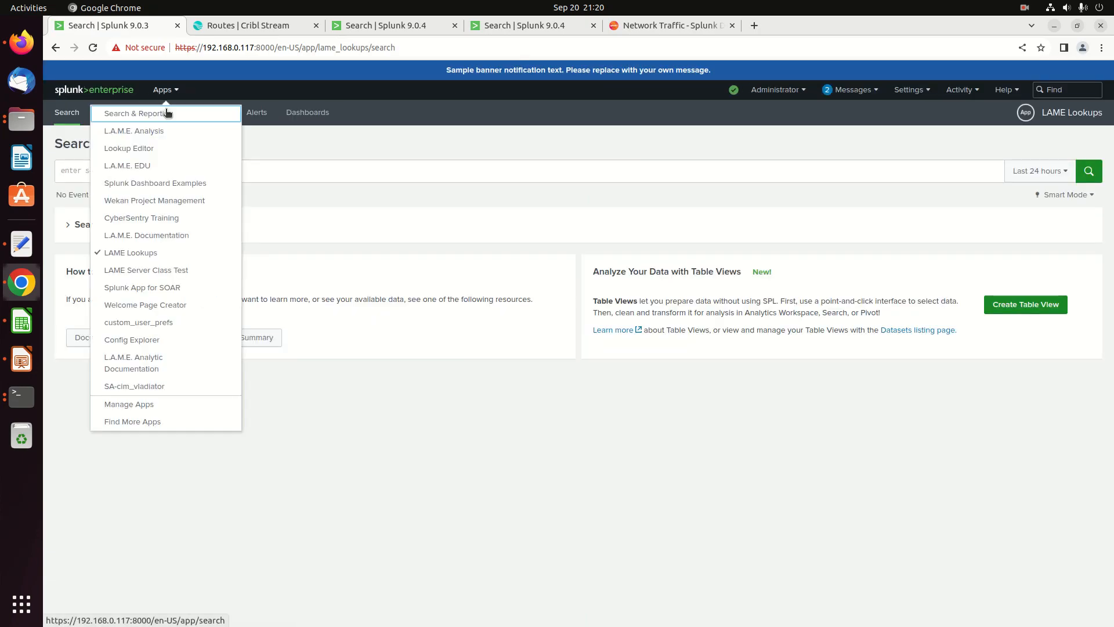
{"action": "left_click", "coordinate": [139, 148]}
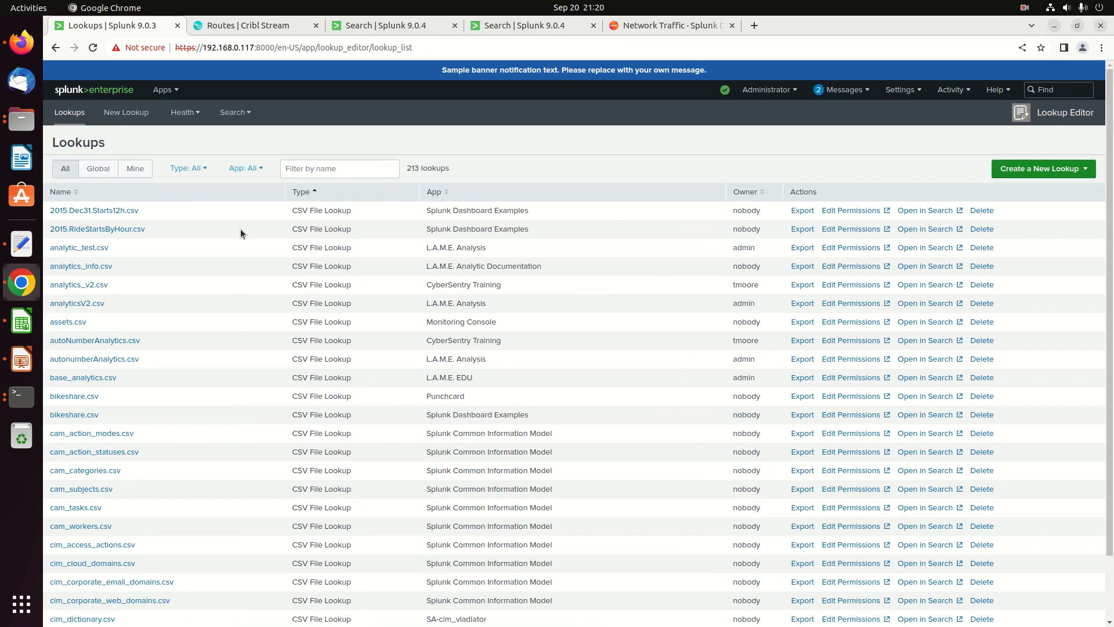
Filter the lookup list by the name "all", then clear the name filter.
{"action": "left_click", "coordinate": [353, 170]}
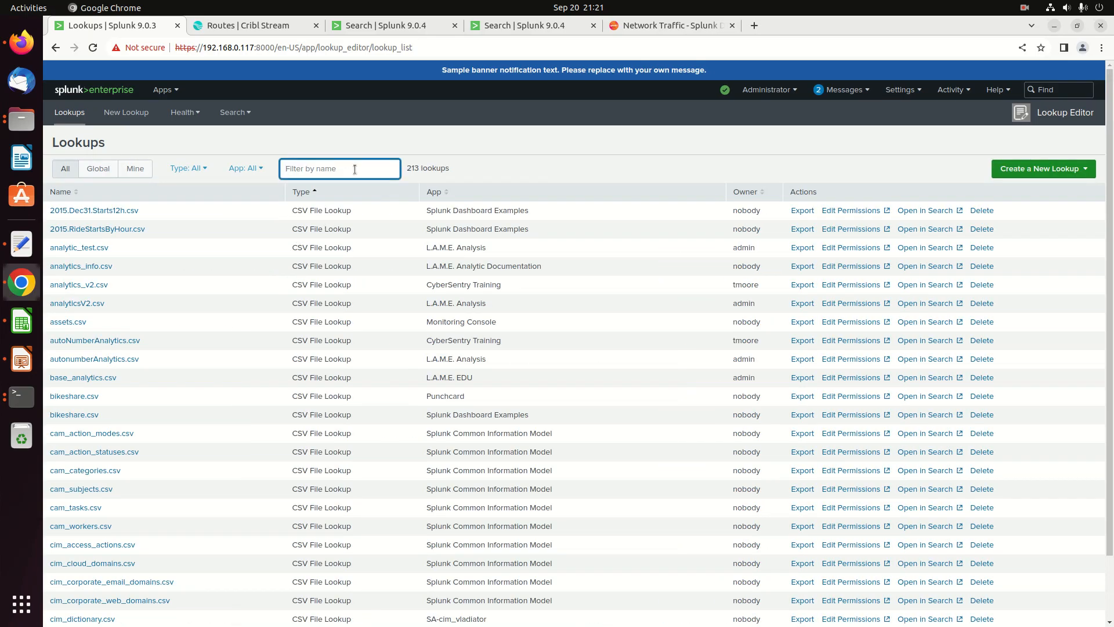
{"action": "type", "text": "all"}
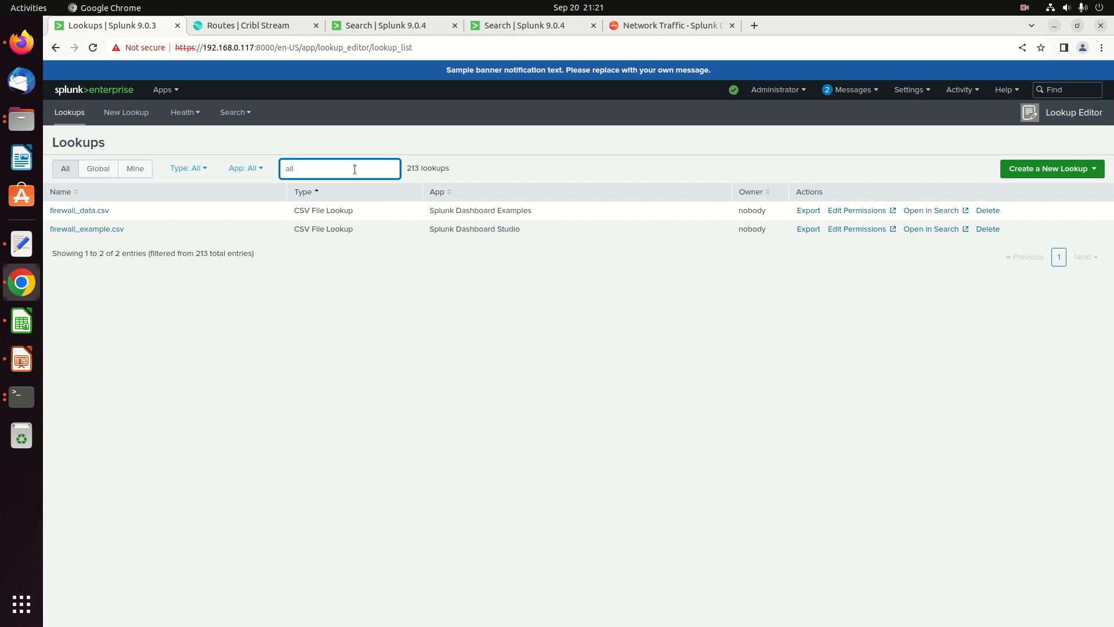
{"action": "key", "text": "BackSpace"}
{"action": "key", "text": "BackSpace"}
{"action": "key", "text": "BackSpace"}
{"action": "type", "text": "d"}
{"action": "key", "text": "BackSpace"}
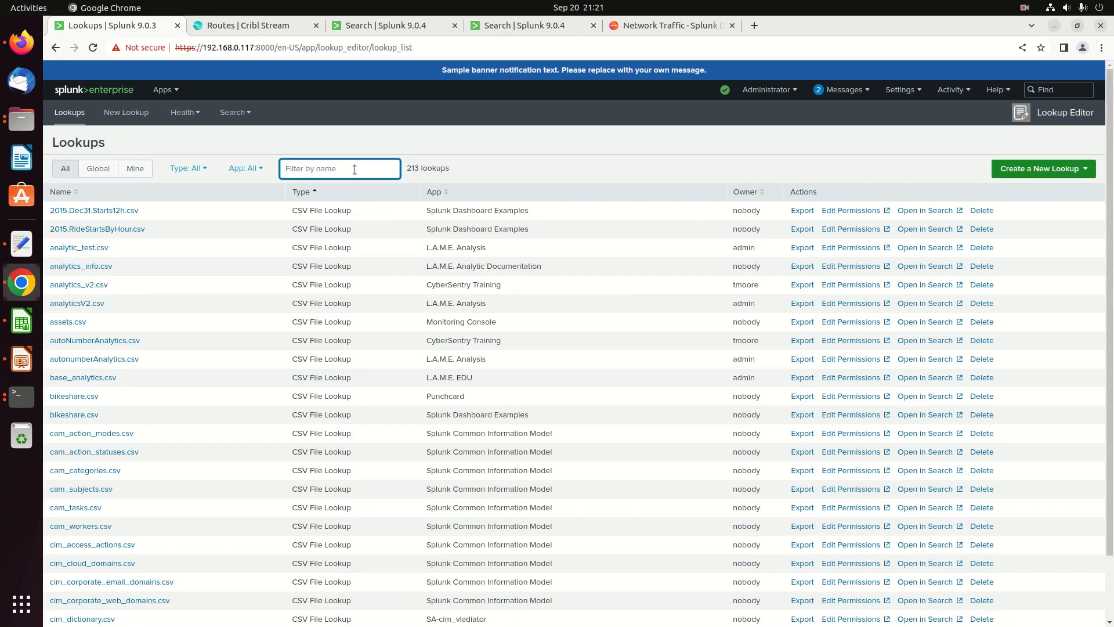
Look through the app filter options of the lookup list for an app whose lookups can serve as an example.
{"action": "left_click", "coordinate": [250, 169]}
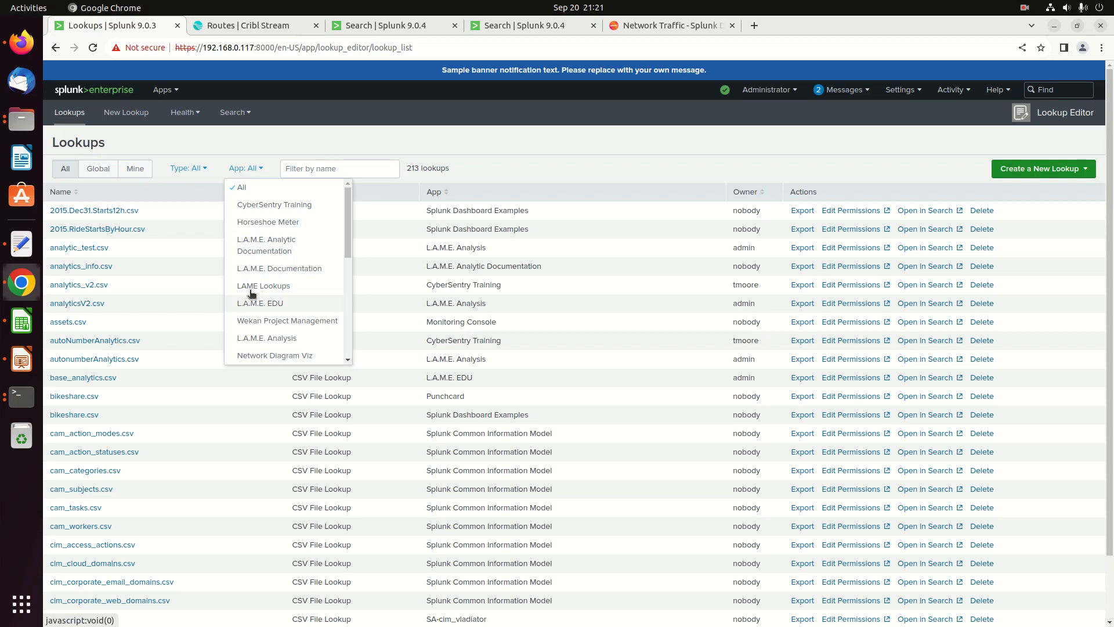
{"action": "scroll", "coordinate": [261, 252], "scroll_direction": "down", "scroll_amount": 10}
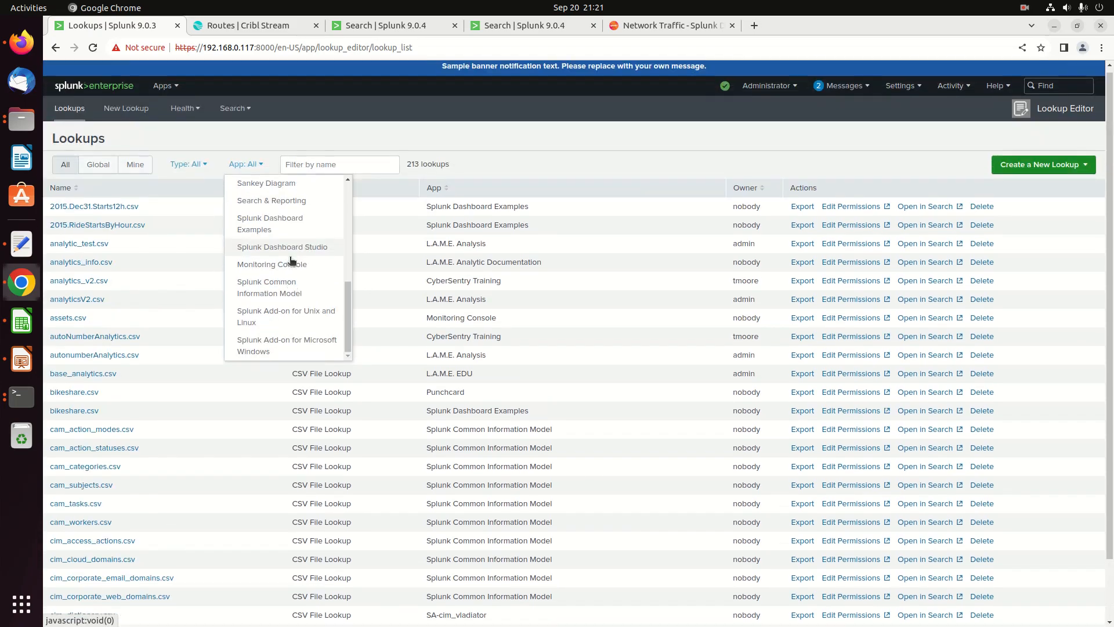
{"action": "scroll", "coordinate": [314, 267], "scroll_direction": "up", "scroll_amount": 5}
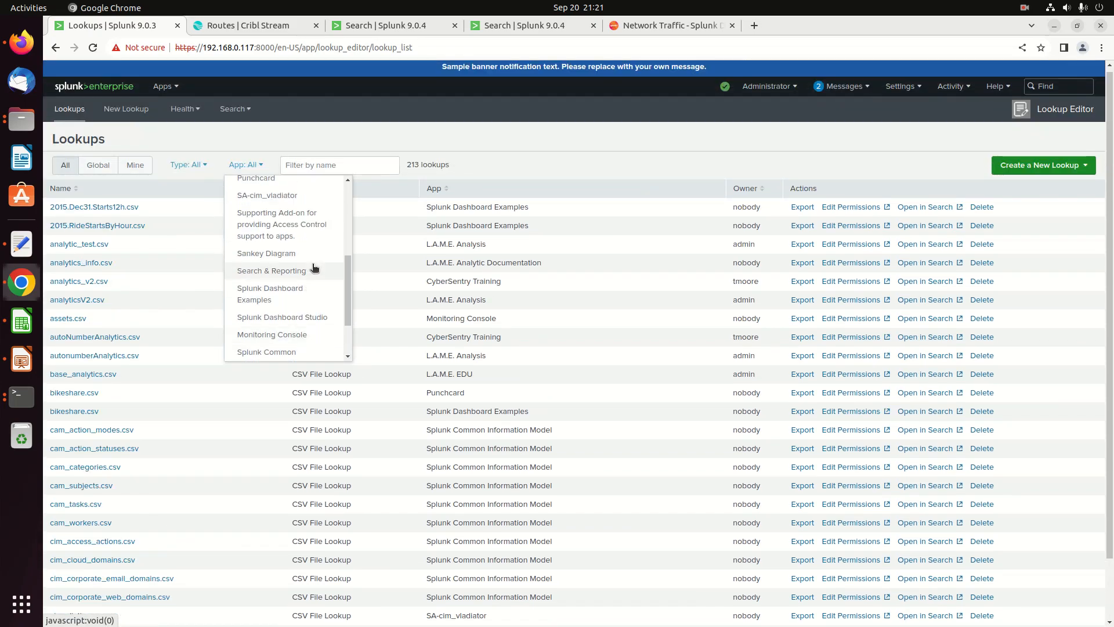
{"action": "scroll", "coordinate": [314, 267], "scroll_direction": "up", "scroll_amount": 6}
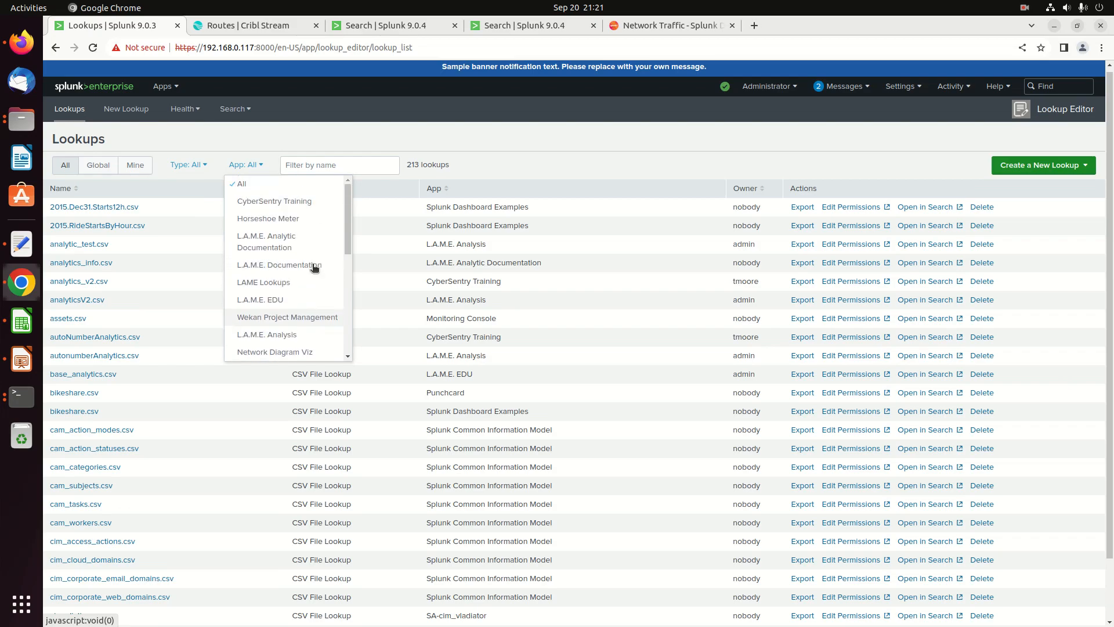
{"action": "scroll", "coordinate": [314, 267], "scroll_direction": "down", "scroll_amount": 5}
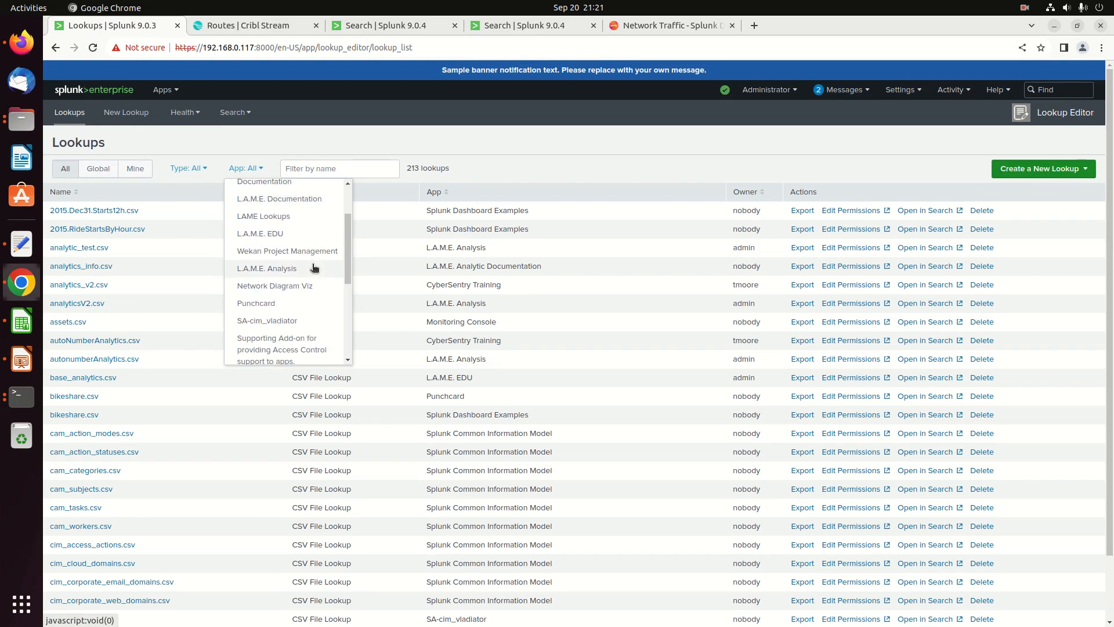
{"action": "scroll", "coordinate": [314, 267], "scroll_direction": "down", "scroll_amount": 4}
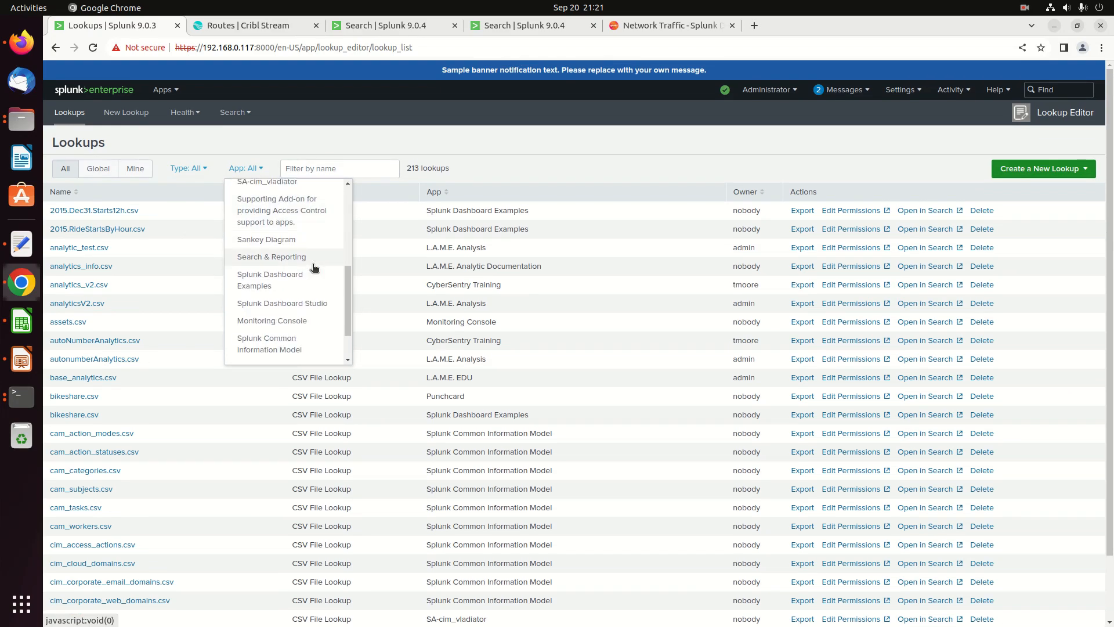
{"action": "scroll", "coordinate": [300, 274], "scroll_direction": "down", "scroll_amount": 1}
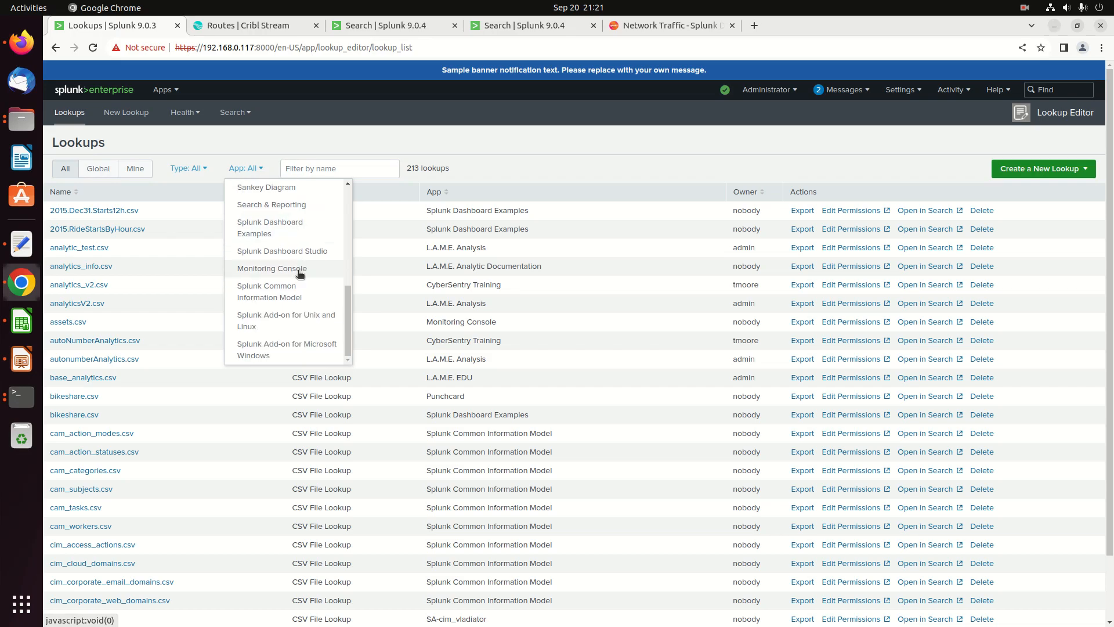
{"action": "scroll", "coordinate": [300, 274], "scroll_direction": "down", "scroll_amount": 2}
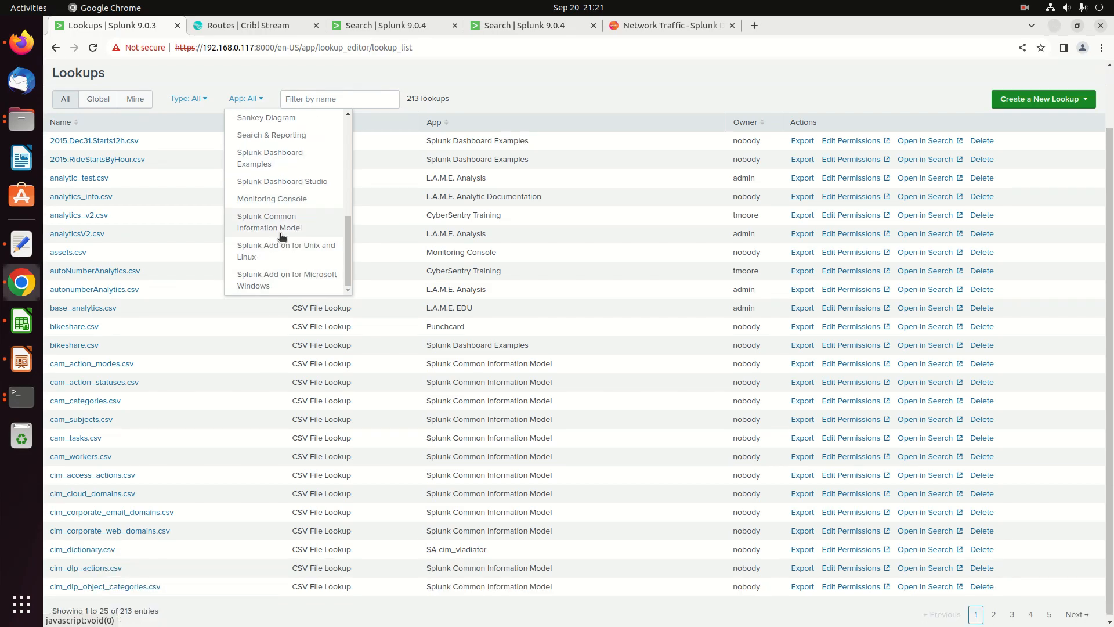
{"action": "scroll", "coordinate": [288, 225], "scroll_direction": "up", "scroll_amount": 3}
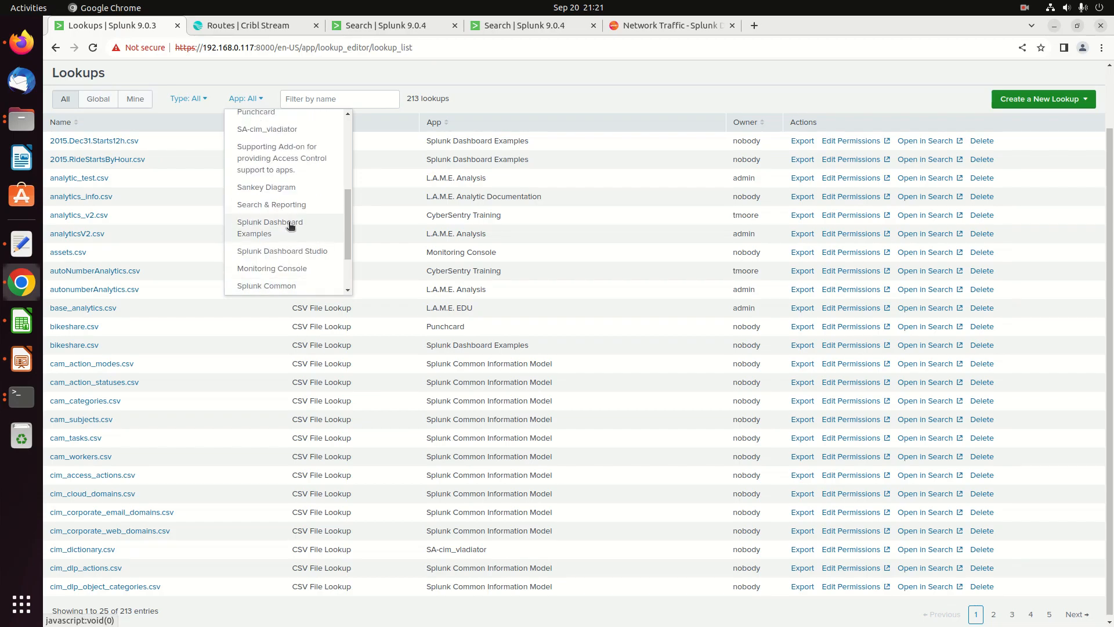
{"action": "scroll", "coordinate": [296, 189], "scroll_direction": "up", "scroll_amount": 1}
{"action": "scroll", "coordinate": [296, 189], "scroll_direction": "up", "scroll_amount": 4}
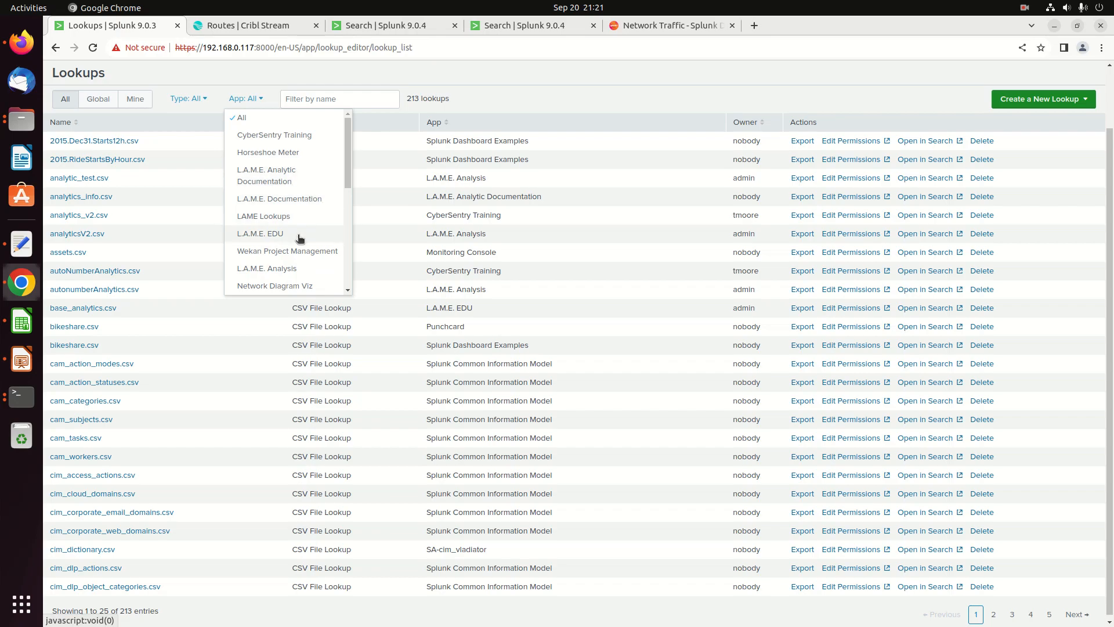
{"action": "scroll", "coordinate": [300, 238], "scroll_direction": "down", "scroll_amount": 2}
{"action": "scroll", "coordinate": [299, 238], "scroll_direction": "down", "scroll_amount": 4}
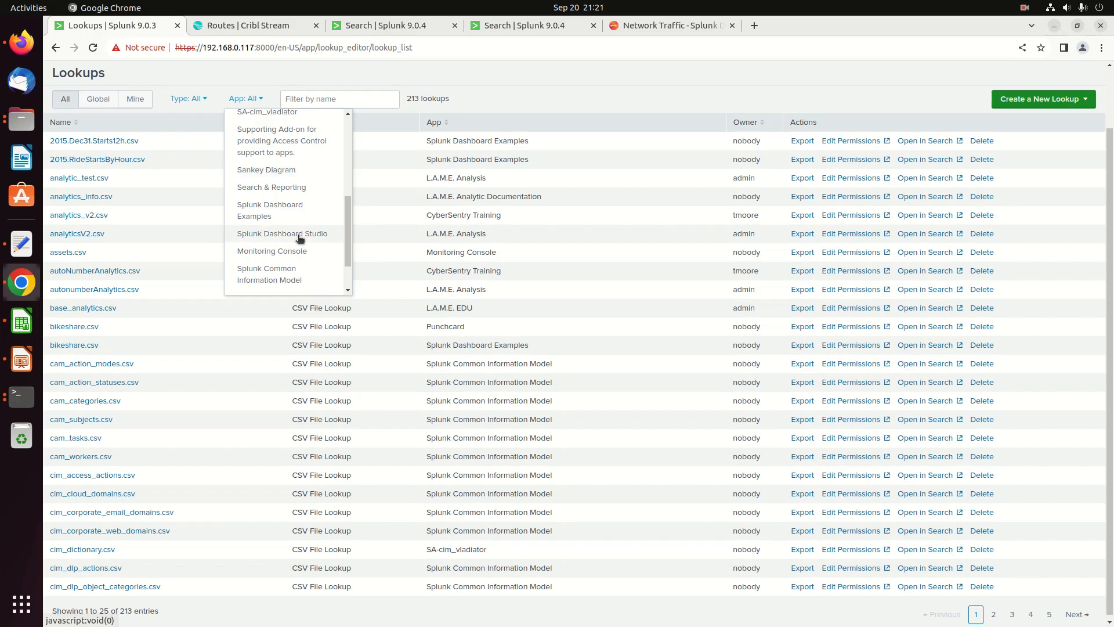
{"action": "scroll", "coordinate": [300, 238], "scroll_direction": "up", "scroll_amount": 6}
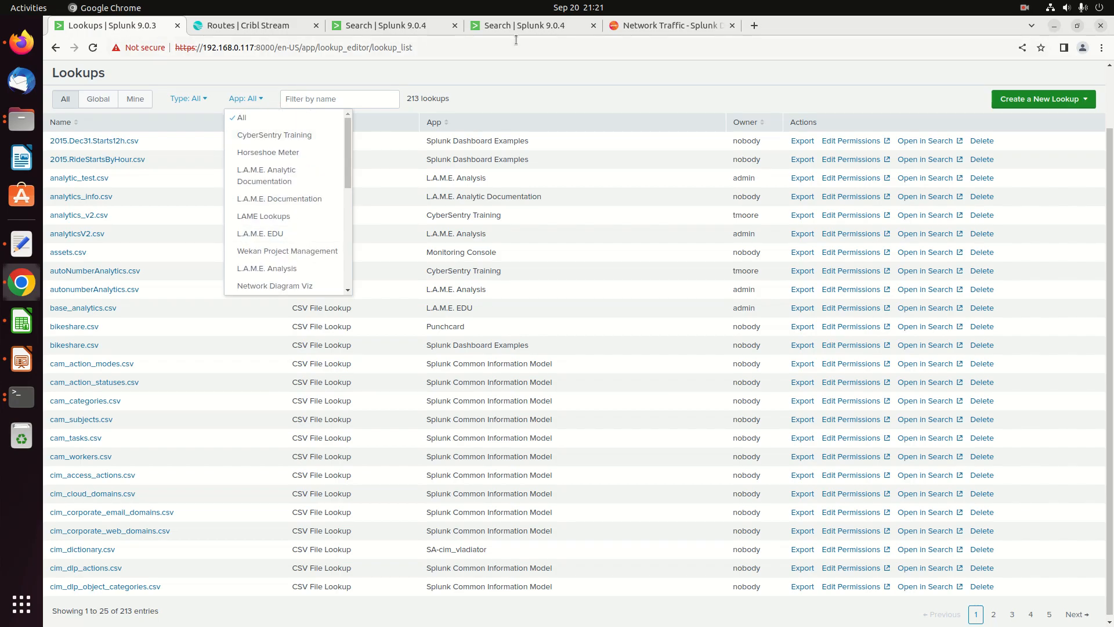
Return to the eval search and start a new line "| eval action = case(" below the bytes eval line.
{"action": "left_click", "coordinate": [479, 27]}
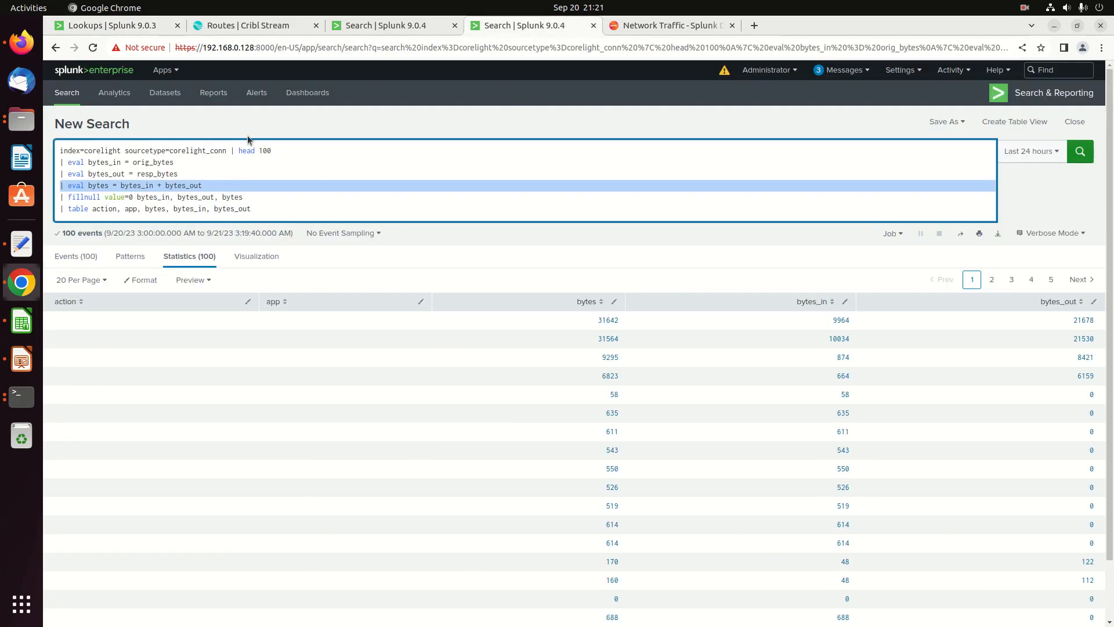
{"action": "left_click", "coordinate": [382, 25]}
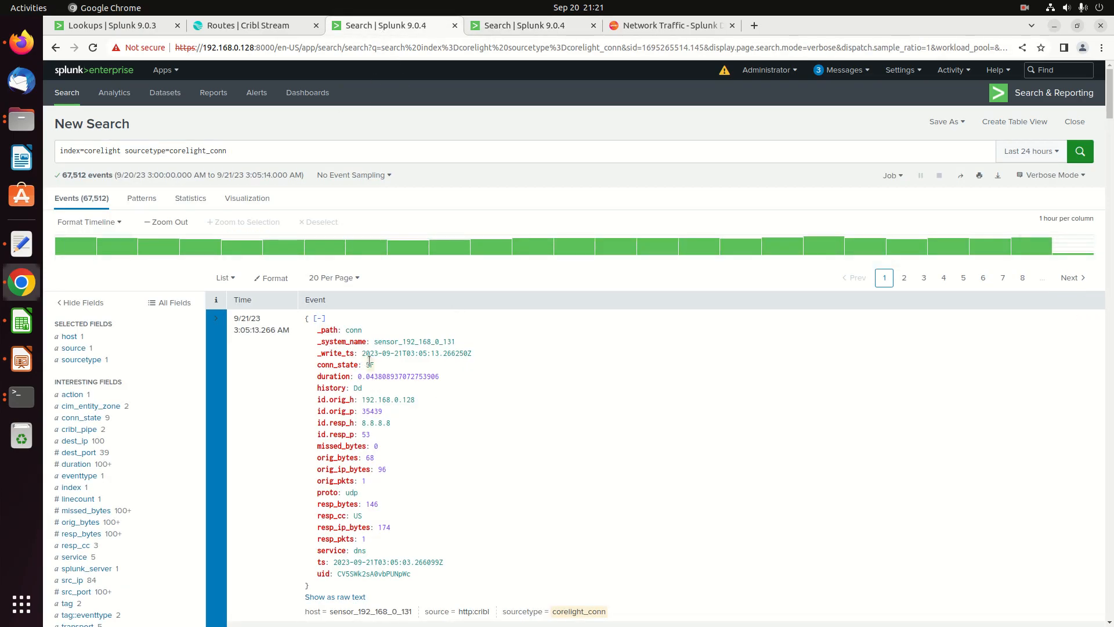
{"action": "left_click", "coordinate": [520, 26]}
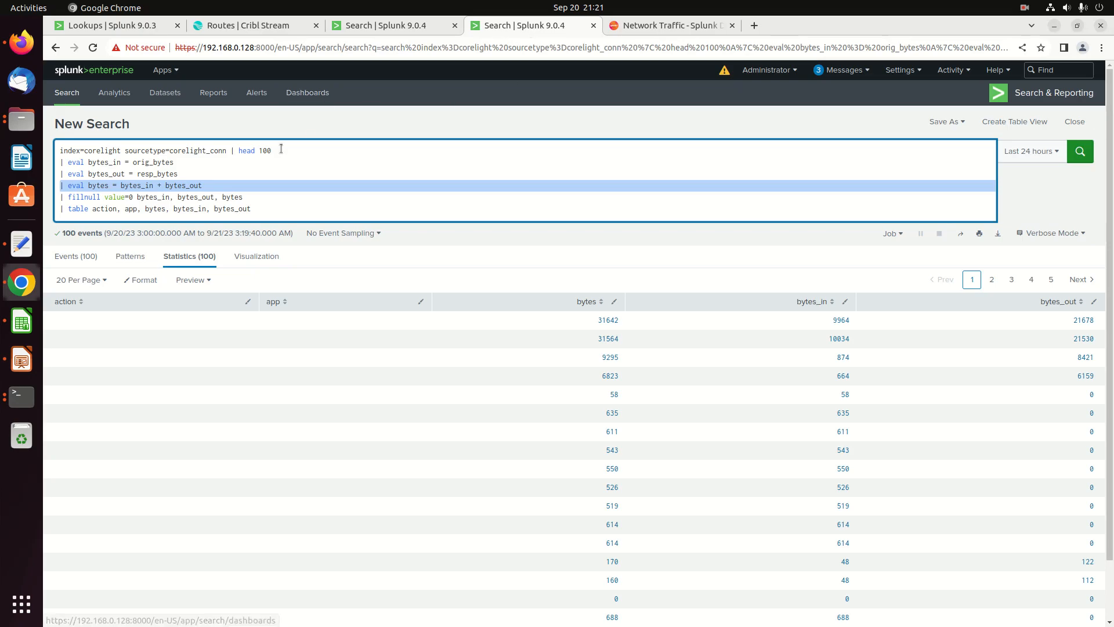
{"action": "double_click", "coordinate": [239, 178]}
{"action": "left_click", "coordinate": [240, 182]}
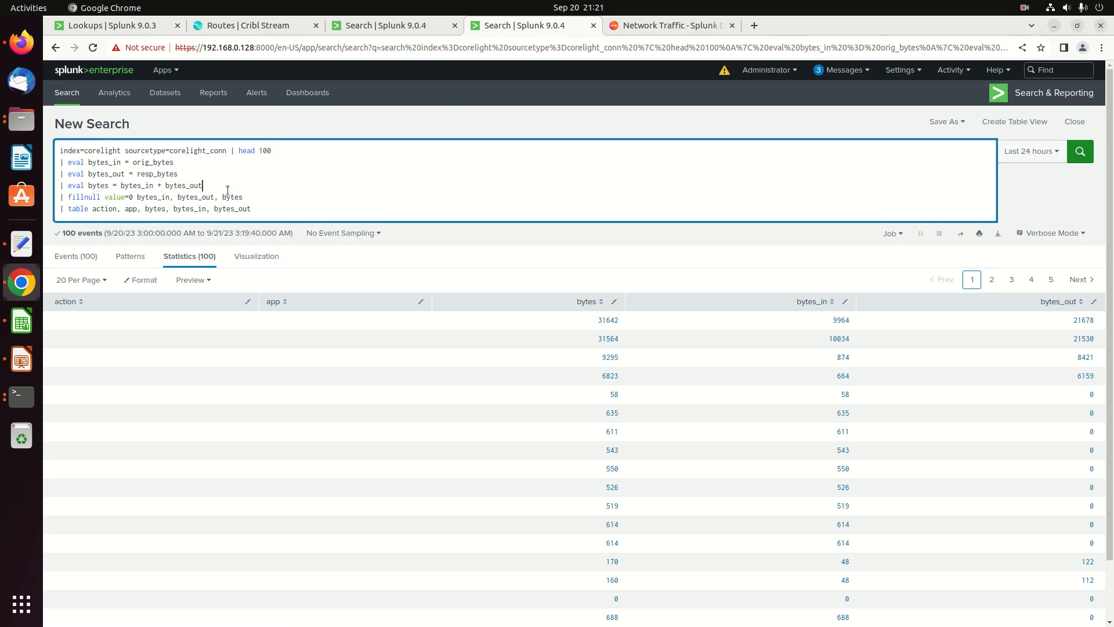
{"action": "key", "text": "shift+Return"}
{"action": "type", "text": "| eval"}
{"action": "type", "text": " accti"}
{"action": "type", "text": "ion"}
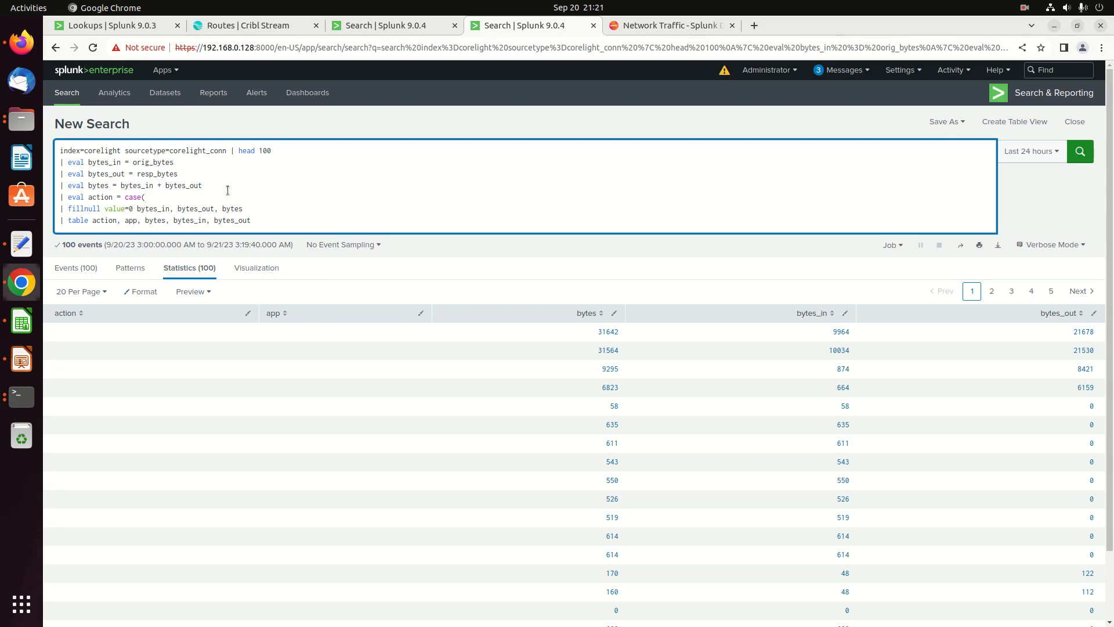
Check the conn_state field in the raw event and add conn_state="SF", "allowed", 1=1, "blocked" to the action case expression.
{"action": "left_click", "coordinate": [386, 26]}
{"action": "double_click", "coordinate": [325, 366]}
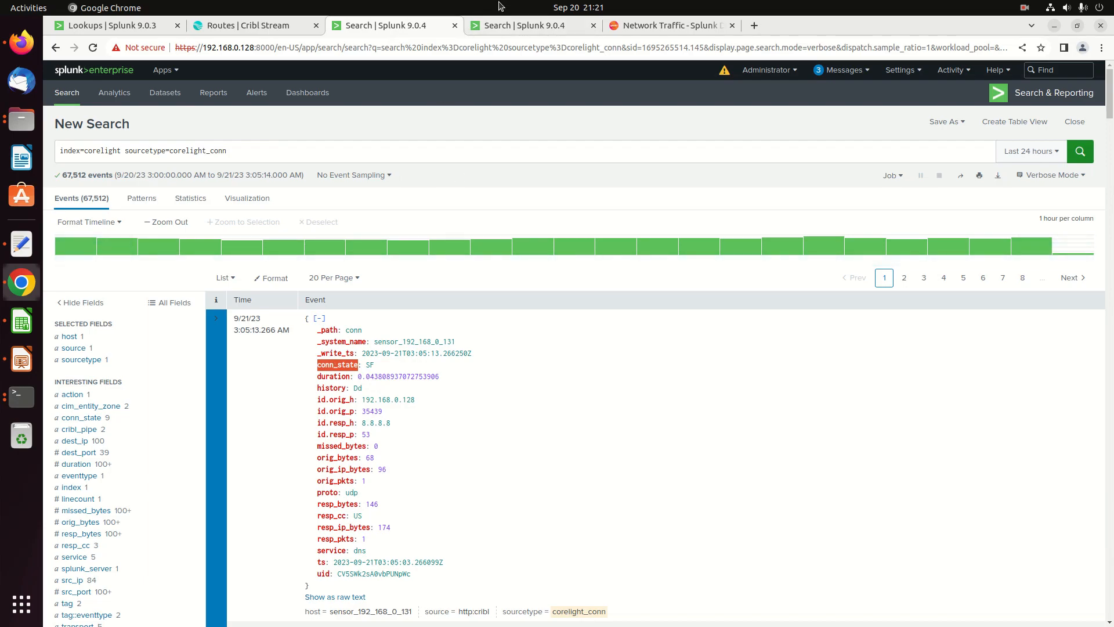
{"action": "left_click", "coordinate": [506, 25]}
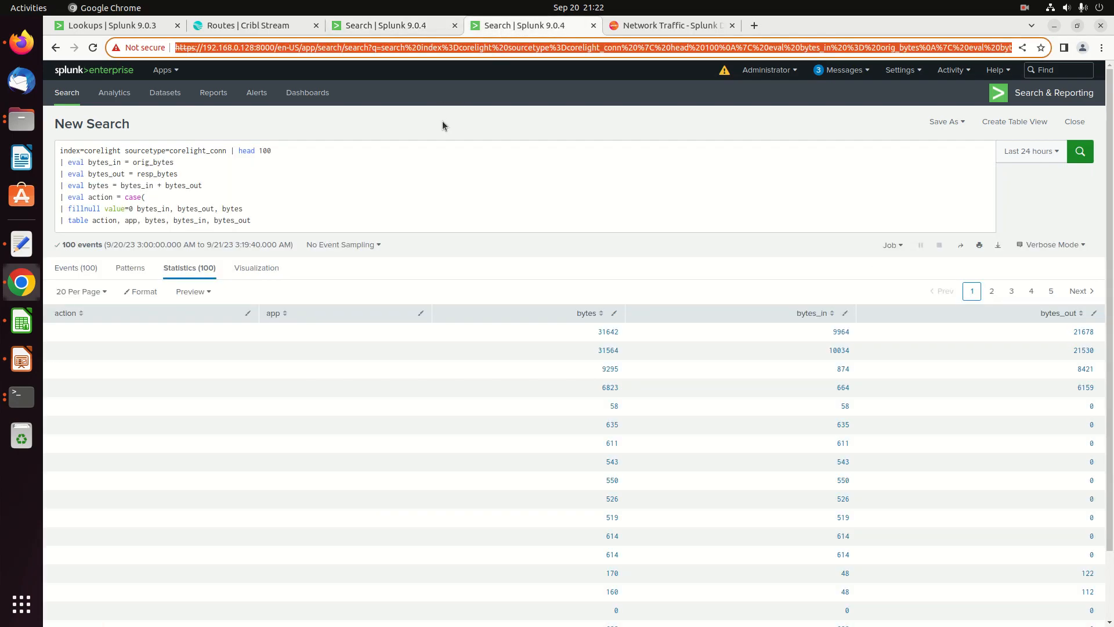
{"action": "left_click", "coordinate": [256, 196]}
{"action": "type", "text": "conn_state=\"SF\", \"allowed\", 1=1, \"blocked"}
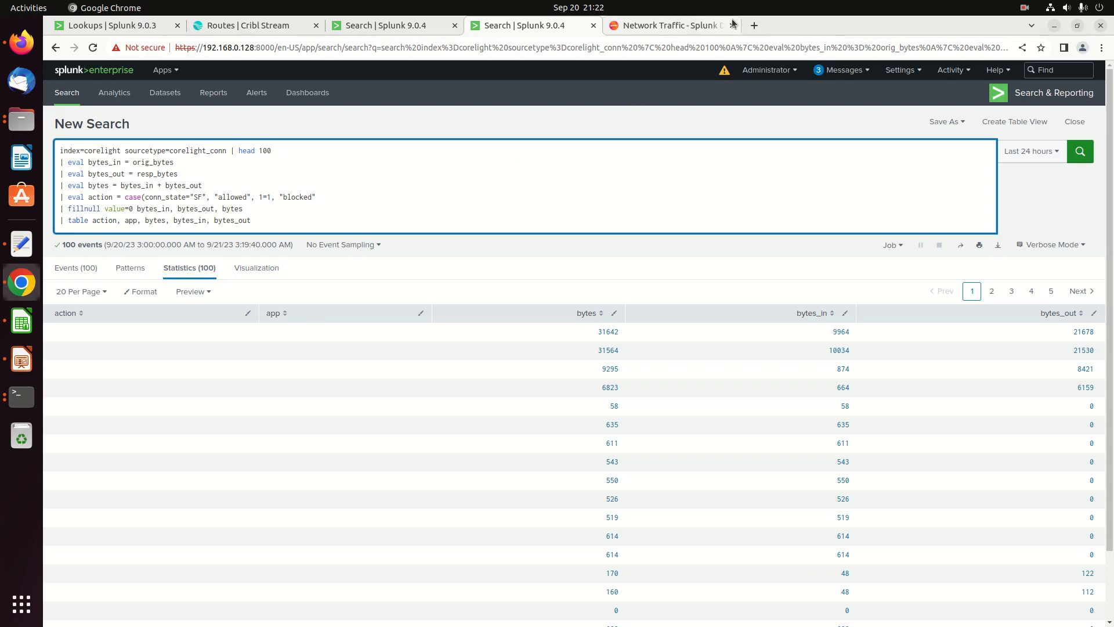
Check the Network Traffic documentation, then close the action case expression with a parenthesis and run the search.
{"action": "left_click", "coordinate": [685, 25]}
{"action": "left_click", "coordinate": [550, 26]}
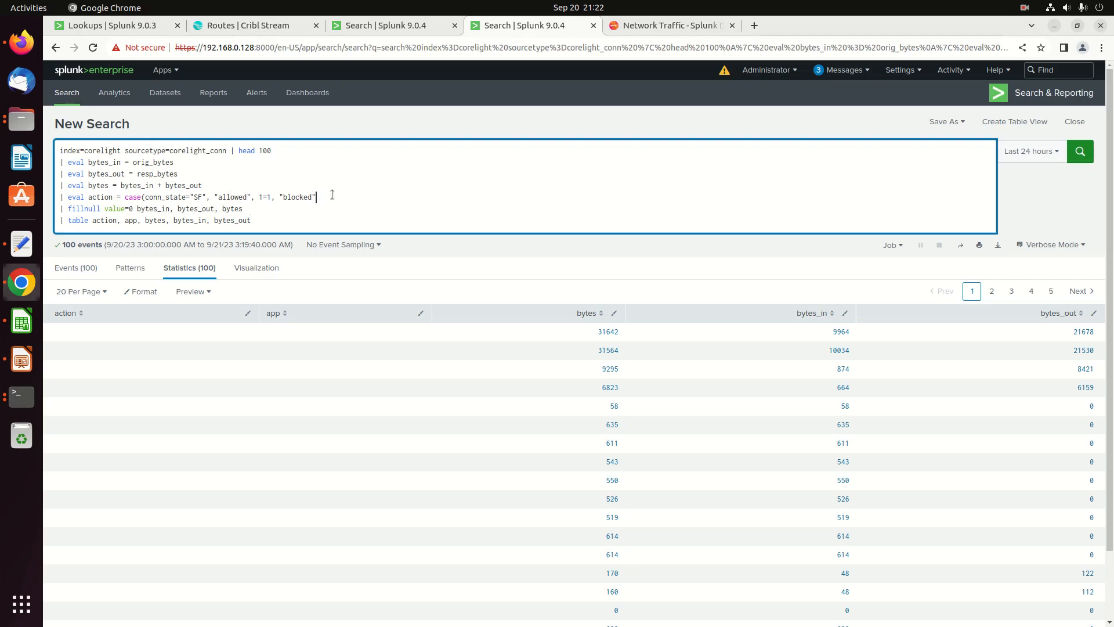
{"action": "type", "text": ")"}
{"action": "left_click", "coordinate": [263, 198]}
{"action": "left_click", "coordinate": [354, 196]}
{"action": "key", "text": "Return"}
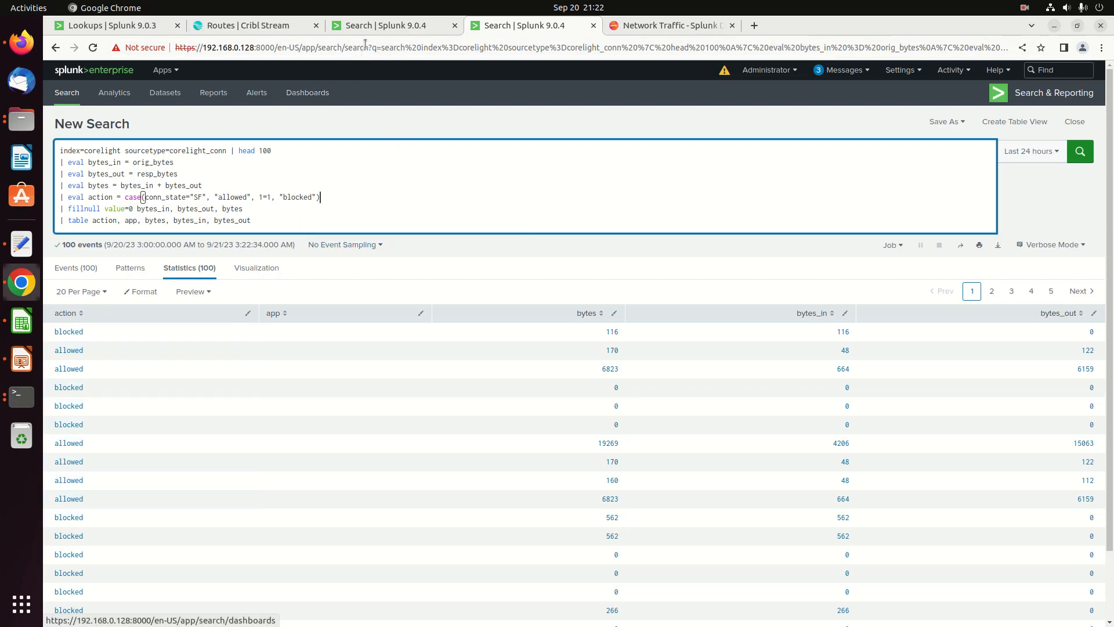
In the raw corelight_conn search, append "| stats count by conn_state" and run it.
{"action": "left_click", "coordinate": [373, 27]}
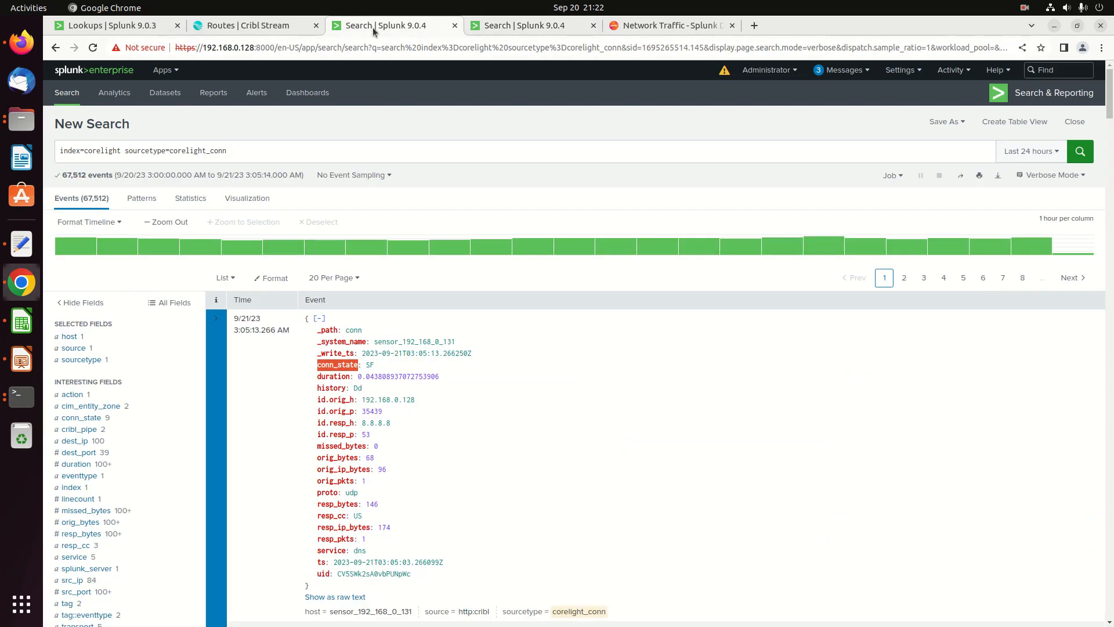
{"action": "left_click", "coordinate": [283, 148]}
{"action": "type", "text": "| stats coun"}
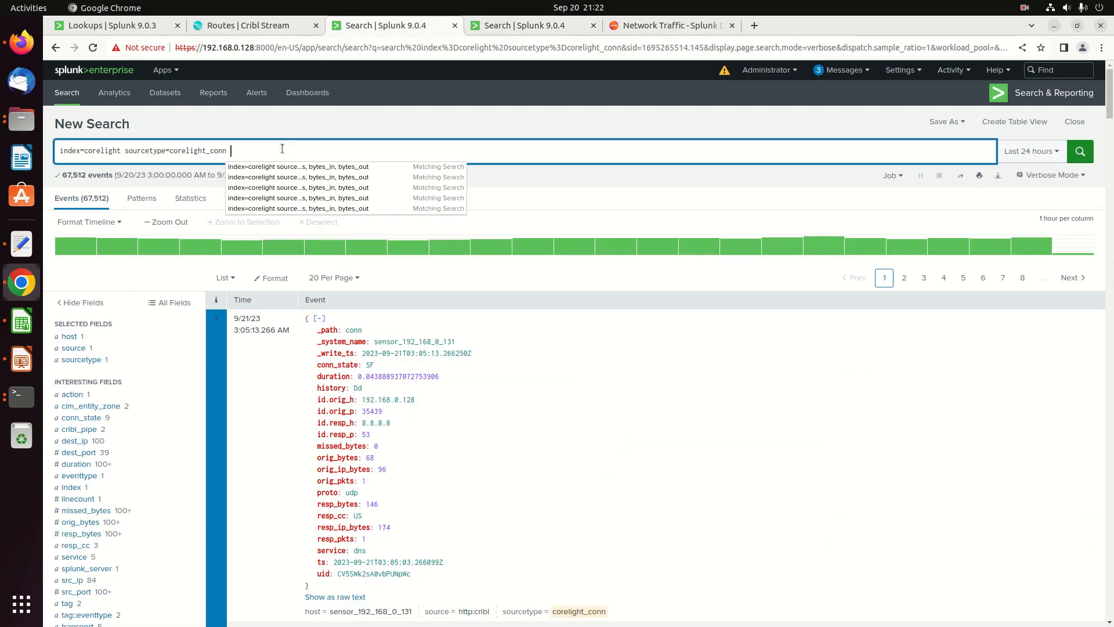
{"action": "type", "text": "t by conn_state"}
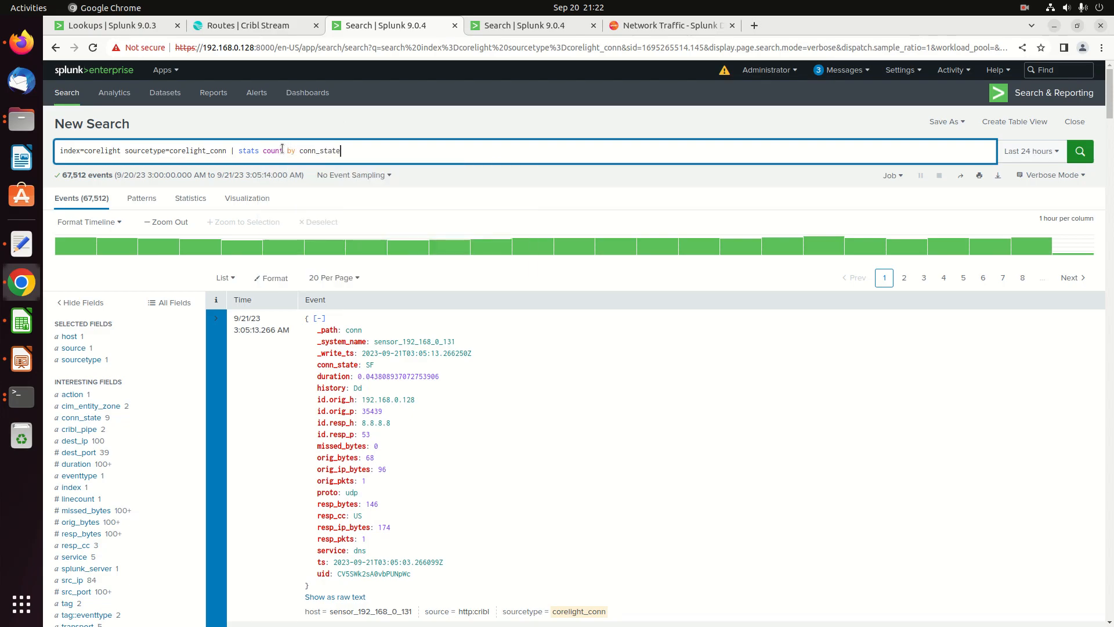
{"action": "key", "text": "Return"}
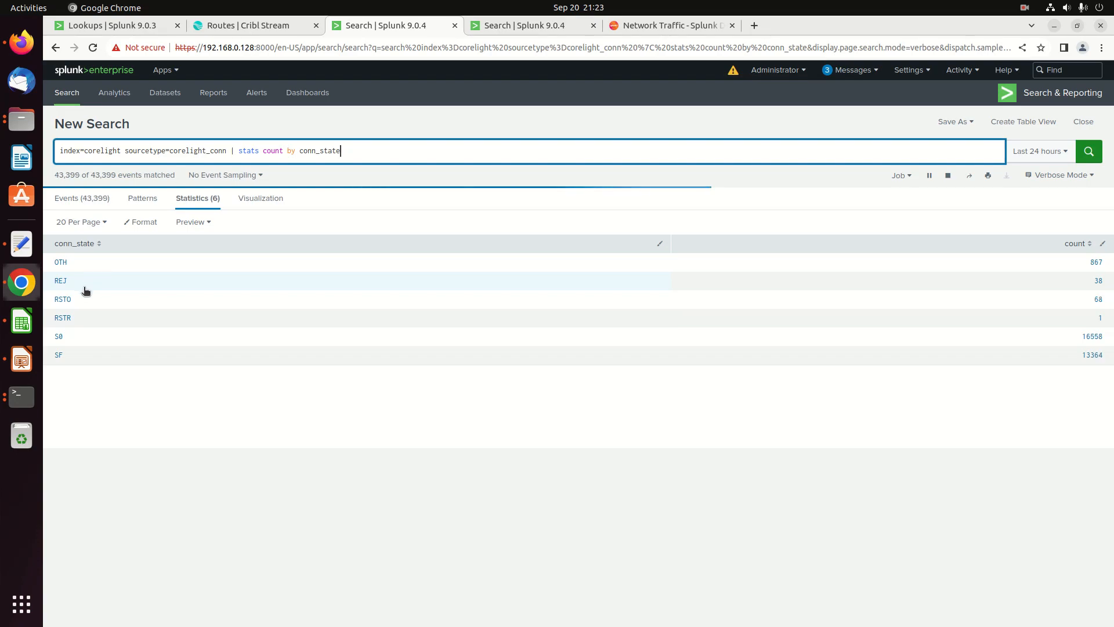
Add conn_state="OTH", "teardown" before the 1=1 default in the action case expression, rerun the eval search and sort by action descending.
{"action": "left_click_drag", "start_coordinate": [85, 264], "coordinate": [55, 267]}
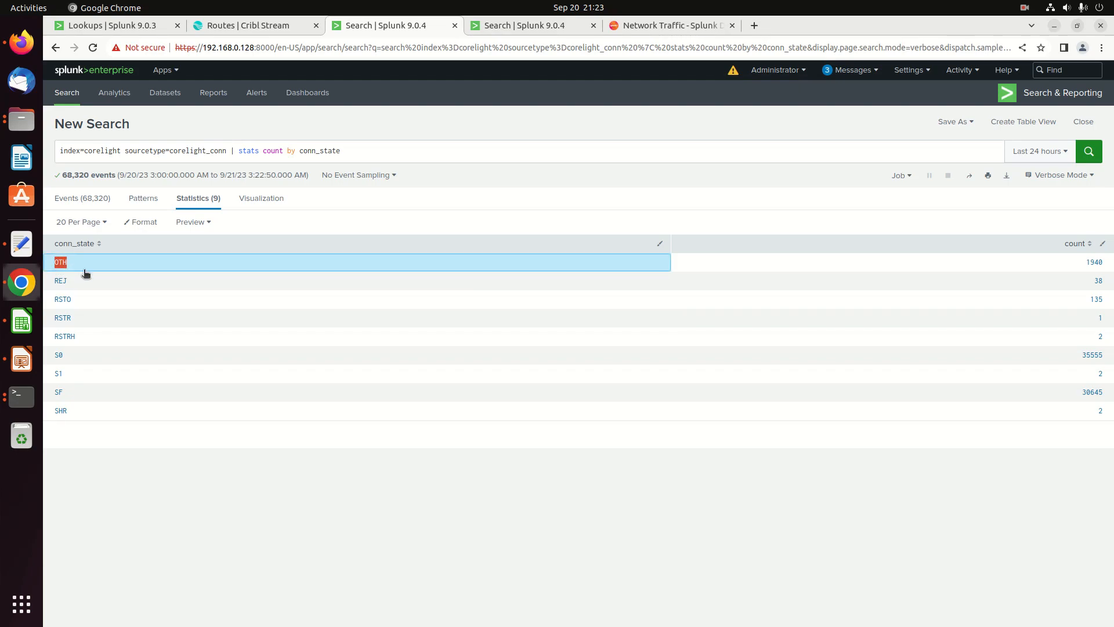
{"action": "left_click", "coordinate": [499, 22]}
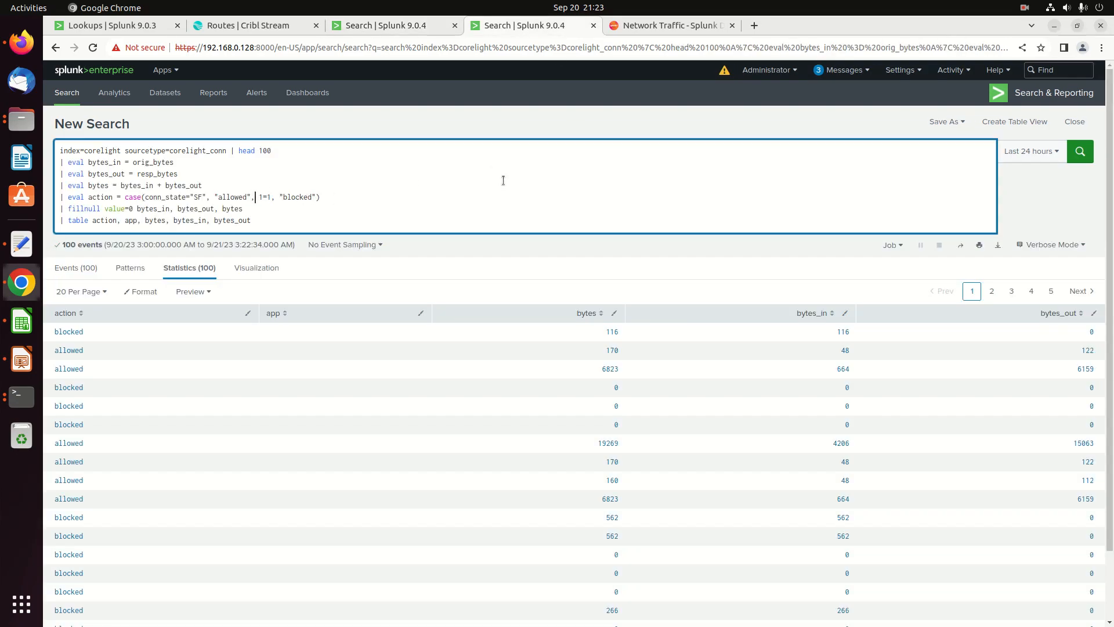
{"action": "type", "text": "conn_state=\"OTH\", "}
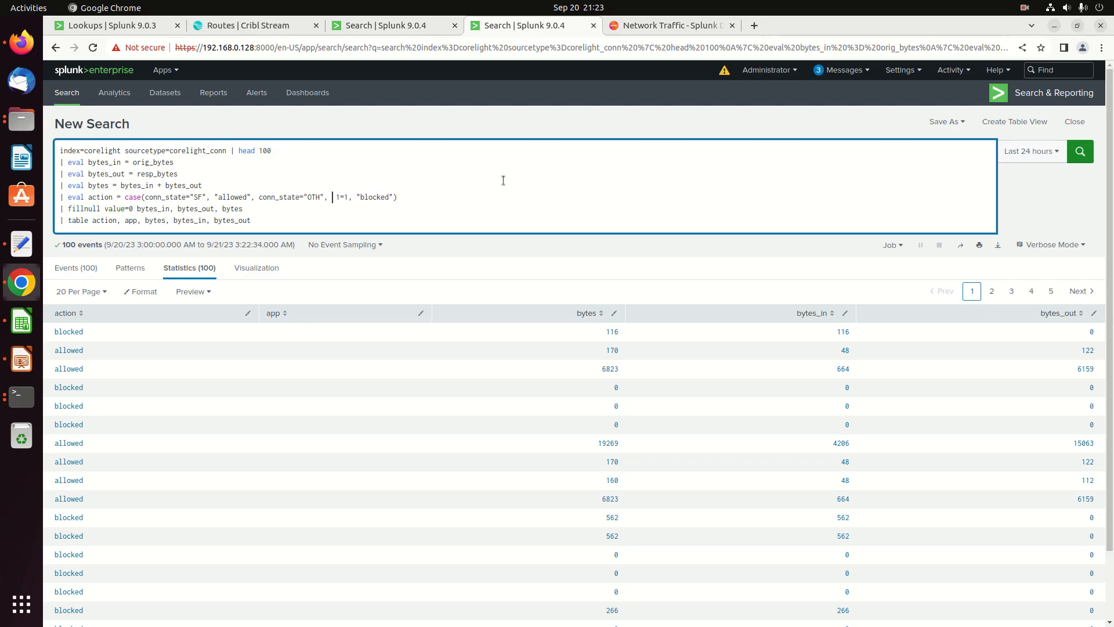
{"action": "type", "text": "\"teardown\","}
{"action": "key", "text": "Return"}
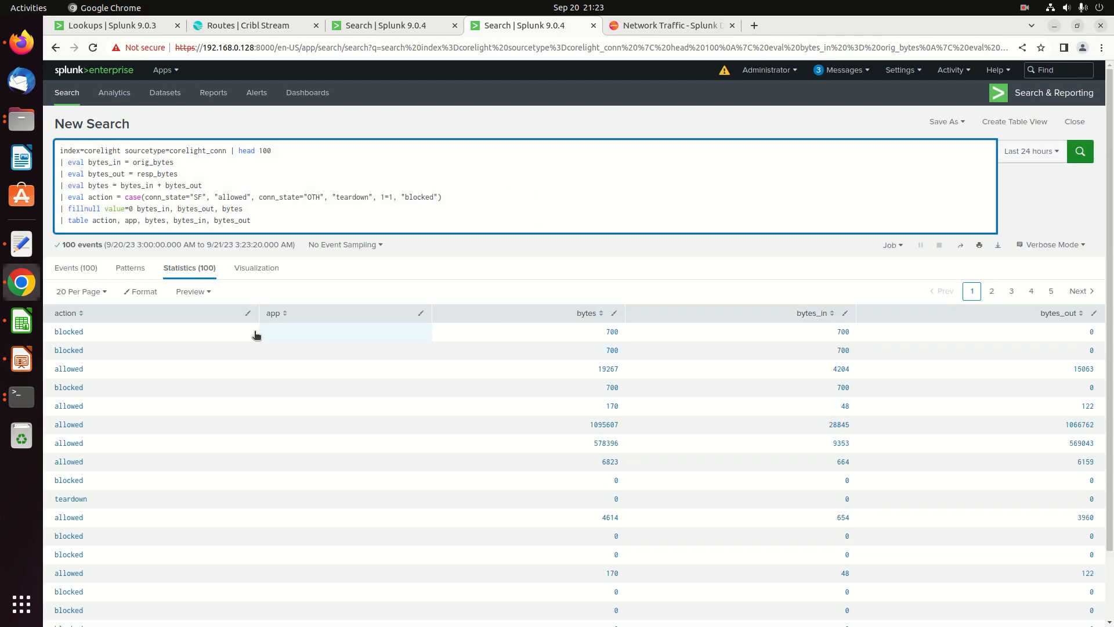
{"action": "left_click", "coordinate": [80, 313]}
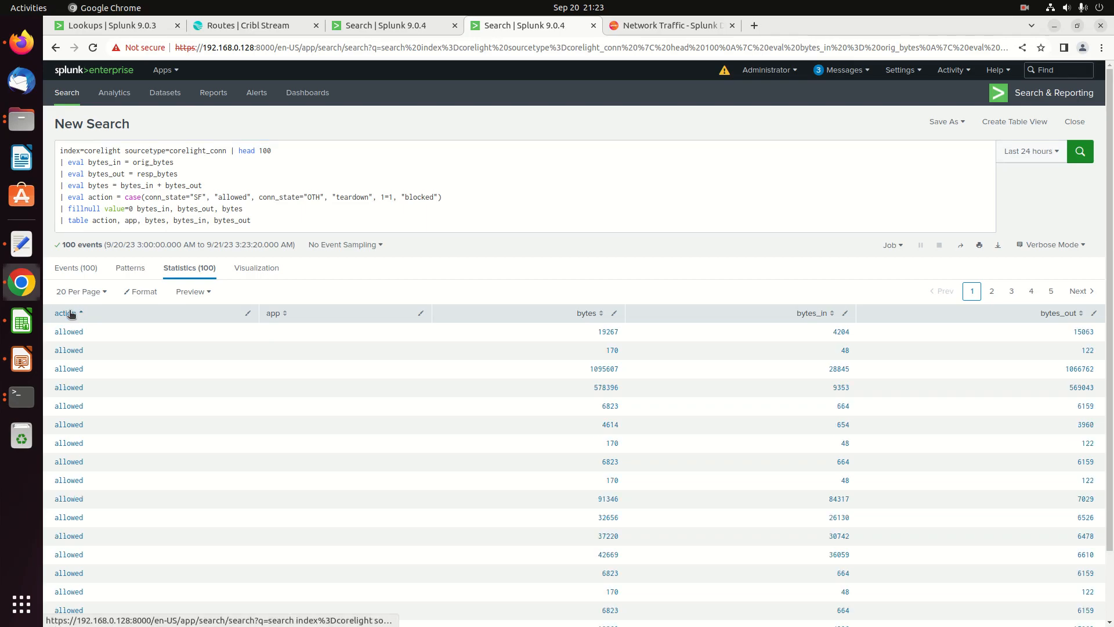
{"action": "left_click", "coordinate": [71, 314]}
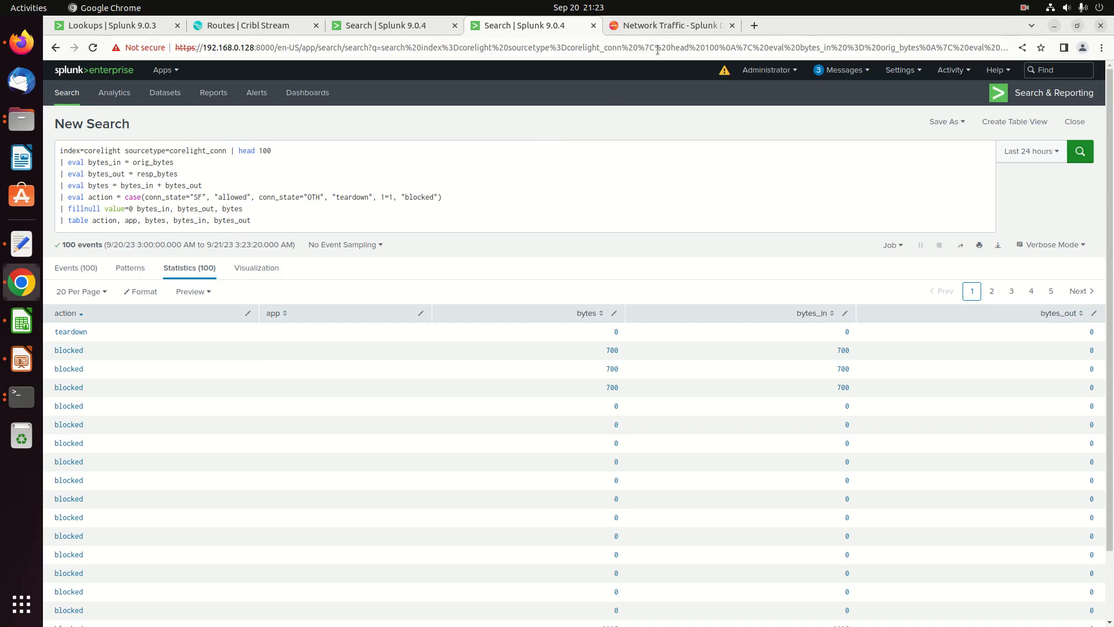
Check the app field in the Network Traffic documentation, then replace the stats command in the raw corelight_conn search with "head 100" and run it.
{"action": "left_click", "coordinate": [665, 26]}
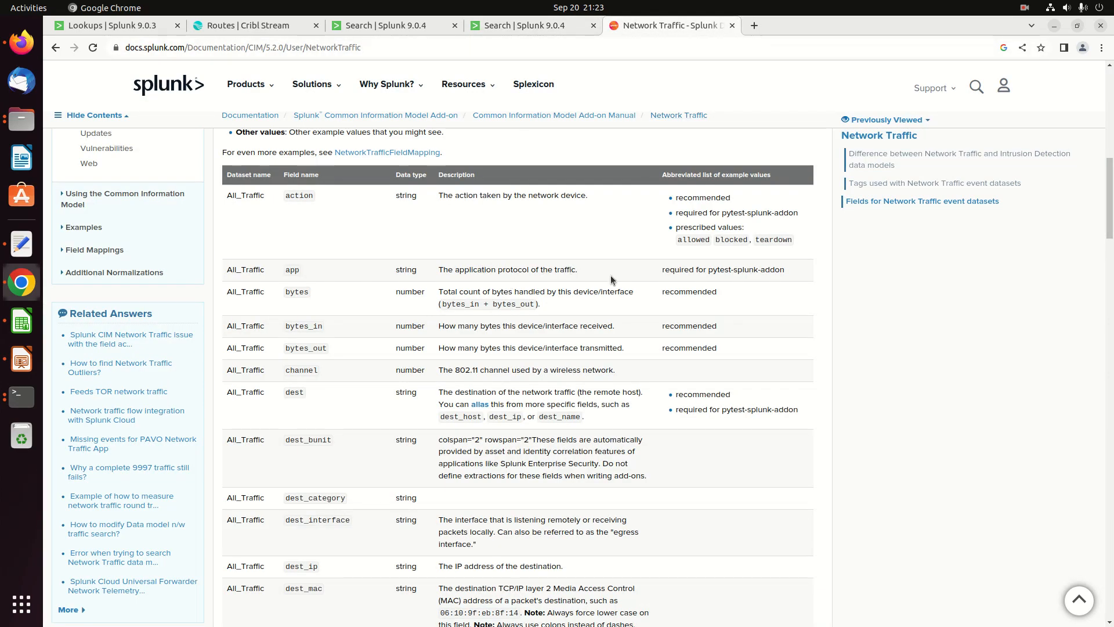
{"action": "left_click", "coordinate": [500, 26]}
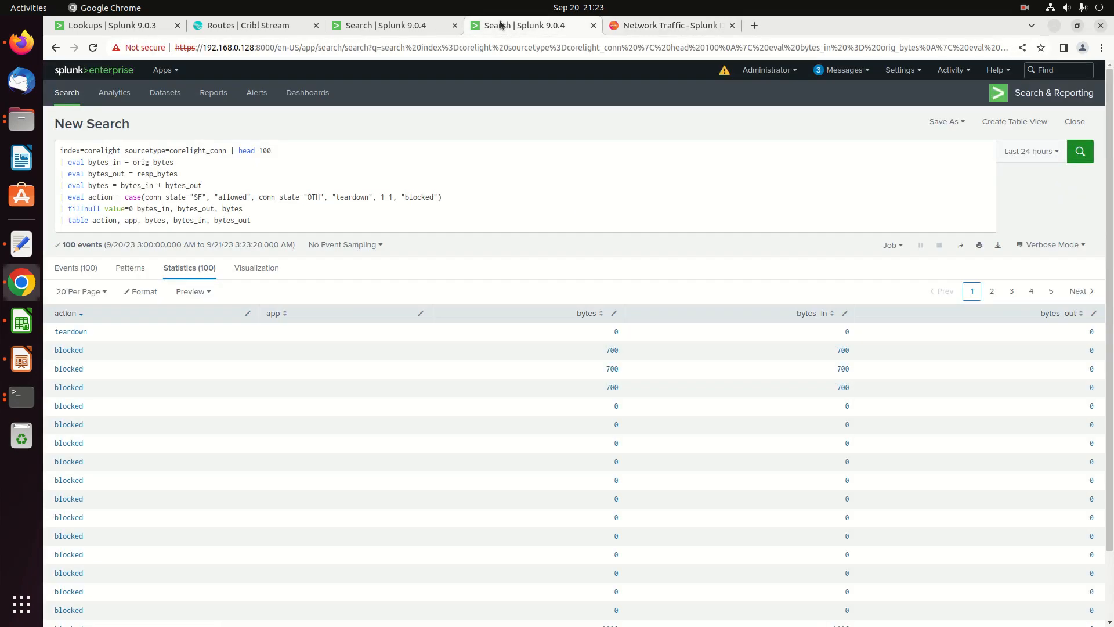
{"action": "left_click", "coordinate": [393, 29]}
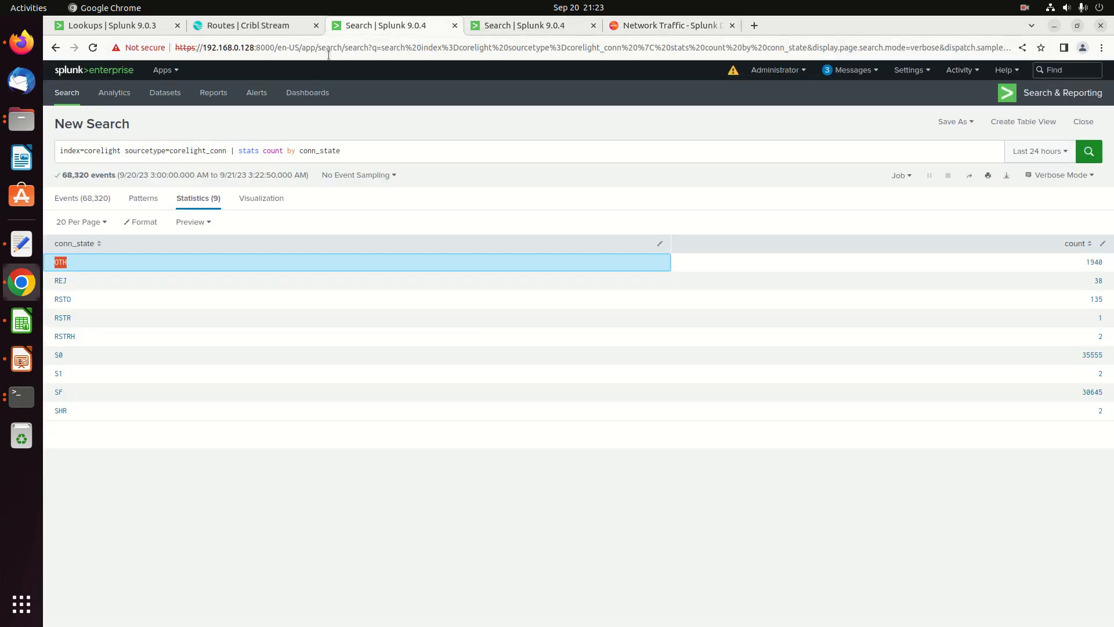
{"action": "left_click_drag", "start_coordinate": [234, 152], "coordinate": [546, 145]}
{"action": "key", "text": "BackSpace"}
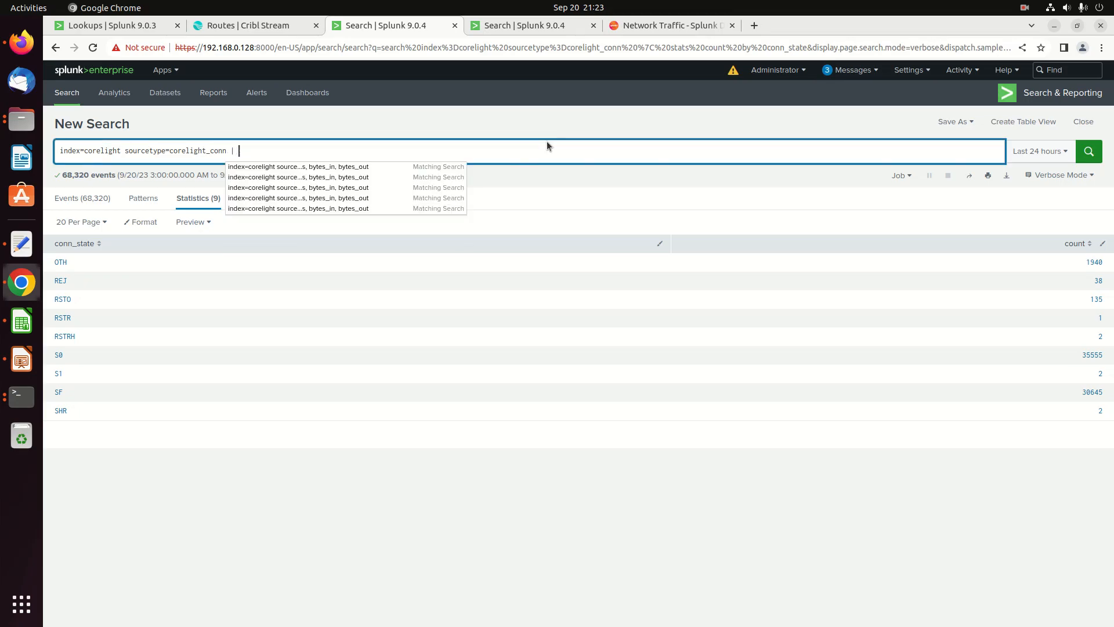
{"action": "type", "text": "head 100"}
{"action": "key", "text": "Return"}
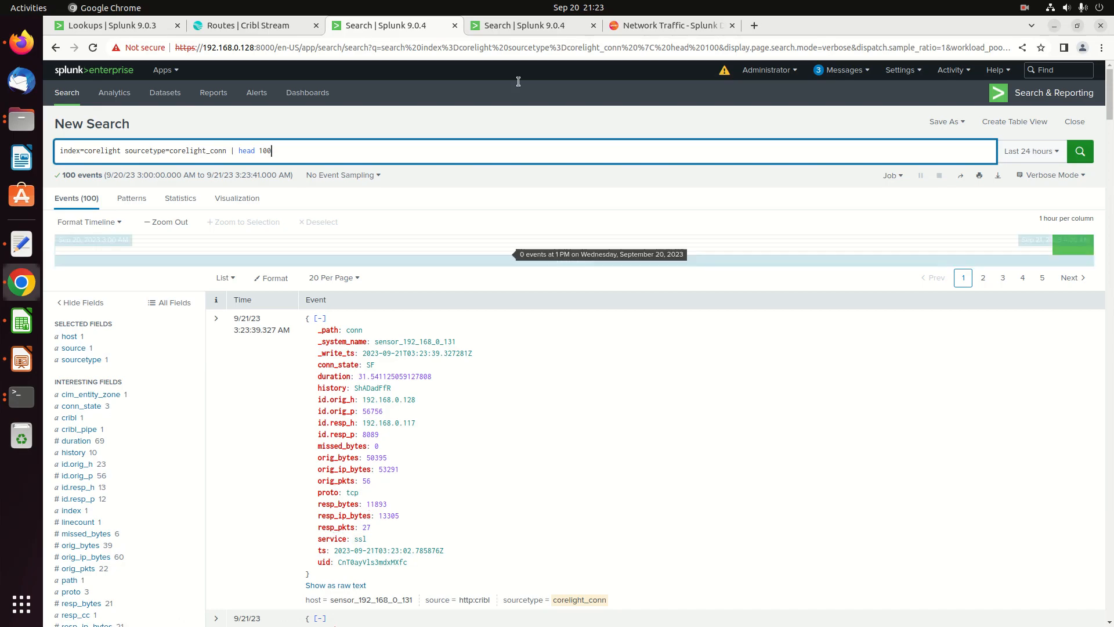
In the eval search, add the line "| eval app = service" between the bytes and action evals.
{"action": "left_click", "coordinate": [523, 26]}
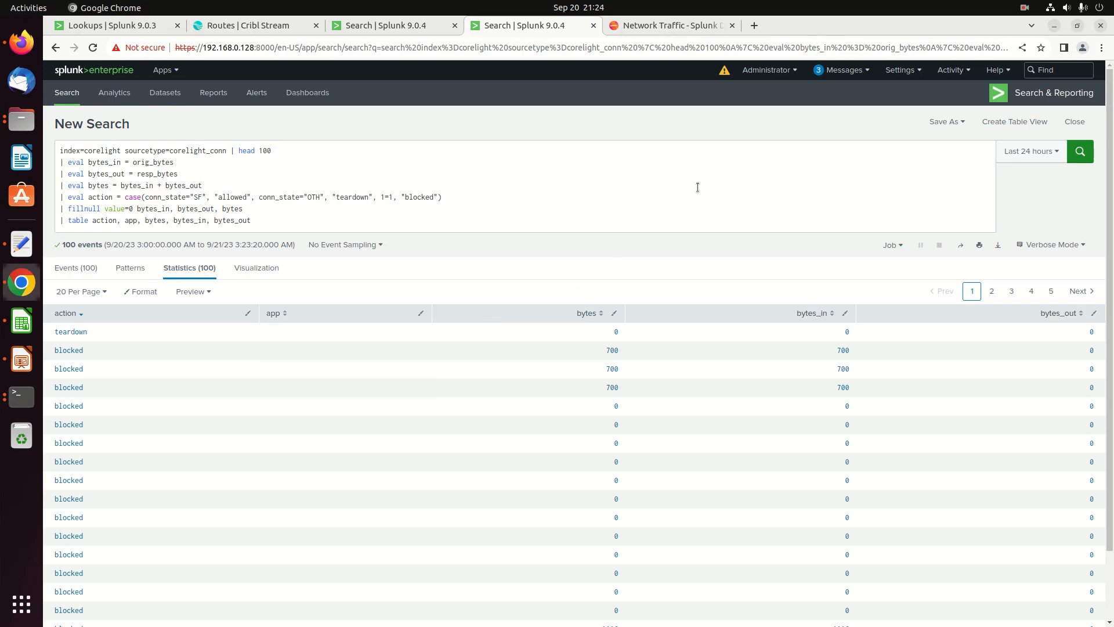
{"action": "left_click", "coordinate": [525, 194]}
{"action": "left_click", "coordinate": [284, 174]}
{"action": "left_click", "coordinate": [389, 184]}
{"action": "key", "text": "shift+Return"}
{"action": "type", "text": "| eval app ="}
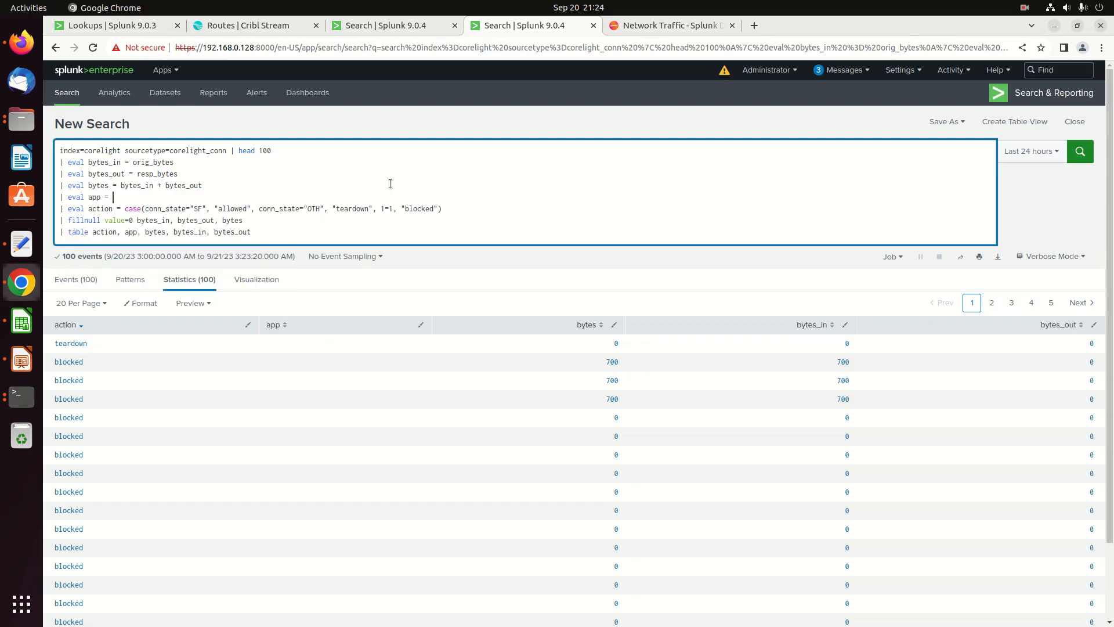
{"action": "type", "text": " service"}
Add the line "| fillnull value="unknown" app" before the table command and run the search.
{"action": "key", "text": "Down"}
{"action": "key", "text": "Return"}
{"action": "type", "text": "| fillnull value="}
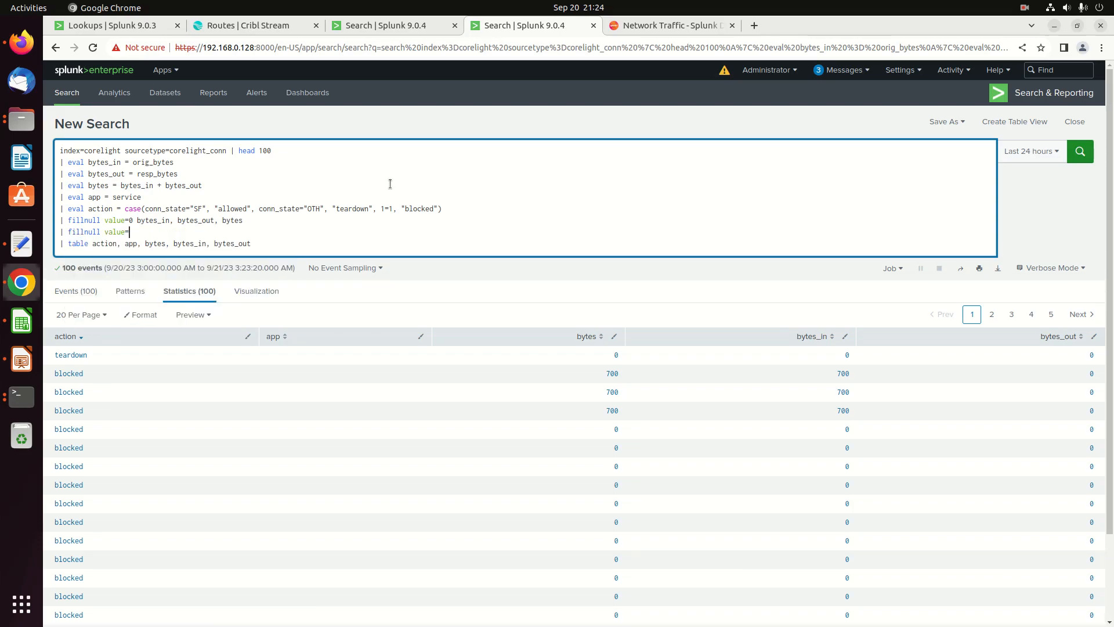
{"action": "type", "text": "\"unknown\" app"}
{"action": "key", "text": "Return"}
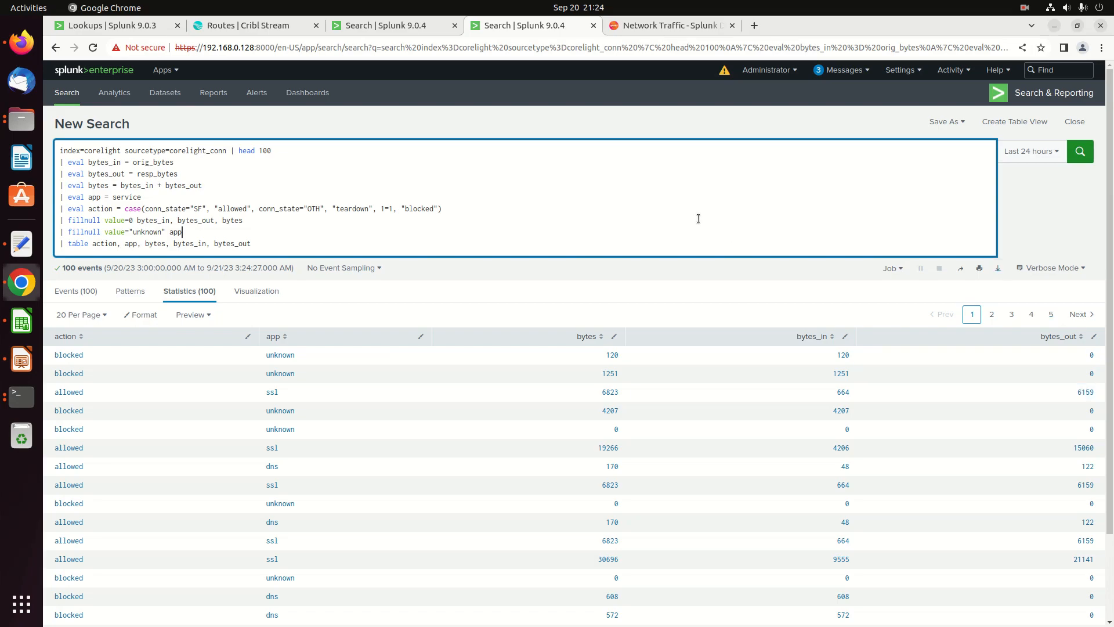
Review the field list in the Network Traffic documentation, then the eval, fillnull and table lines of the search.
{"action": "left_click", "coordinate": [671, 26]}
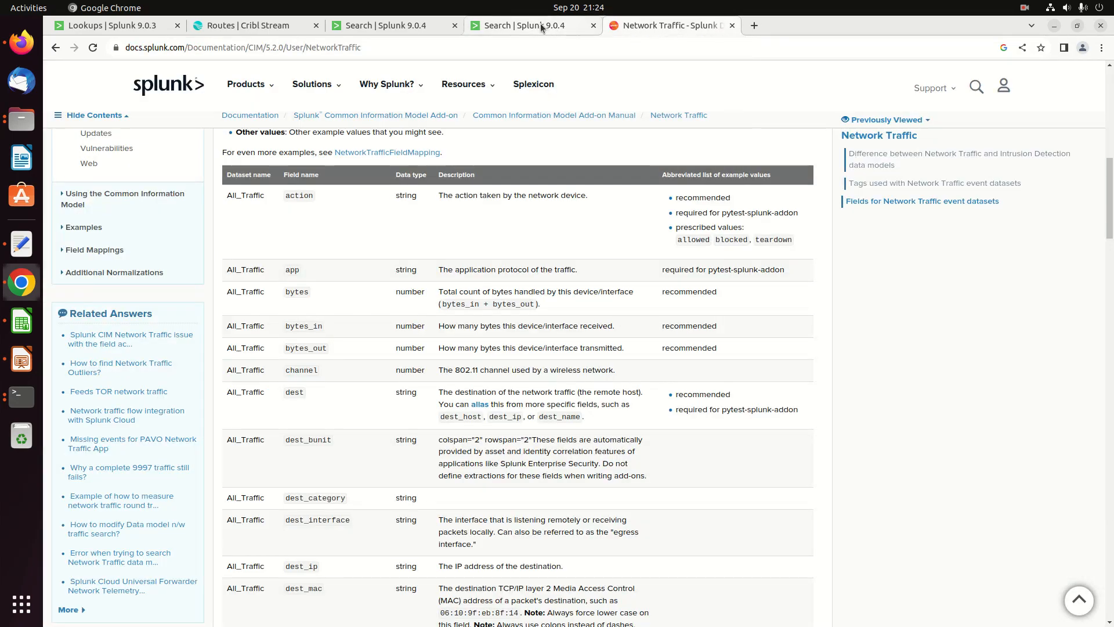
{"action": "scroll", "coordinate": [557, 321], "scroll_direction": "down", "scroll_amount": 2}
{"action": "scroll", "coordinate": [556, 320], "scroll_direction": "down", "scroll_amount": 2}
{"action": "scroll", "coordinate": [629, 155], "scroll_direction": "up", "scroll_amount": 4}
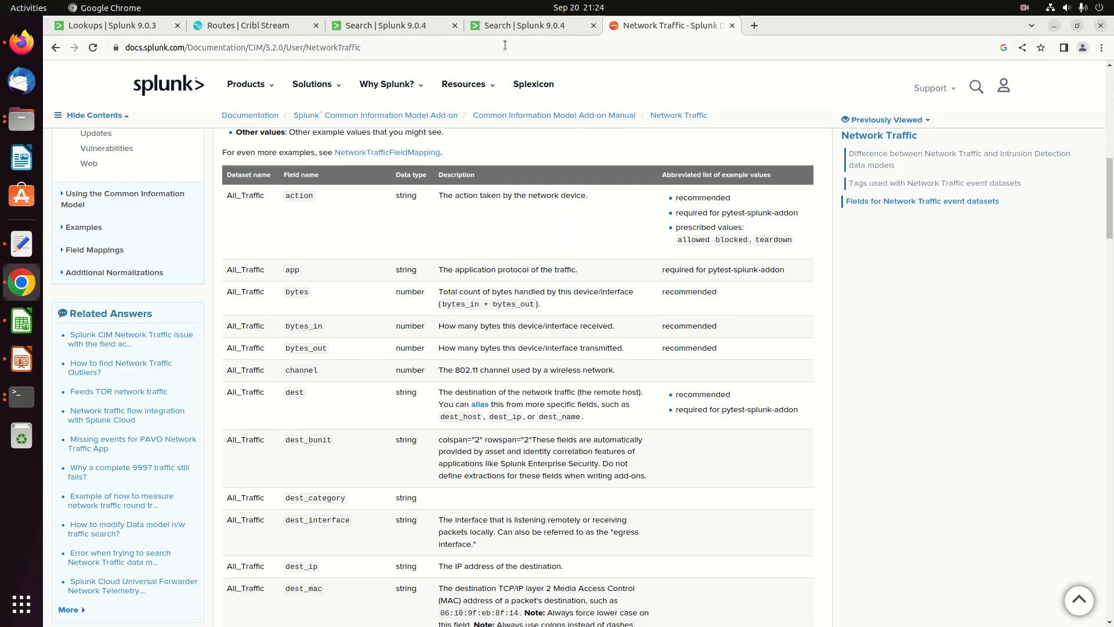
{"action": "left_click", "coordinate": [531, 26]}
{"action": "left_click", "coordinate": [284, 241]}
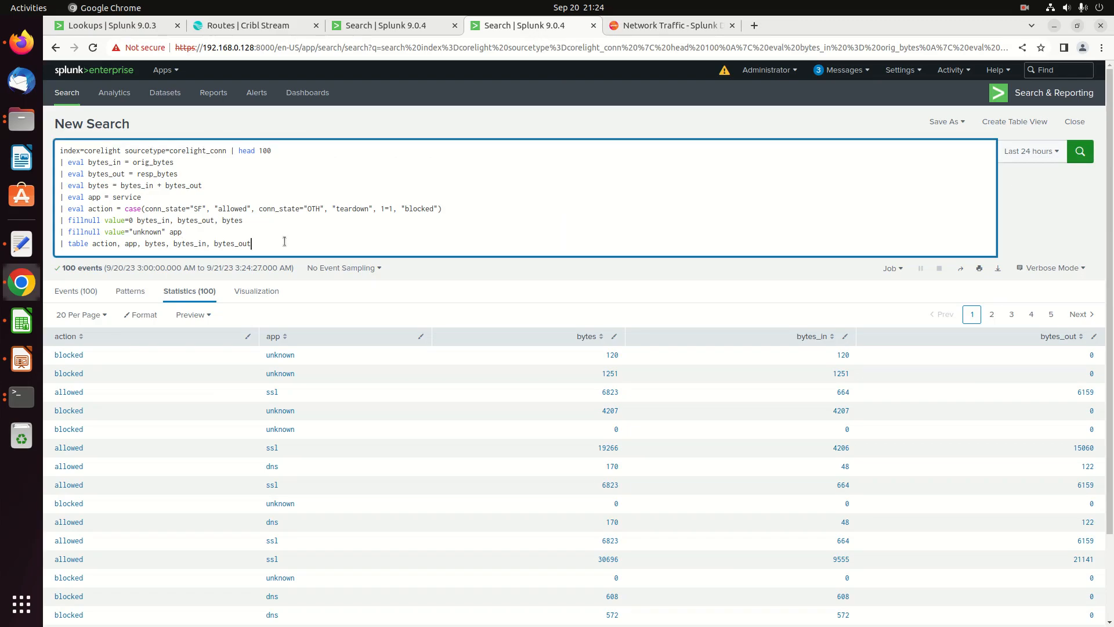
{"action": "triple_click", "coordinate": [142, 248]}
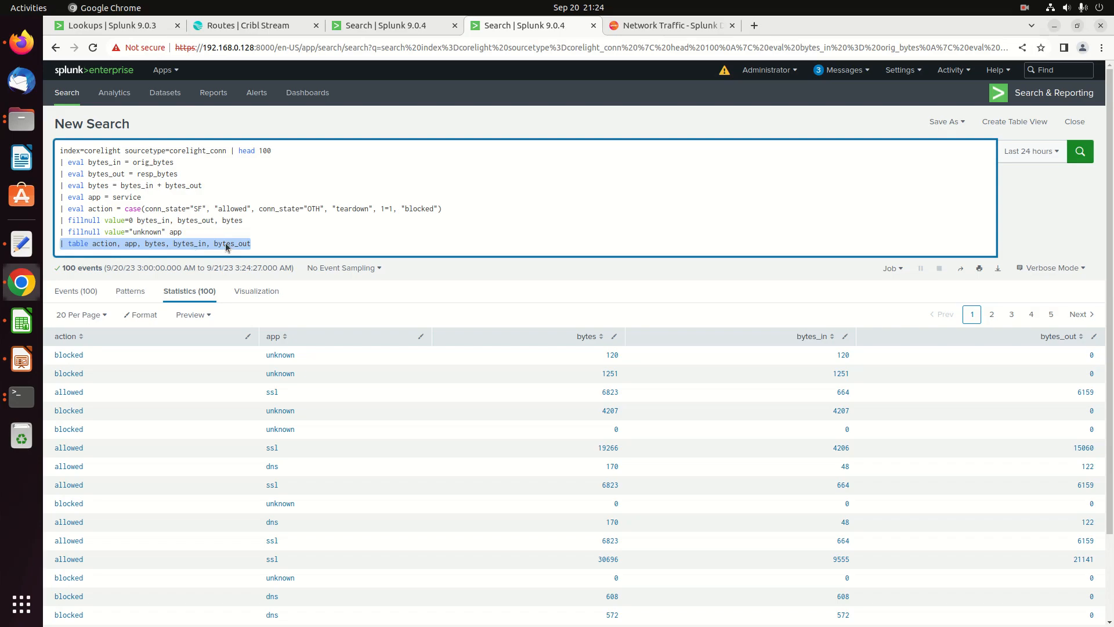
{"action": "left_click", "coordinate": [274, 240]}
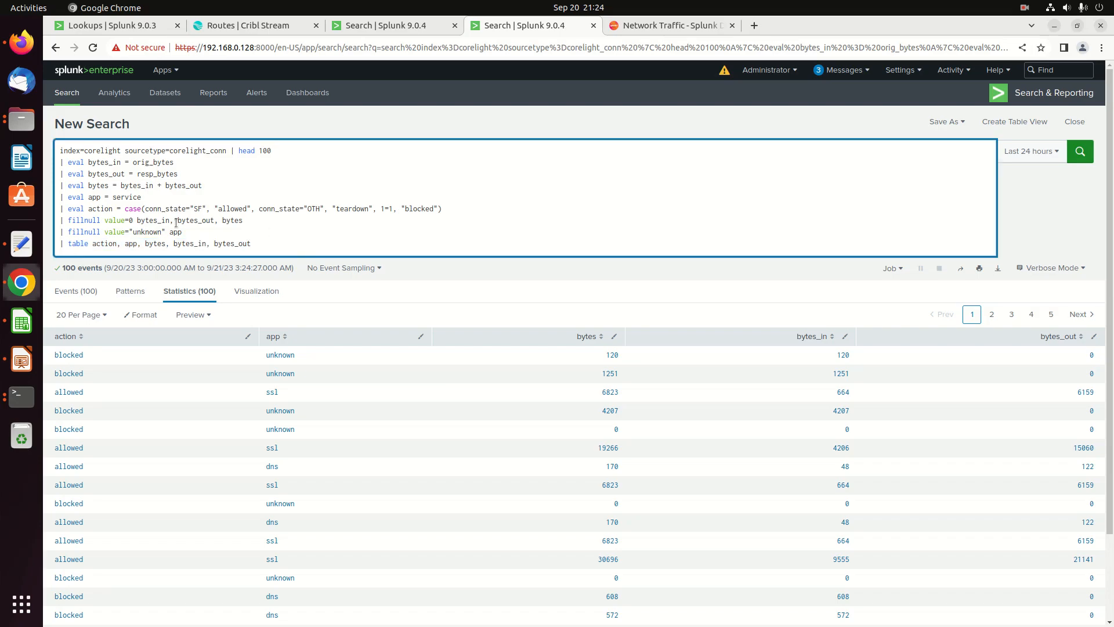
{"action": "left_click", "coordinate": [60, 159]}
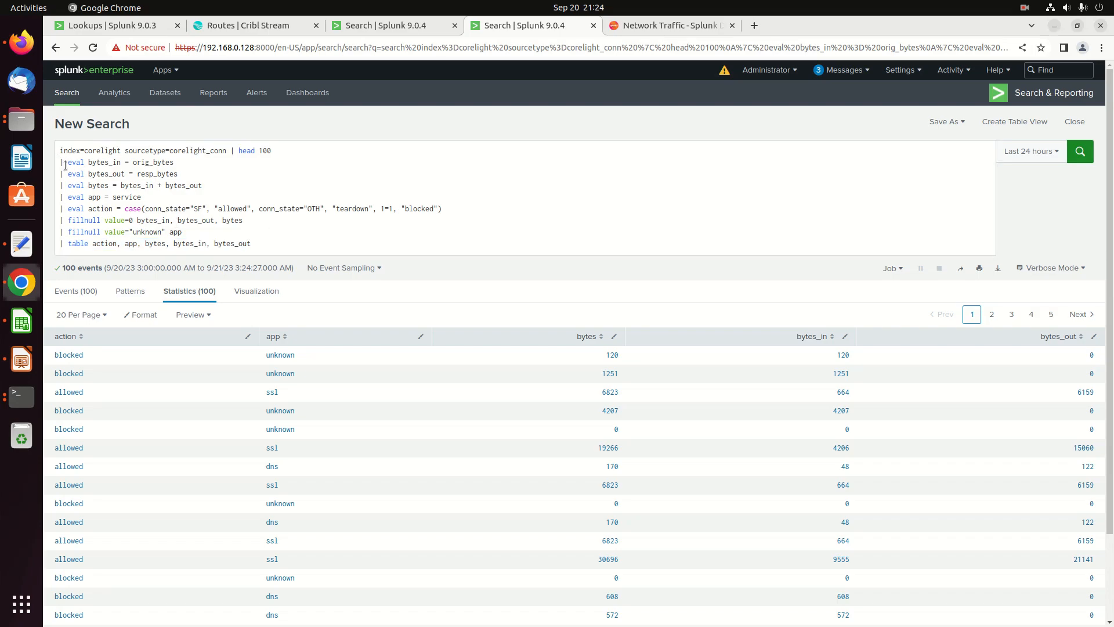
{"action": "left_click", "coordinate": [65, 163]}
{"action": "left_click_drag", "start_coordinate": [65, 163], "coordinate": [248, 209]}
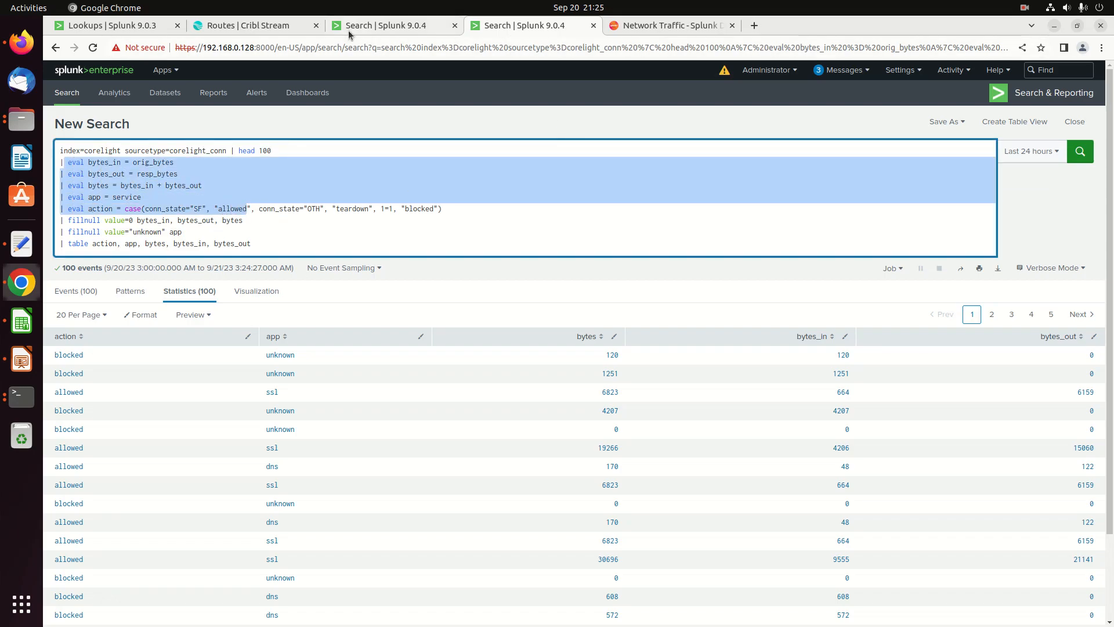
Duplicate the eval search's browser tab and open the Fields settings page in the copy.
{"action": "right_click", "coordinate": [536, 26]}
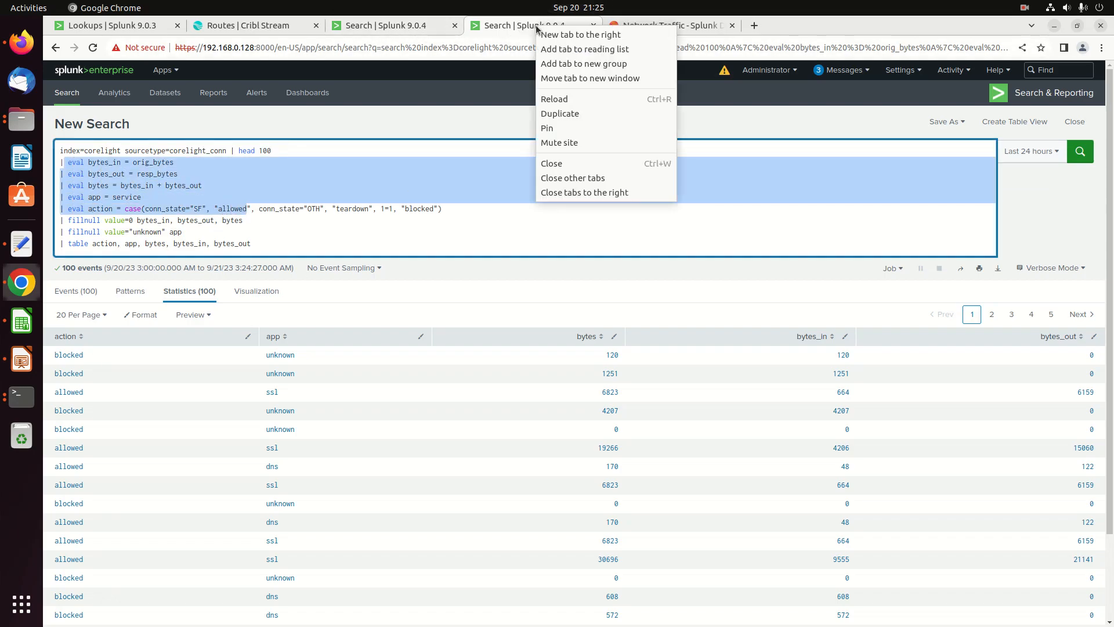
{"action": "left_click", "coordinate": [567, 114]}
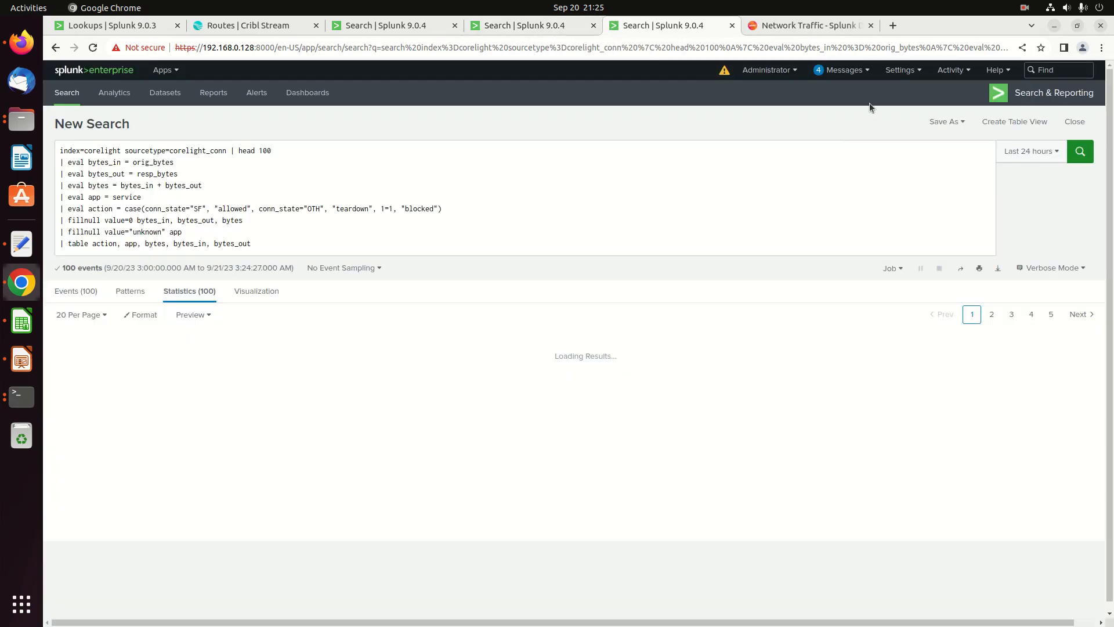
{"action": "left_click", "coordinate": [901, 70]}
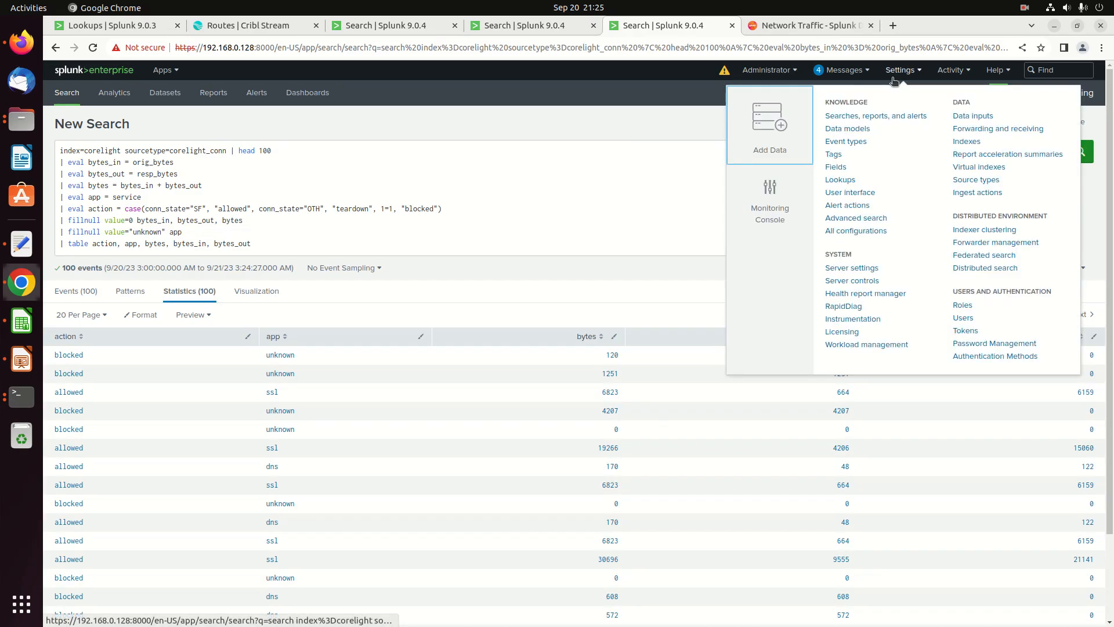
{"action": "left_click", "coordinate": [837, 168]}
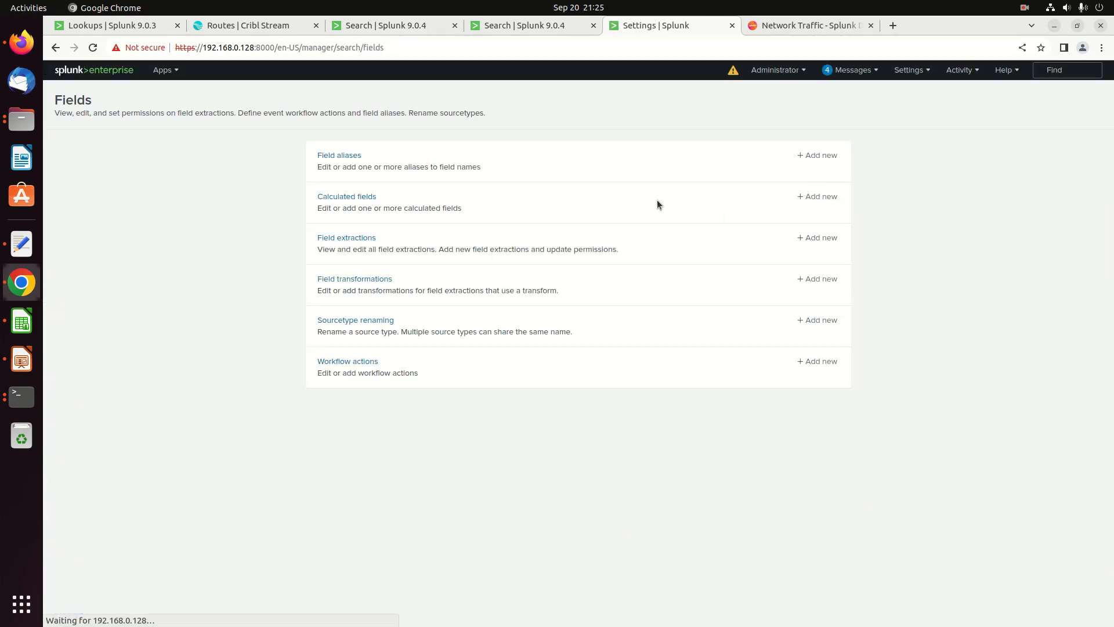
Start creating a new app from the app management page and enter Lame_Youtubue_DataModels as its name.
{"action": "left_click", "coordinate": [164, 70]}
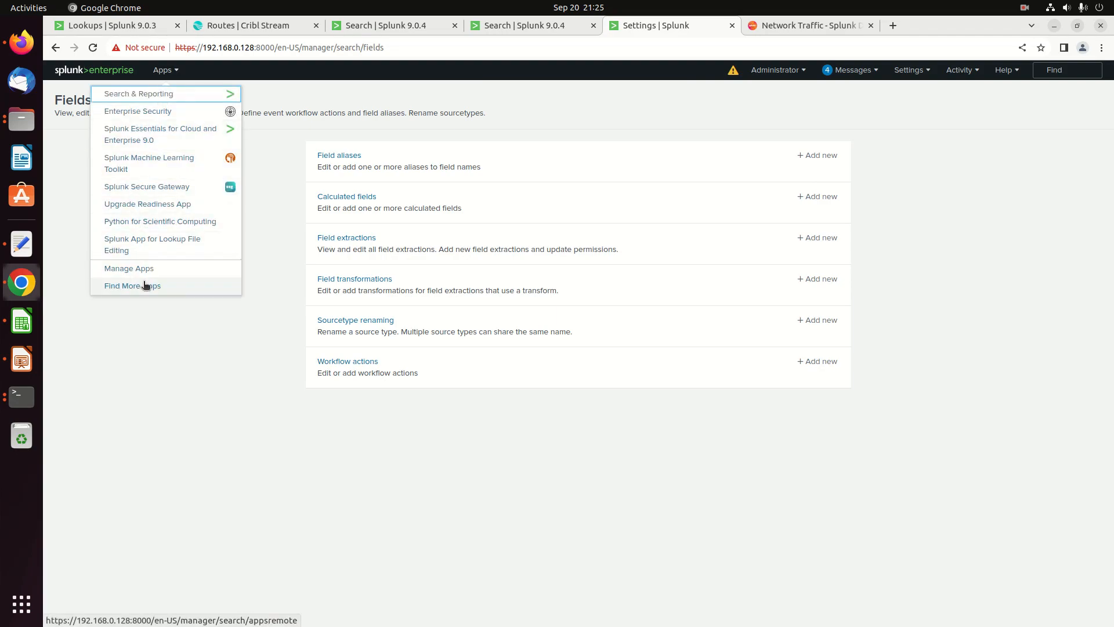
{"action": "left_click", "coordinate": [145, 269]}
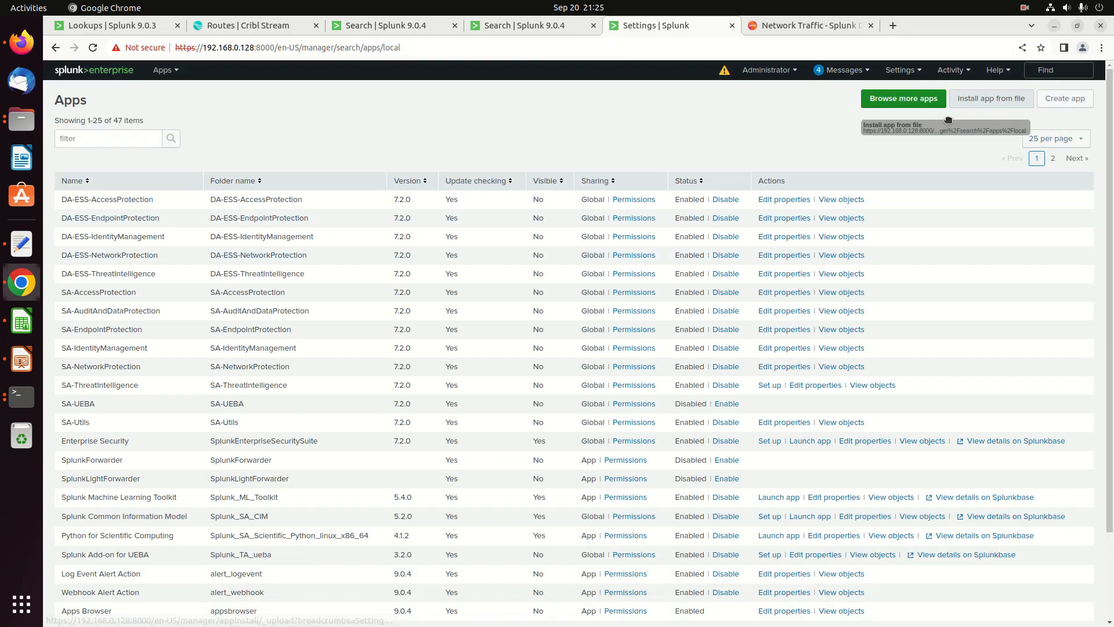
{"action": "left_click", "coordinate": [1054, 101]}
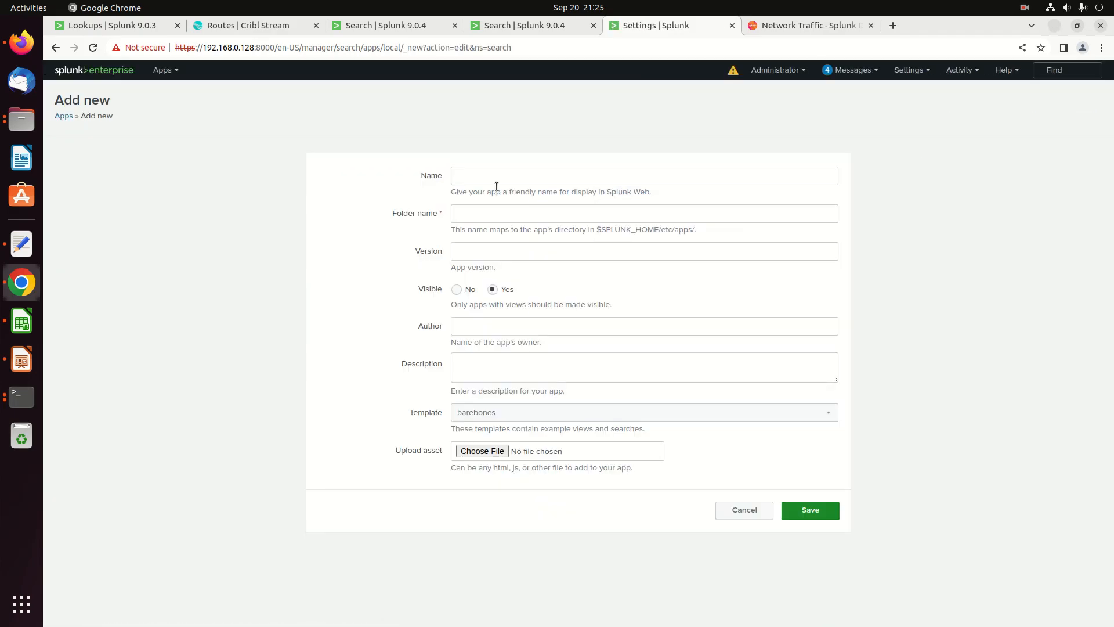
{"action": "left_click", "coordinate": [490, 182]}
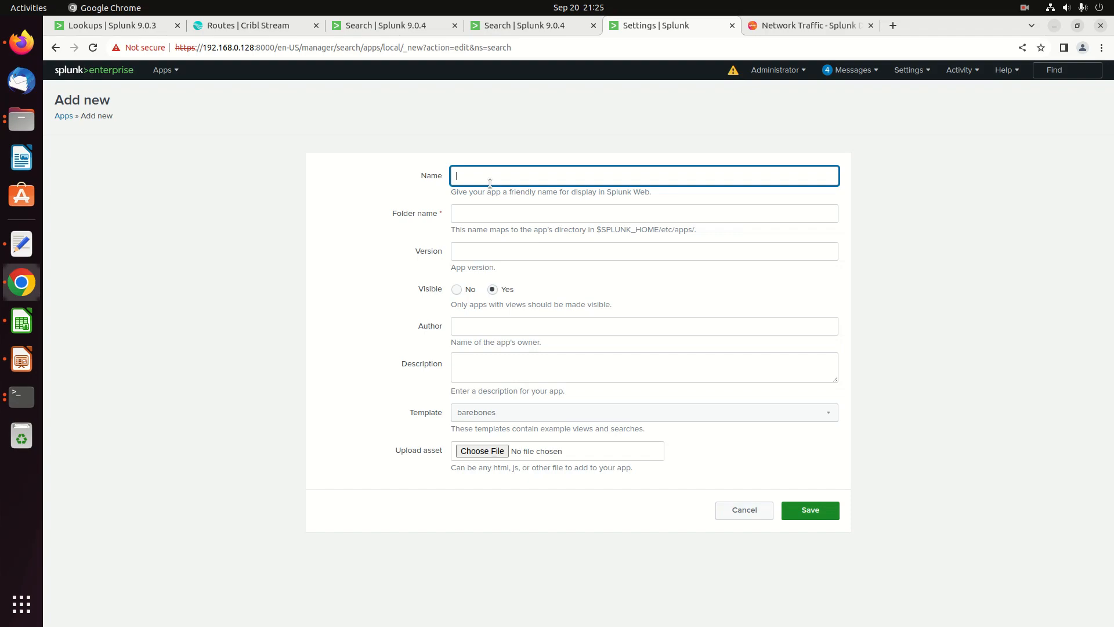
{"action": "type", "text": "Lame_Youbue"}
{"action": "type", "text": "_"}
{"action": "key", "text": "BackSpace"}
{"action": "key", "text": "BackSpace"}
{"action": "key", "text": "BackSpace"}
{"action": "type", "text": "tubue_DataMod"}
Copy the app's name into the folder name field.
{"action": "left_click", "coordinate": [493, 214]}
{"action": "left_click", "coordinate": [508, 175]}
{"action": "double_click", "coordinate": [507, 175]}
{"action": "key", "text": "ctrl+c"}
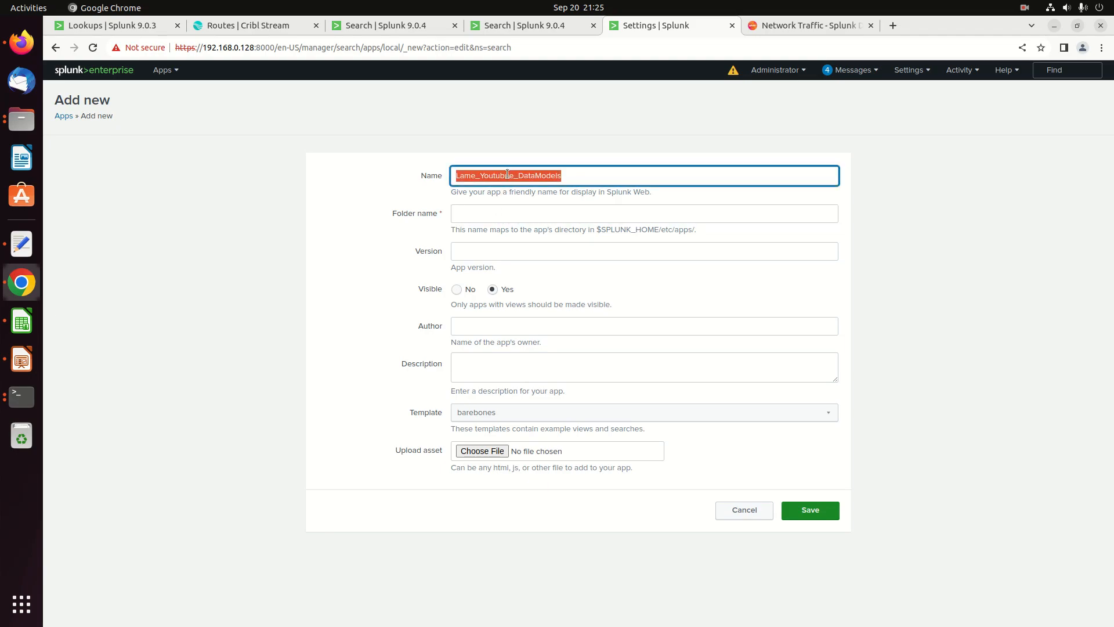
{"action": "left_click", "coordinate": [492, 212]}
{"action": "key", "text": "ctrl+v"}
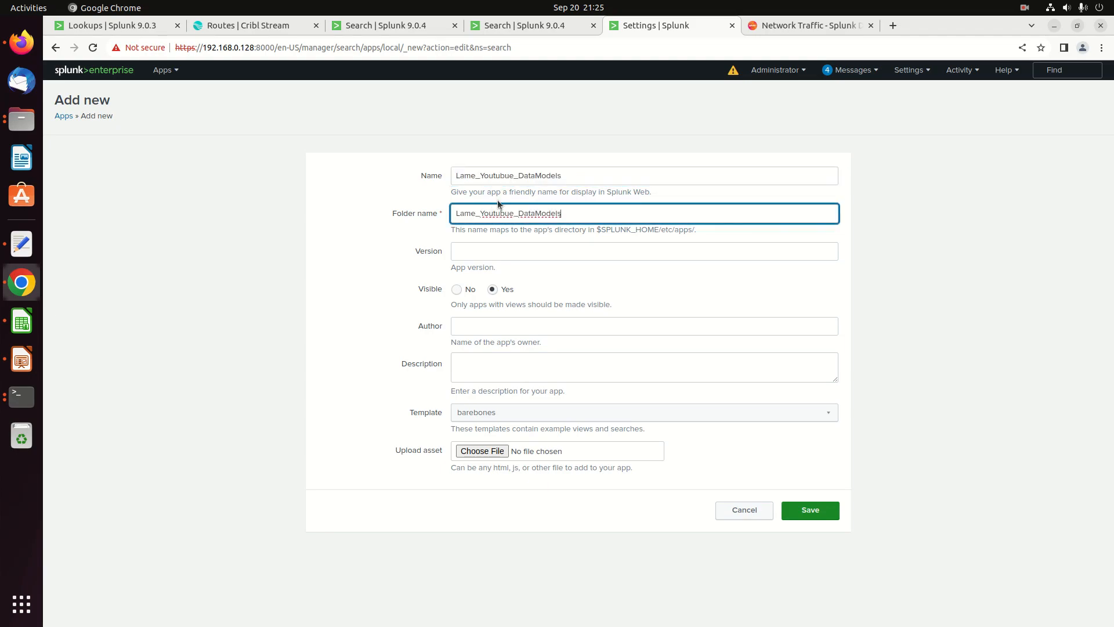
Change the app's display name to "Youtube Datamodels" and set its version to 1.0.0.
{"action": "double_click", "coordinate": [502, 170]}
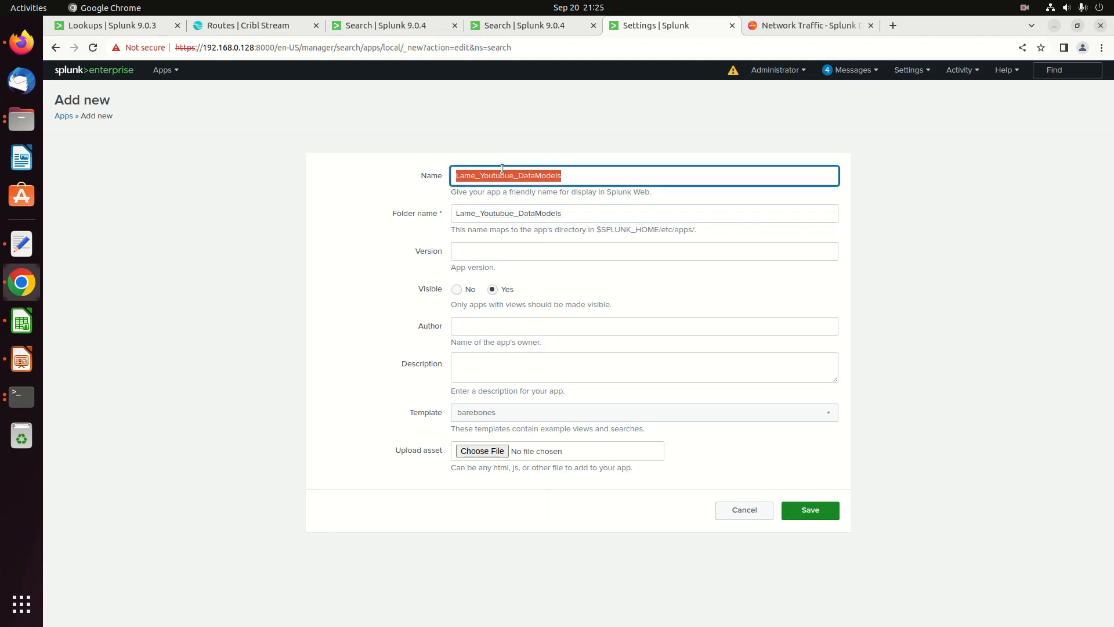
{"action": "type", "text": "Youtube Datamode"}
{"action": "left_click", "coordinate": [505, 253]}
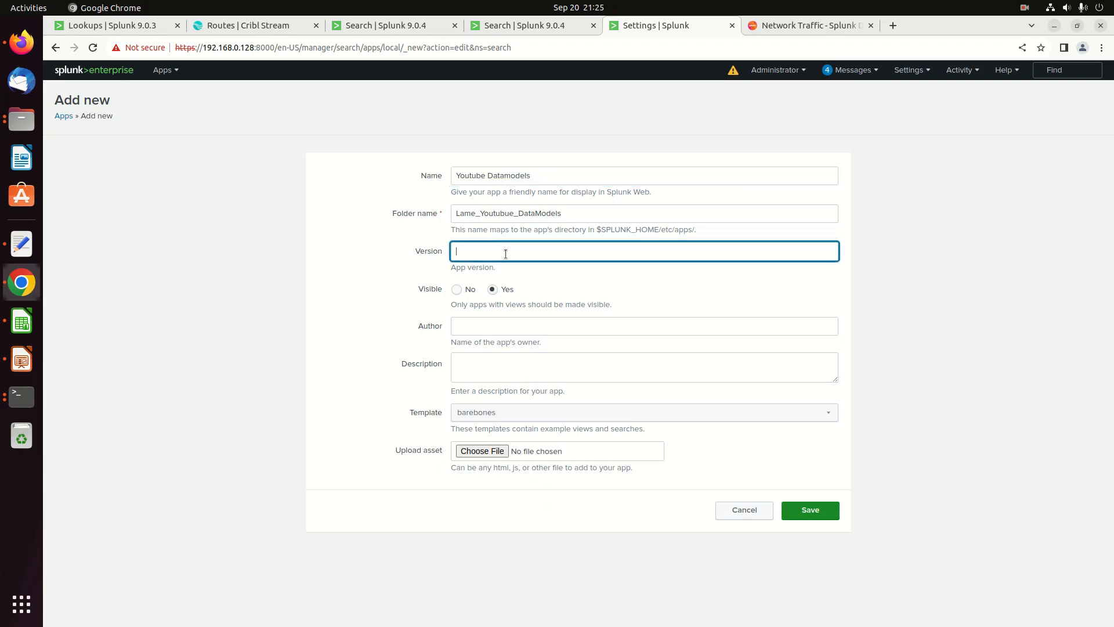
{"action": "type", "text": "1.0.0"}
{"action": "key", "text": "Tab"}
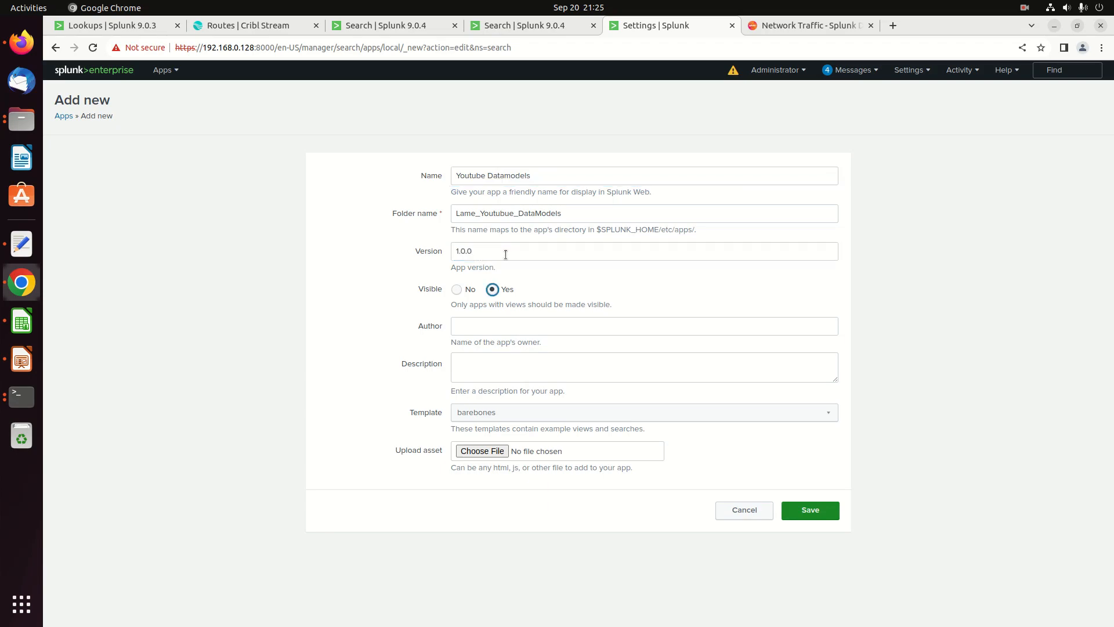
Enter "lame creations" as author and "keeps all of my configs so that ES will work prooperly" as description, then save the app.
{"action": "left_click", "coordinate": [471, 319]}
{"action": "type", "text": "lame creations"}
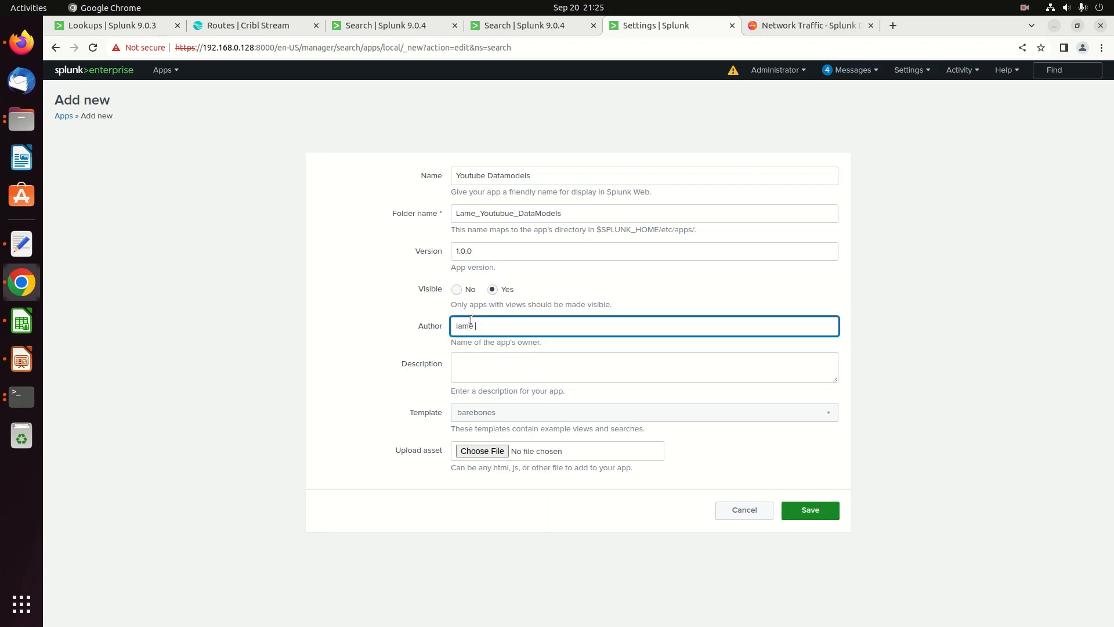
{"action": "key", "text": "Tab"}
{"action": "type", "text": "kee"}
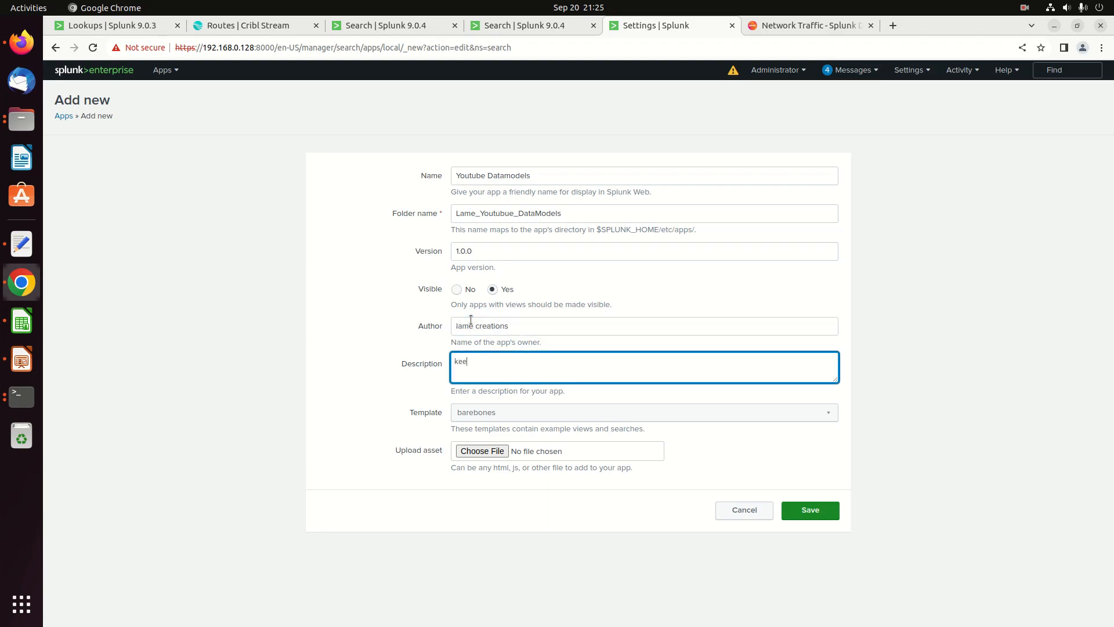
{"action": "type", "text": "ps all of my config"}
{"action": "type", "text": "s so t"}
{"action": "key", "text": "BackSpace"}
{"action": "type", "text": "so that ES will work prooperly"}
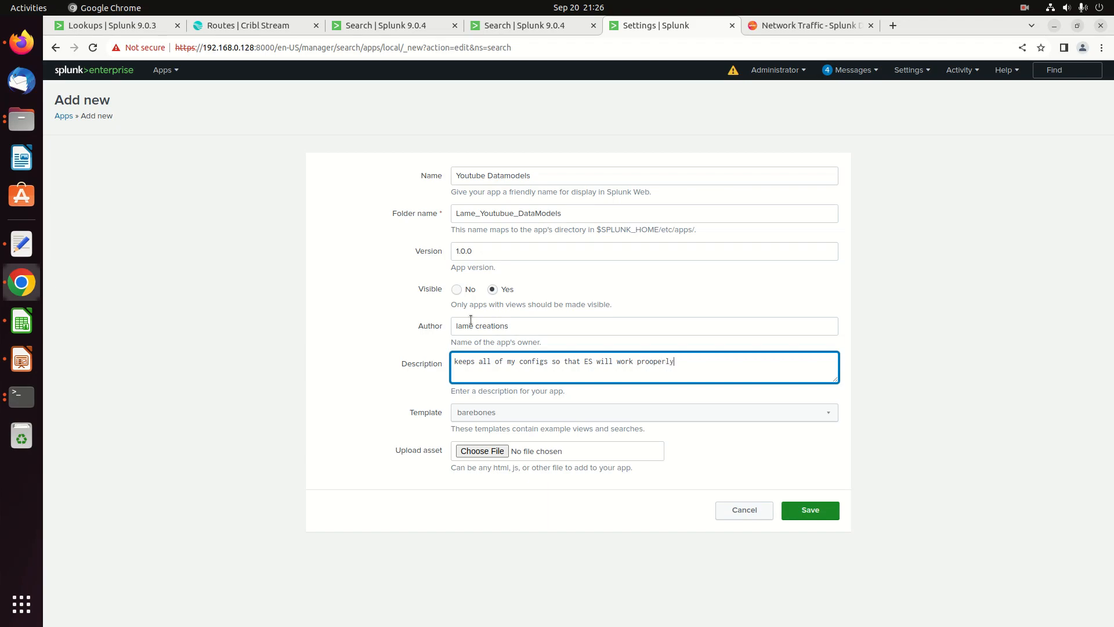
{"action": "left_click", "coordinate": [835, 515]}
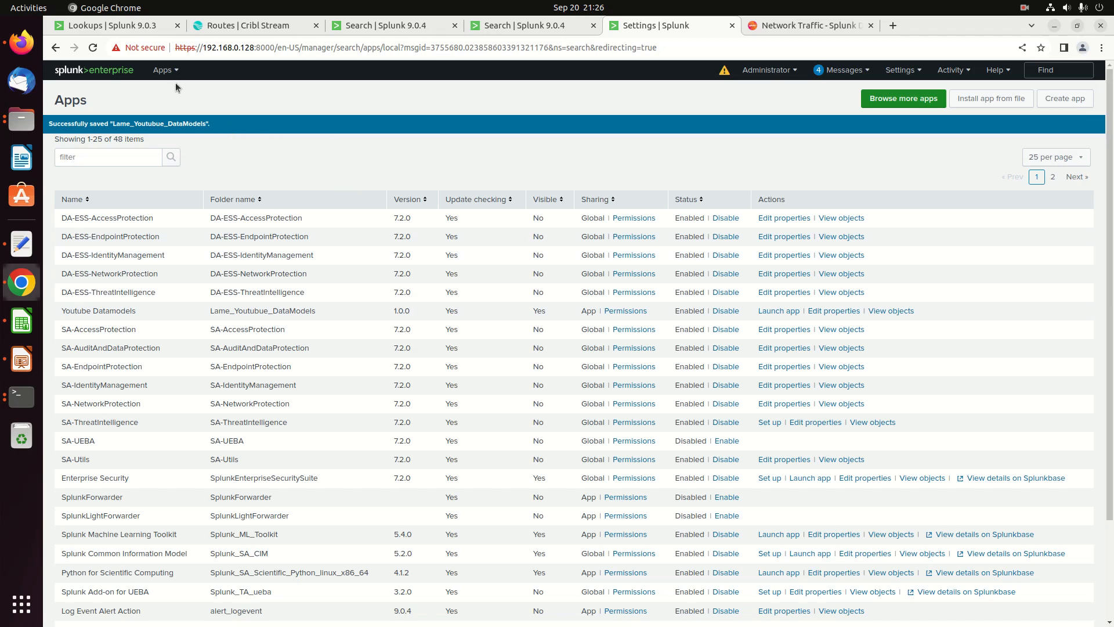
Go to the field aliases in the field settings and start a new field alias.
{"action": "left_click", "coordinate": [900, 71]}
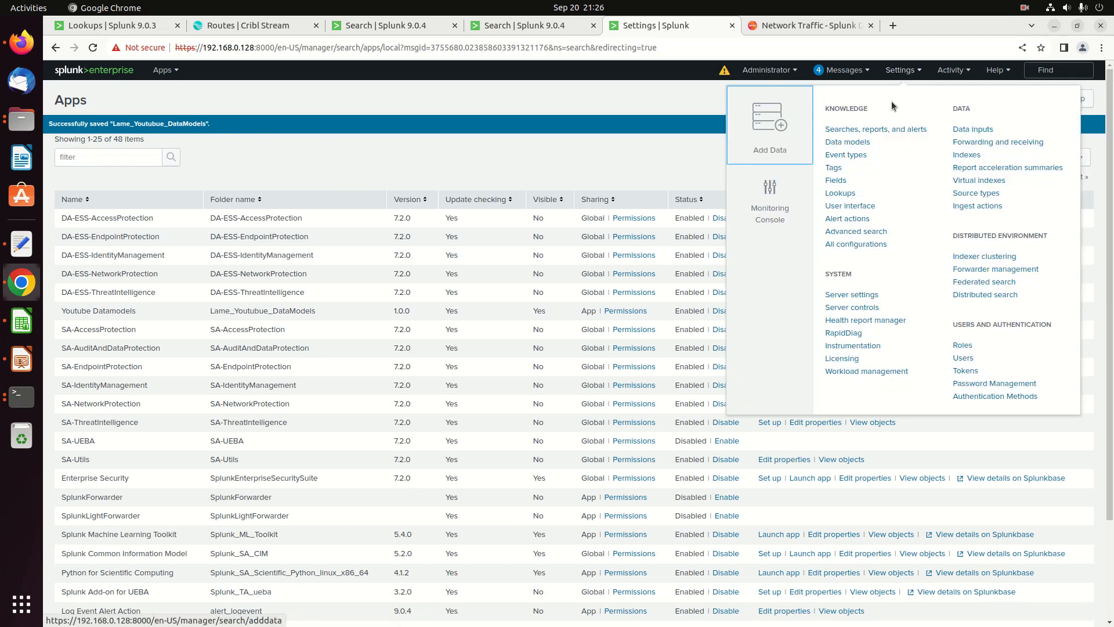
{"action": "left_click", "coordinate": [839, 192]}
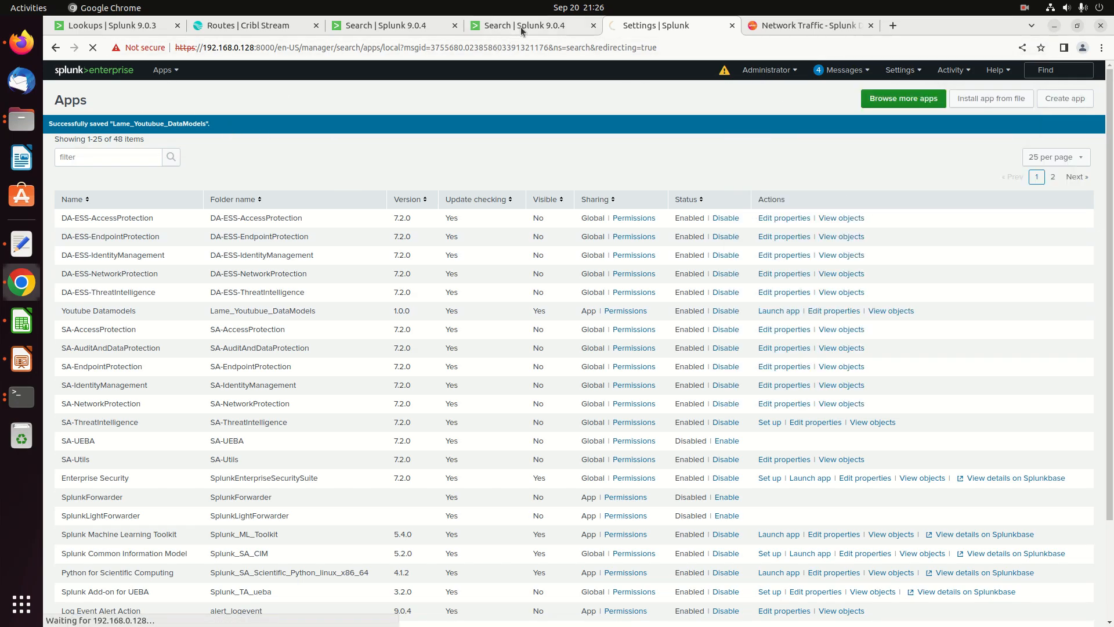
{"action": "left_click", "coordinate": [520, 25]}
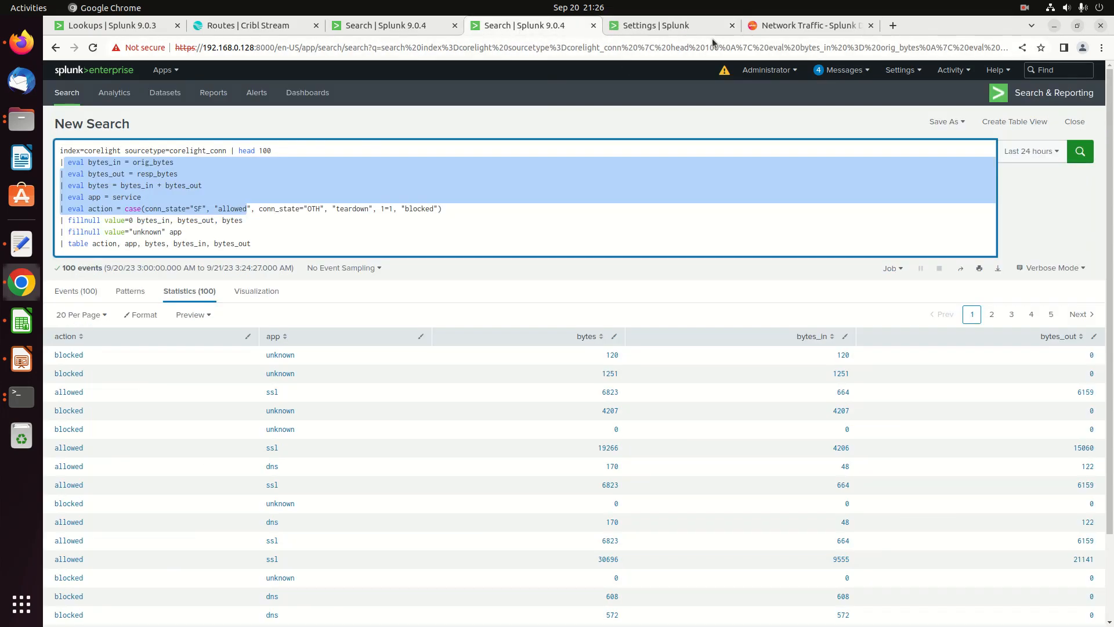
{"action": "left_click", "coordinate": [675, 28]}
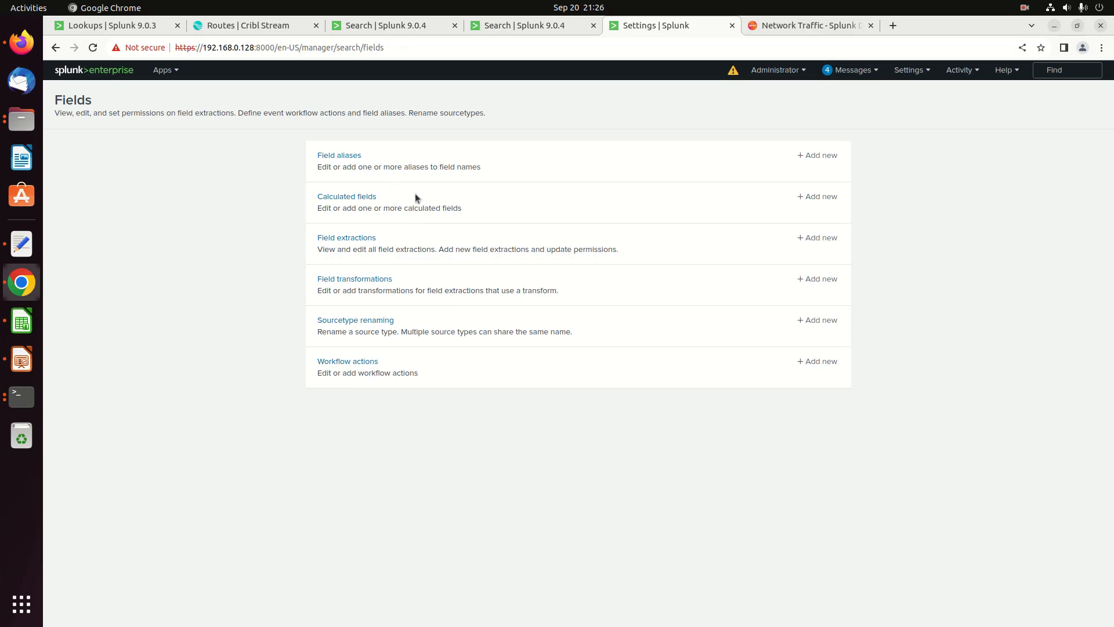
{"action": "left_click", "coordinate": [360, 156]}
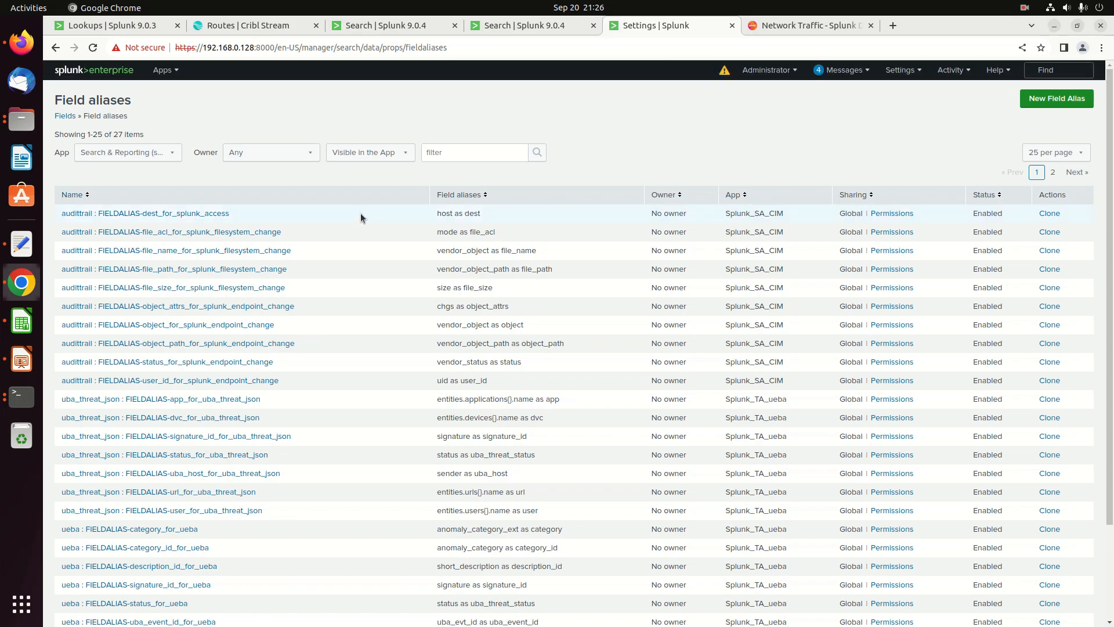
{"action": "left_click", "coordinate": [1055, 100]}
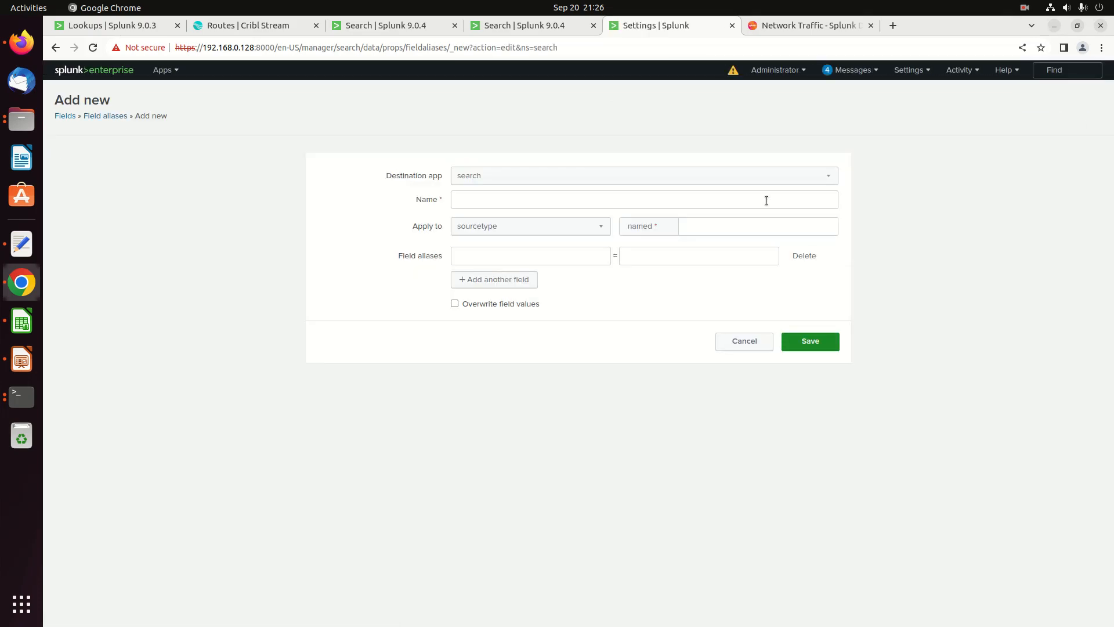
Set the new field alias's destination app to Lame_Youtubue_DataModels.
{"action": "left_click", "coordinate": [553, 181]}
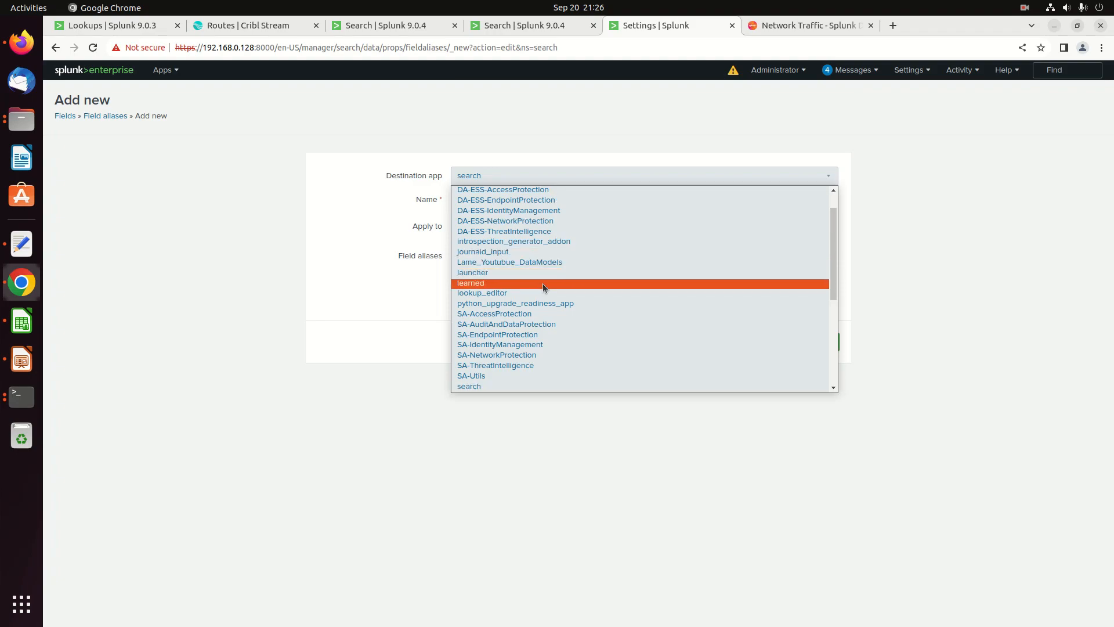
{"action": "scroll", "coordinate": [542, 284], "scroll_direction": "up", "scroll_amount": 2}
{"action": "scroll", "coordinate": [542, 284], "scroll_direction": "down", "scroll_amount": 5}
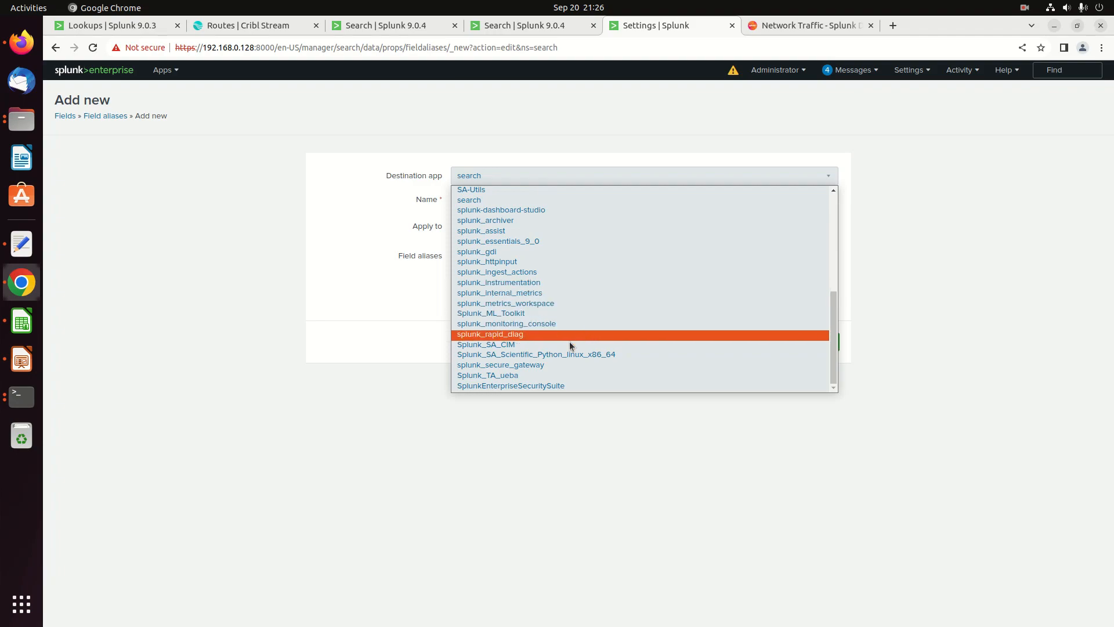
{"action": "scroll", "coordinate": [545, 318], "scroll_direction": "up", "scroll_amount": 2}
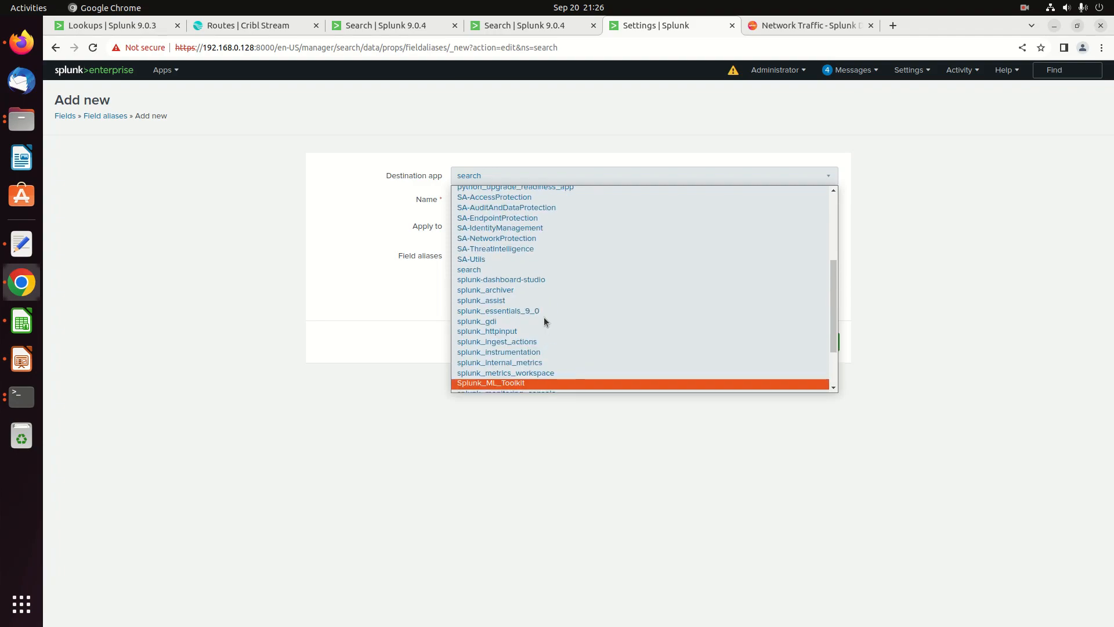
{"action": "scroll", "coordinate": [537, 293], "scroll_direction": "up", "scroll_amount": 4}
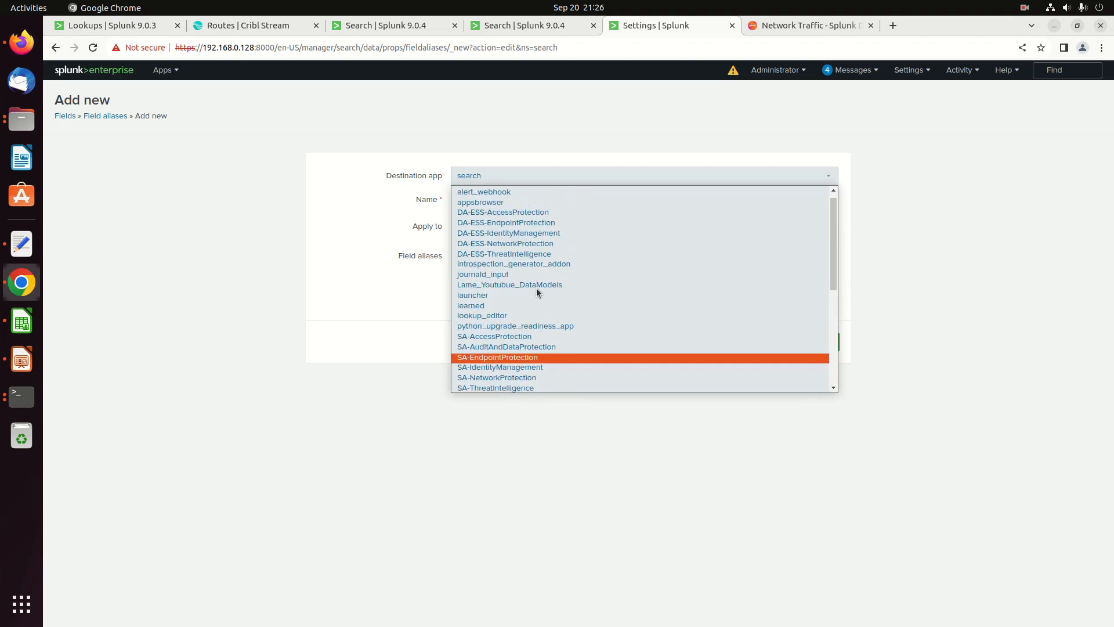
{"action": "left_click", "coordinate": [531, 284]}
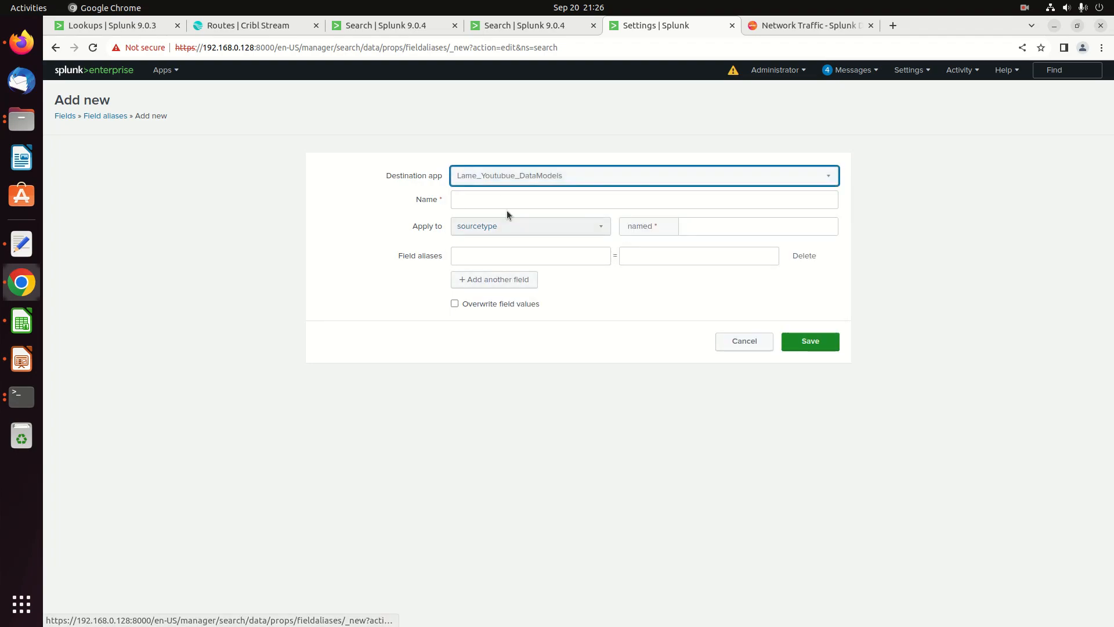
Name the field alias corelight_conn_to_network_traffic and apply it to the sourcetype corelight_conn.
{"action": "left_click", "coordinate": [494, 199]}
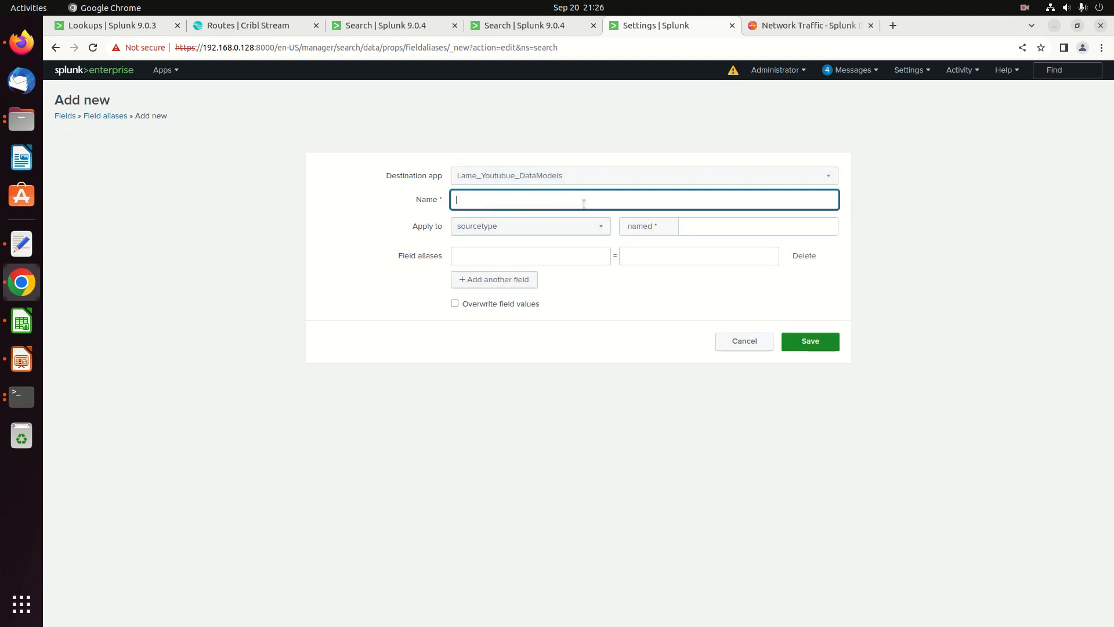
{"action": "type", "text": "corelight_conn_to_network_traffic"}
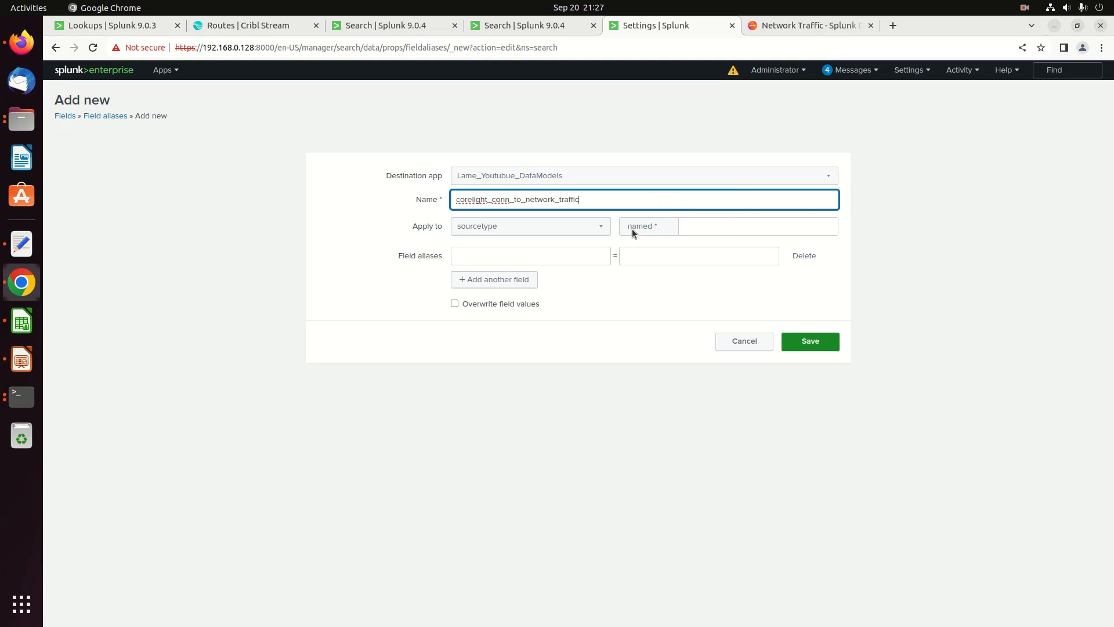
{"action": "left_click", "coordinate": [603, 227]}
{"action": "left_click", "coordinate": [603, 227]}
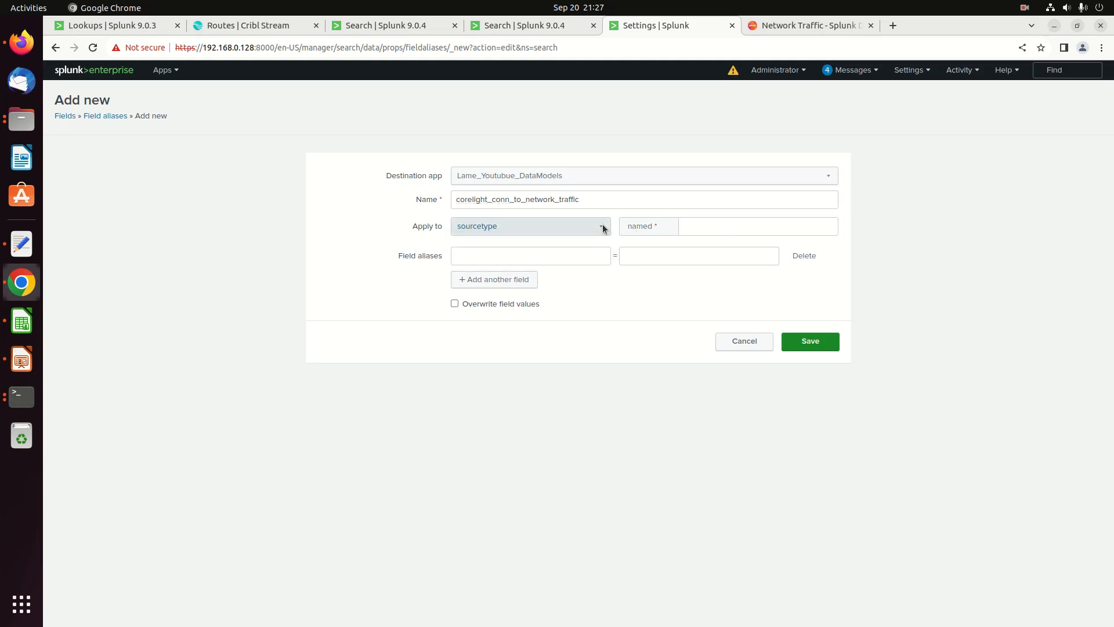
{"action": "left_click", "coordinate": [704, 226]}
{"action": "type", "text": "corelight_conn"}
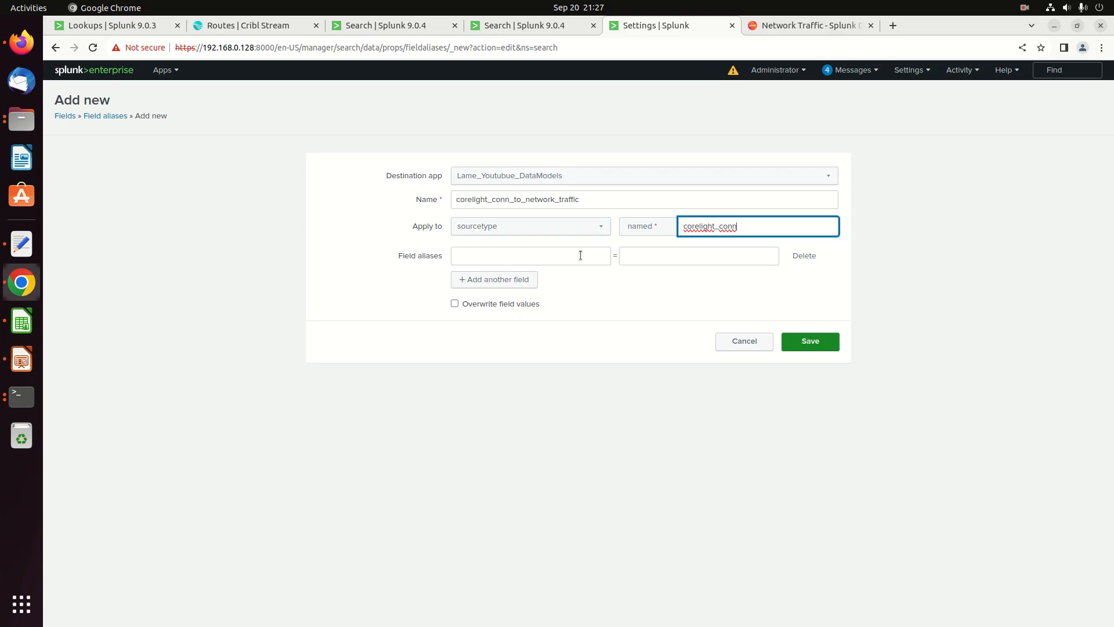
Copy orig_bytes from the search query into the second field of the first alias pair.
{"action": "left_click", "coordinate": [629, 256]}
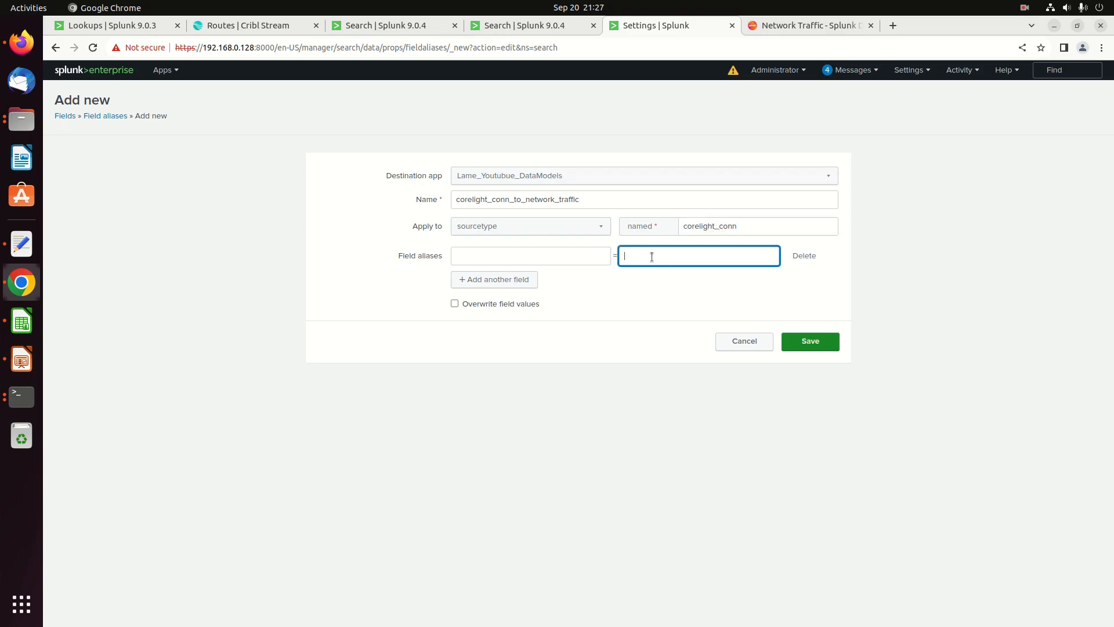
{"action": "left_click", "coordinate": [399, 30]}
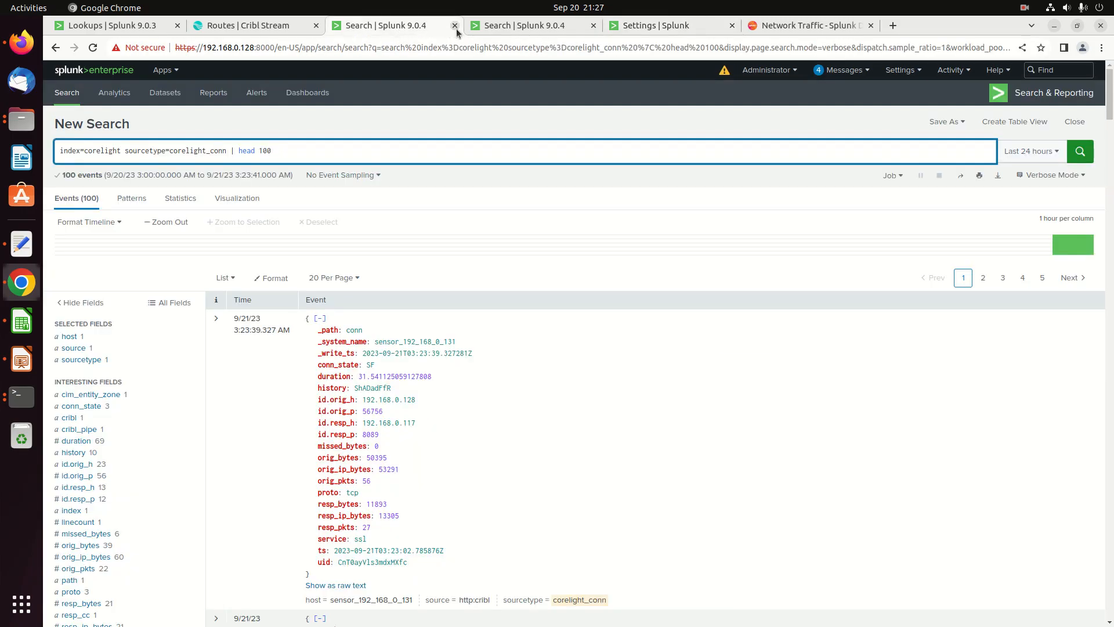
{"action": "left_click", "coordinate": [498, 30]}
{"action": "left_click", "coordinate": [144, 150]}
{"action": "double_click", "coordinate": [144, 171]}
{"action": "double_click", "coordinate": [150, 163]}
{"action": "key", "text": "ctrl+c"}
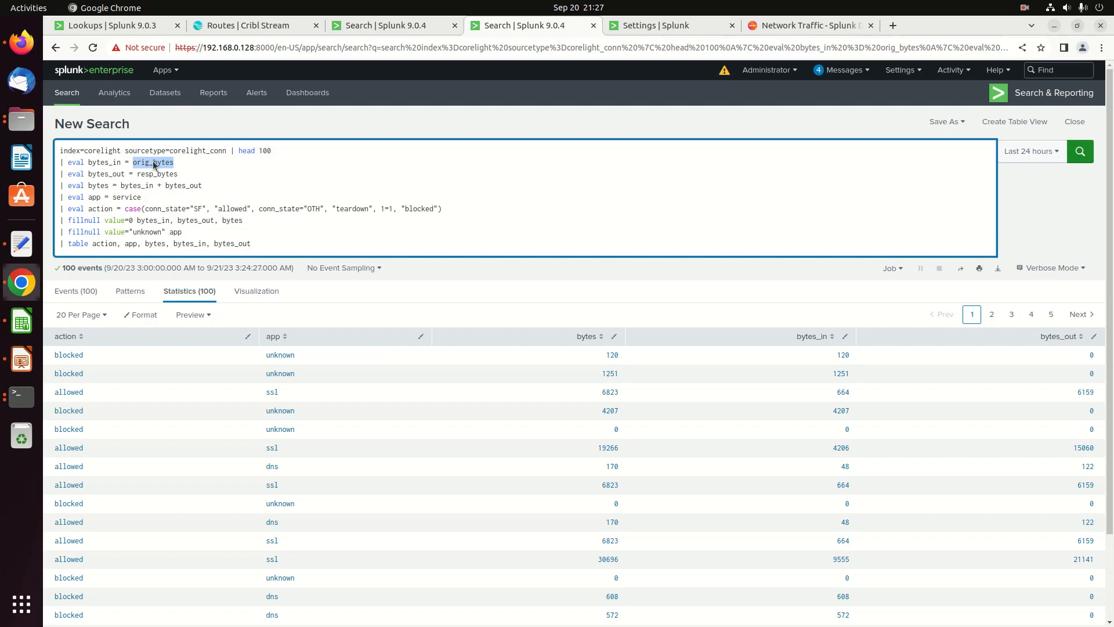
{"action": "left_click", "coordinate": [678, 26]}
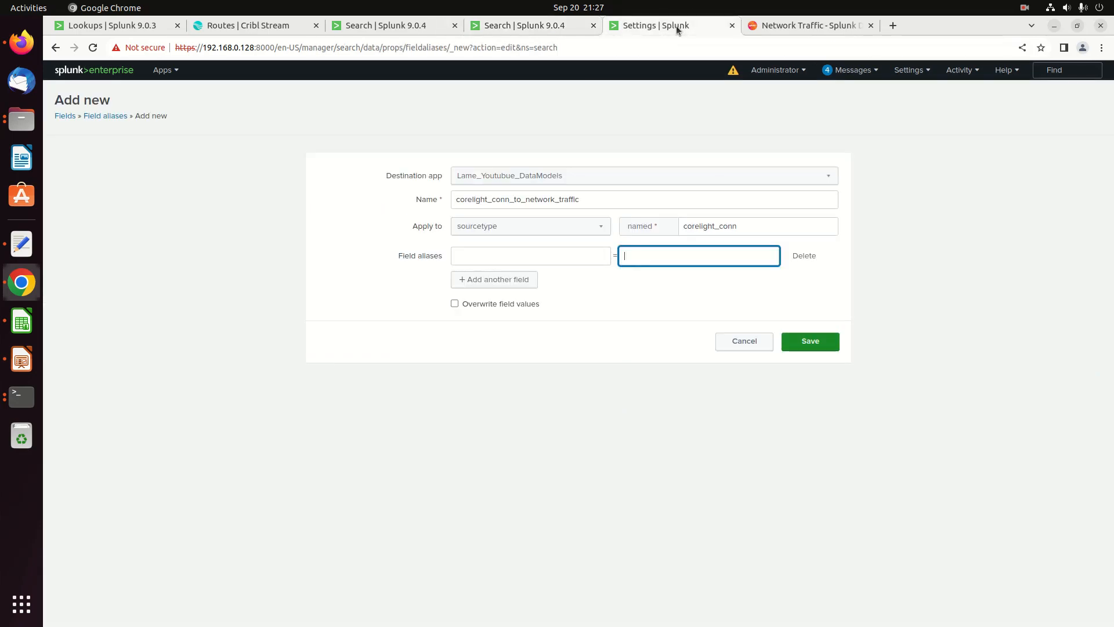
{"action": "key", "text": "ctrl+v"}
Copy bytes_in from the search query into the first field of the orig_bytes alias pair.
{"action": "left_click", "coordinate": [614, 255]}
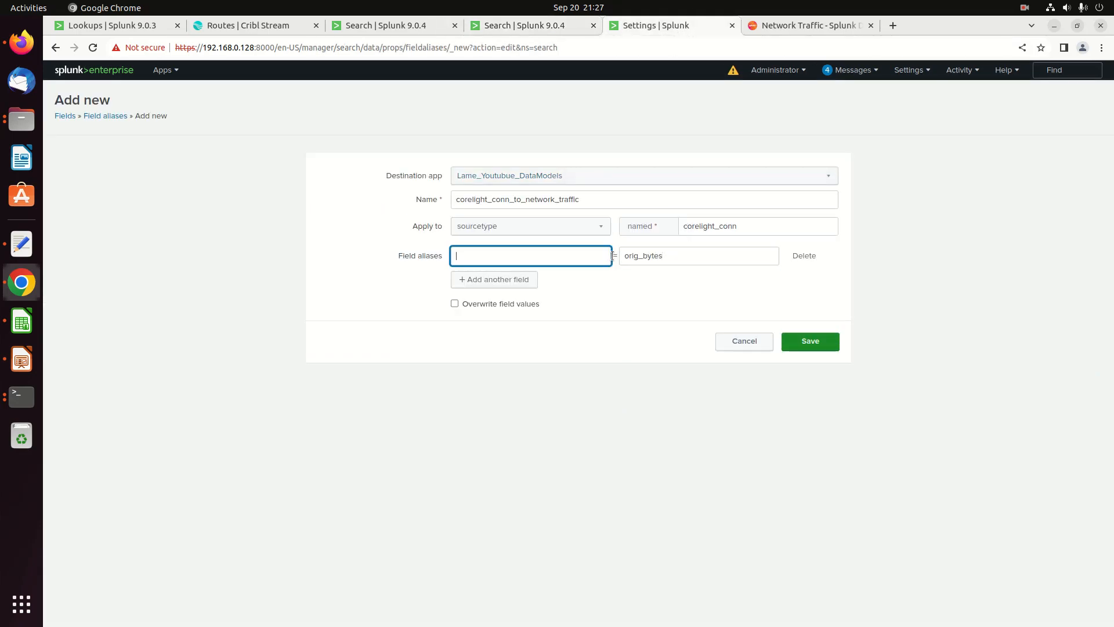
{"action": "left_click", "coordinate": [408, 27]}
{"action": "left_click", "coordinate": [496, 30]}
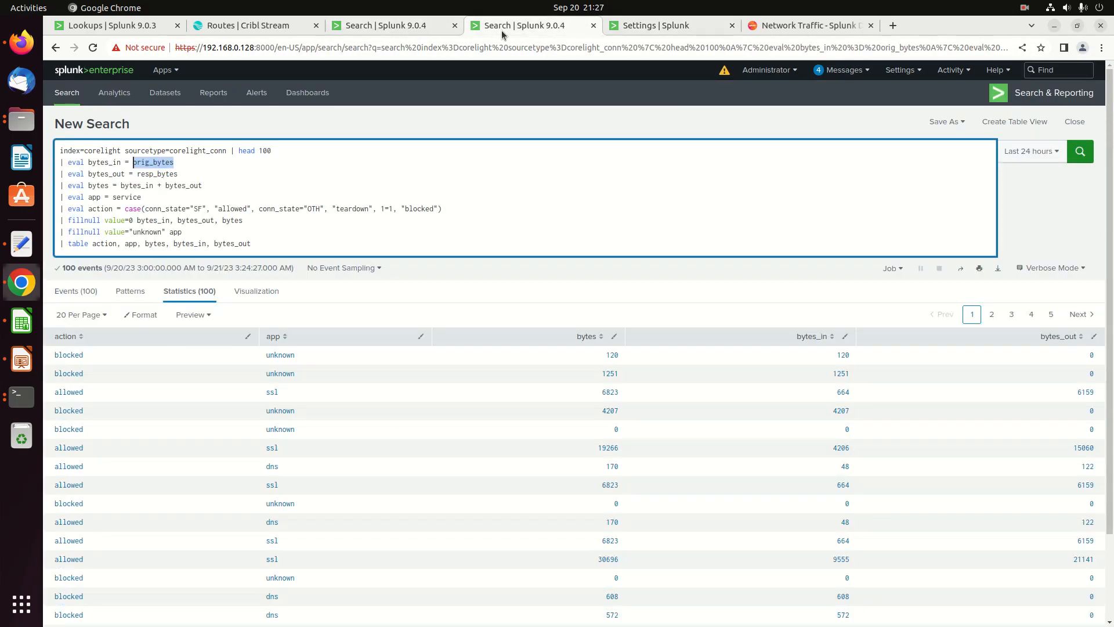
{"action": "double_click", "coordinate": [116, 164]}
{"action": "key", "text": "ctrl+c"}
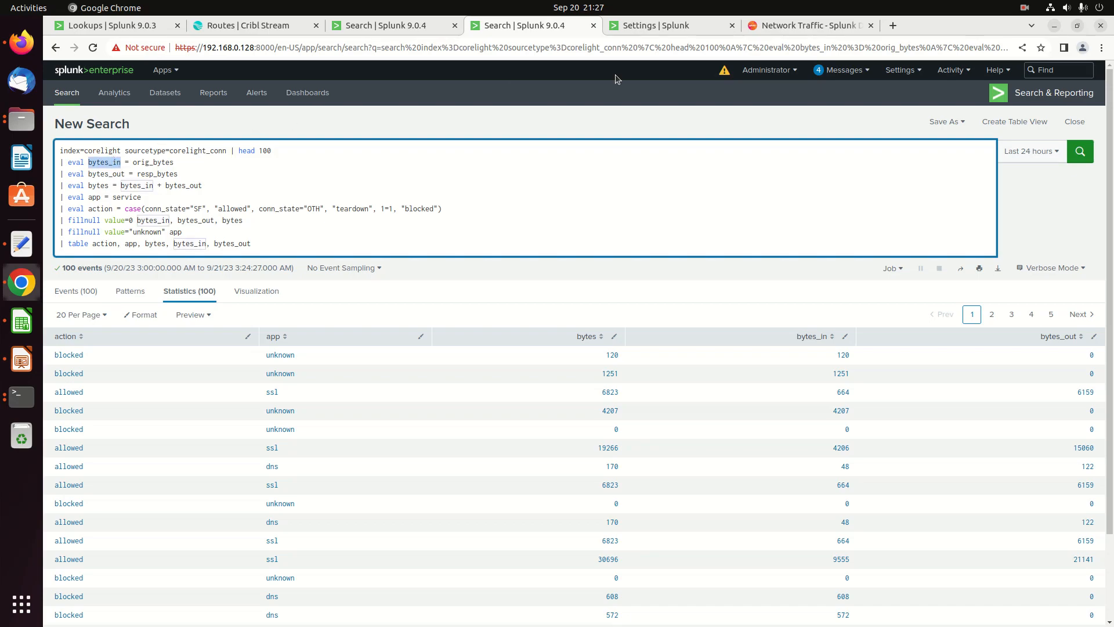
{"action": "left_click", "coordinate": [643, 32]}
{"action": "key", "text": "ctrl+v"}
Add a second alias pair and copy bytes_out from the search query into its first field.
{"action": "left_click", "coordinate": [515, 284]}
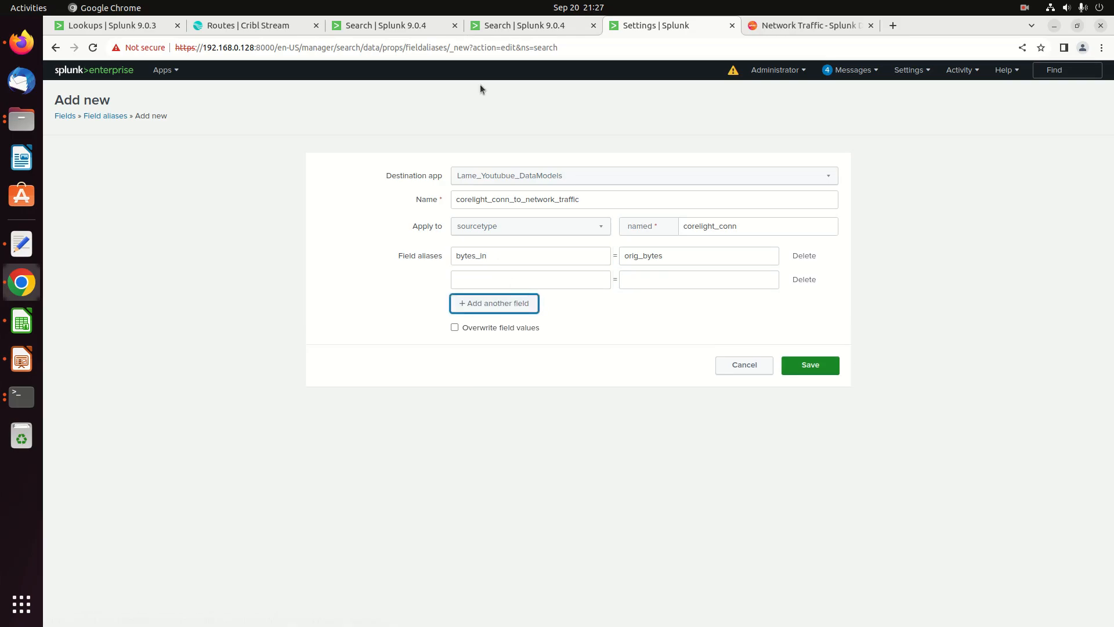
{"action": "left_click", "coordinate": [522, 25]}
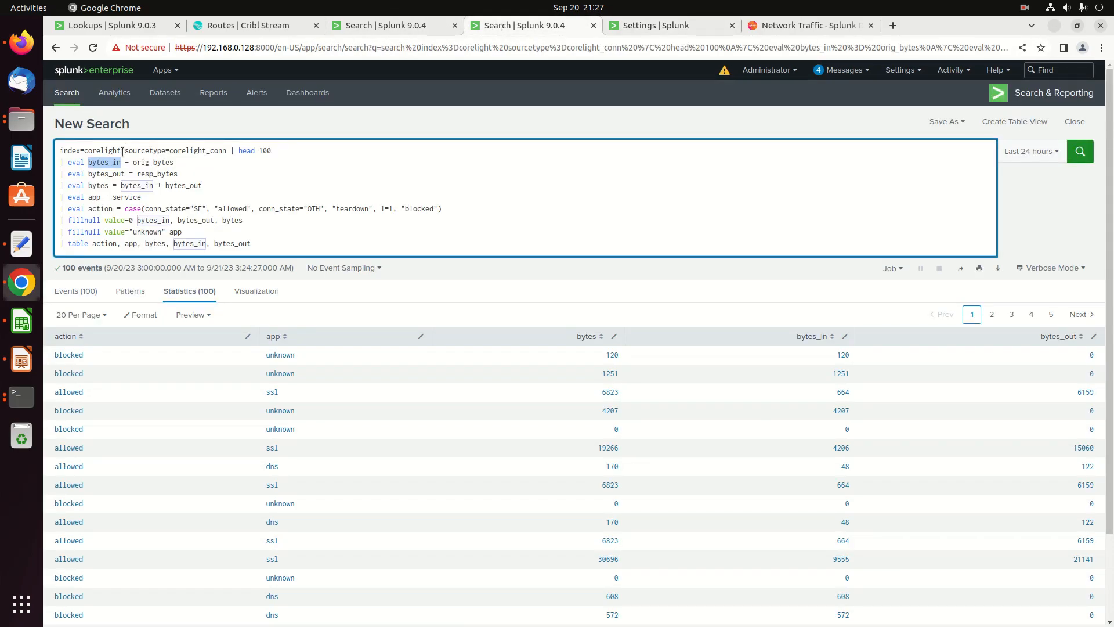
{"action": "double_click", "coordinate": [106, 173]}
{"action": "key", "text": "ctrl+c"}
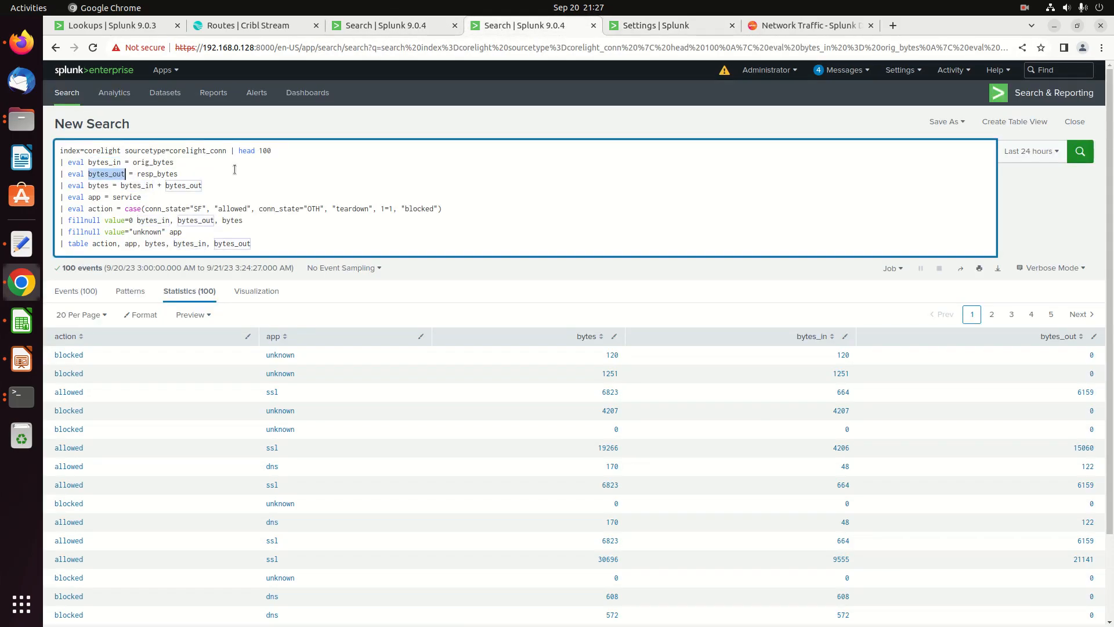
{"action": "left_click", "coordinate": [655, 26]}
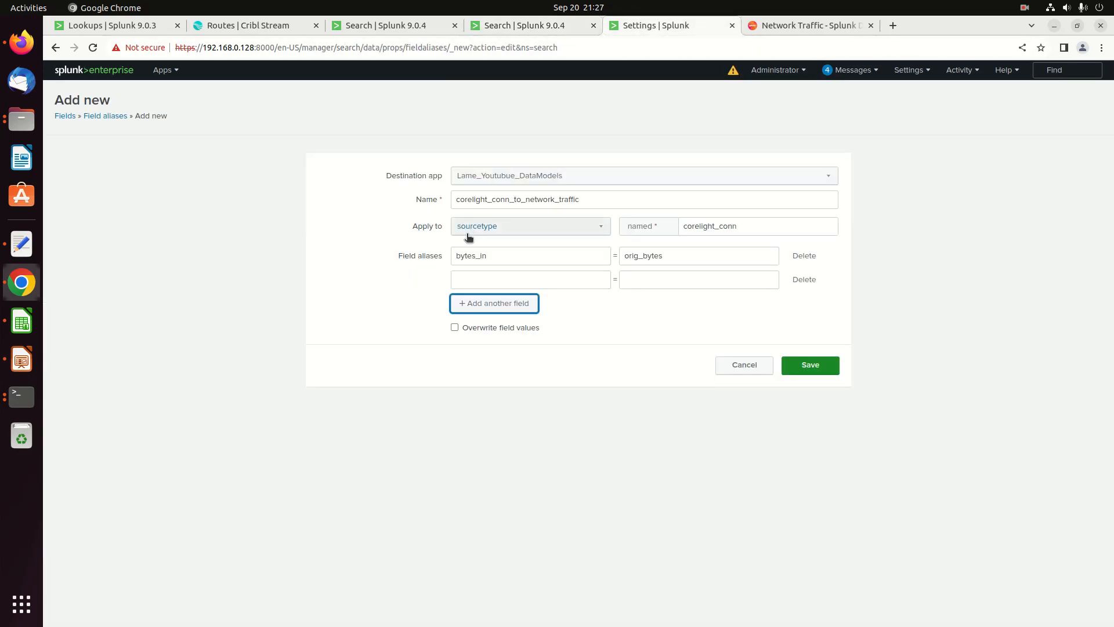
{"action": "left_click", "coordinate": [500, 277]}
{"action": "key", "text": "ctrl+v"}
Complete the bytes_out alias pair with resp_bytes copied from the search query.
{"action": "left_click", "coordinate": [637, 286]}
{"action": "left_click", "coordinate": [523, 25]}
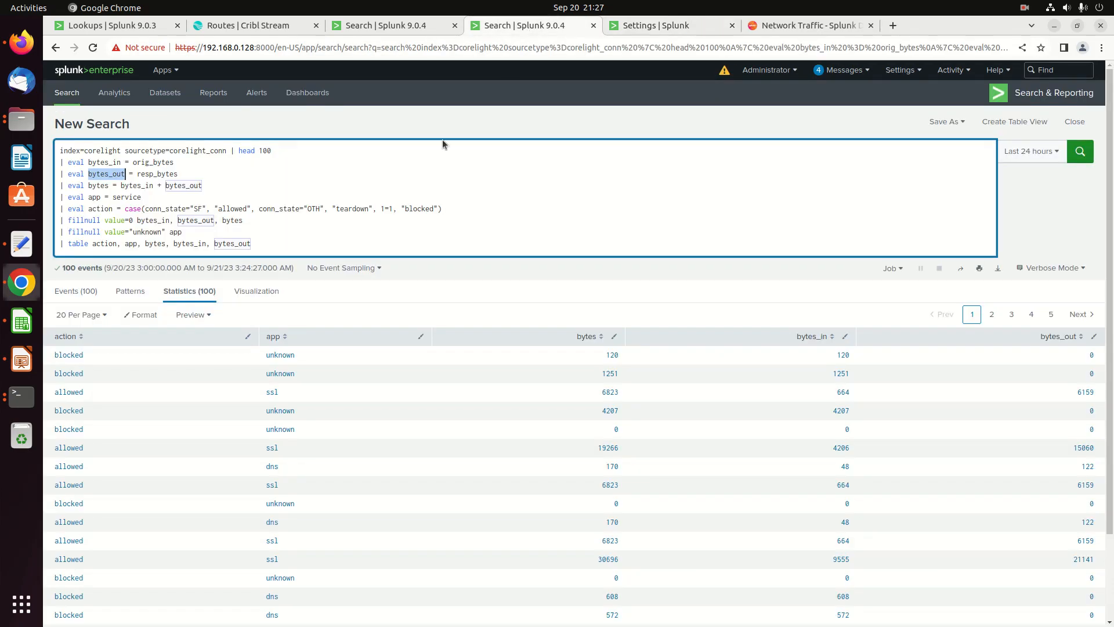
{"action": "double_click", "coordinate": [158, 173]}
{"action": "key", "text": "ctrl+c"}
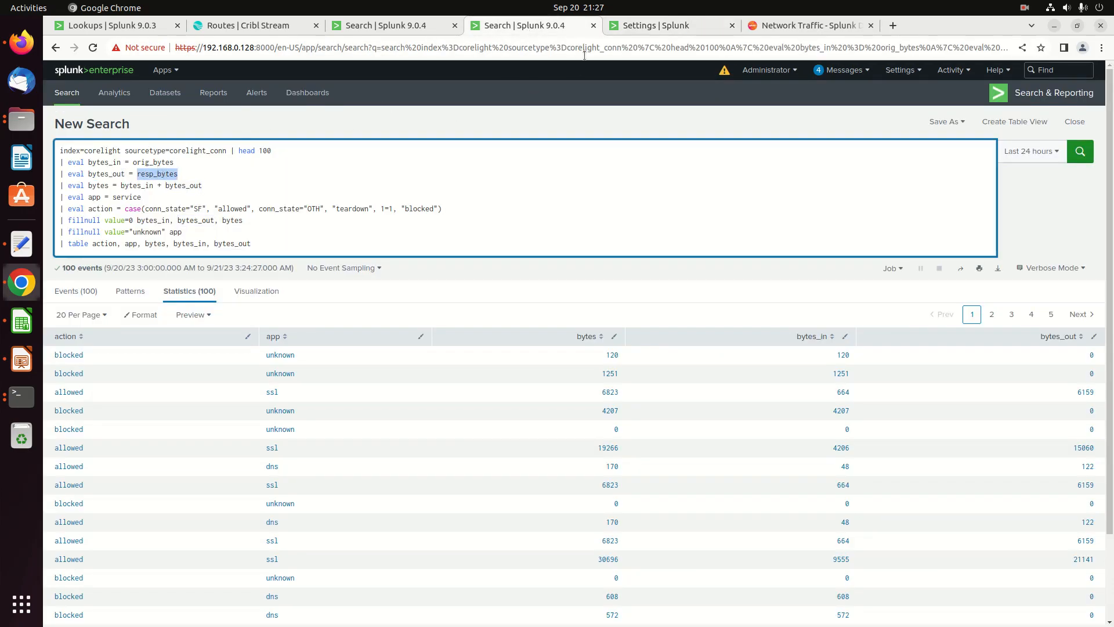
{"action": "left_click", "coordinate": [648, 28]}
{"action": "key", "text": "ctrl+v"}
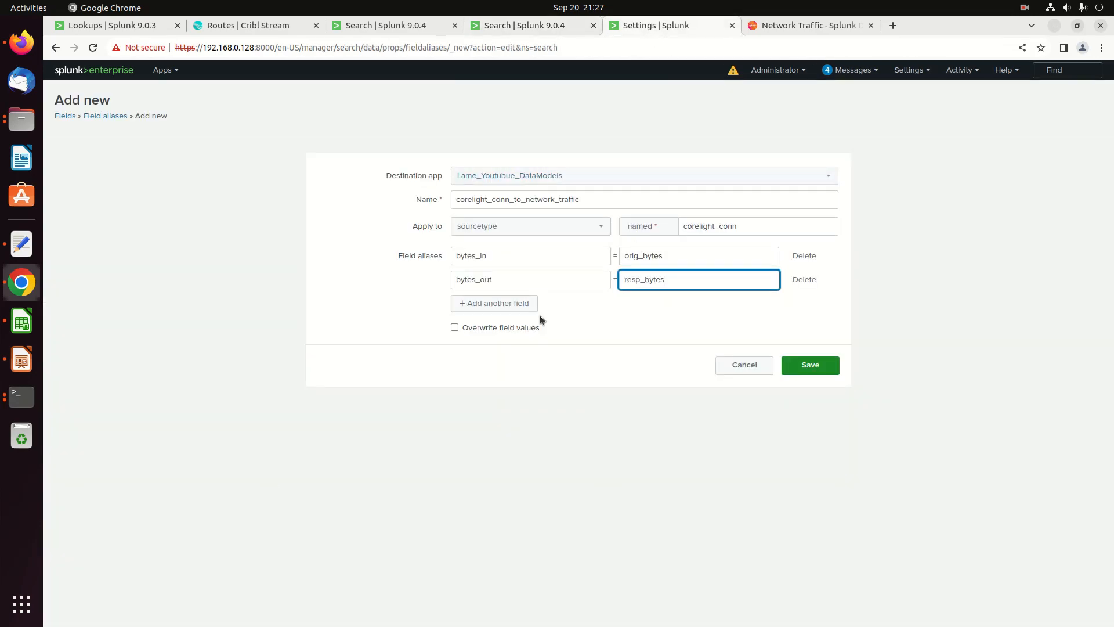
Add a third alias pair, app = service, with app copied from the search query, and add another empty pair below it.
{"action": "left_click", "coordinate": [497, 303]}
{"action": "left_click", "coordinate": [543, 25]}
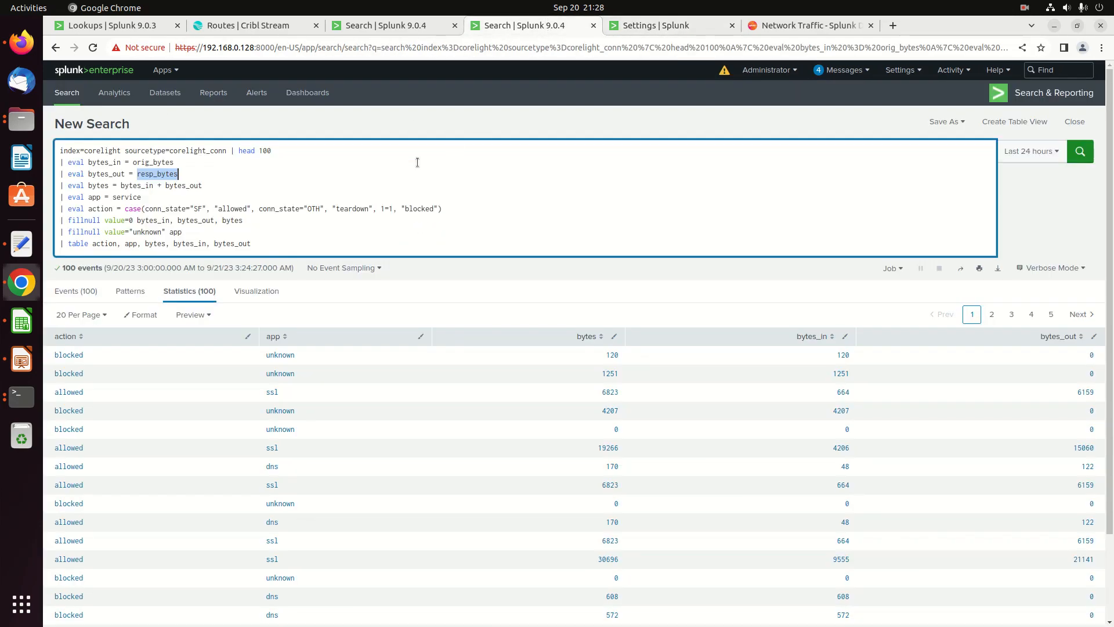
{"action": "double_click", "coordinate": [102, 186]}
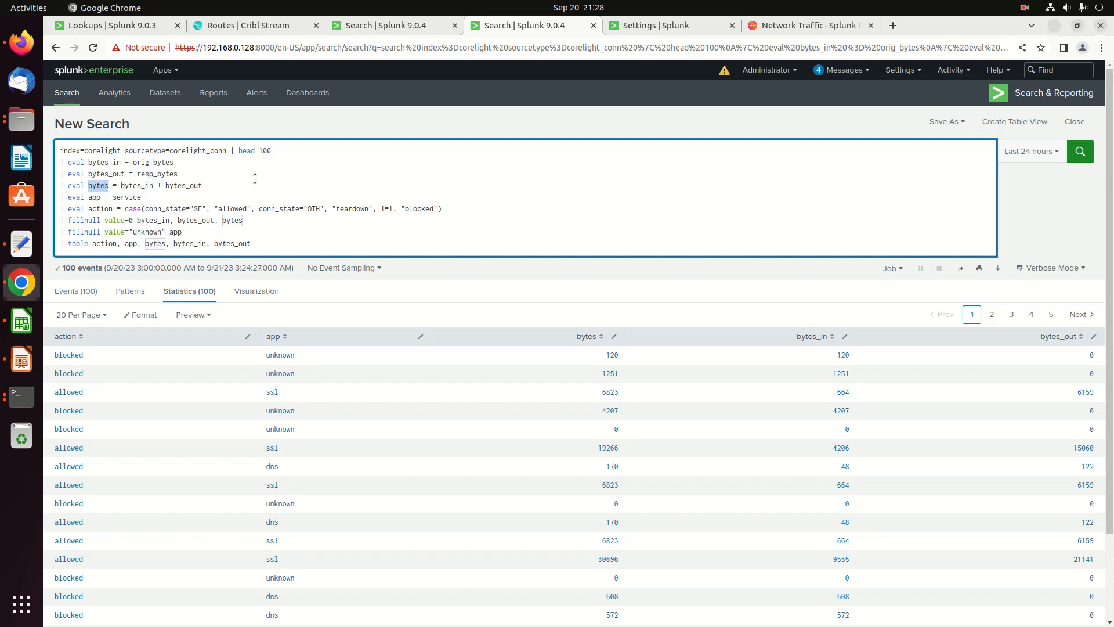
{"action": "double_click", "coordinate": [94, 197]}
{"action": "key", "text": "ctrl+c"}
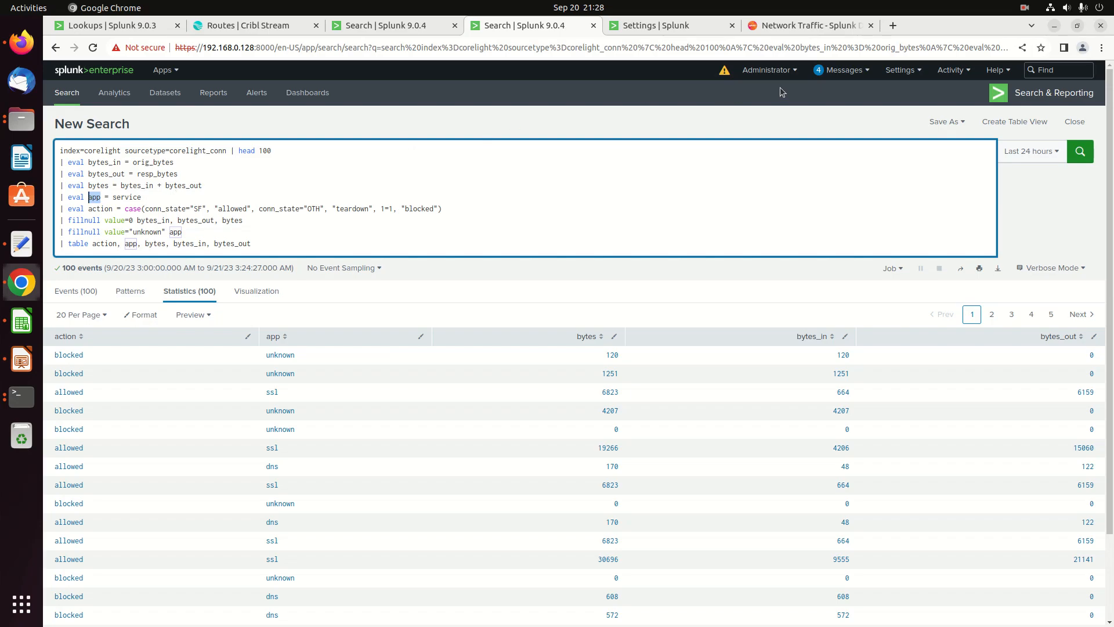
{"action": "left_click", "coordinate": [646, 30]}
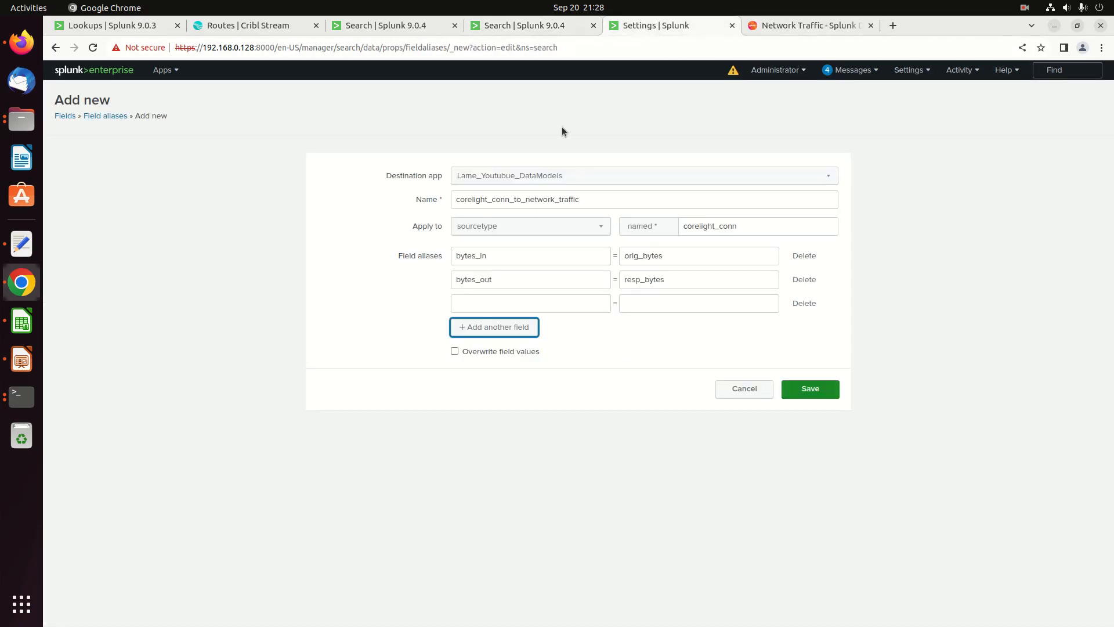
{"action": "left_click", "coordinate": [475, 302]}
{"action": "key", "text": "ctrl+v"}
{"action": "key", "text": "Tab"}
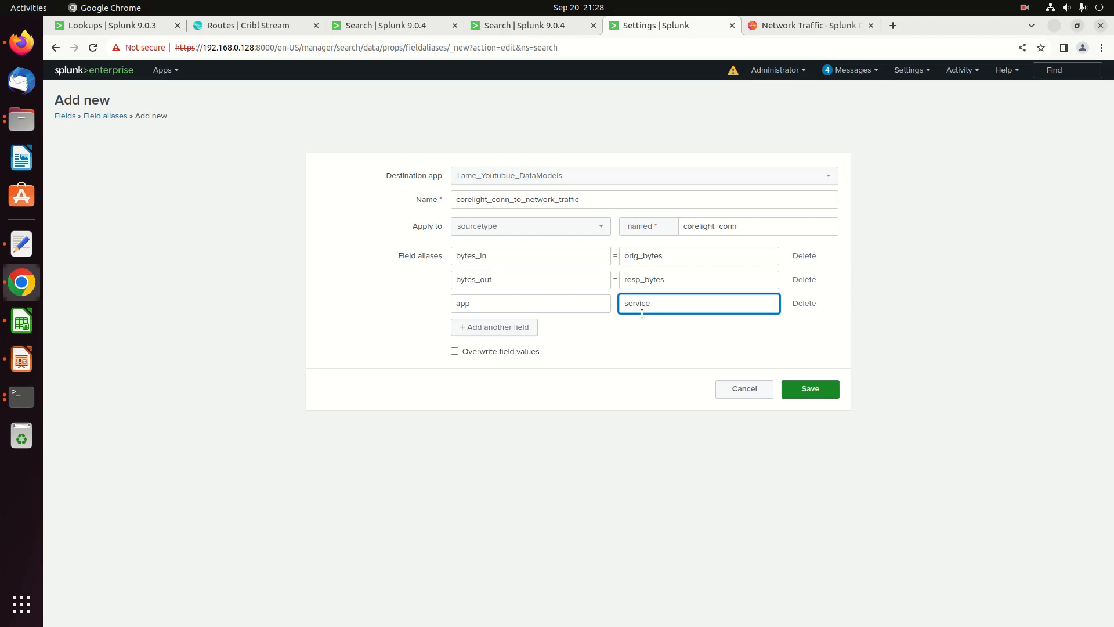
{"action": "left_click", "coordinate": [496, 328]}
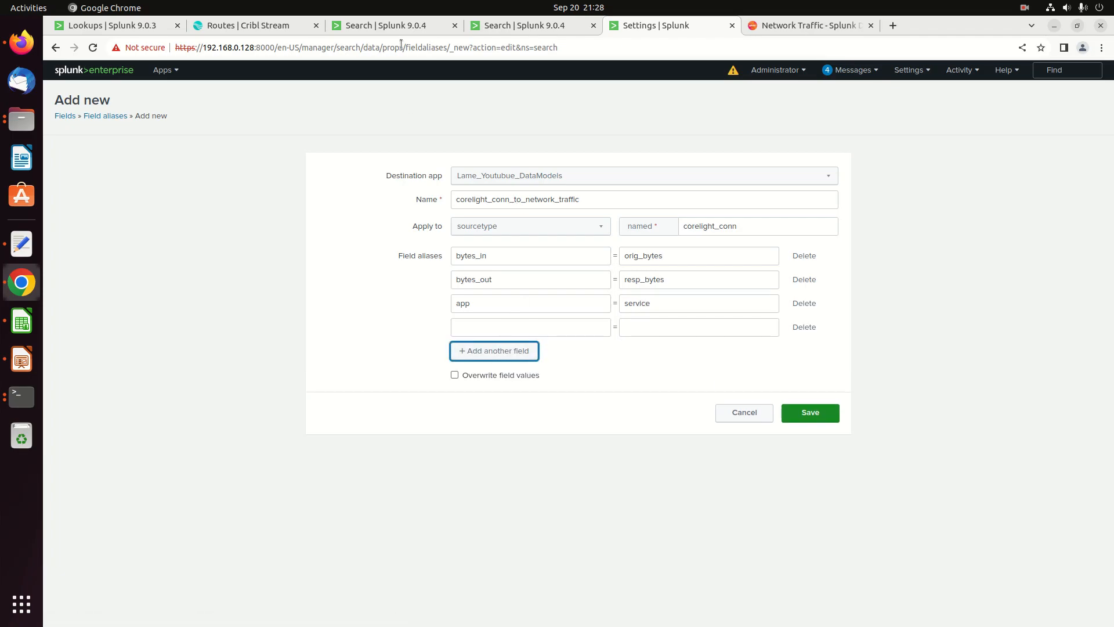
Review the search query's eval lines, remove the empty fourth alias pair, and save the field alias definition.
{"action": "left_click", "coordinate": [394, 27]}
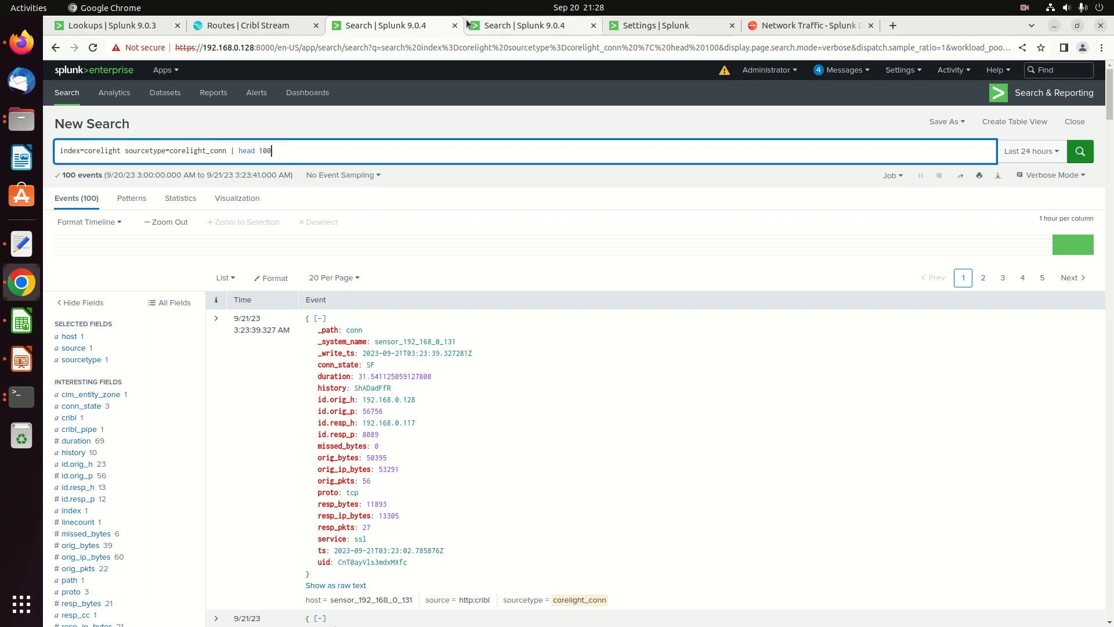
{"action": "left_click", "coordinate": [487, 28]}
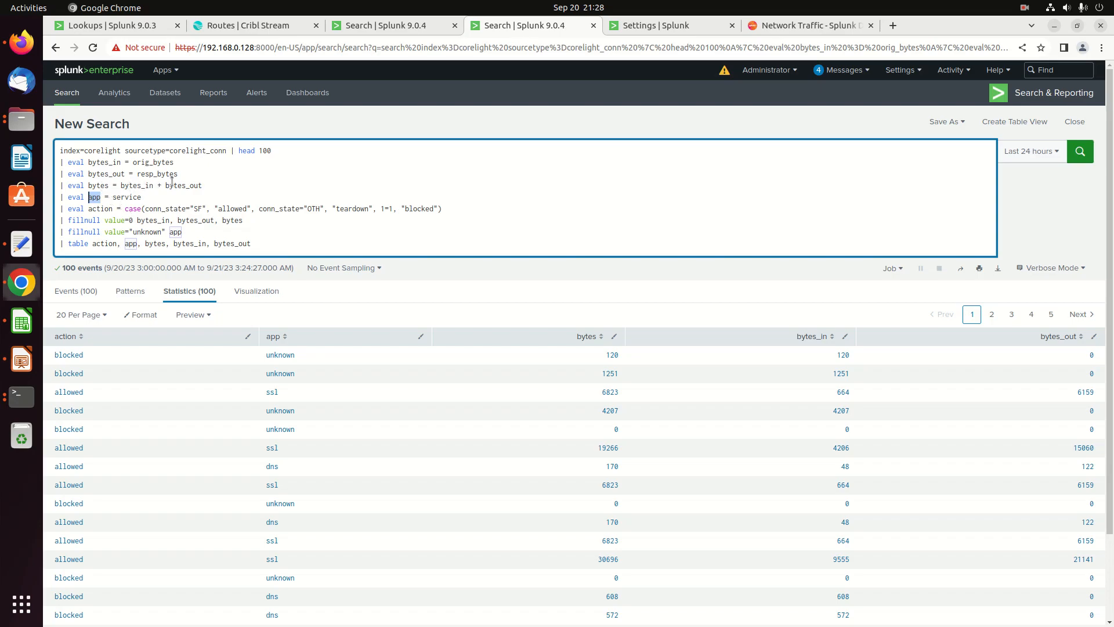
{"action": "left_click", "coordinate": [642, 42]}
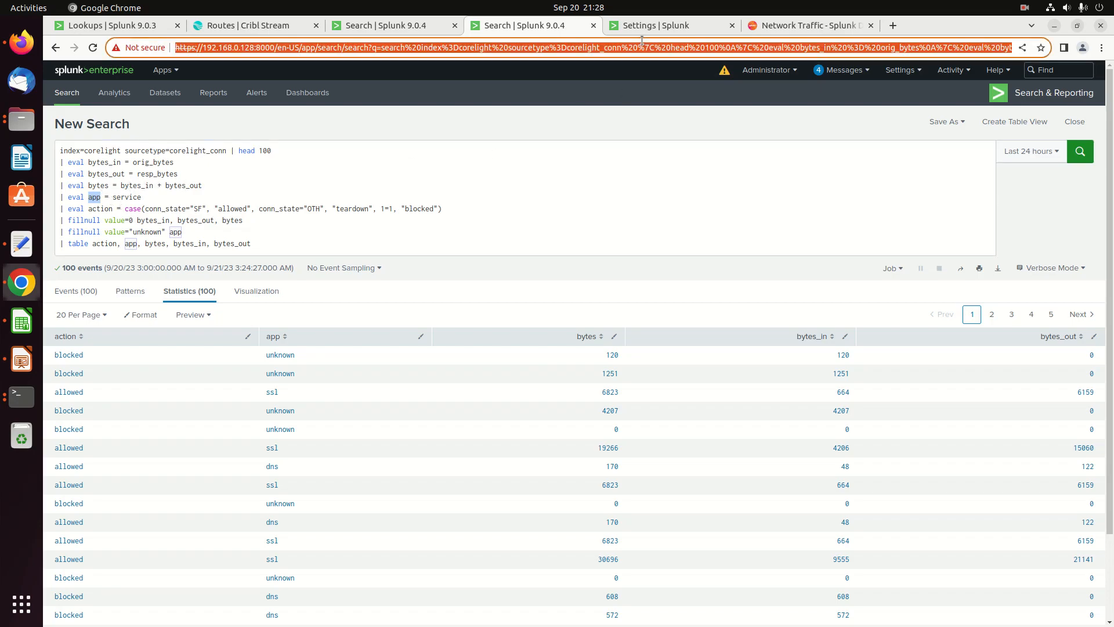
{"action": "left_click", "coordinate": [643, 30]}
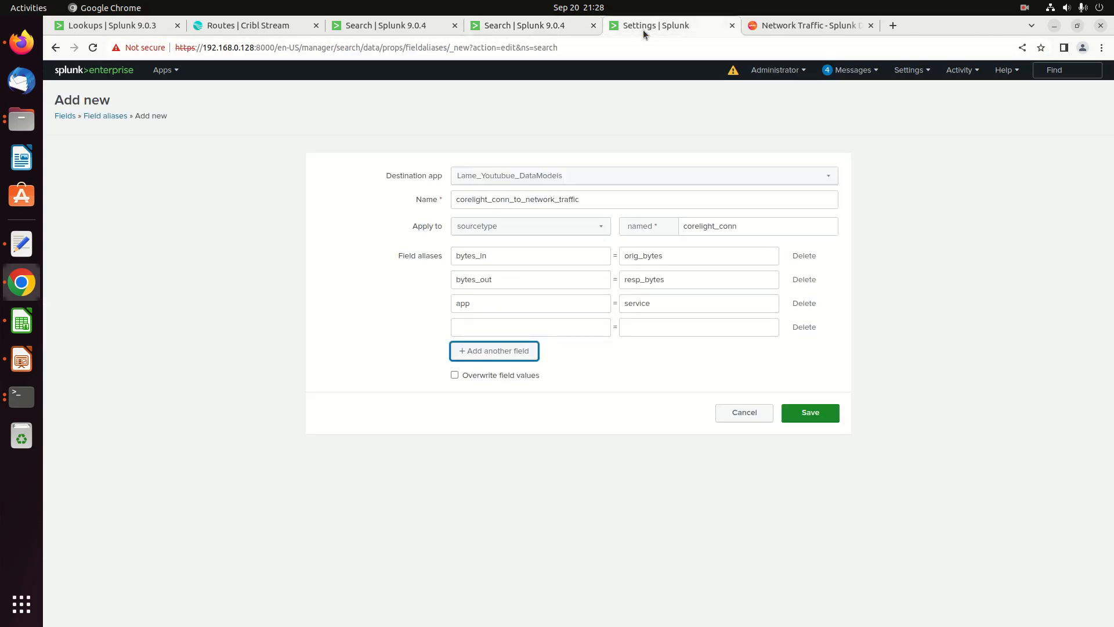
{"action": "left_click", "coordinate": [805, 327]}
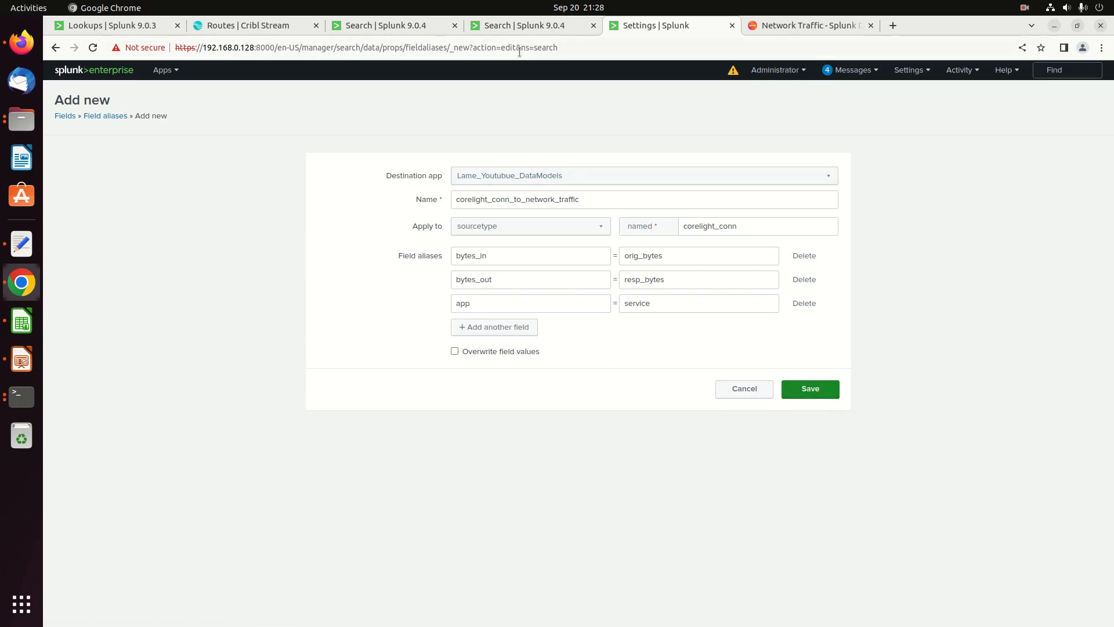
{"action": "left_click", "coordinate": [524, 25]}
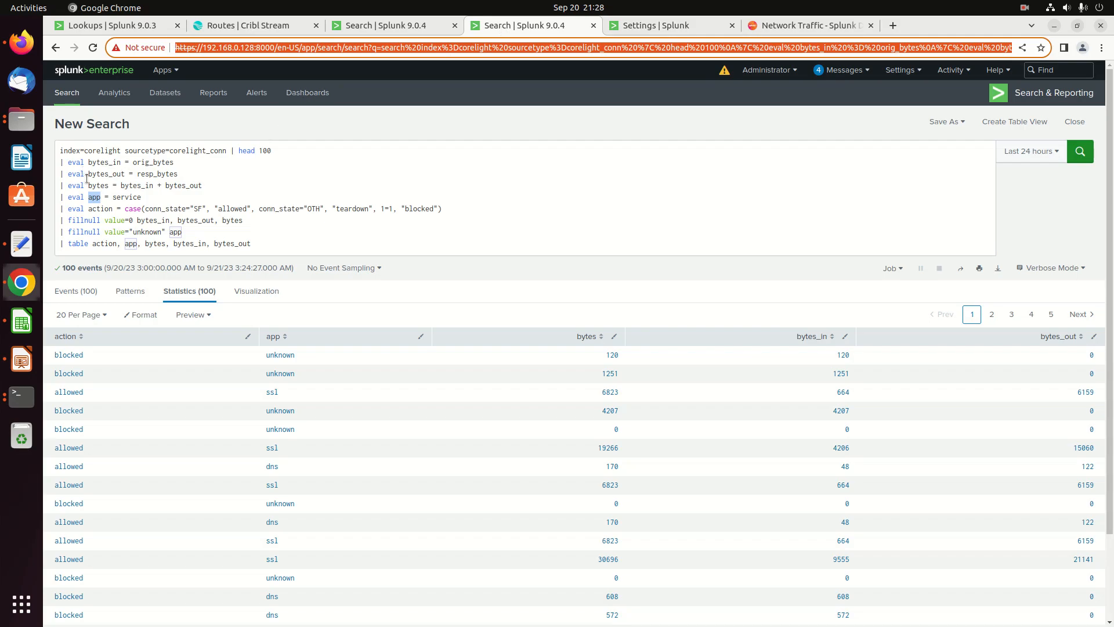
{"action": "left_click", "coordinate": [693, 31]}
{"action": "left_click", "coordinate": [820, 393]}
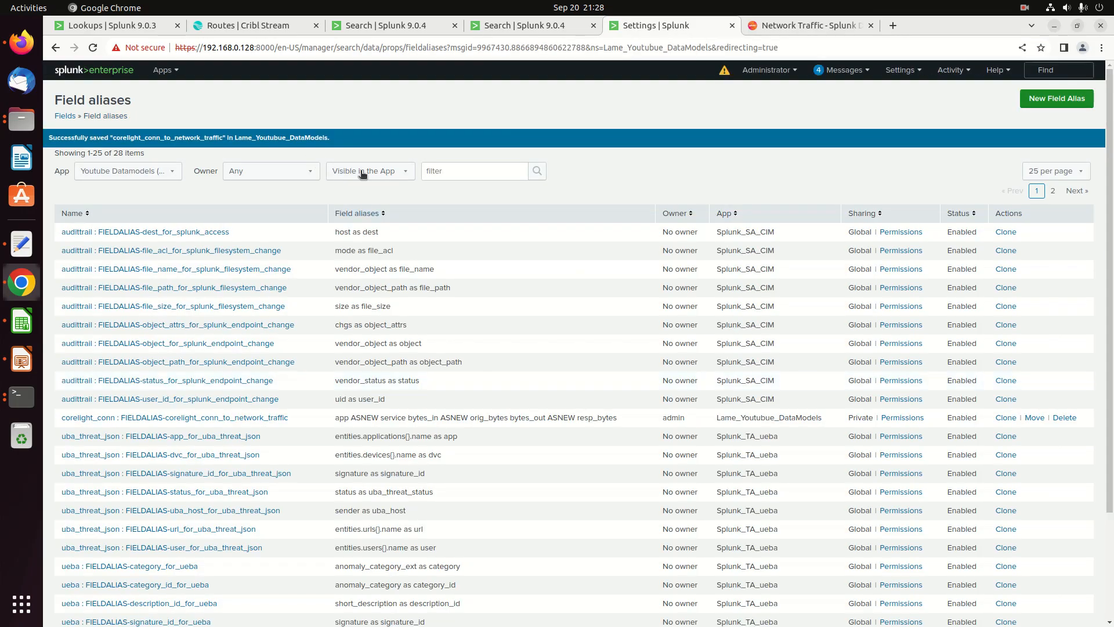
Filter the field aliases list by corelight_conn_to.
{"action": "left_click", "coordinate": [478, 171]}
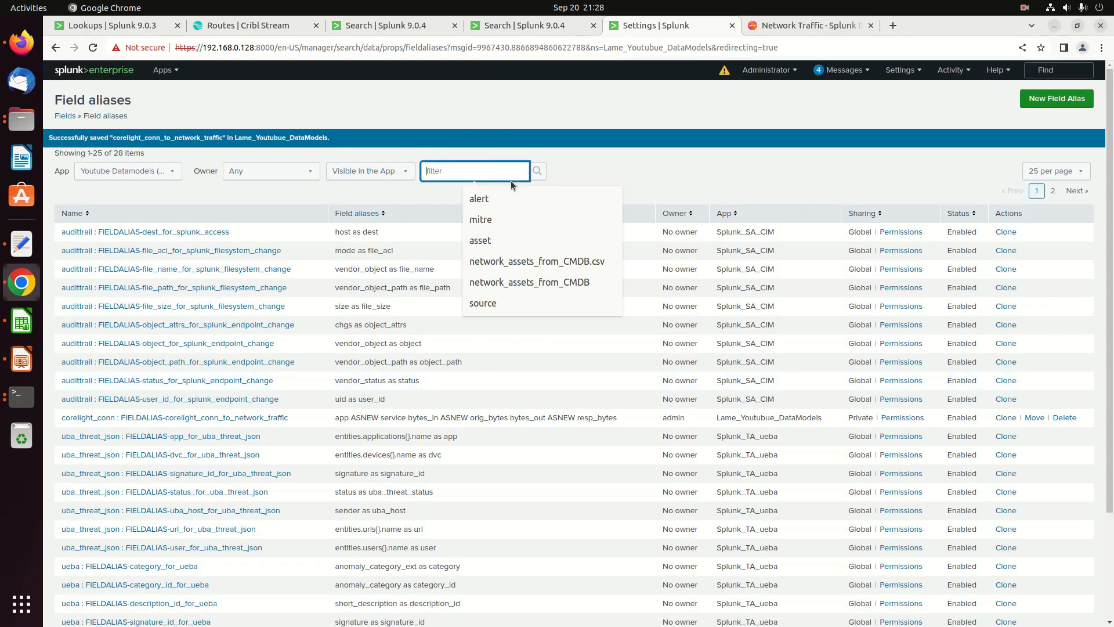
{"action": "type", "text": "corelight_con"}
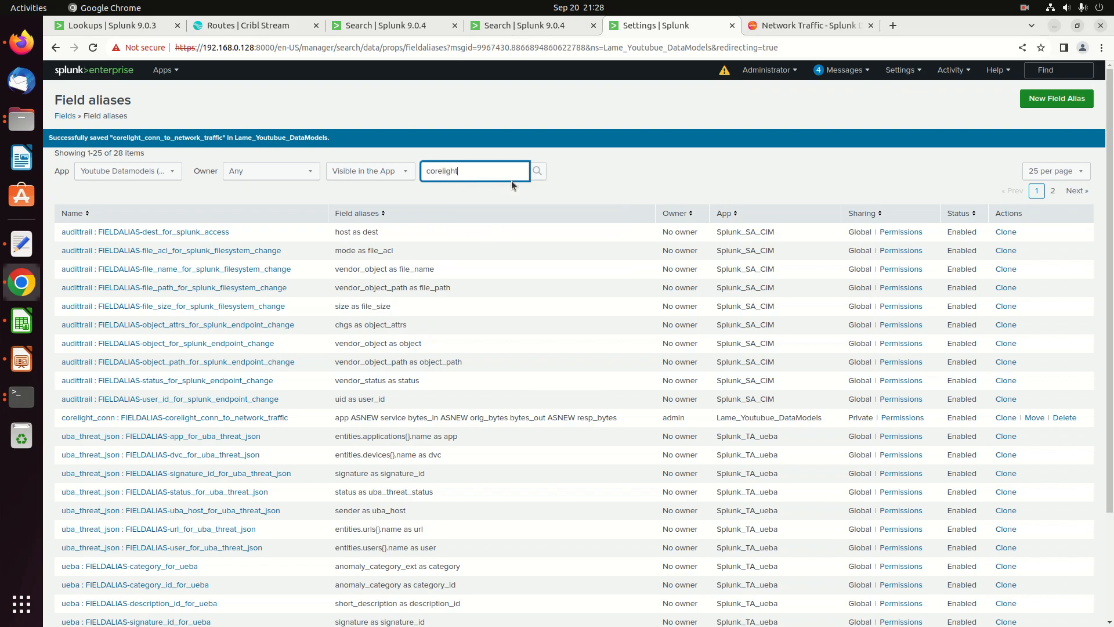
{"action": "type", "text": "n_to"}
{"action": "key", "text": "Return"}
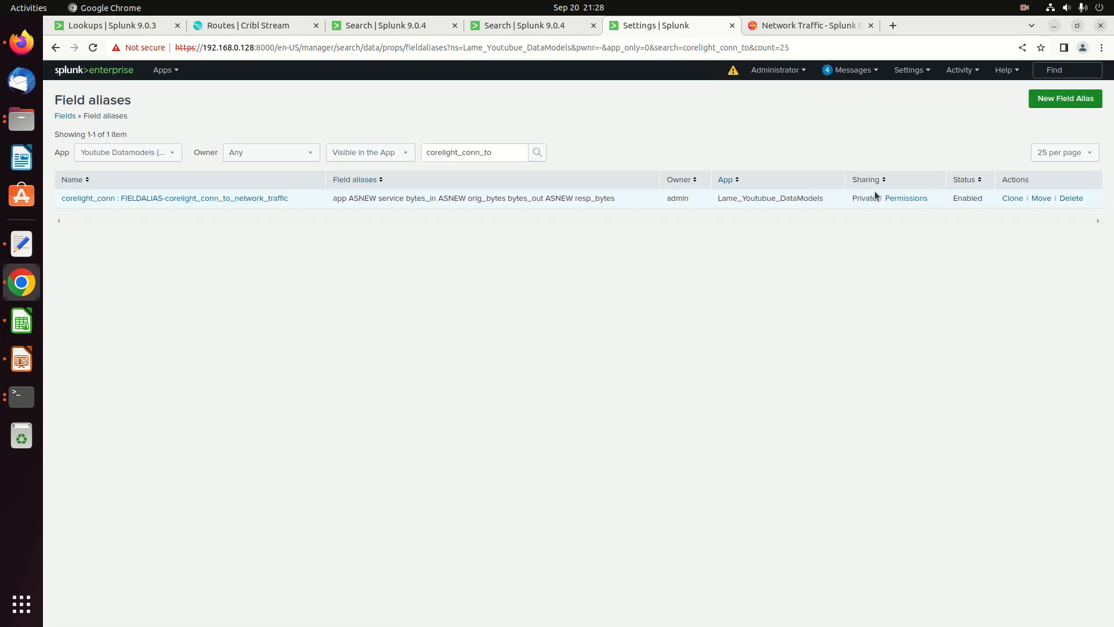
Share the corelight_conn_to_network_traffic alias with all apps, granting read to Everyone and write to admin, and save the permissions.
{"action": "left_click", "coordinate": [907, 199]}
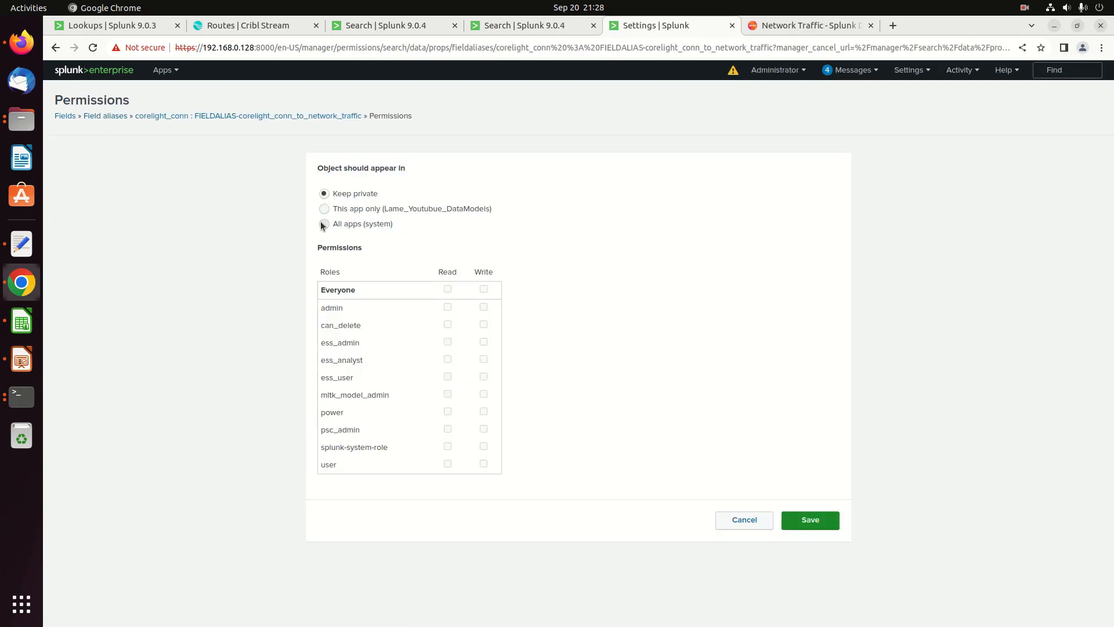
{"action": "left_click", "coordinate": [324, 224]}
{"action": "left_click", "coordinate": [449, 289]}
{"action": "left_click", "coordinate": [484, 307]}
{"action": "left_click", "coordinate": [829, 520]}
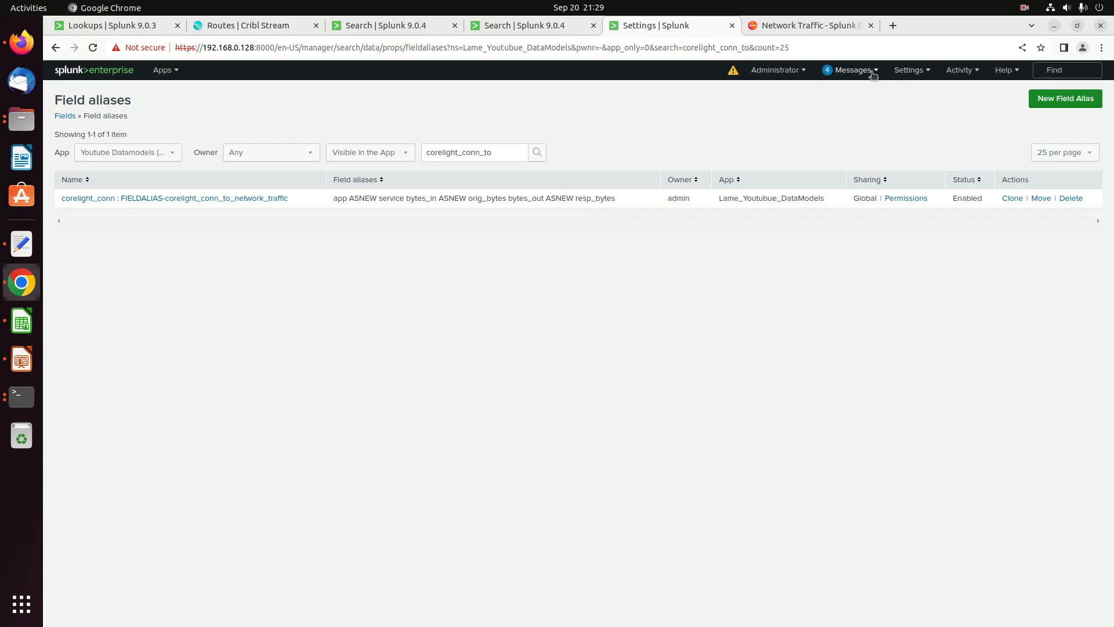
Start a new calculated field in the Lame_Youtubue_DataModels app, applied to the sourcetype corelight_conn.
{"action": "left_click", "coordinate": [909, 69]}
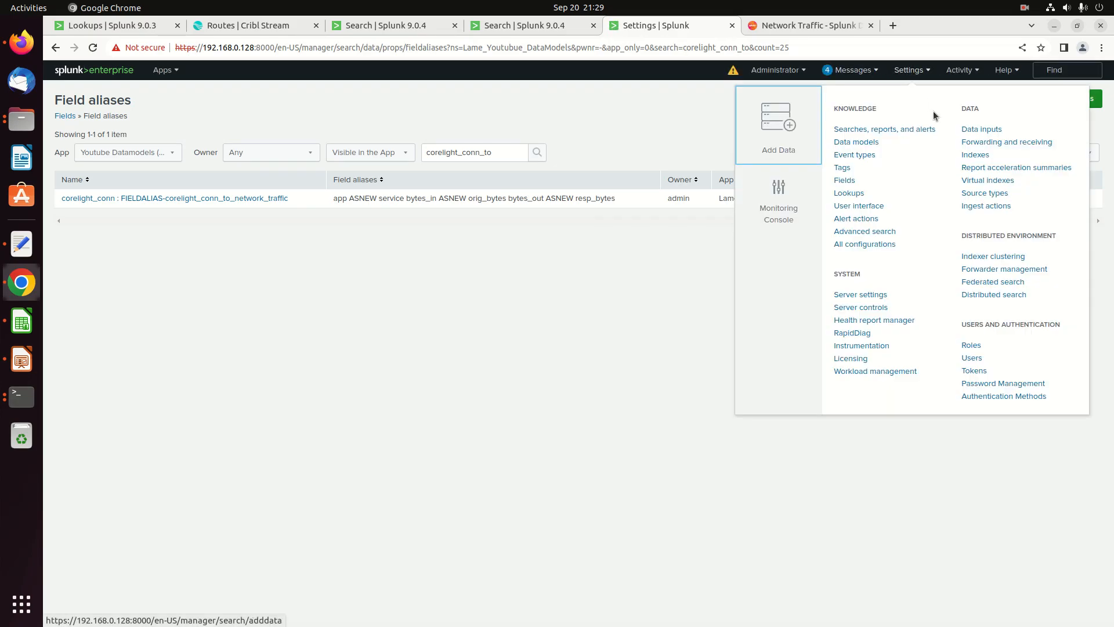
{"action": "left_click", "coordinate": [847, 181]}
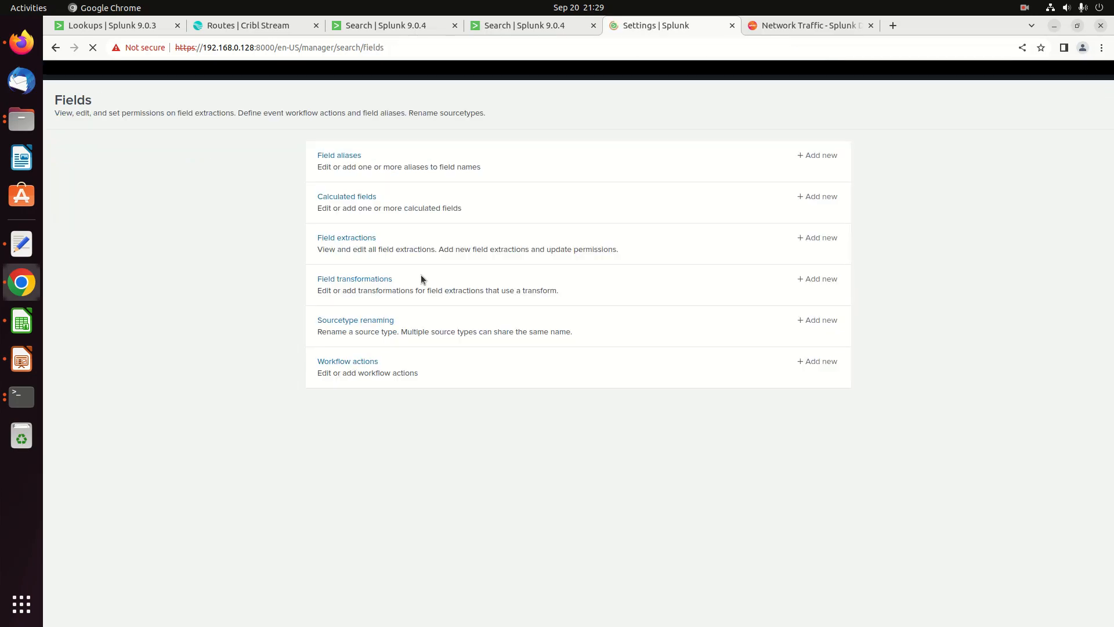
{"action": "left_click", "coordinate": [361, 197]}
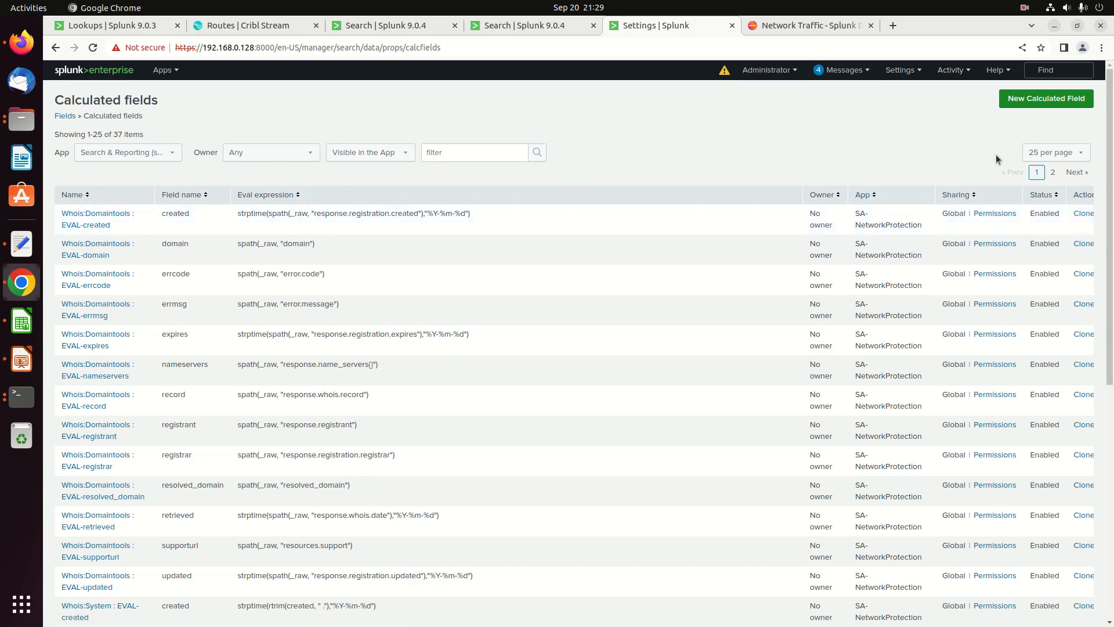
{"action": "left_click", "coordinate": [1031, 100]}
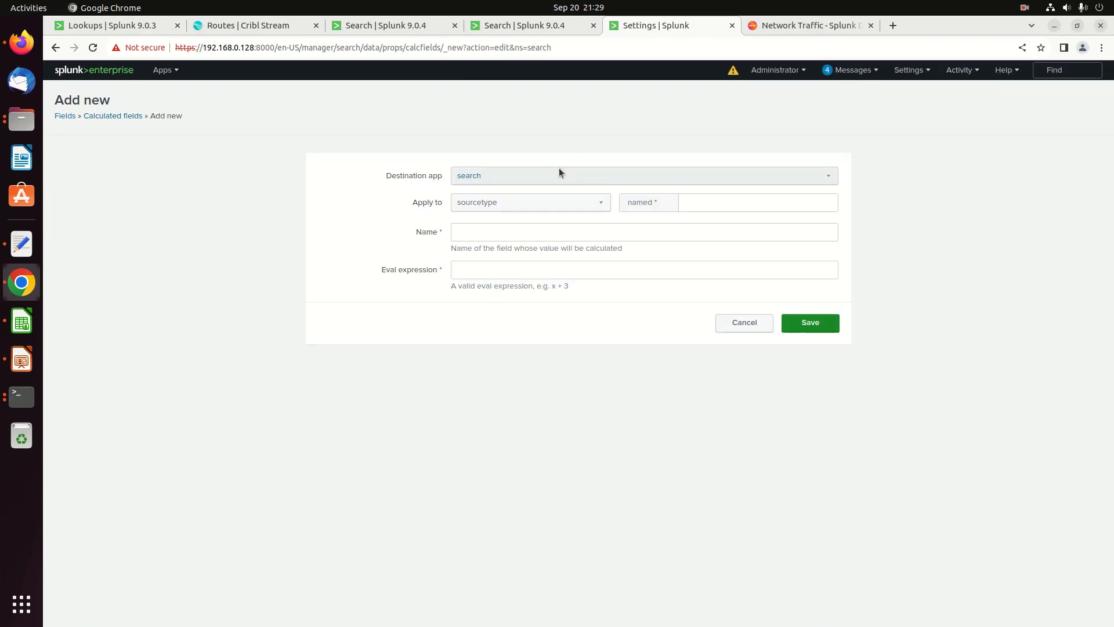
{"action": "left_click", "coordinate": [559, 174]}
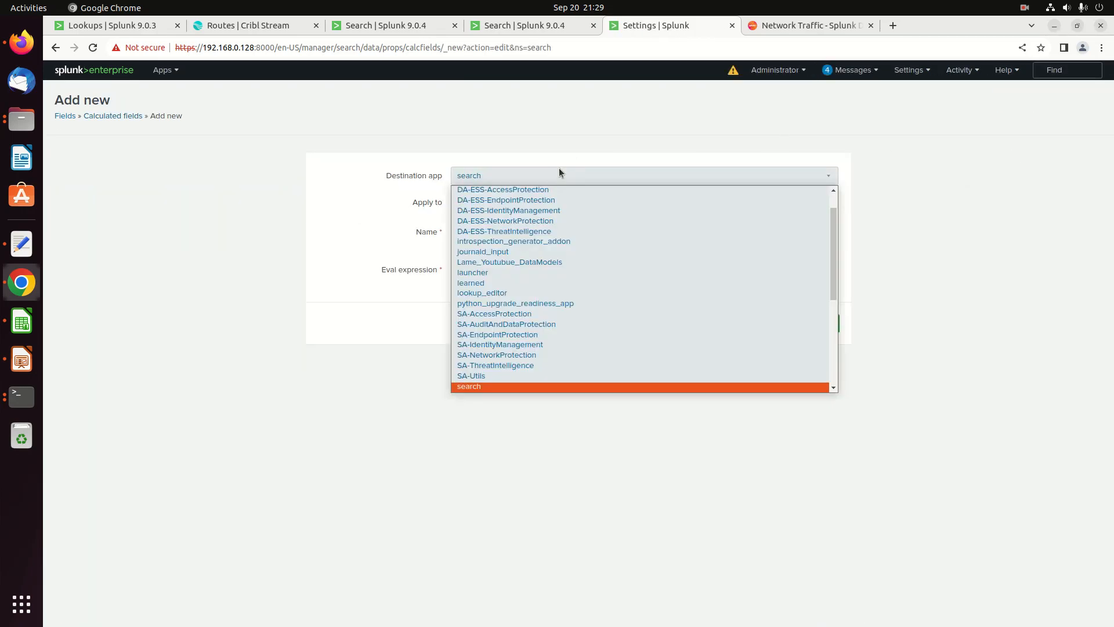
{"action": "scroll", "coordinate": [540, 254], "scroll_direction": "down", "scroll_amount": 2}
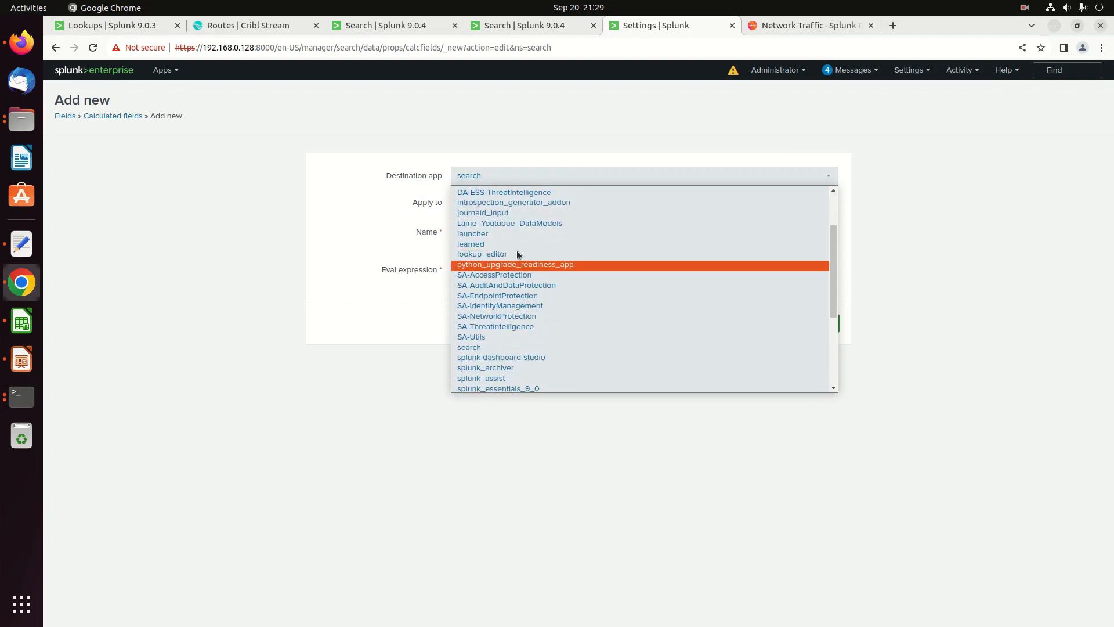
{"action": "left_click", "coordinate": [511, 223]}
{"action": "left_click", "coordinate": [765, 199]}
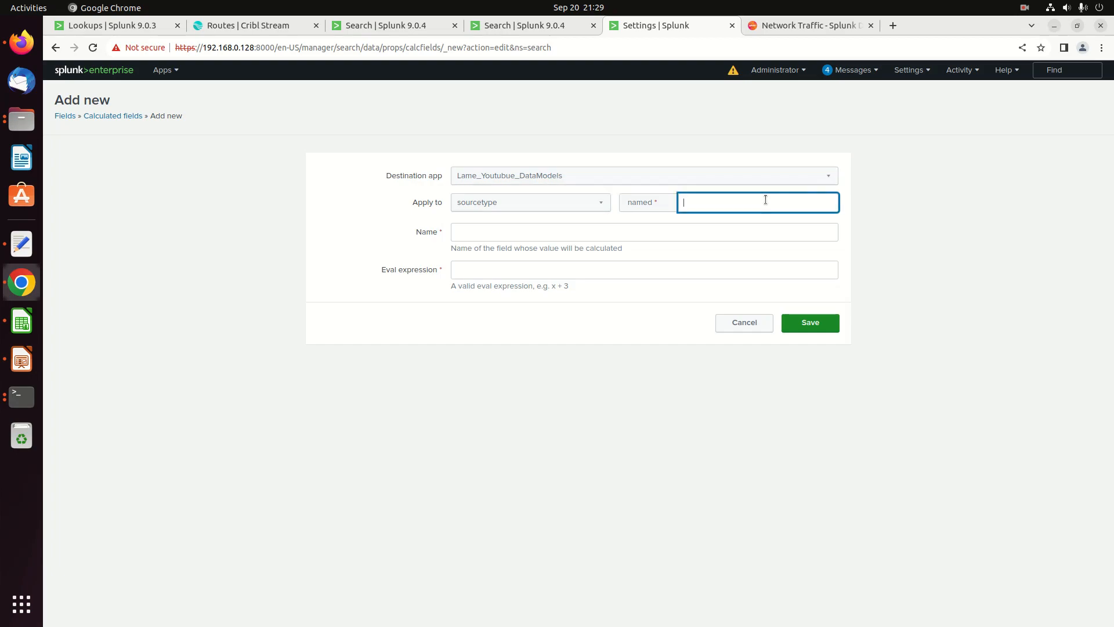
{"action": "type", "text": "corelight_conn"}
Name the calculated field bytes, copying the name from the eval line in the search query.
{"action": "left_click", "coordinate": [680, 238]}
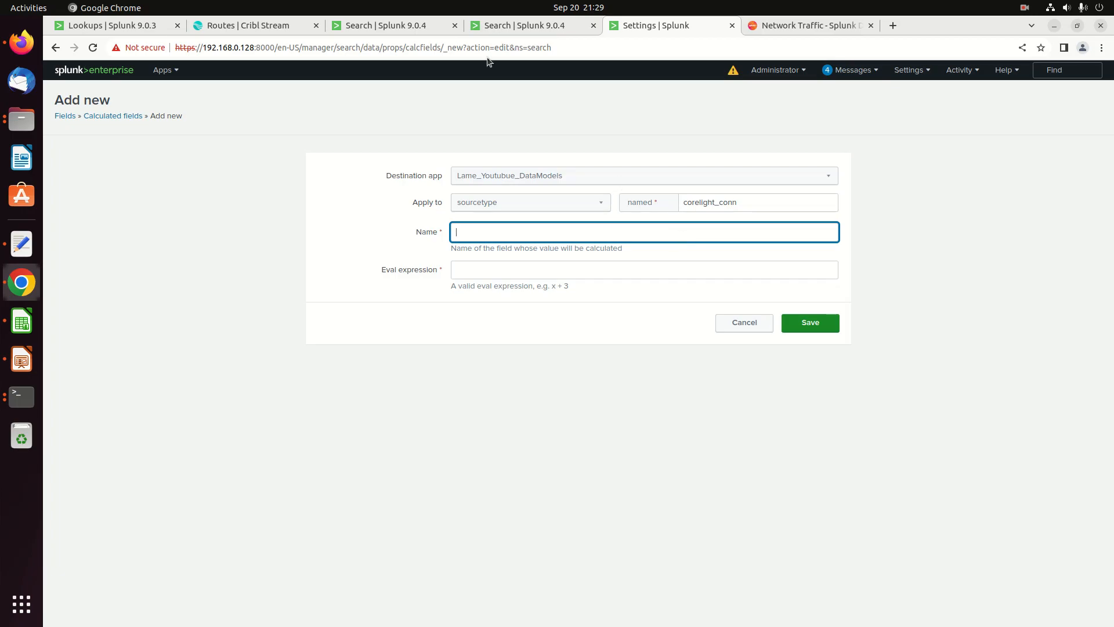
{"action": "left_click", "coordinate": [359, 28]}
{"action": "left_click", "coordinate": [530, 26]}
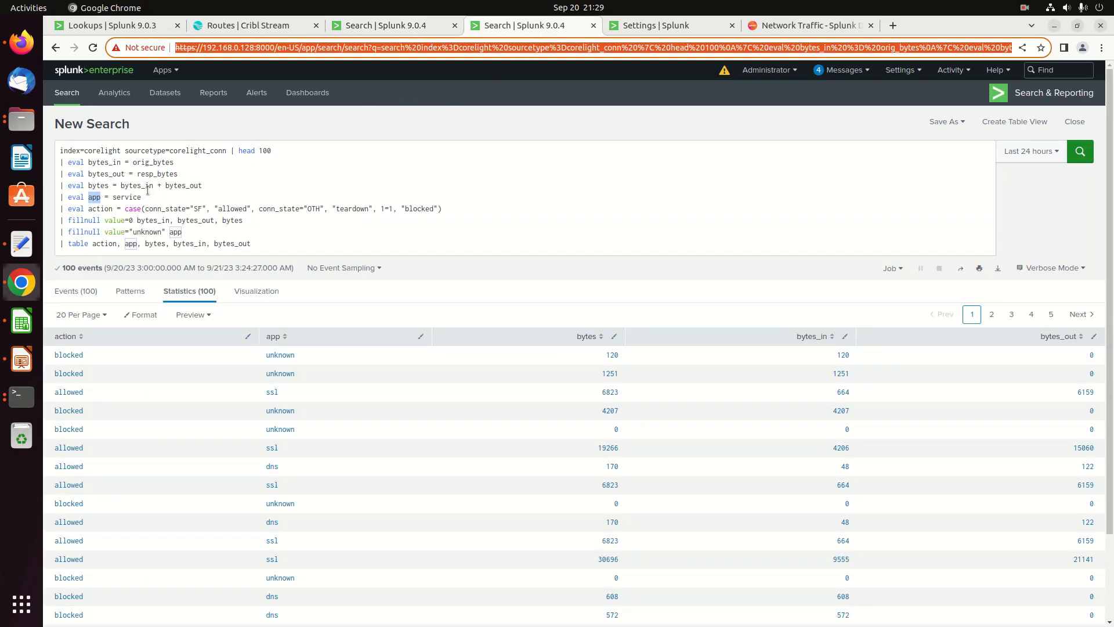
{"action": "double_click", "coordinate": [104, 186]}
{"action": "key", "text": "ctrl+c"}
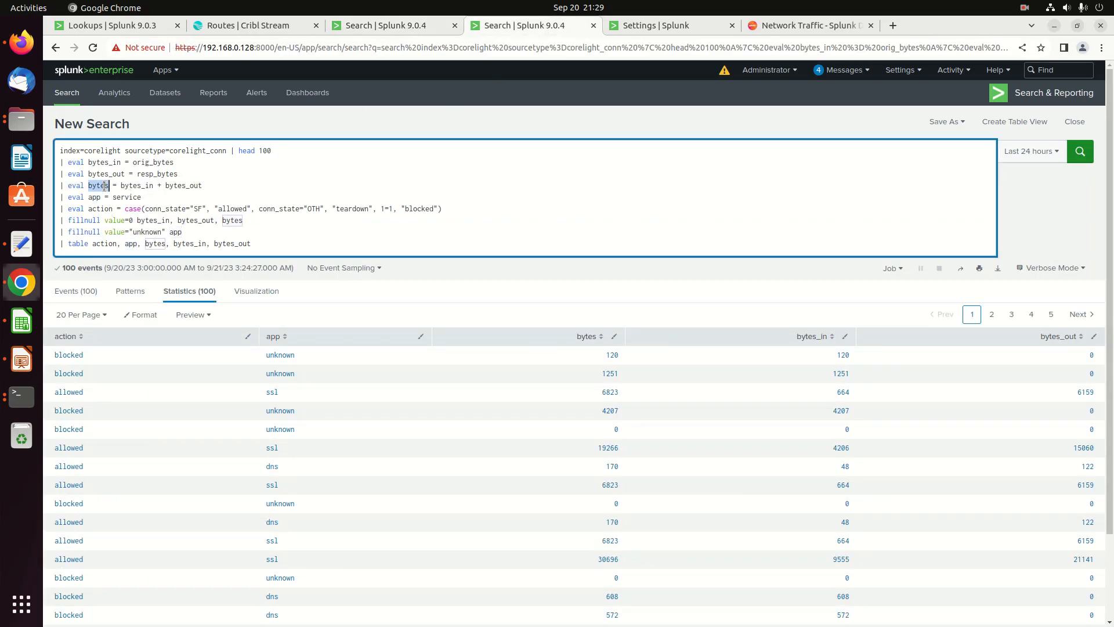
{"action": "left_click", "coordinate": [663, 30]}
{"action": "key", "text": "ctrl+v"}
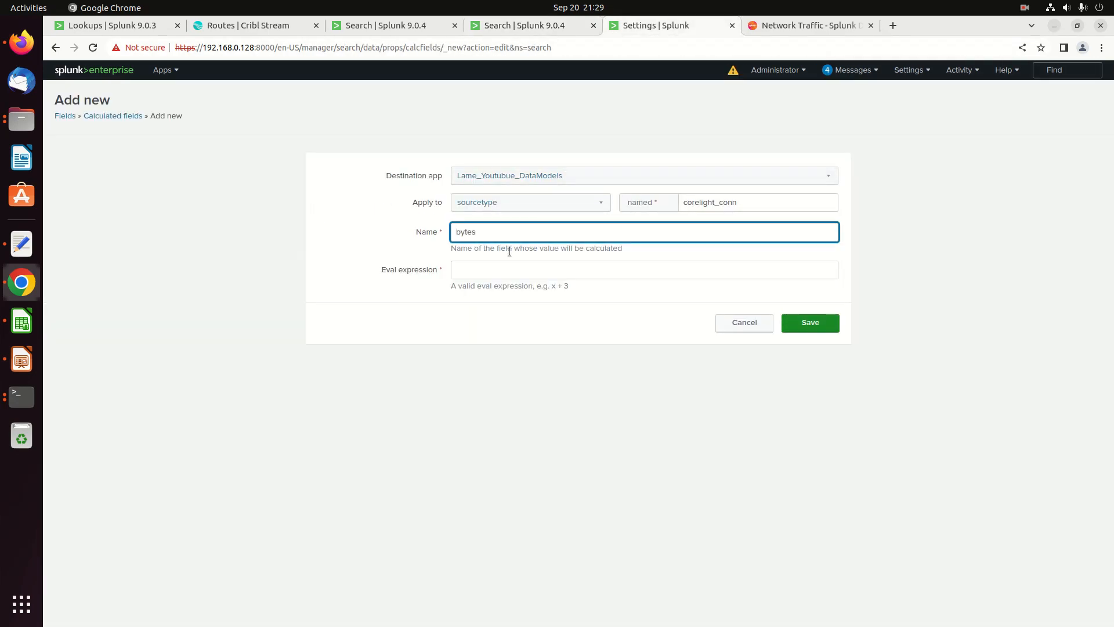
Set the eval expression to bytes_in + bytes_out, copied from the search query, and save the calculated field.
{"action": "left_click", "coordinate": [534, 271]}
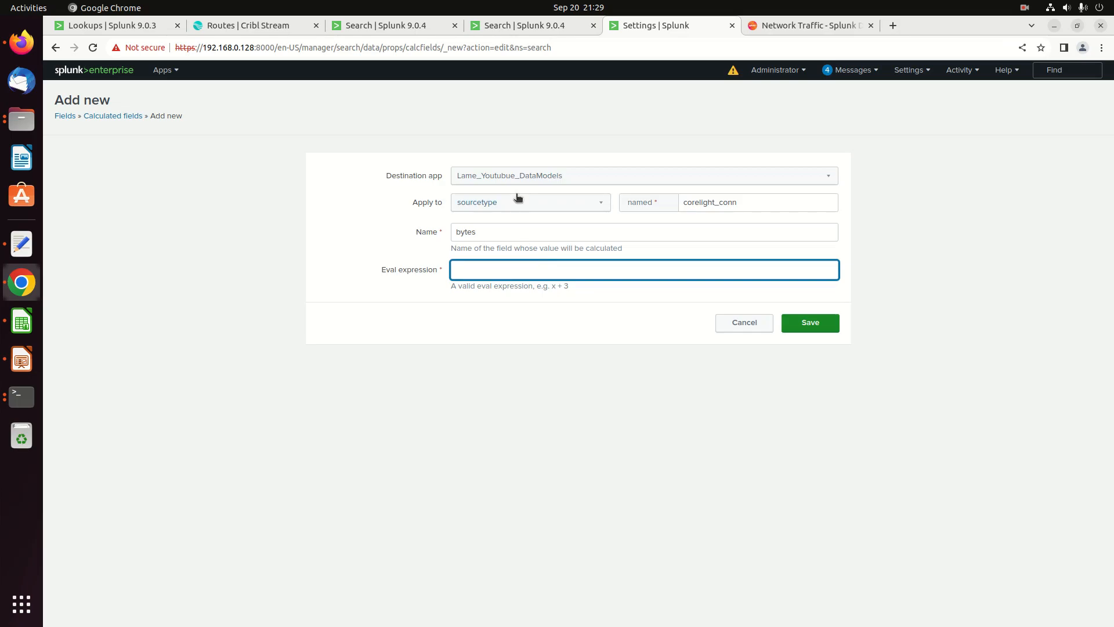
{"action": "left_click", "coordinate": [514, 25]}
{"action": "left_click_drag", "start_coordinate": [121, 185], "coordinate": [201, 185]}
{"action": "key", "text": "ctrl+c"}
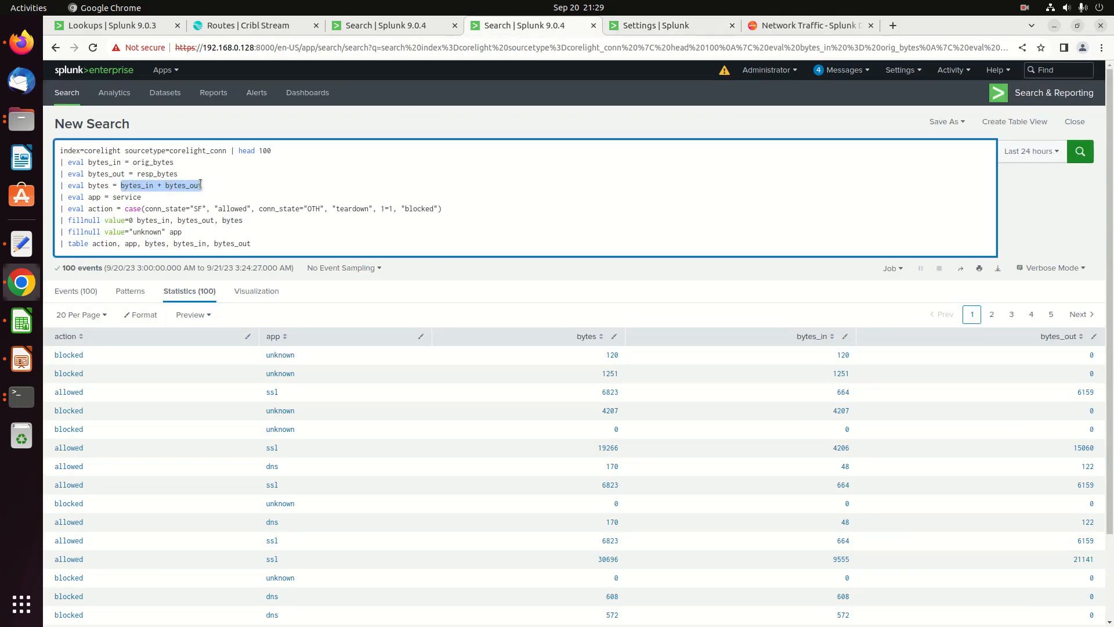
{"action": "left_click", "coordinate": [406, 27]}
{"action": "left_click", "coordinate": [649, 29]}
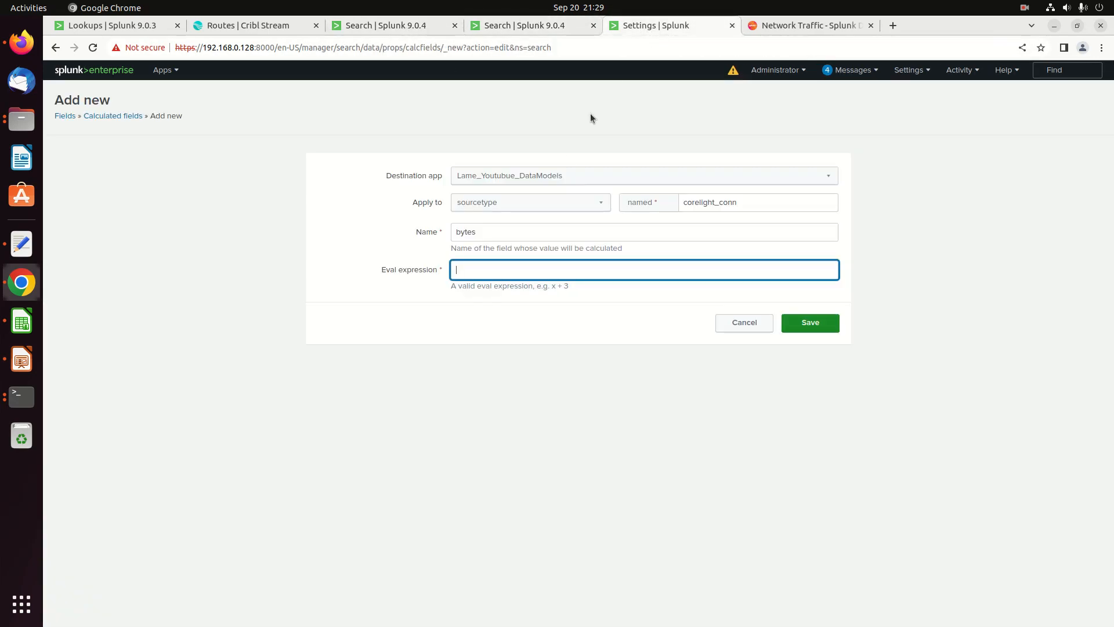
{"action": "left_click", "coordinate": [534, 268]}
{"action": "key", "text": "ctrl+v"}
{"action": "left_click", "coordinate": [810, 324]}
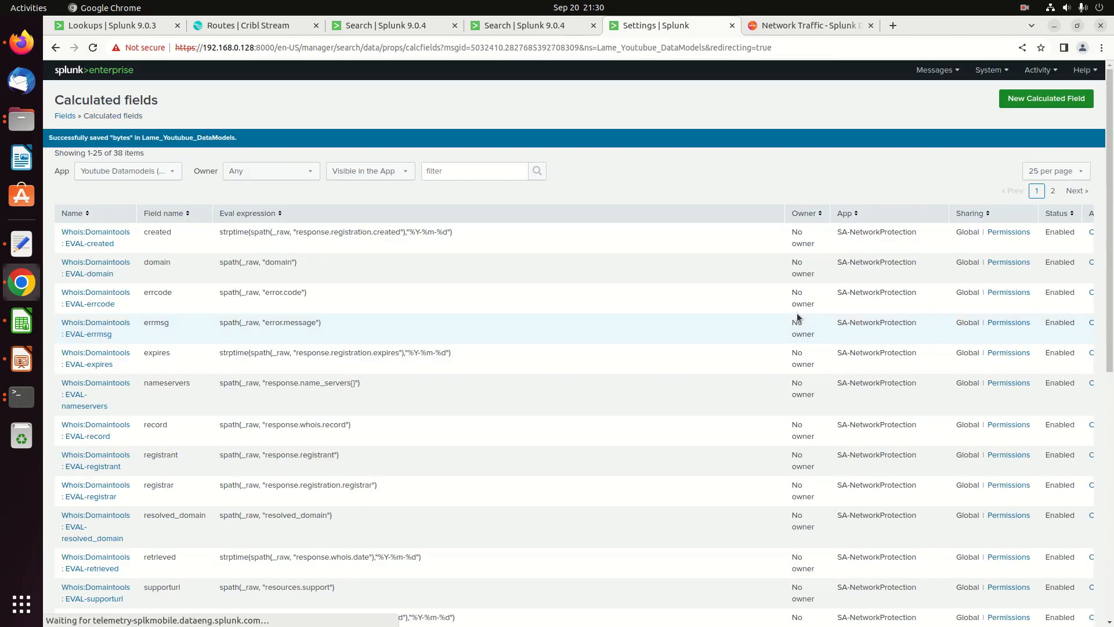
Filter the calculated fields list by bytes.
{"action": "left_click", "coordinate": [470, 173]}
{"action": "type", "text": "byt"}
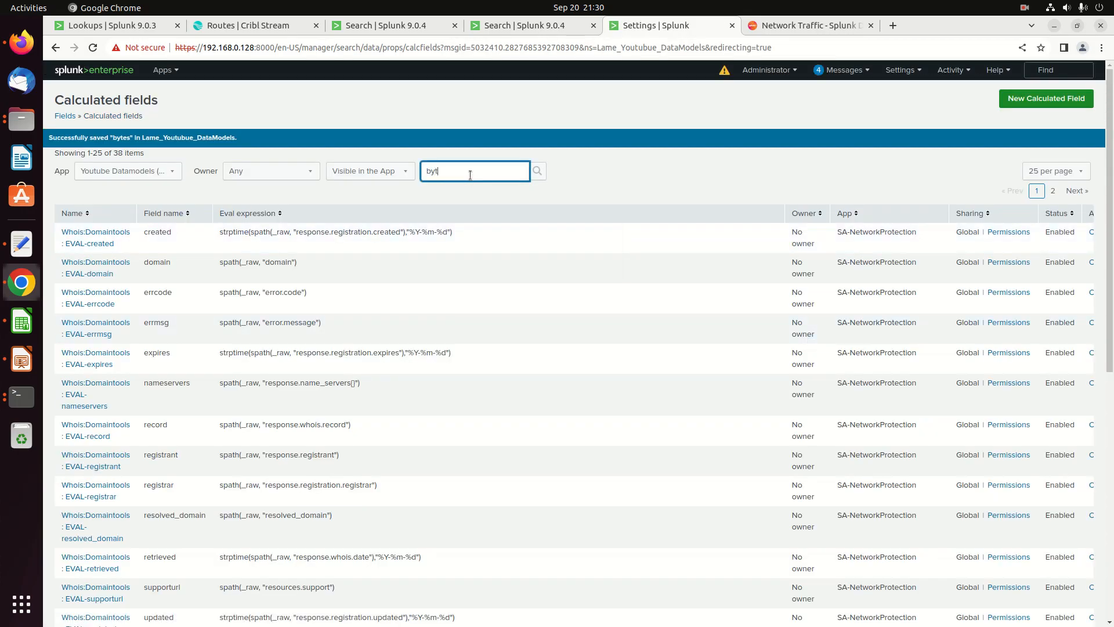
{"action": "type", "text": "es"}
{"action": "key", "text": "Return"}
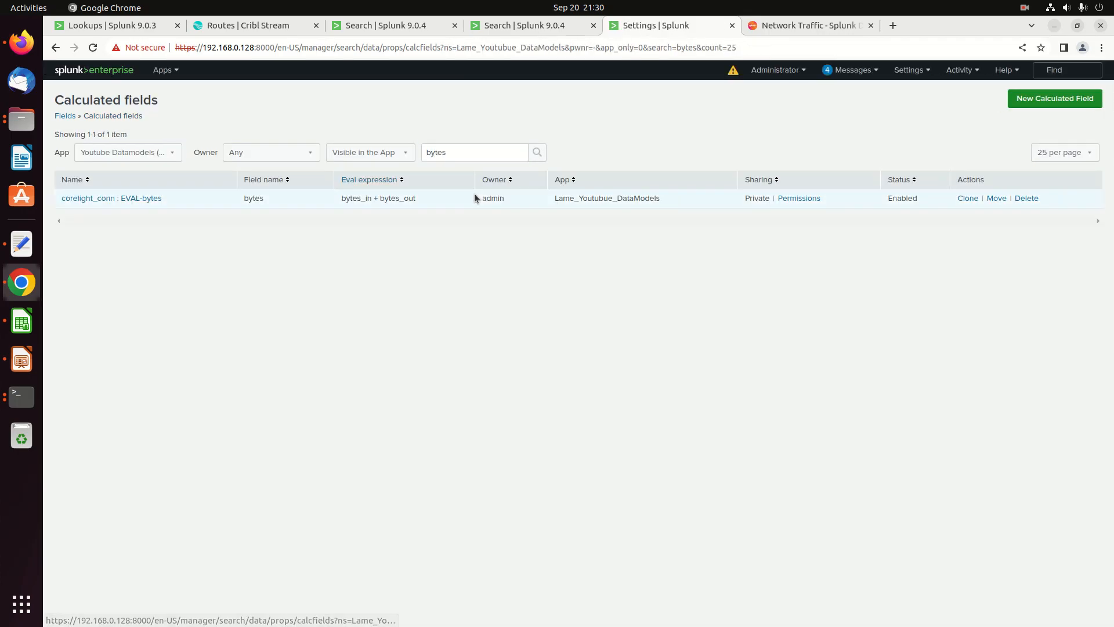
Share the bytes calculated field with all apps, granting read to Everyone and write to admin, and save the permissions.
{"action": "left_click", "coordinate": [811, 199]}
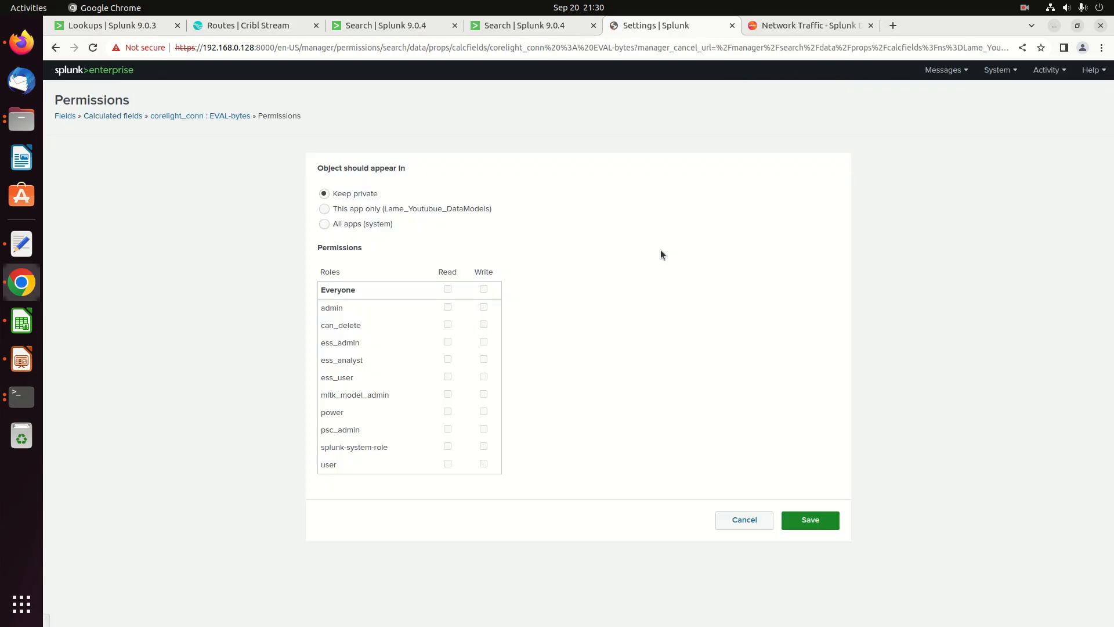
{"action": "left_click", "coordinate": [374, 225]}
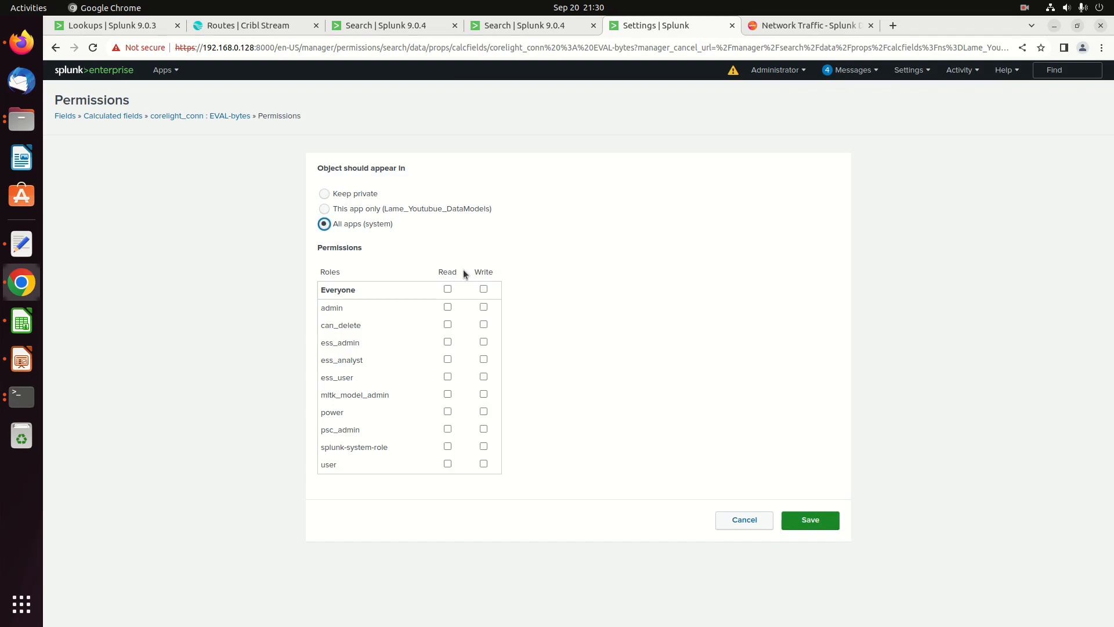
{"action": "left_click", "coordinate": [448, 289]}
{"action": "left_click", "coordinate": [483, 307]}
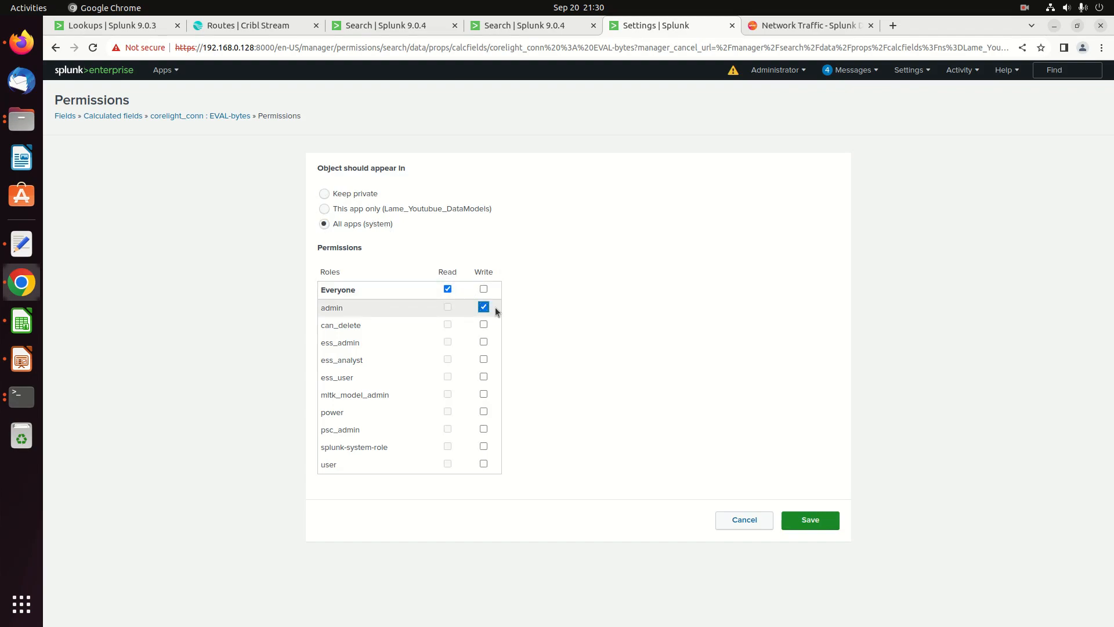
{"action": "left_click", "coordinate": [810, 519]}
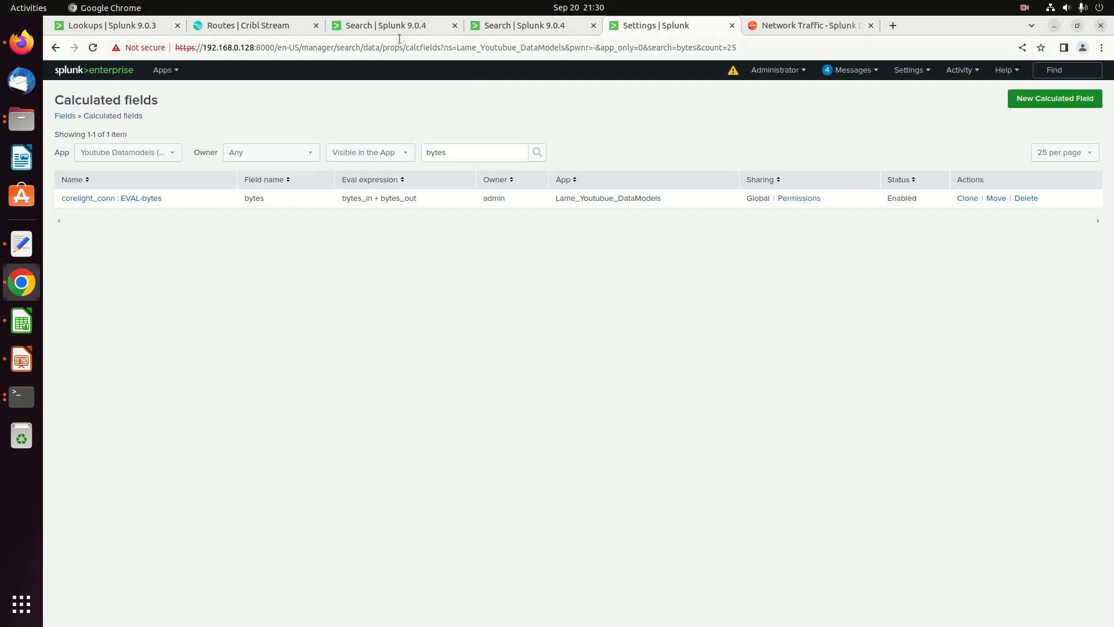
Start a new calculated field named action for the corelight_conn sourcetype in the Lame_Youtubue_DataModels app.
{"action": "left_click", "coordinate": [397, 26]}
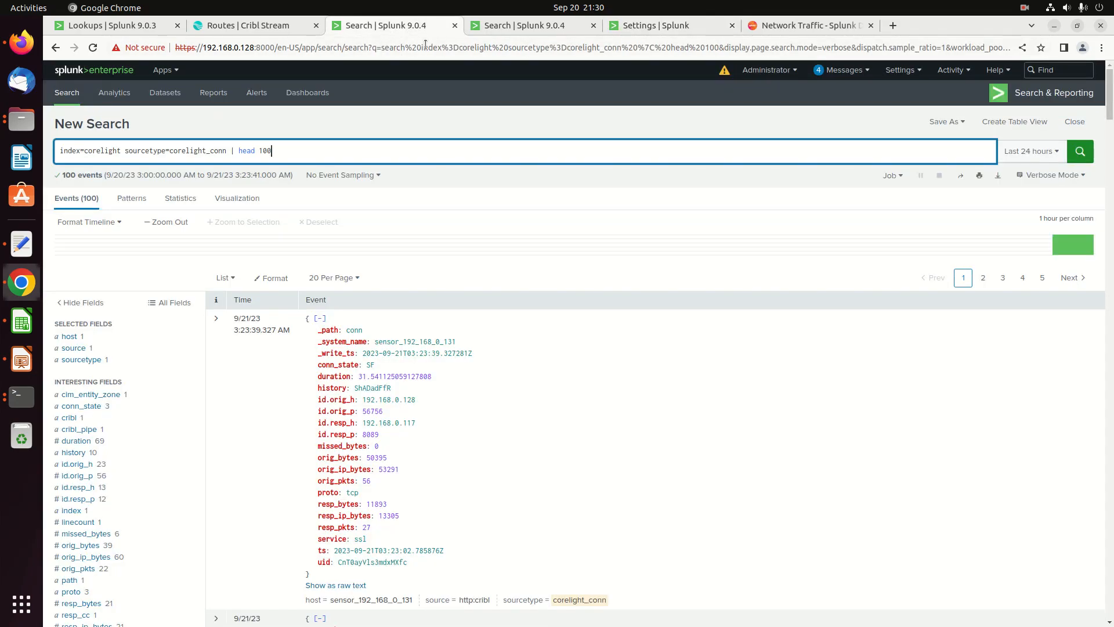
{"action": "left_click", "coordinate": [521, 28]}
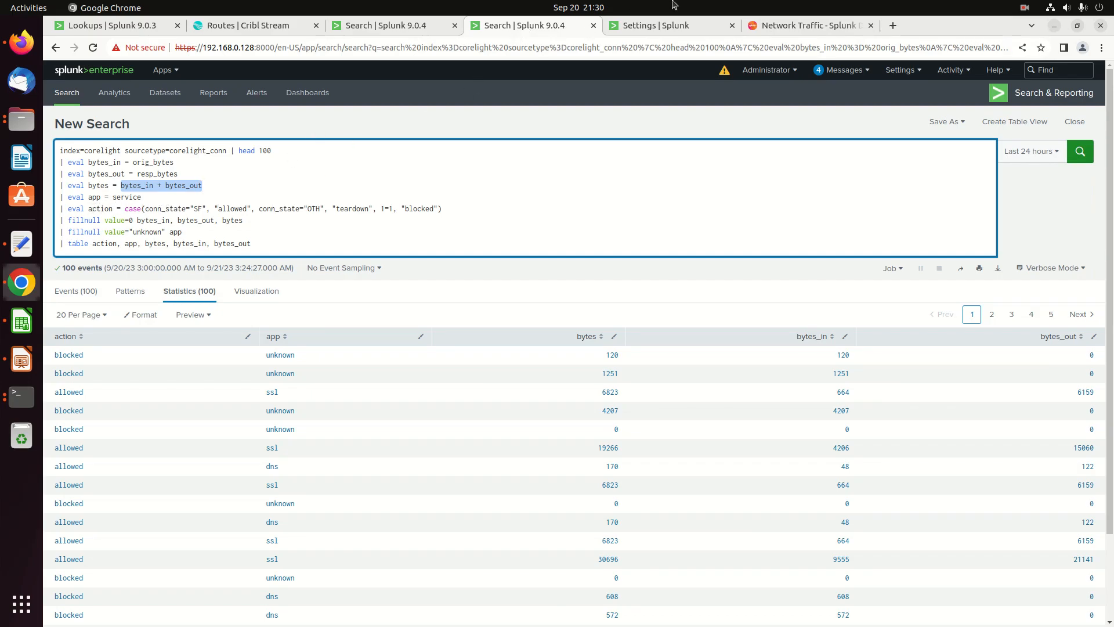
{"action": "left_click", "coordinate": [662, 25]}
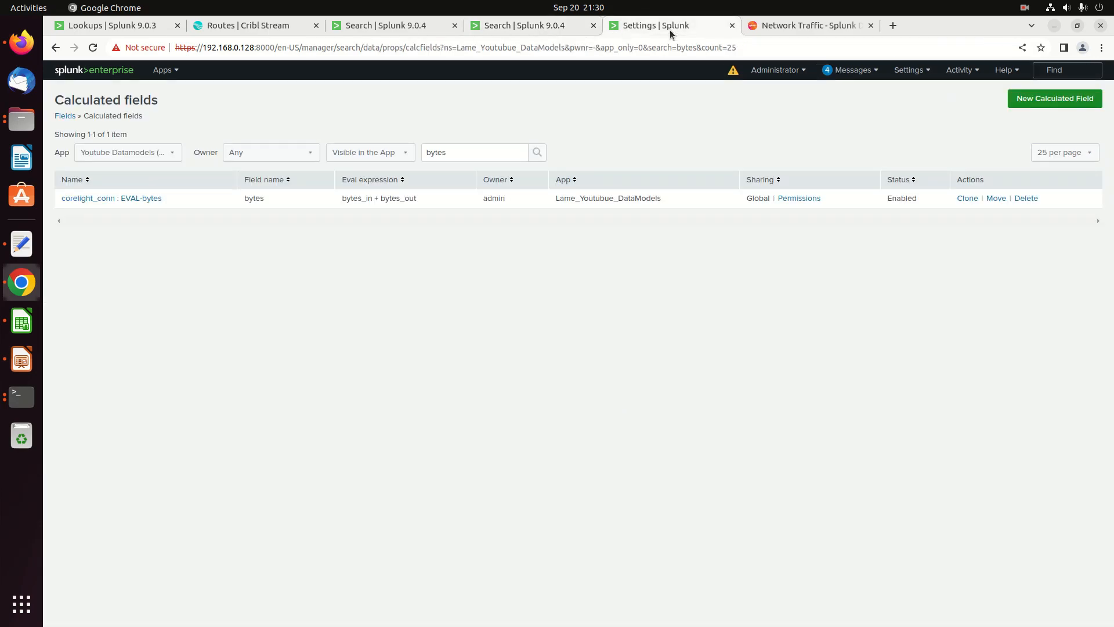
{"action": "left_click", "coordinate": [1062, 100]}
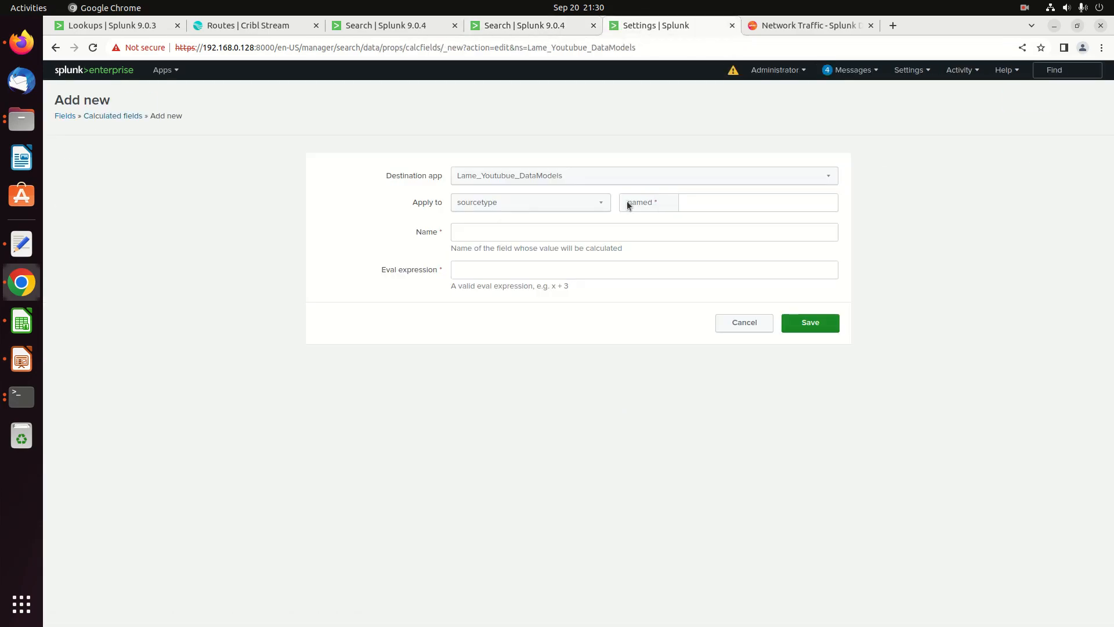
{"action": "left_click", "coordinate": [716, 208]}
{"action": "type", "text": "corelgiht"}
{"action": "type", "text": "igh"}
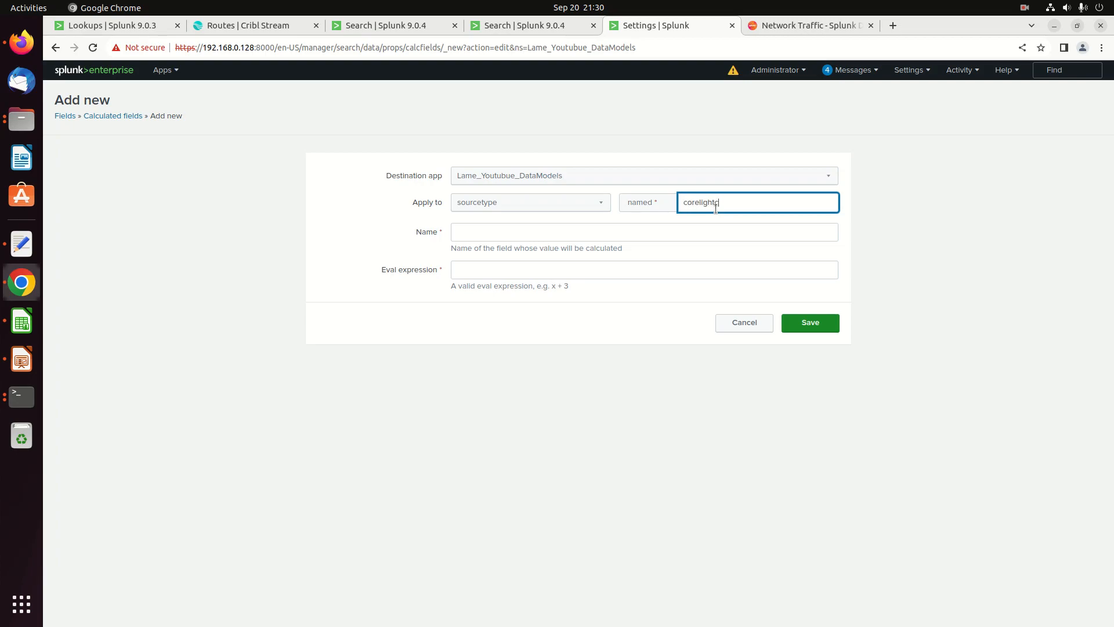
{"action": "type", "text": "tc"}
{"action": "key", "text": "BackSpace"}
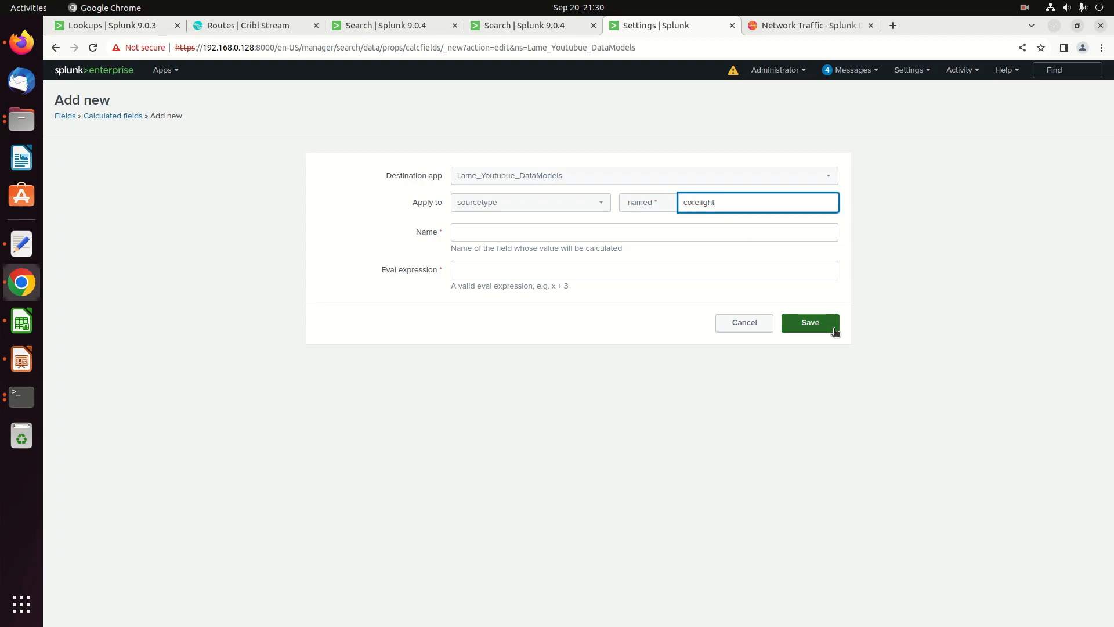
{"action": "type", "text": "_conn"}
{"action": "key", "text": "Tab"}
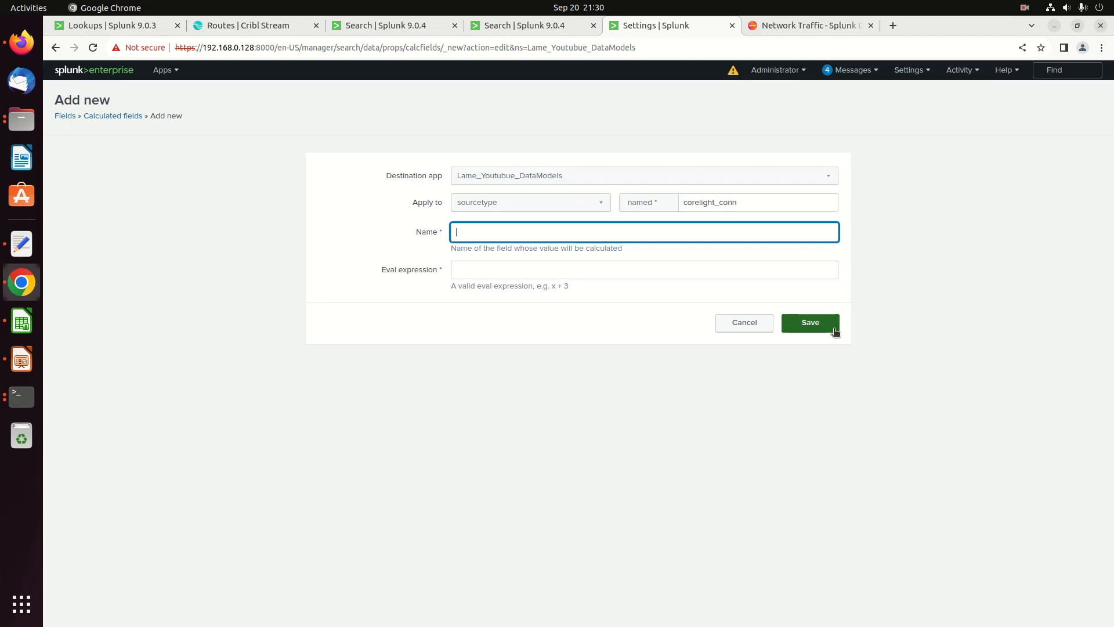
{"action": "type", "text": "action"}
{"action": "key", "text": "Tab"}
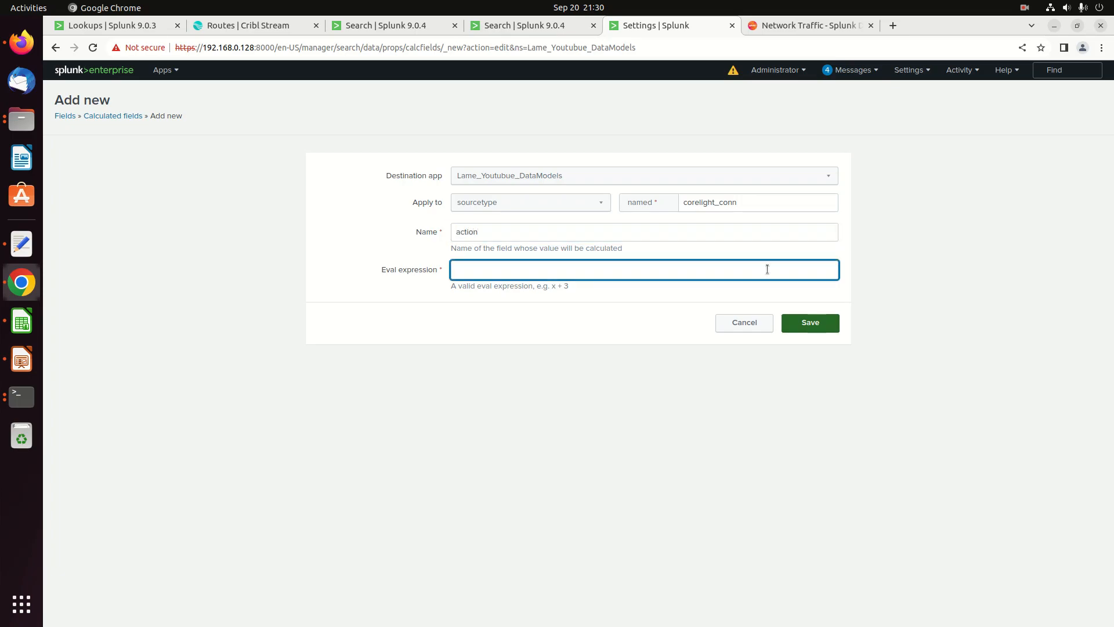
Set the eval expression to case(conn_state="SF", "allowed", conn_state="OTH", "teardown", 1=1, "blocked"), copied from the search query, and save the calculated field.
{"action": "left_click", "coordinate": [555, 29]}
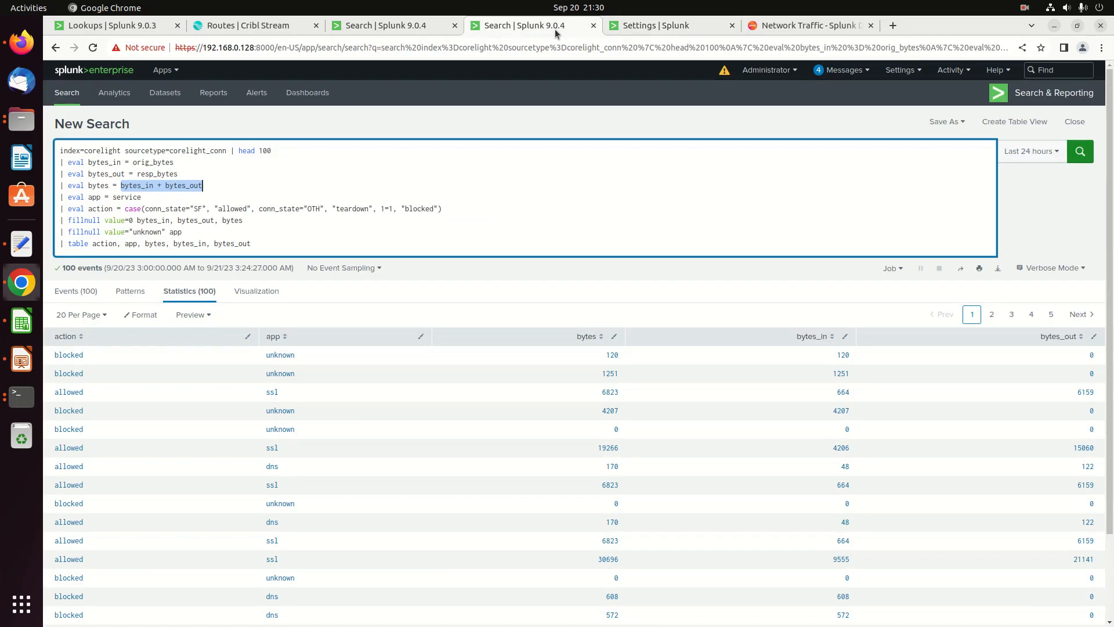
{"action": "left_click_drag", "start_coordinate": [124, 207], "coordinate": [461, 210]}
{"action": "key", "text": "ctrl+c"}
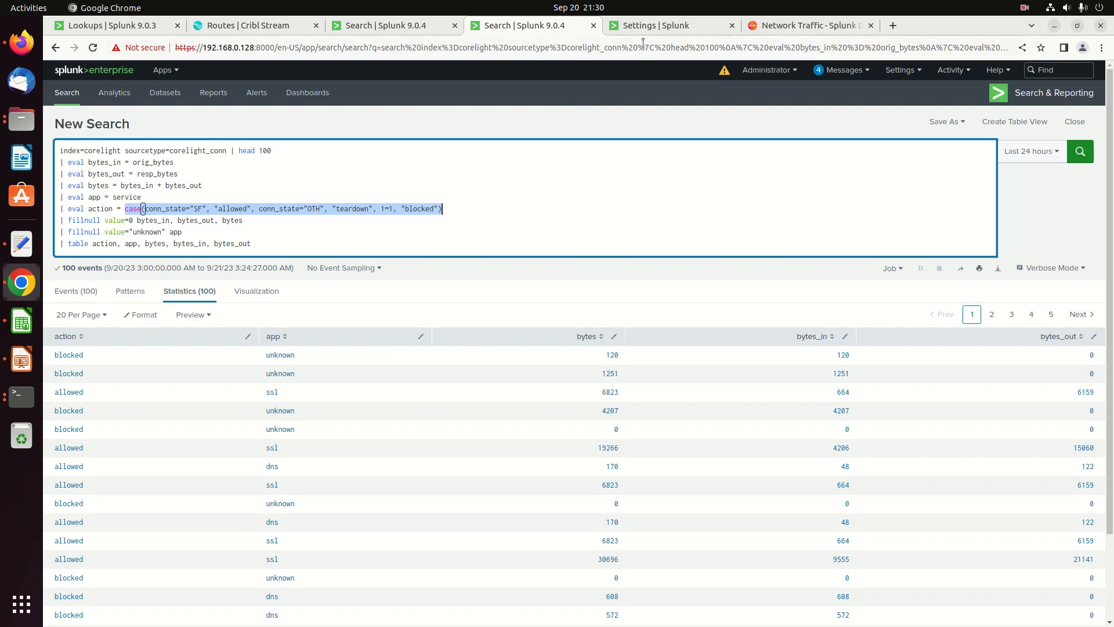
{"action": "left_click", "coordinate": [653, 26]}
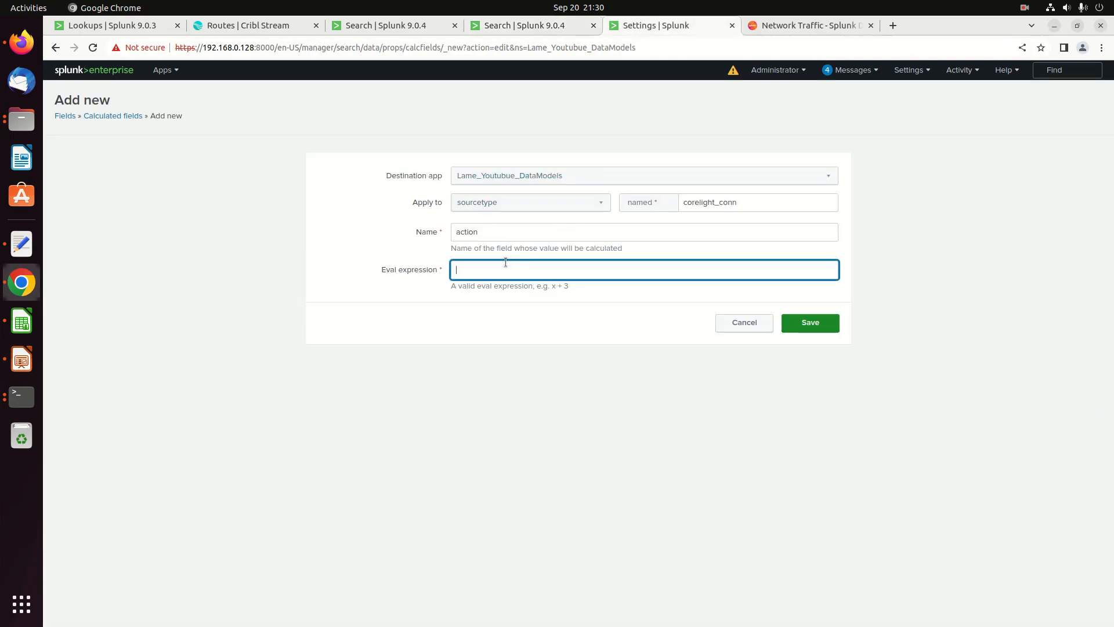
{"action": "key", "text": "ctrl+v"}
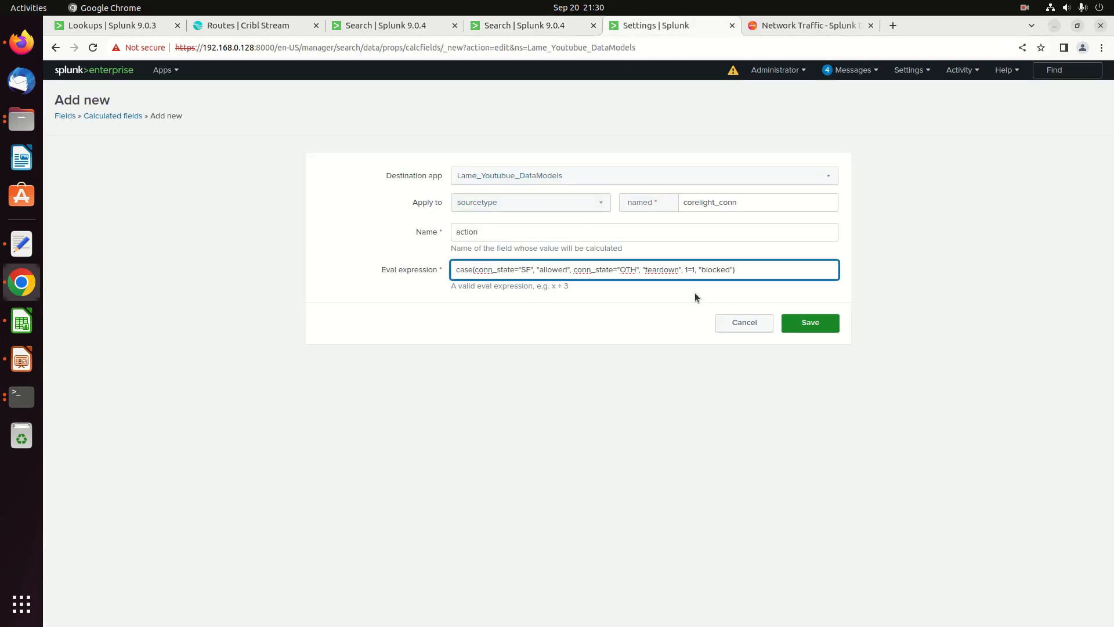
{"action": "left_click", "coordinate": [810, 322]}
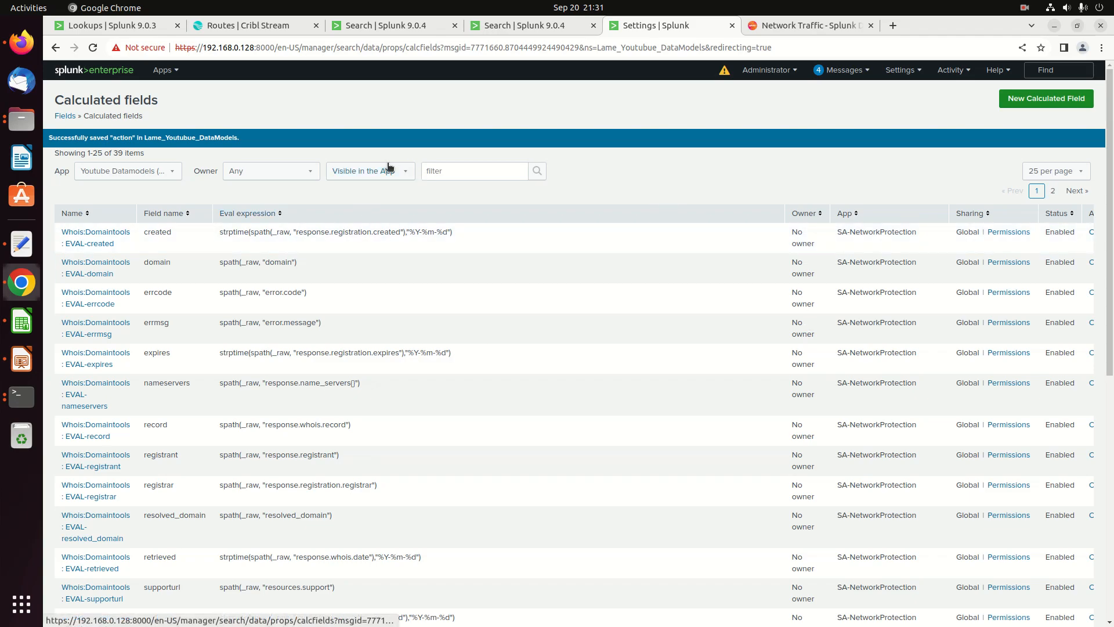
Filter the calculated fields list by action.
{"action": "left_click", "coordinate": [468, 172]}
{"action": "type", "text": "action"}
{"action": "key", "text": "Return"}
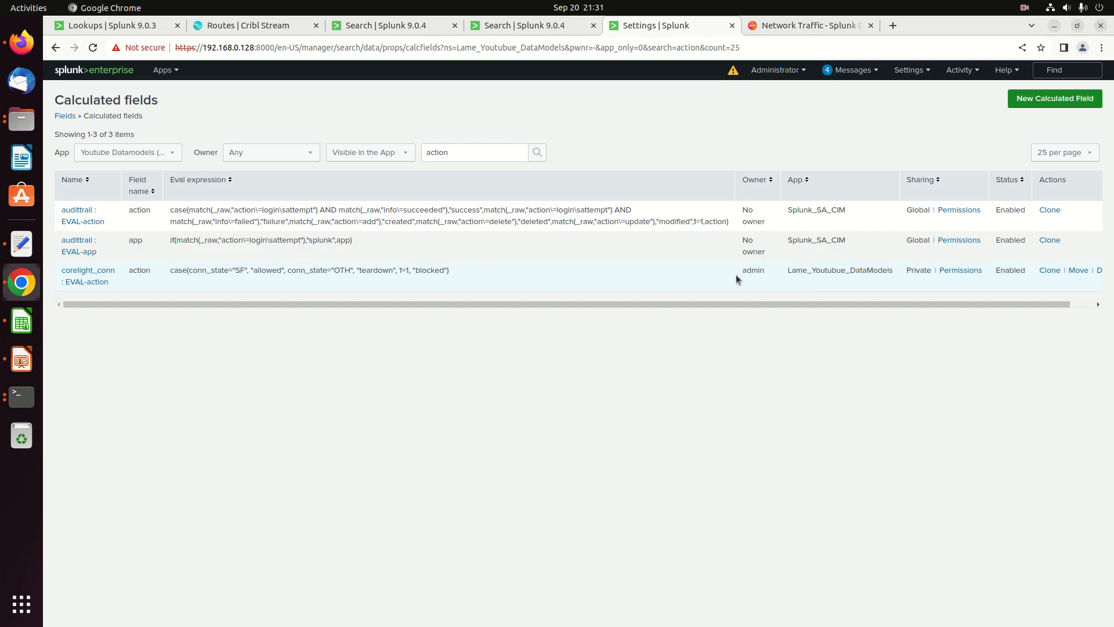
Share the corelight_conn action calculated field with all apps, granting read to Everyone and write to admin, and save the permissions.
{"action": "left_click", "coordinate": [944, 272]}
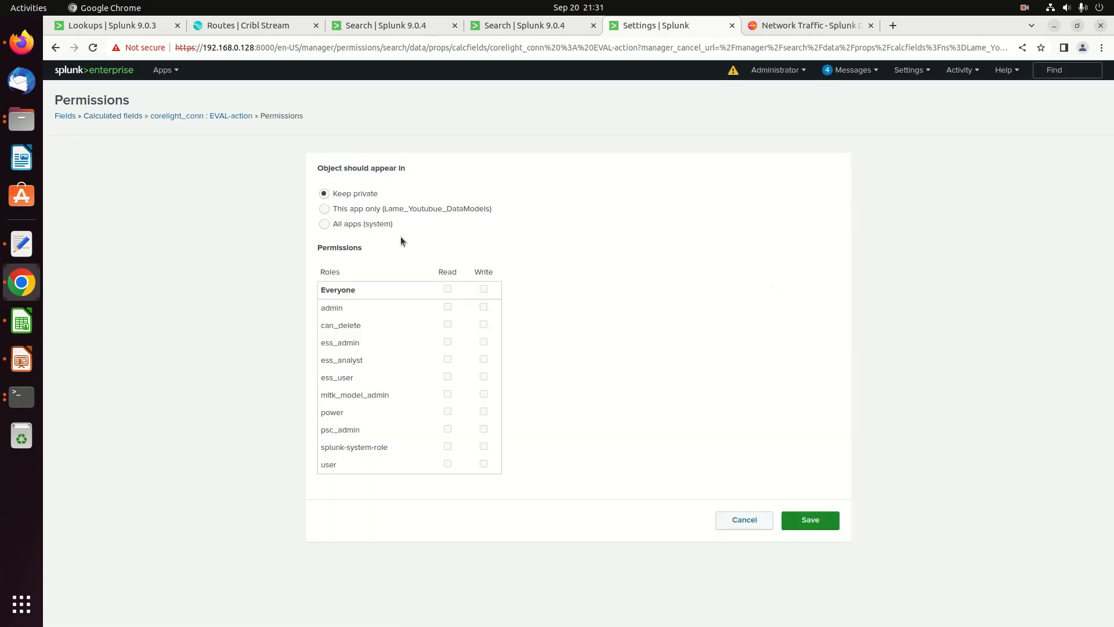
{"action": "left_click", "coordinate": [358, 226]}
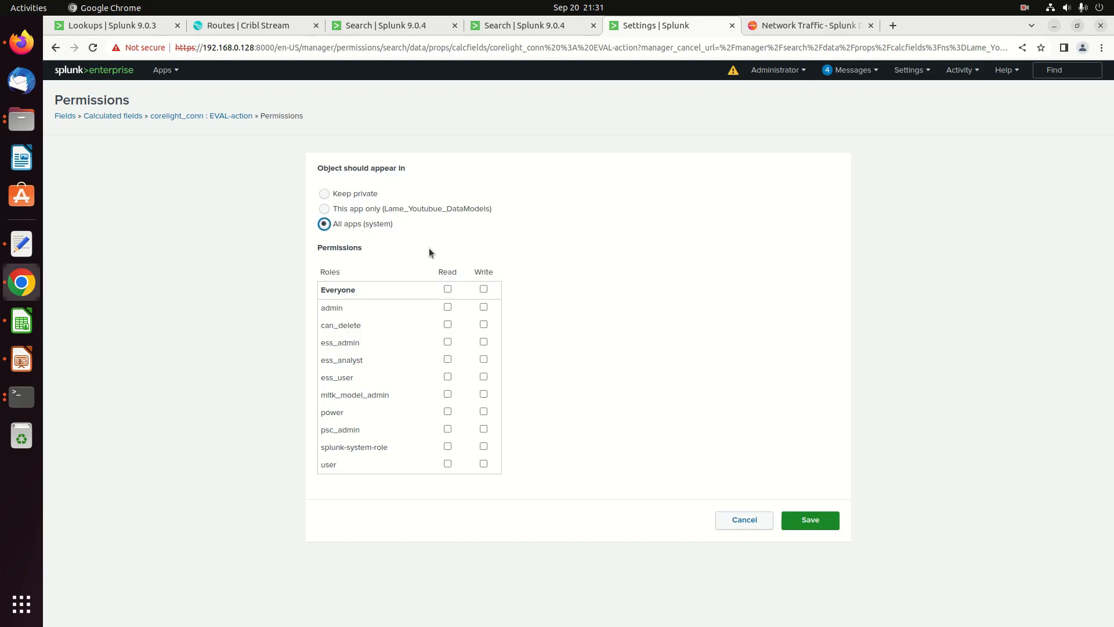
{"action": "left_click", "coordinate": [448, 288]}
{"action": "left_click", "coordinate": [484, 307]}
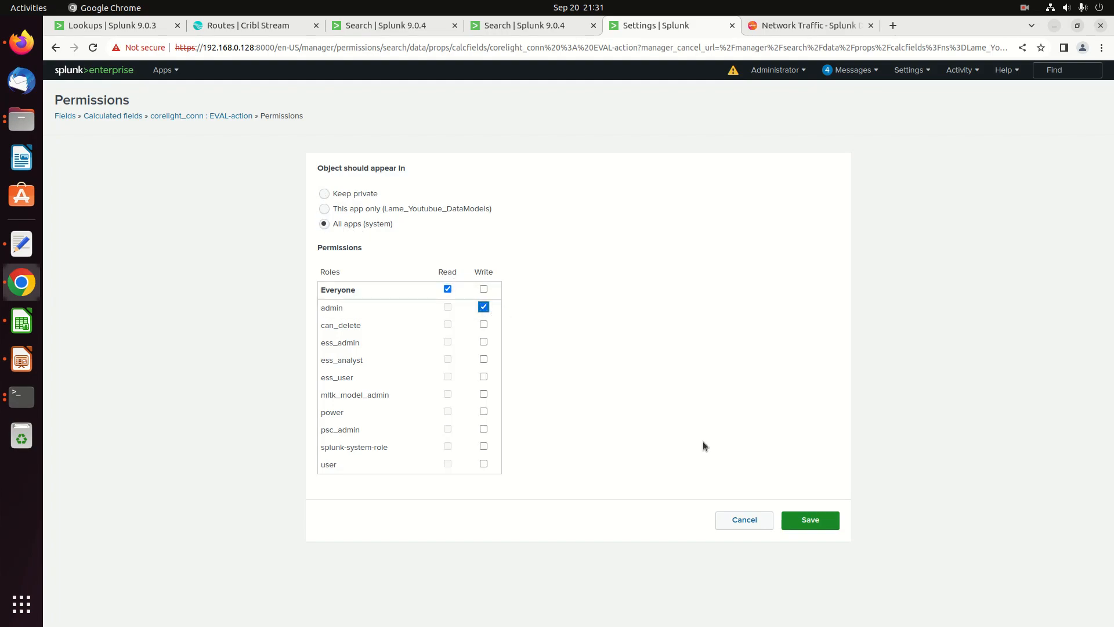
{"action": "left_click", "coordinate": [804, 519]}
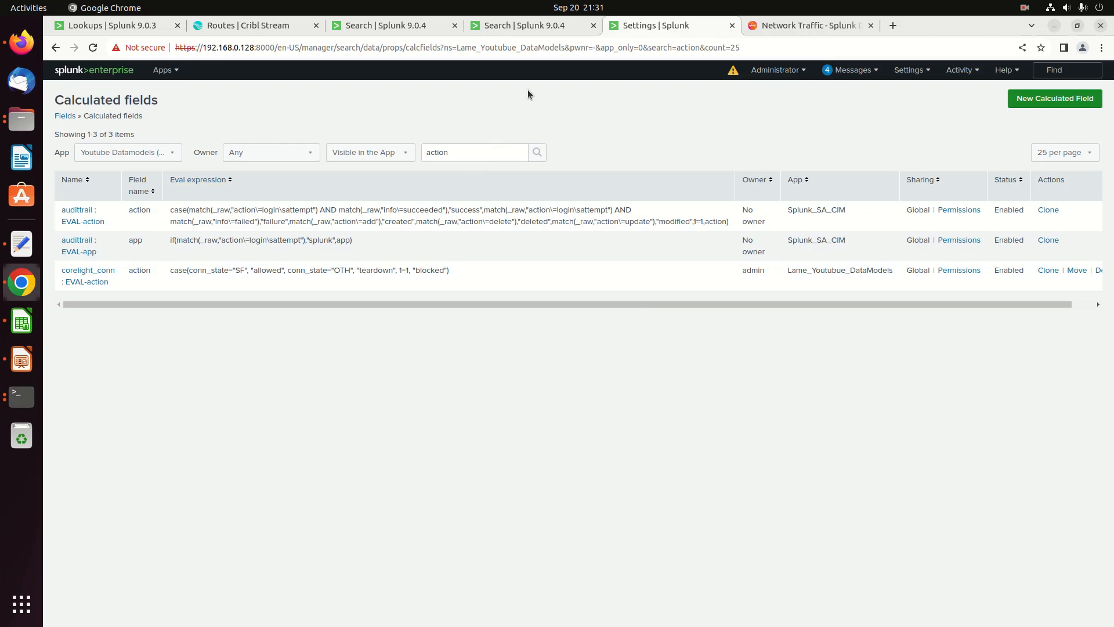
Add the line | table action, app, bytes, bytes_in, bytes_out, copied from the eval query, to the basic corelight_conn search and run it.
{"action": "left_click", "coordinate": [401, 28]}
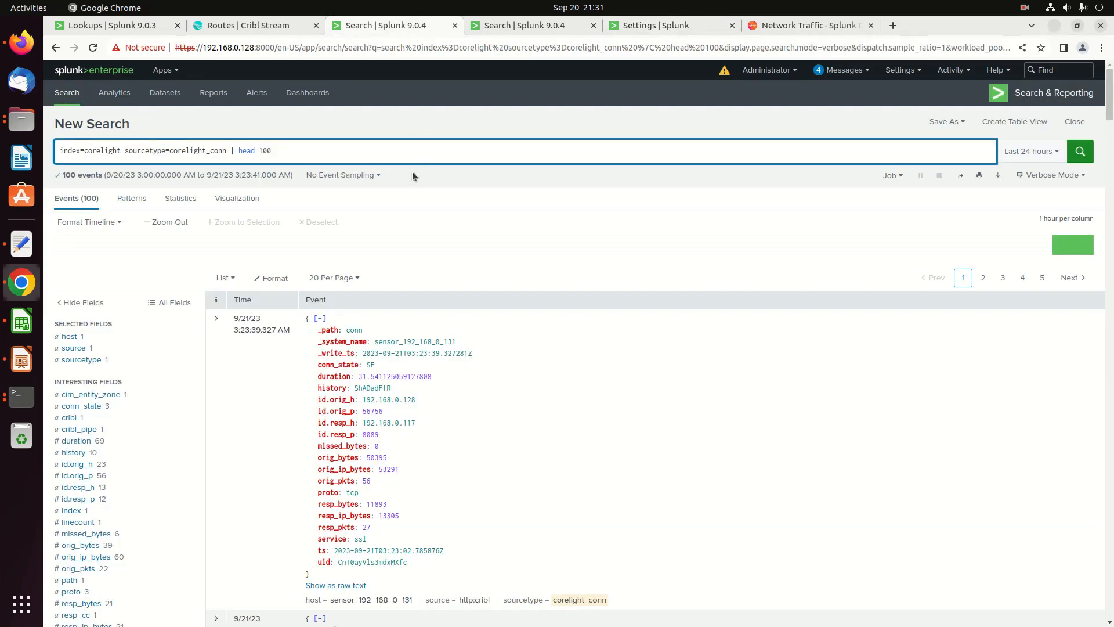
{"action": "left_click", "coordinate": [514, 30]}
{"action": "triple_click", "coordinate": [94, 239]}
{"action": "left_click", "coordinate": [76, 221]}
{"action": "triple_click", "coordinate": [71, 245]}
{"action": "key", "text": "ctrl+c"}
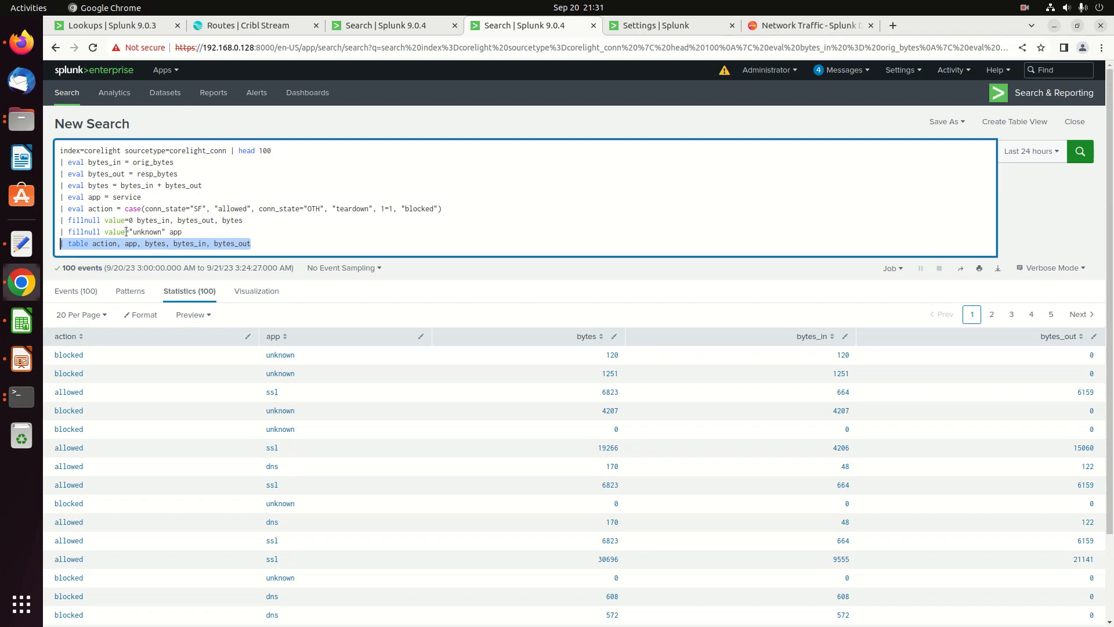
{"action": "left_click", "coordinate": [395, 30]}
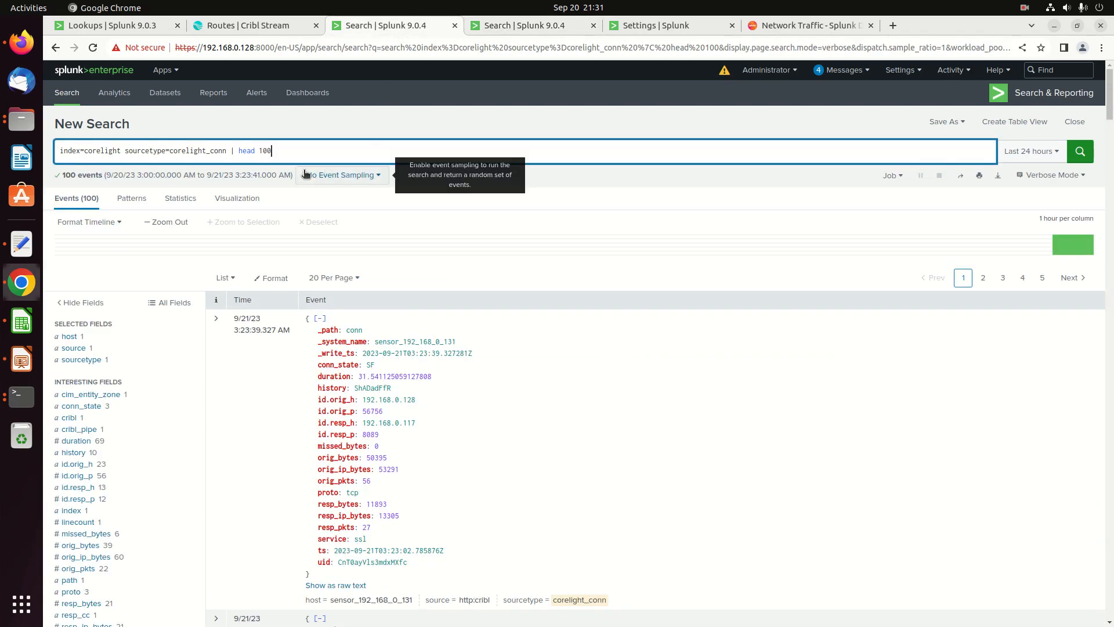
{"action": "key", "text": "shift+Return"}
{"action": "key", "text": "ctrl+v"}
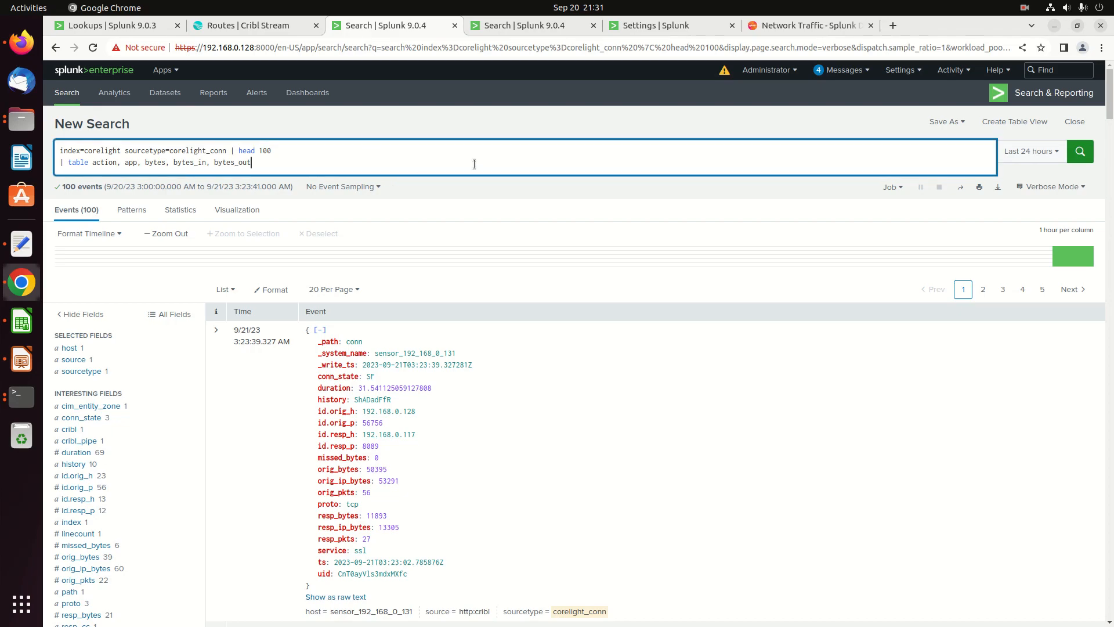
{"action": "key", "text": "Return"}
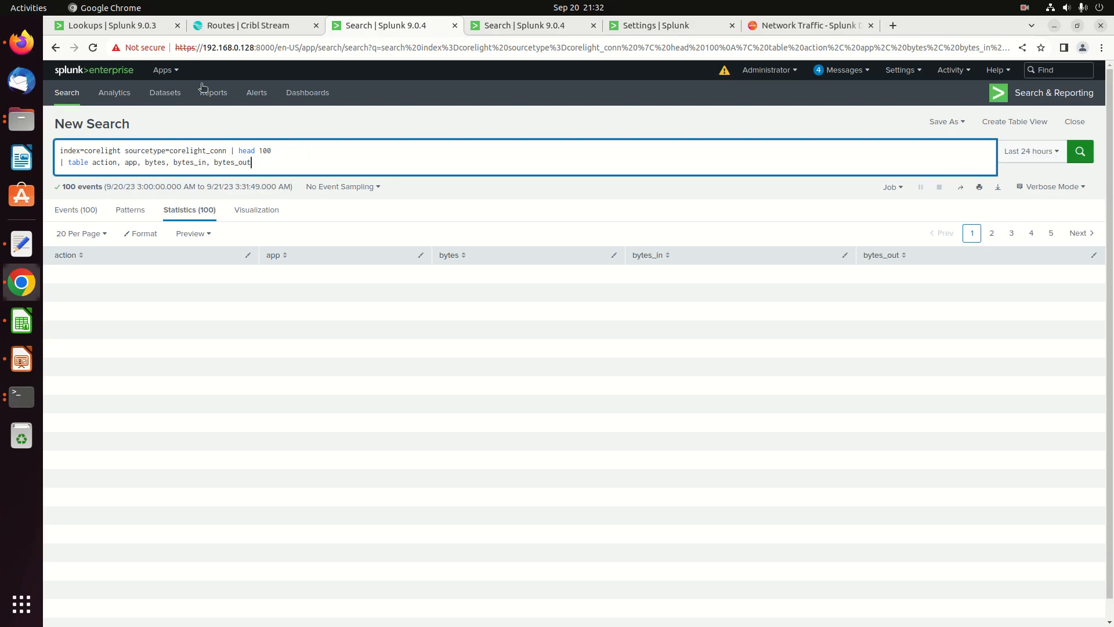
Reload the search page and check the system messages.
{"action": "left_click", "coordinate": [94, 49]}
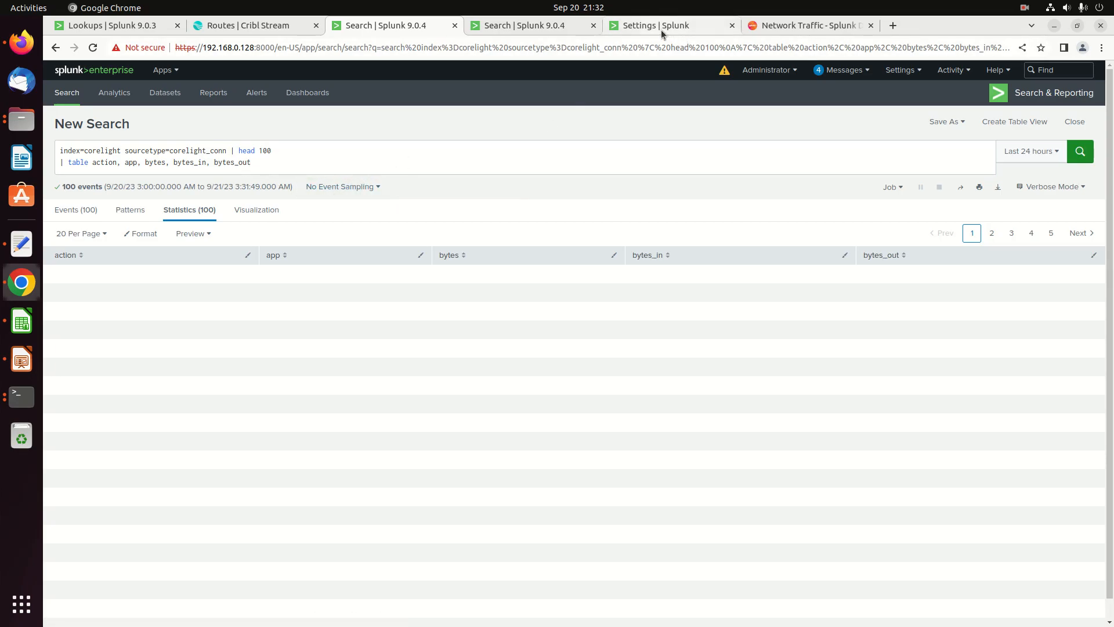
{"action": "left_click", "coordinate": [816, 69]}
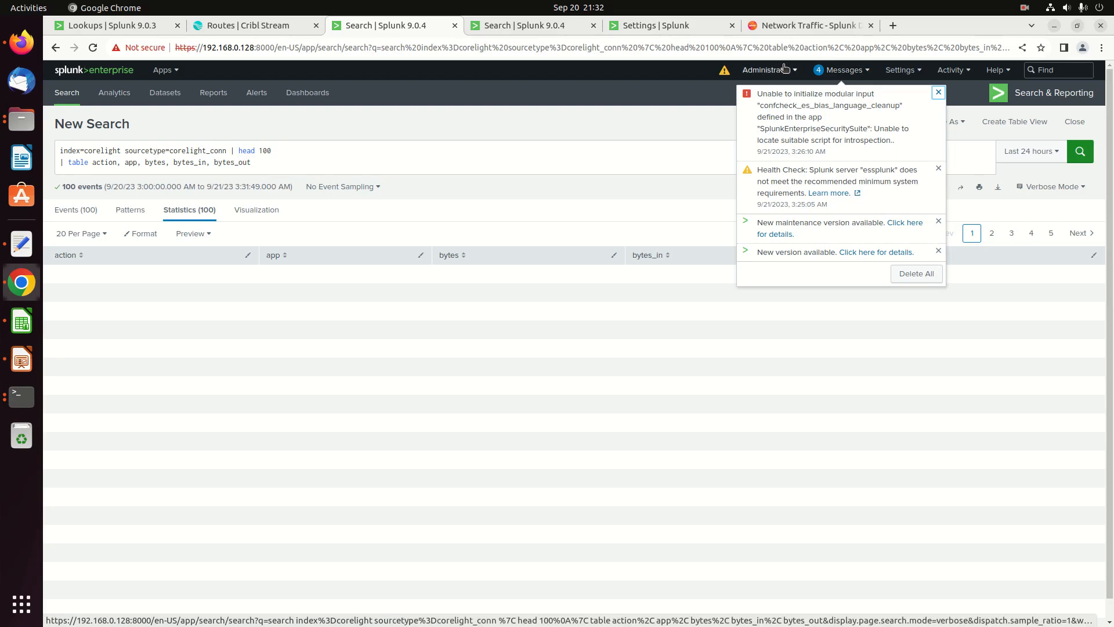
{"action": "left_click", "coordinate": [675, 123]}
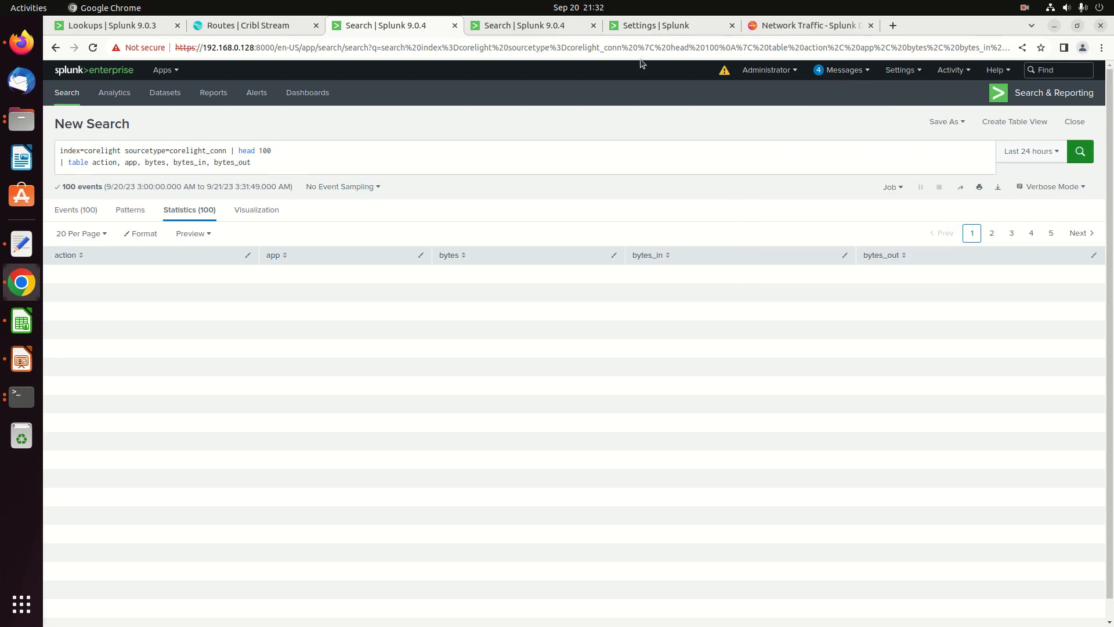
Review the eval expression of the corelight_conn action calculated field and close it without saving.
{"action": "left_click", "coordinate": [645, 25]}
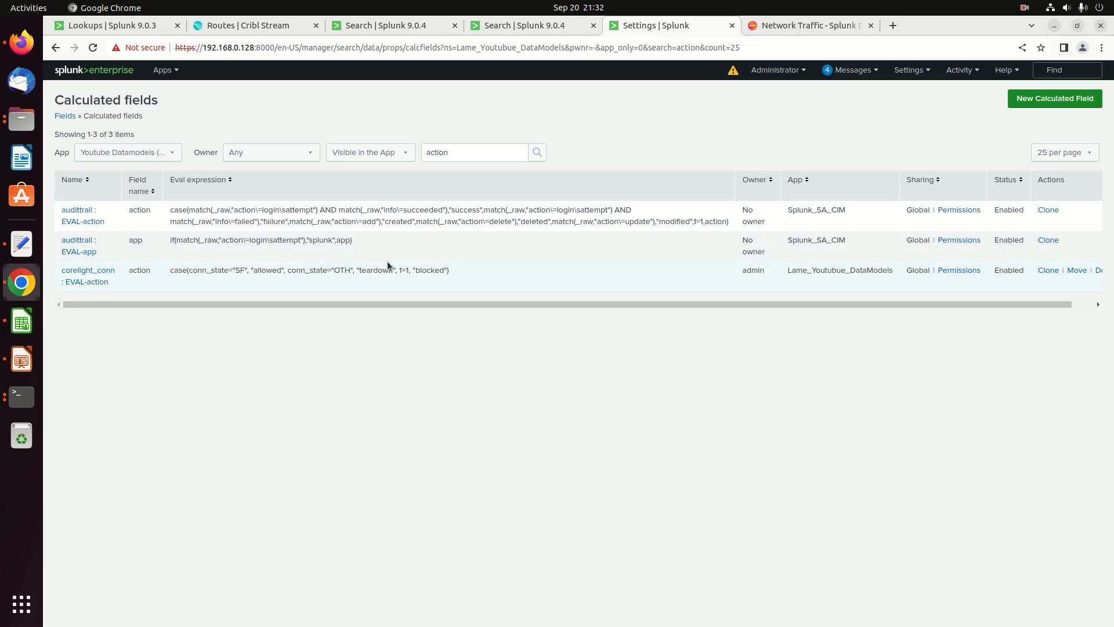
{"action": "left_click", "coordinate": [106, 274]}
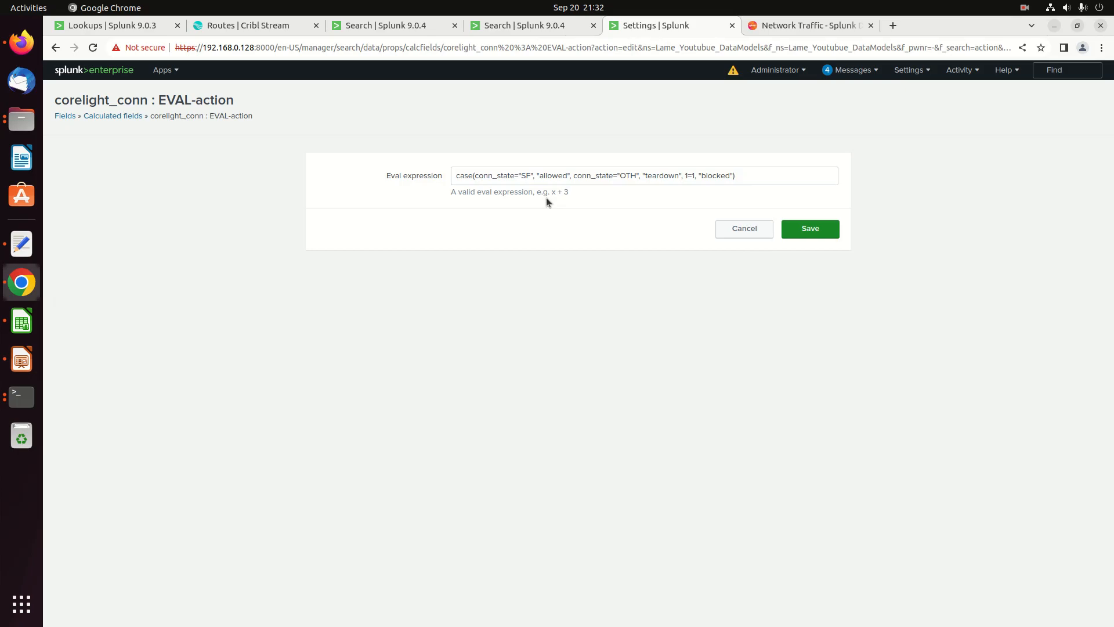
{"action": "left_click", "coordinate": [745, 228]}
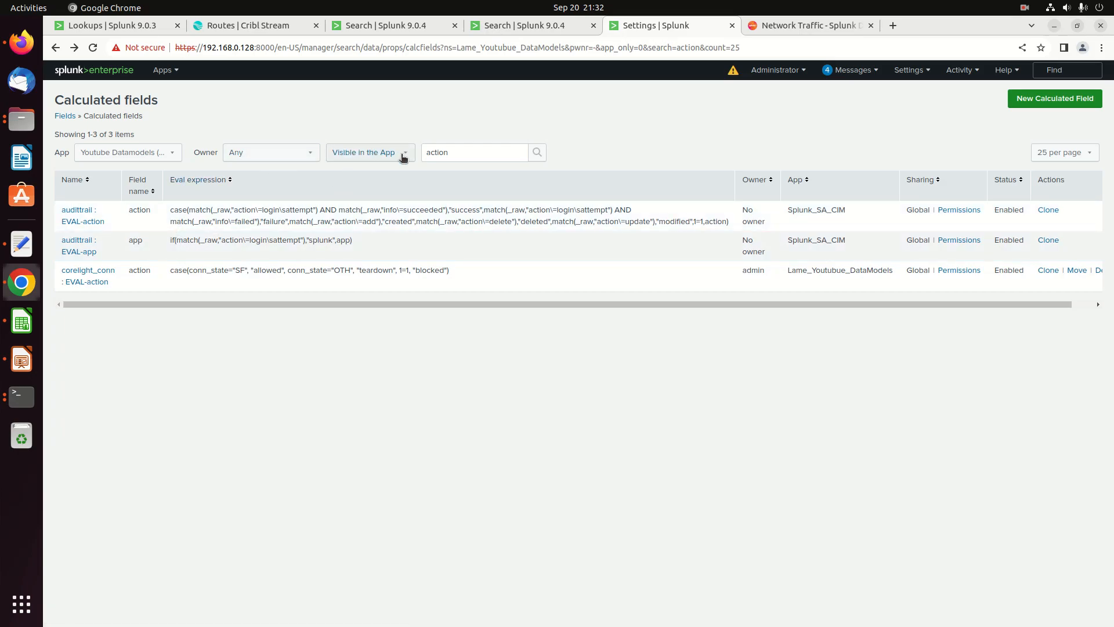
Clear the action filter from the calculated fields list and sort the list by app.
{"action": "left_click_drag", "start_coordinate": [429, 153], "coordinate": [498, 166]}
{"action": "key", "text": "BackSpace"}
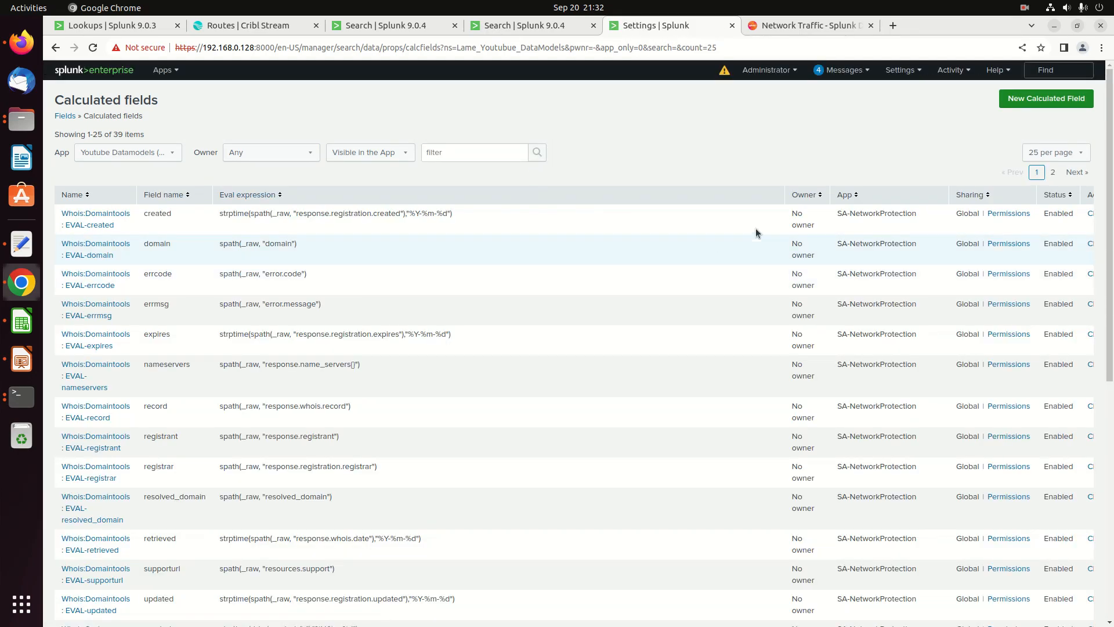
{"action": "left_click", "coordinate": [855, 192]}
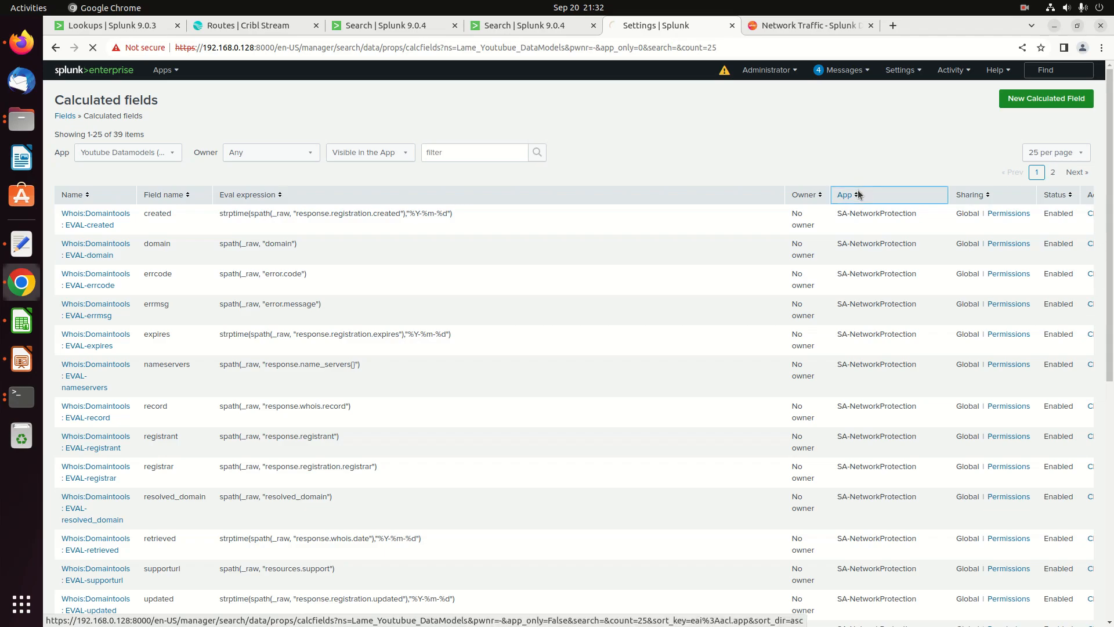
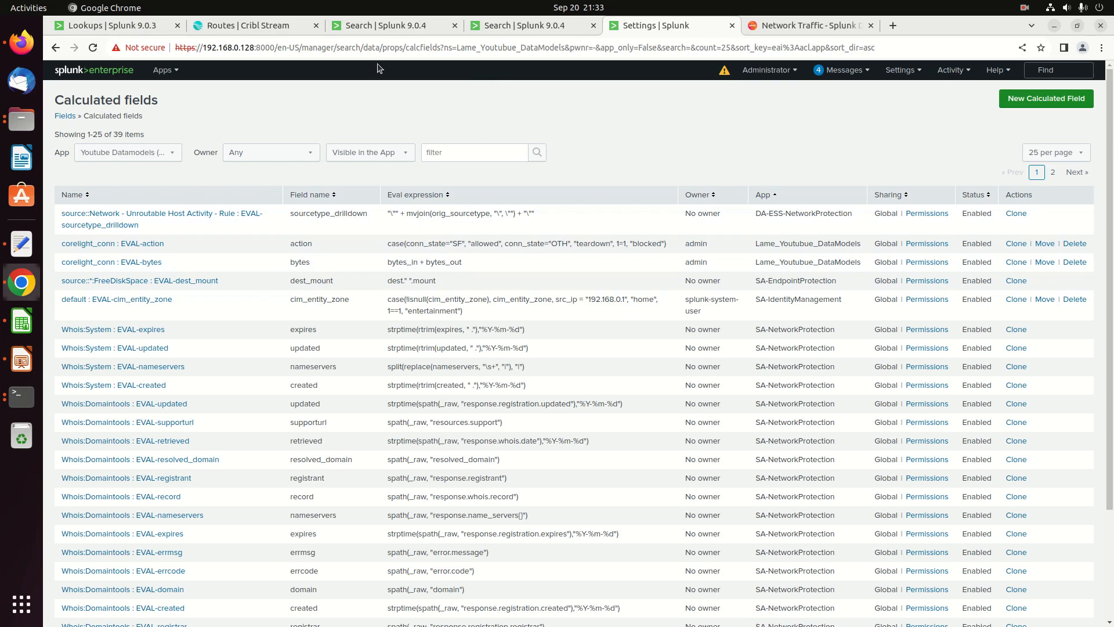
{"action": "left_click", "coordinate": [403, 26]}
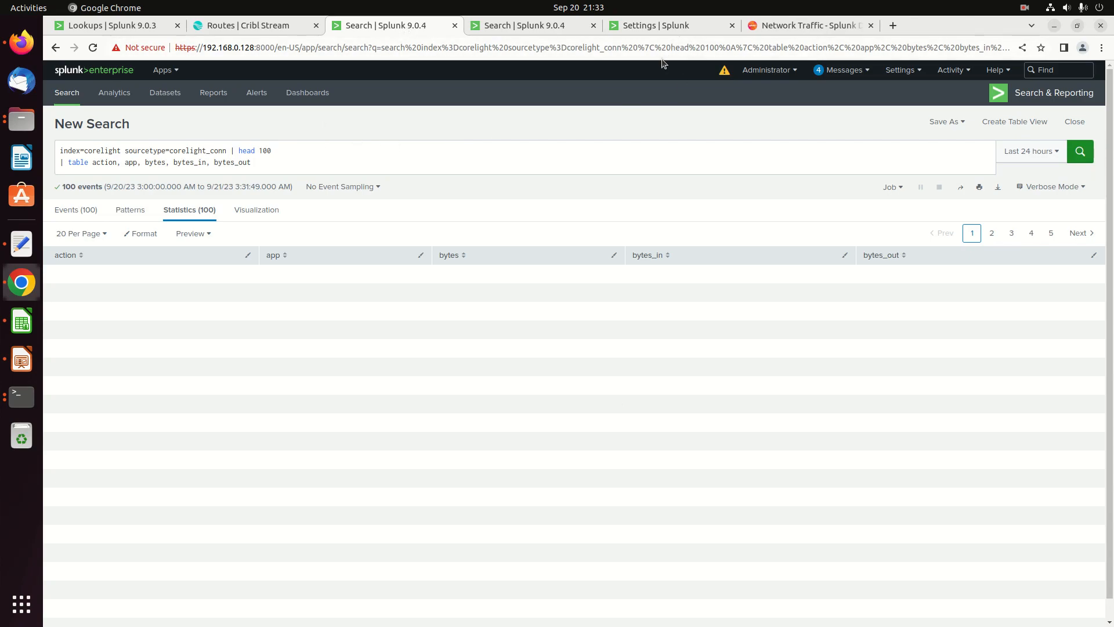
{"action": "left_click", "coordinate": [1026, 8]}
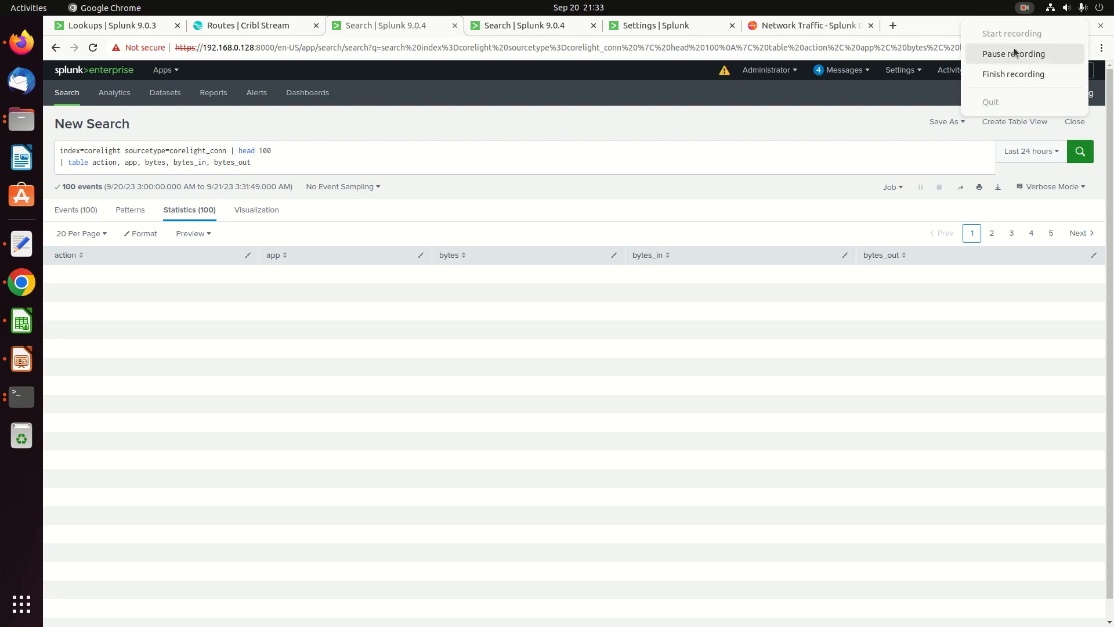
{"action": "left_click", "coordinate": [1019, 53]}
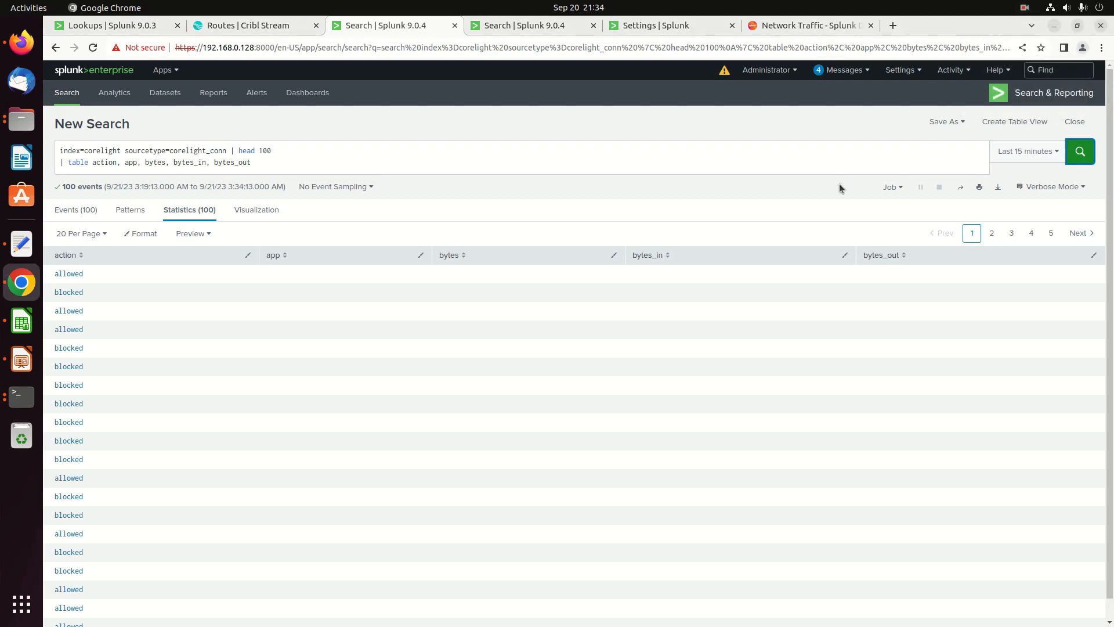
Set the eval expression of the corelight_conn bytes calculated field to orig_bytes + resp_bytes and save it.
{"action": "left_click", "coordinate": [651, 26]}
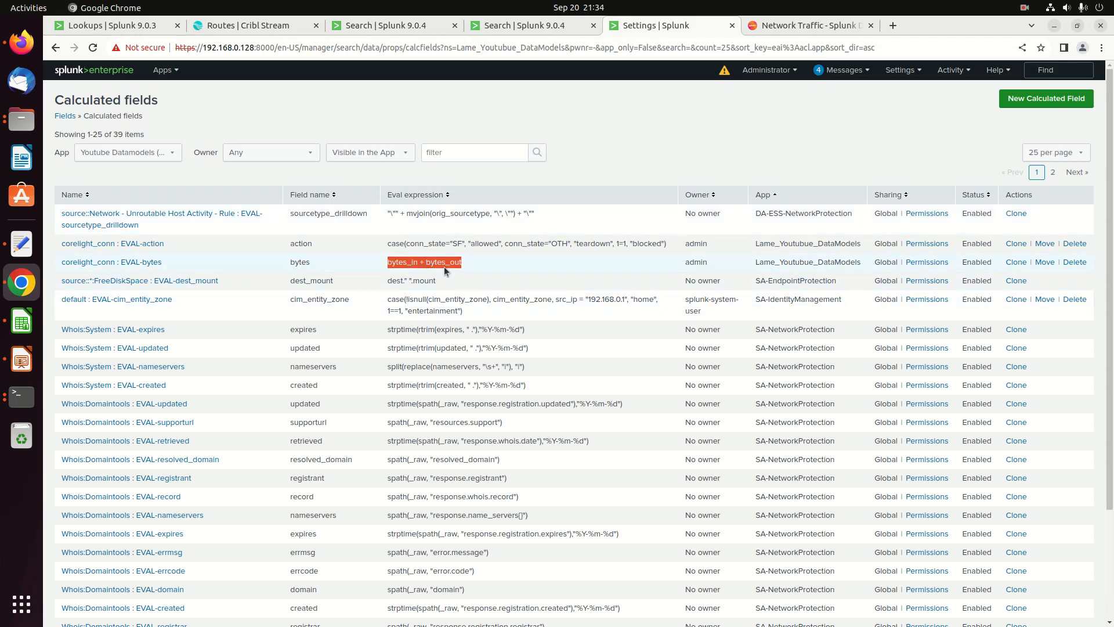
{"action": "left_click", "coordinate": [130, 262]}
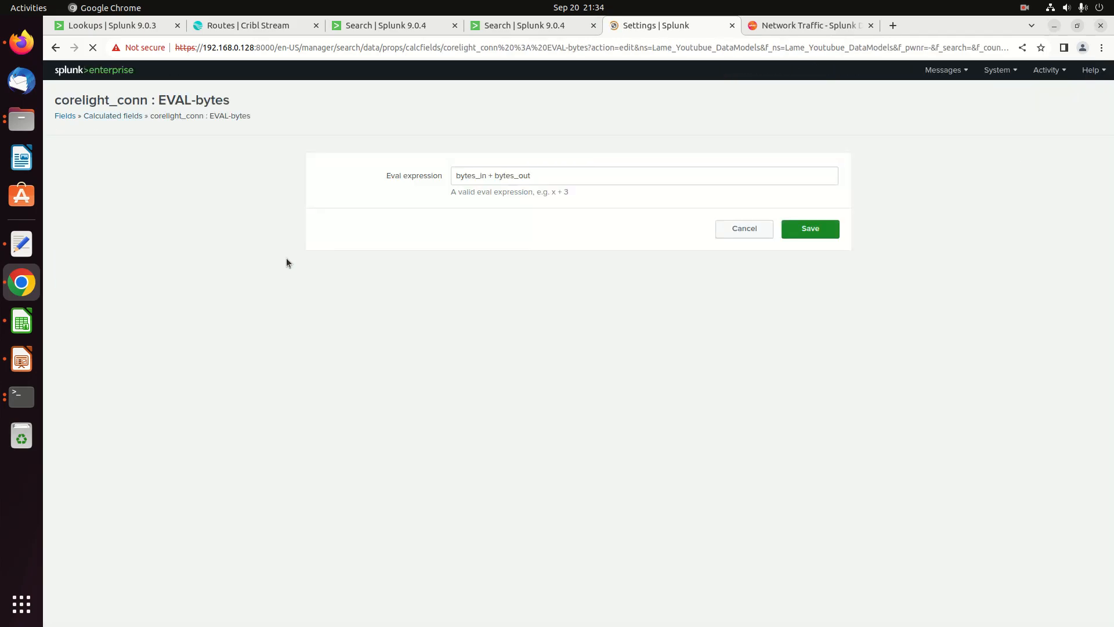
{"action": "left_click", "coordinate": [507, 174]}
{"action": "triple_click", "coordinate": [506, 173]}
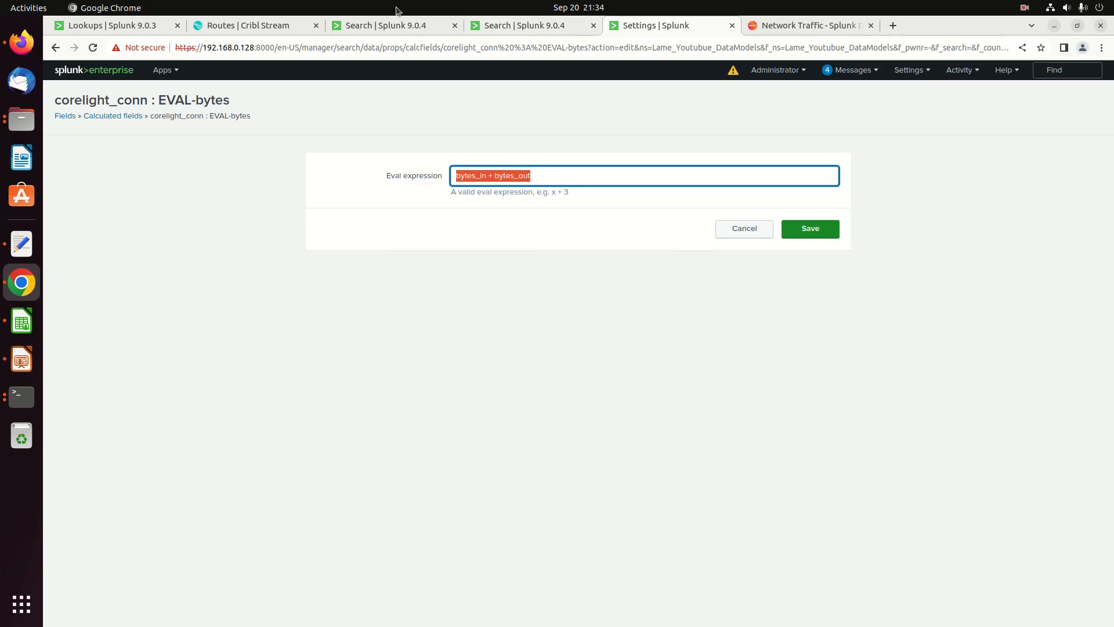
{"action": "left_click", "coordinate": [394, 26]}
{"action": "left_click", "coordinate": [514, 24]}
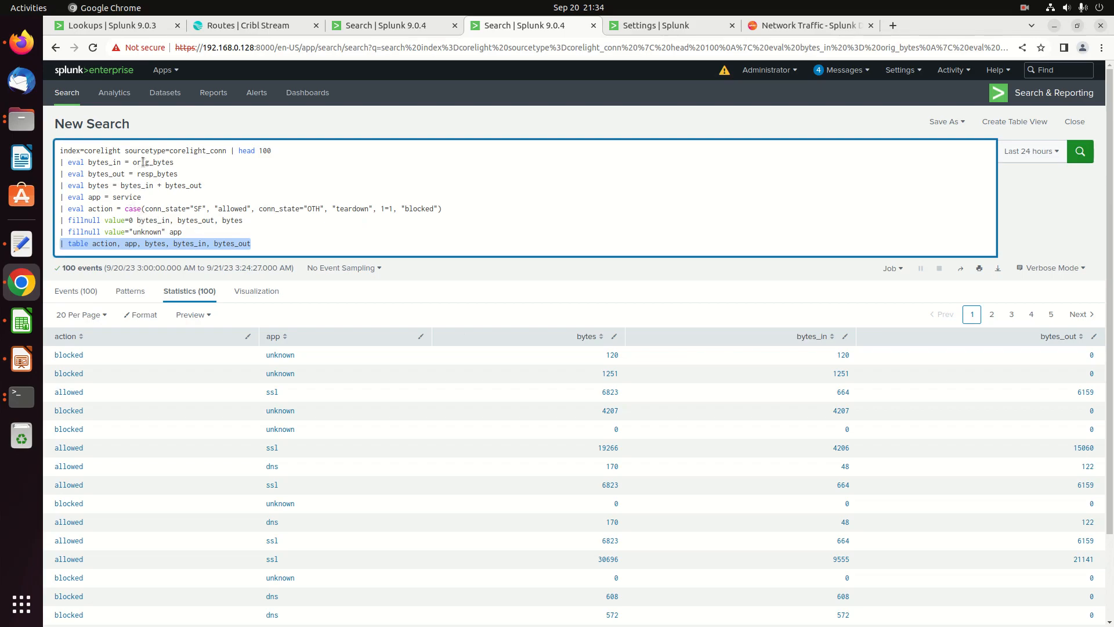
{"action": "left_click", "coordinate": [647, 25]}
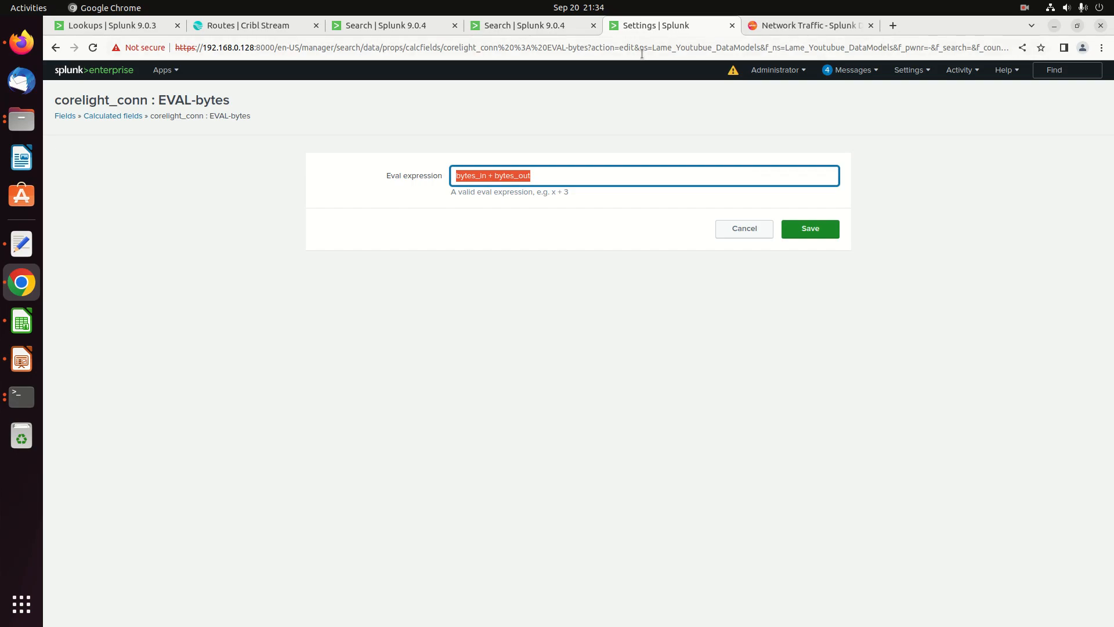
{"action": "type", "text": "orig_bytes + resp_bytes"}
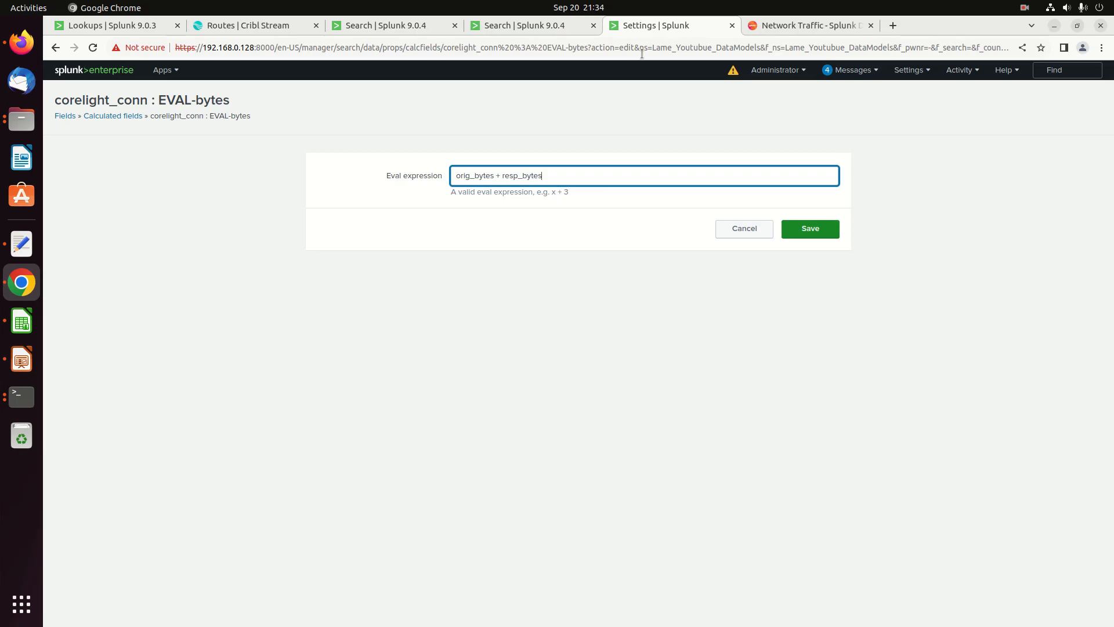
{"action": "left_click", "coordinate": [816, 239]}
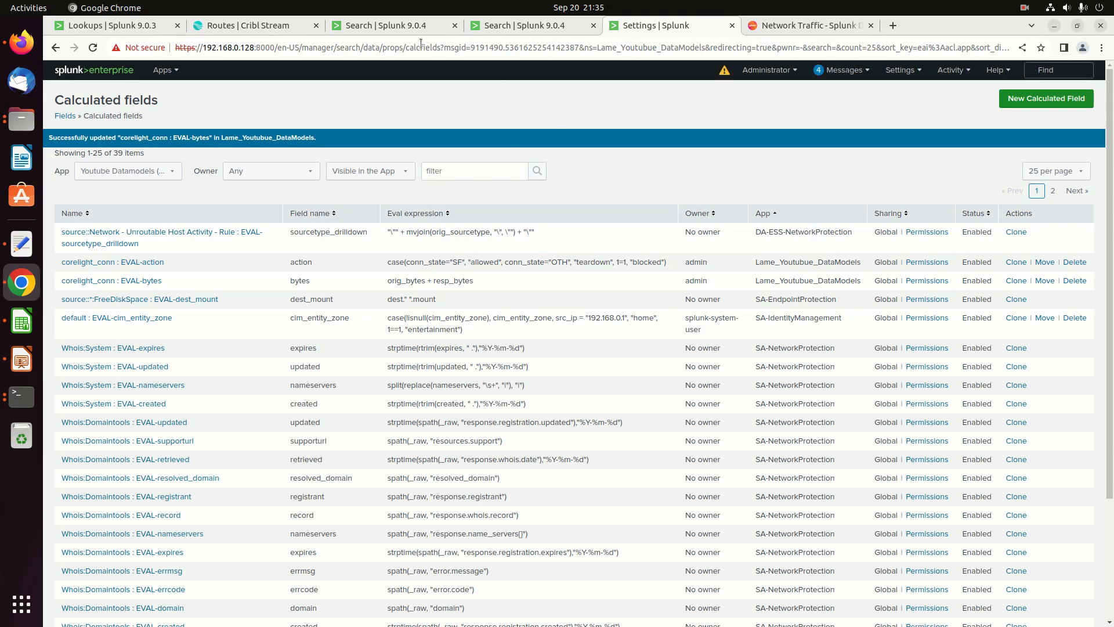
Rerun the corelight_conn table search over the last 15 minutes to check the bytes column.
{"action": "left_click", "coordinate": [375, 28]}
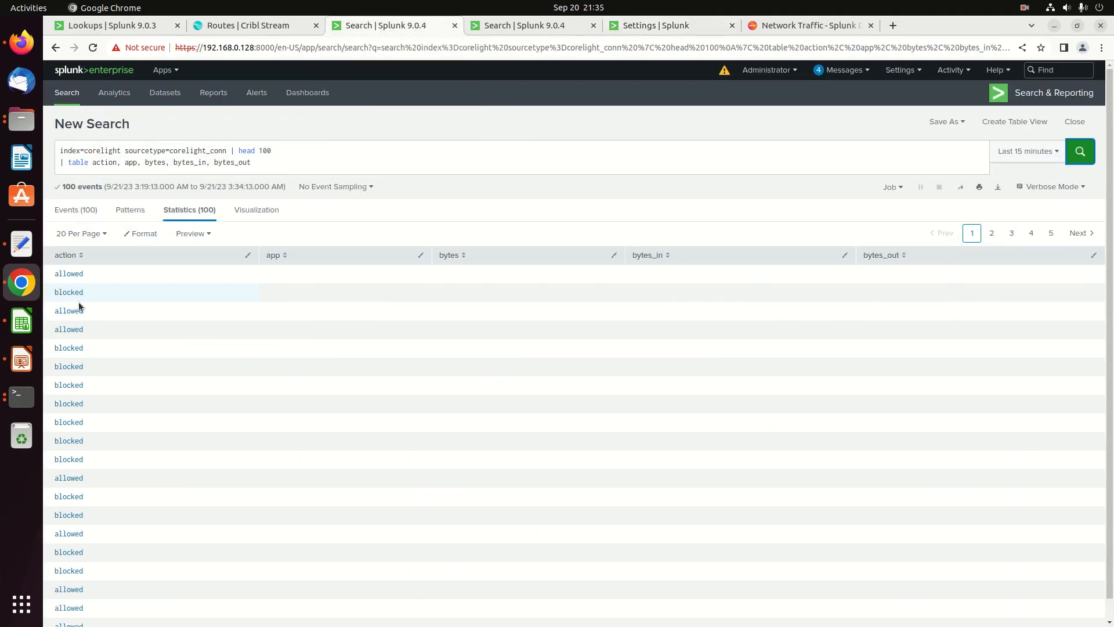
{"action": "left_click", "coordinate": [430, 171]}
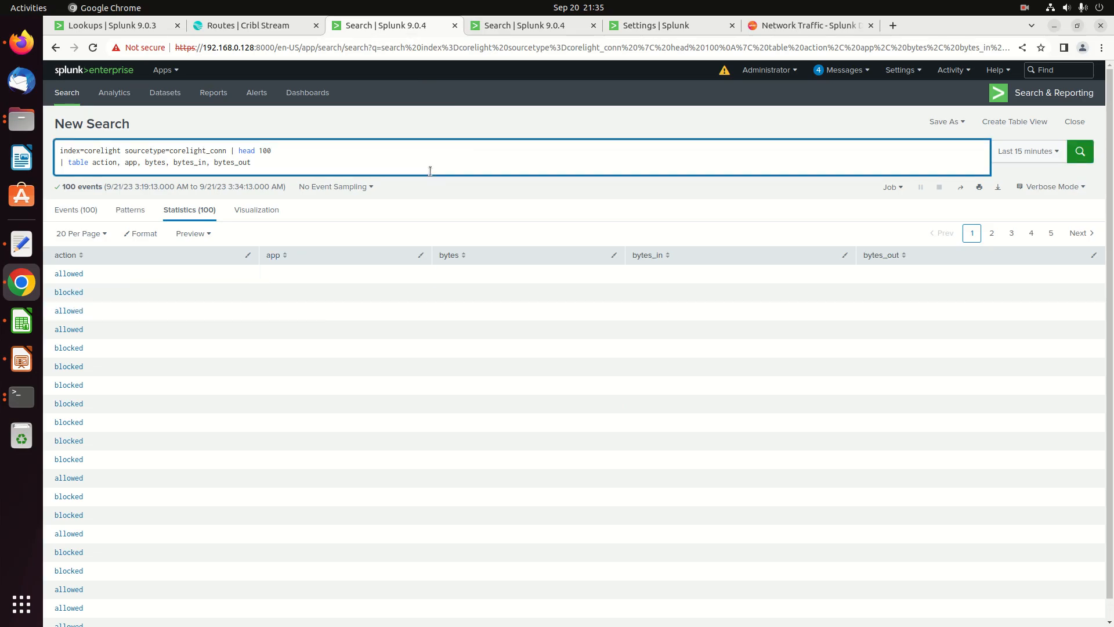
{"action": "key", "text": "Return"}
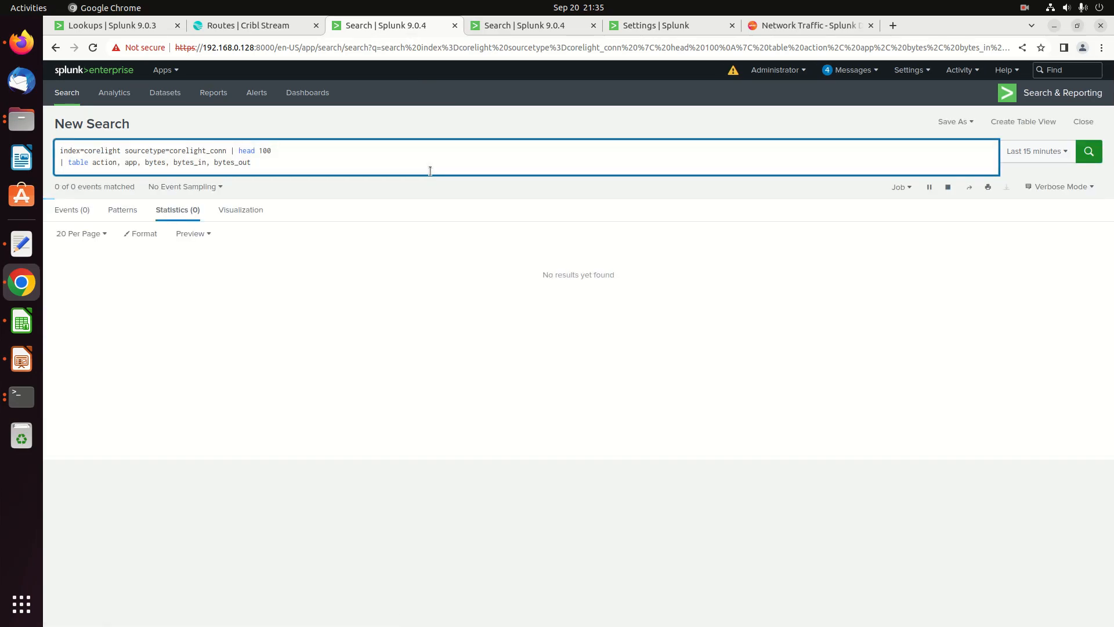
{"action": "key", "text": "Return"}
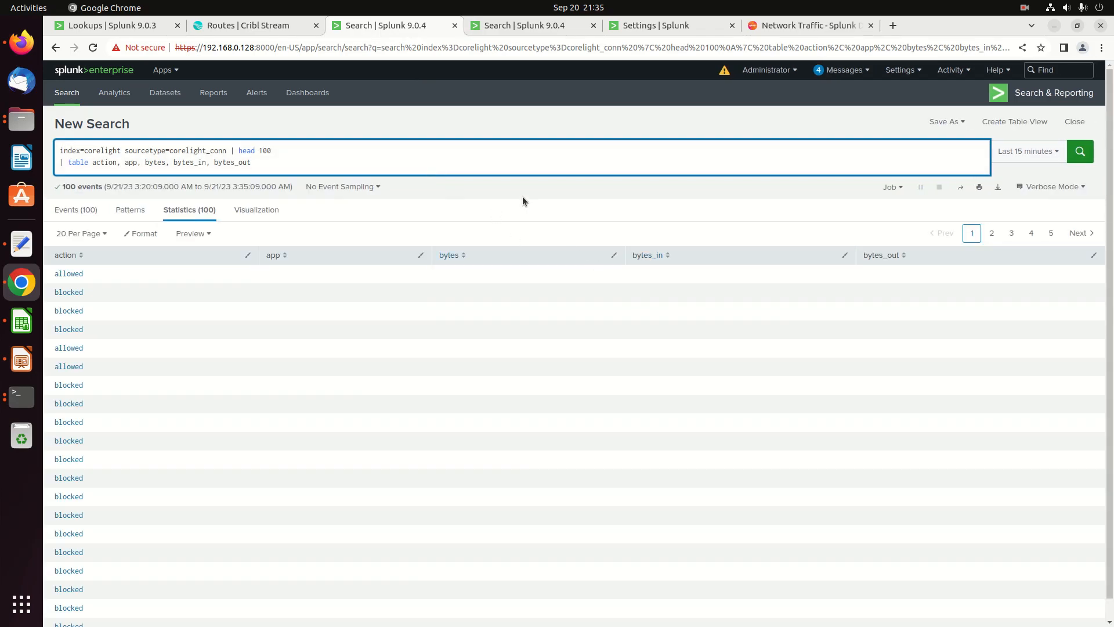
Open the field aliases list and filter it by corelight_conn.
{"action": "left_click", "coordinate": [708, 23]}
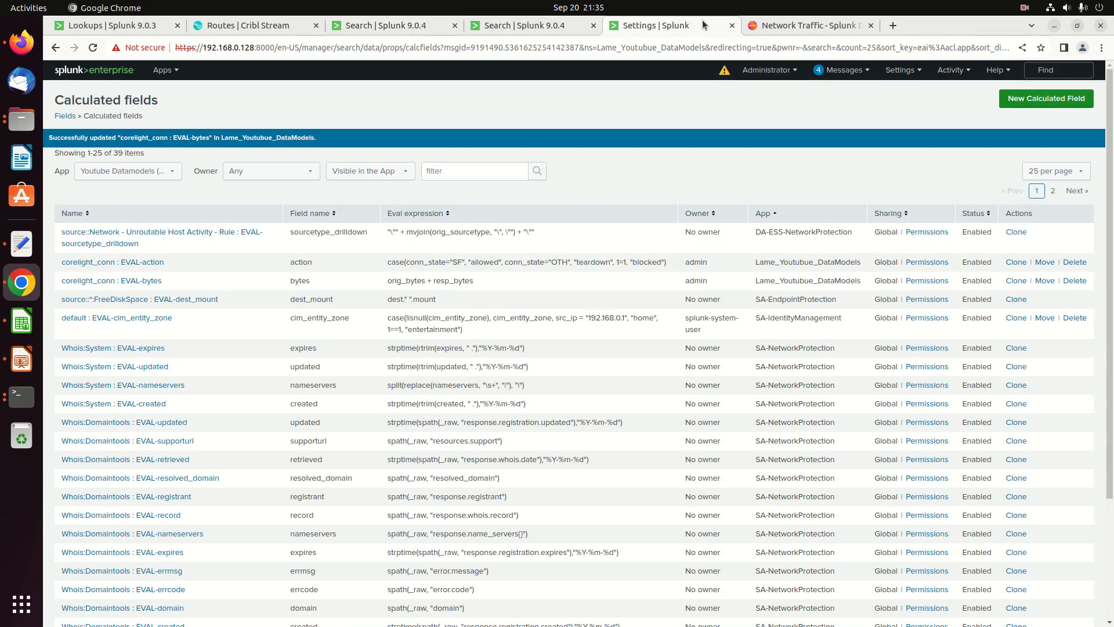
{"action": "left_click", "coordinate": [918, 70]}
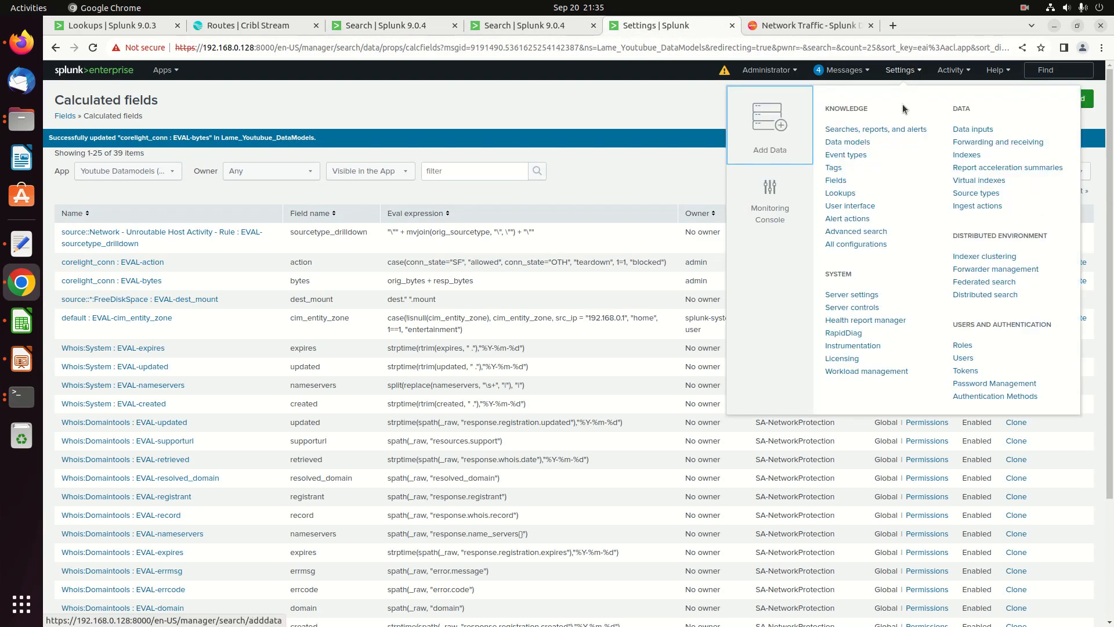
{"action": "left_click", "coordinate": [841, 178]}
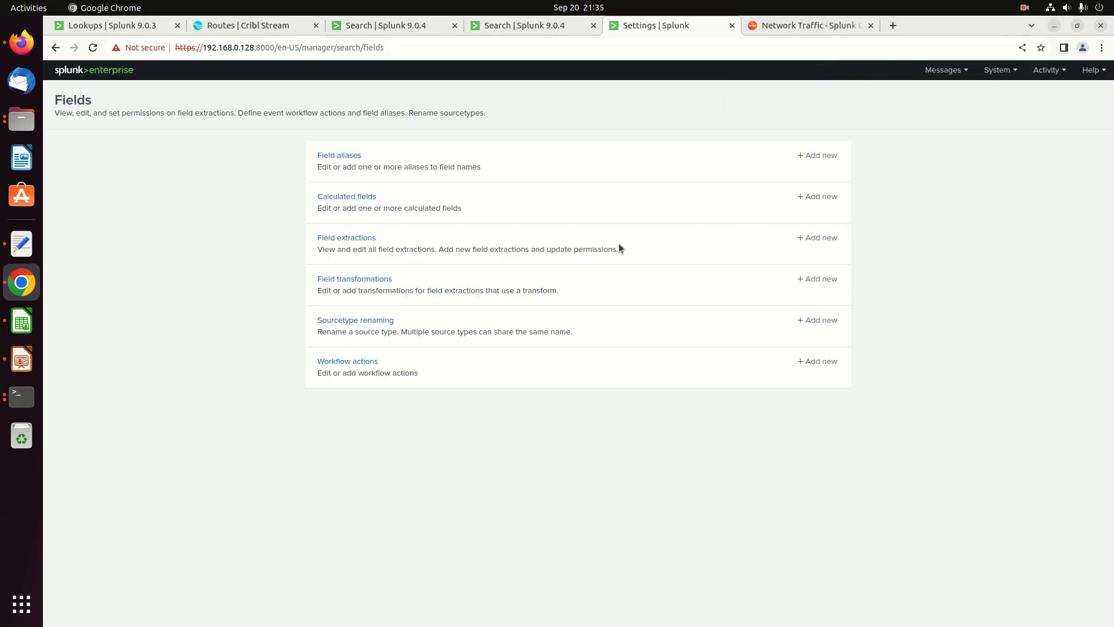
{"action": "left_click", "coordinate": [346, 155]}
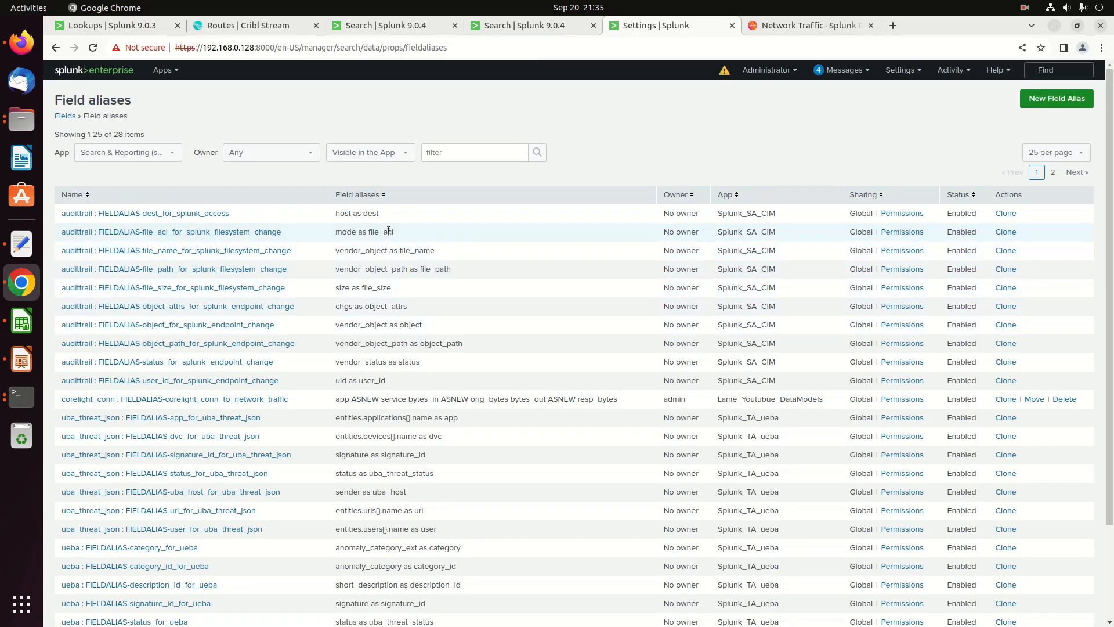
{"action": "left_click", "coordinate": [451, 146]}
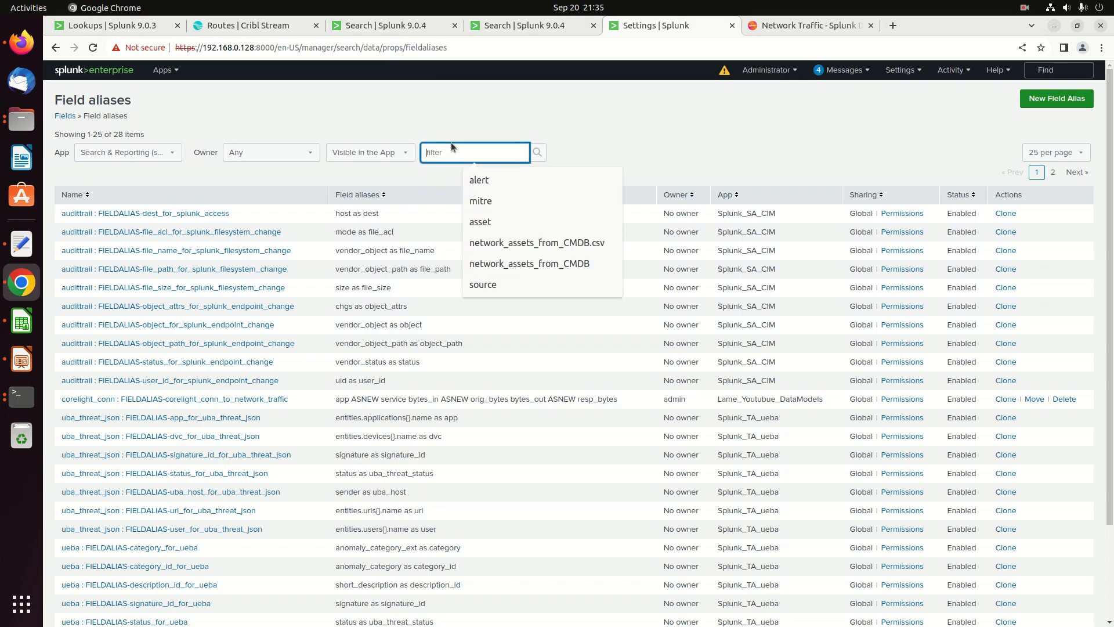
{"action": "type", "text": "conn"}
{"action": "key", "text": "BackSpace"}
{"action": "key", "text": "BackSpace"}
{"action": "key", "text": "BackSpace"}
{"action": "type", "text": "oreli"}
{"action": "key", "text": "Return"}
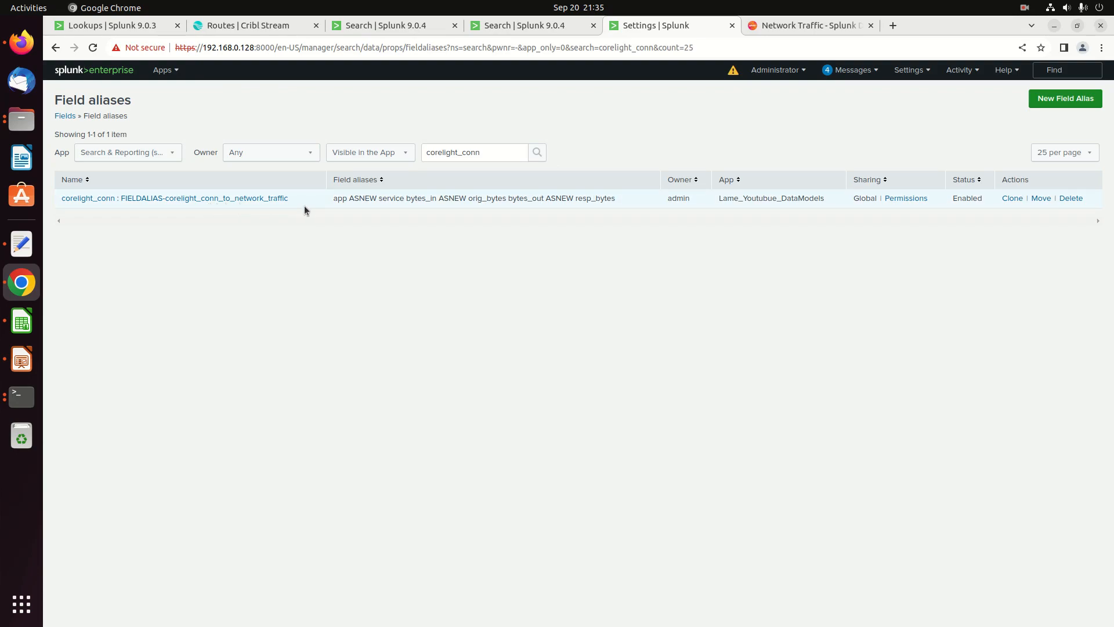
Add the pair id.orig_h = src_ip to the corelight_conn_to_network_traffic field alias and save it.
{"action": "left_click", "coordinate": [260, 198]}
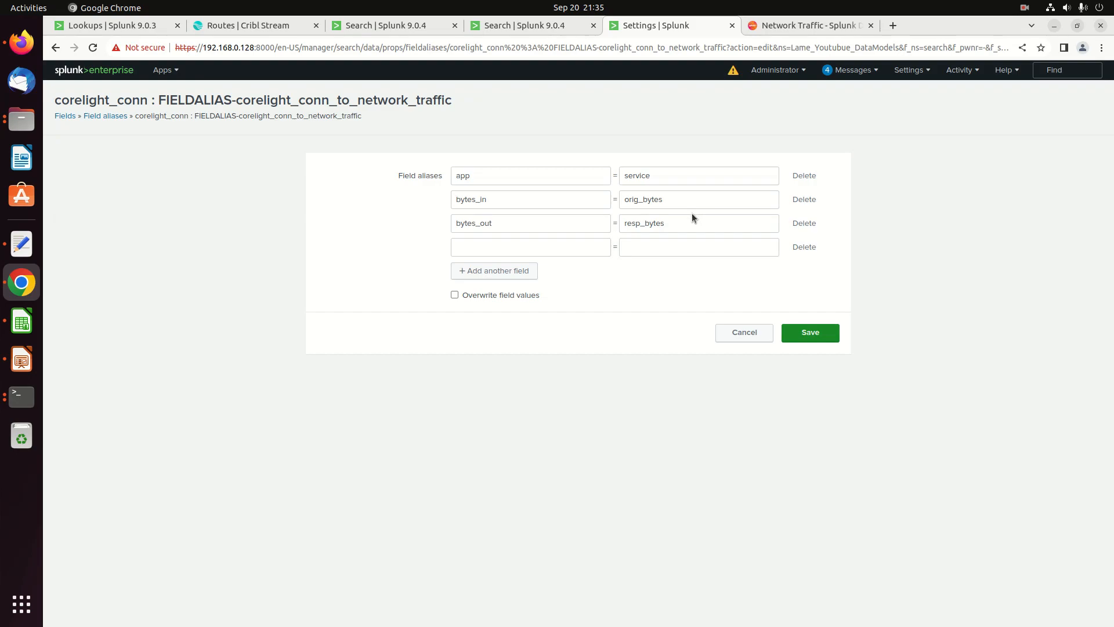
{"action": "left_click", "coordinate": [512, 252]}
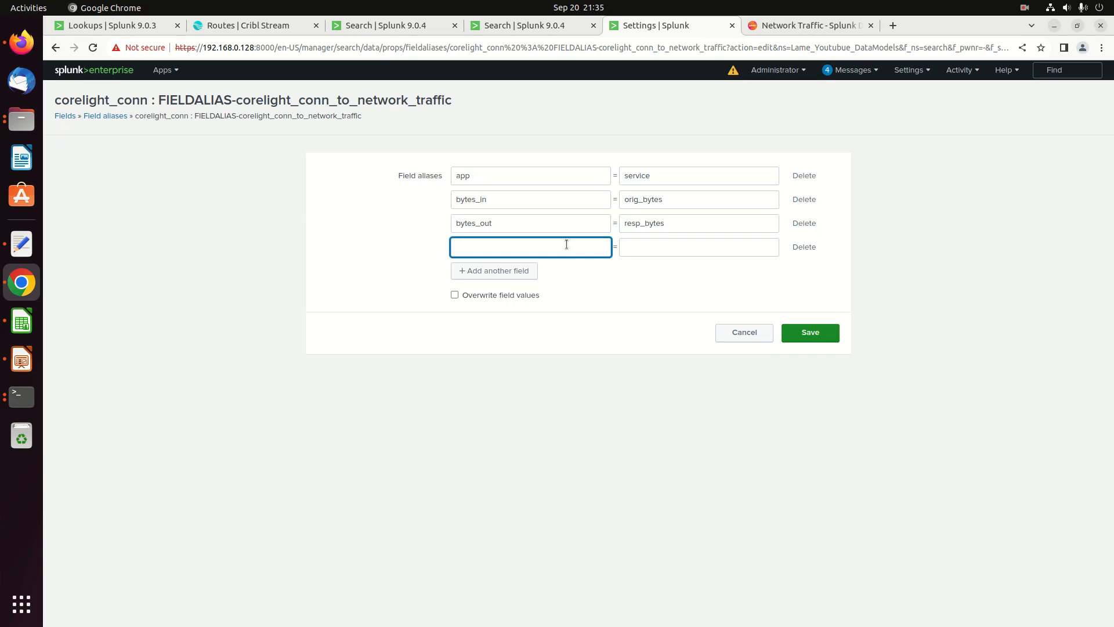
{"action": "type", "text": "id.orig"}
{"action": "key", "text": "BackSpace"}
{"action": "key", "text": "BackSpace"}
{"action": "key", "text": "BackSpace"}
{"action": "key", "text": "BackSpace"}
{"action": "key", "text": "BackSpace"}
{"action": "type", "text": "d.orig_h"}
{"action": "key", "text": "Tab"}
{"action": "type", "text": "src_ip"}
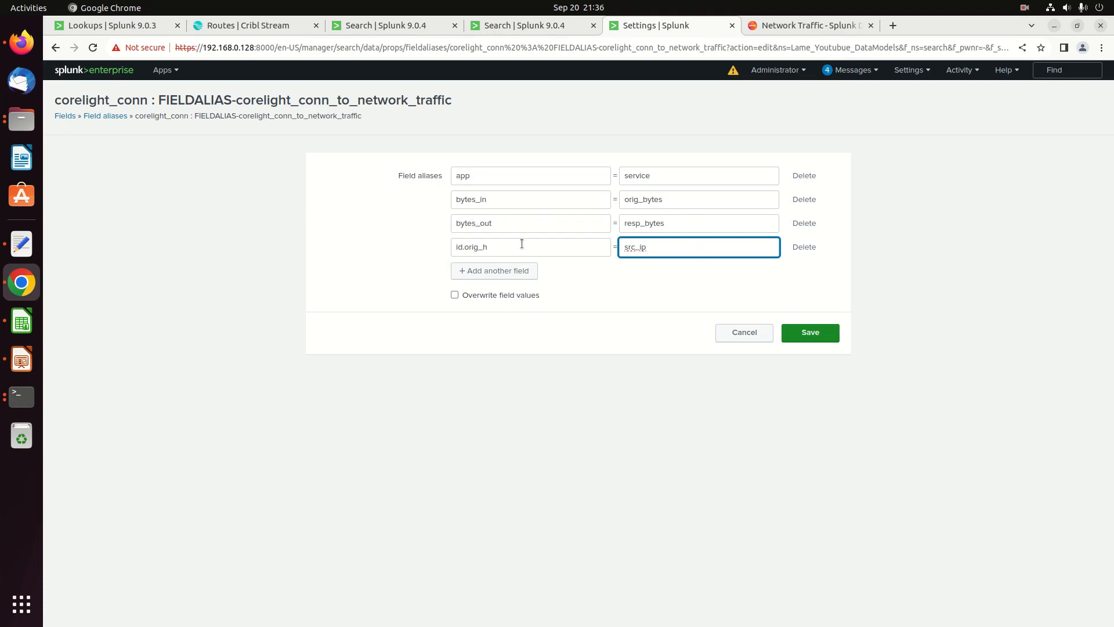
{"action": "left_click", "coordinate": [818, 330]}
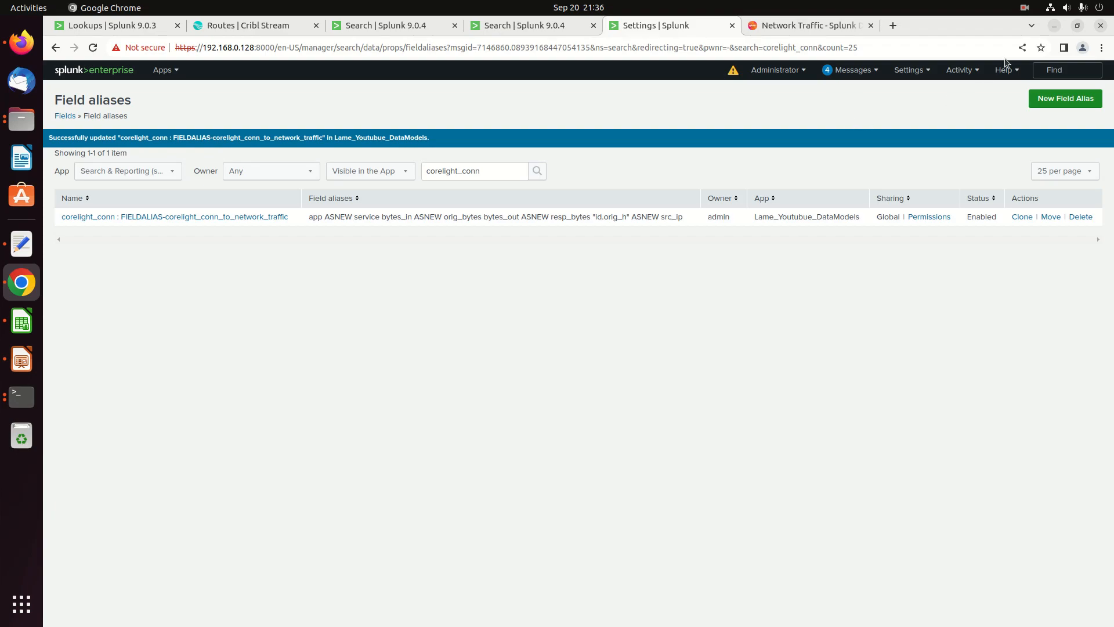
{"action": "left_click", "coordinate": [1025, 7]}
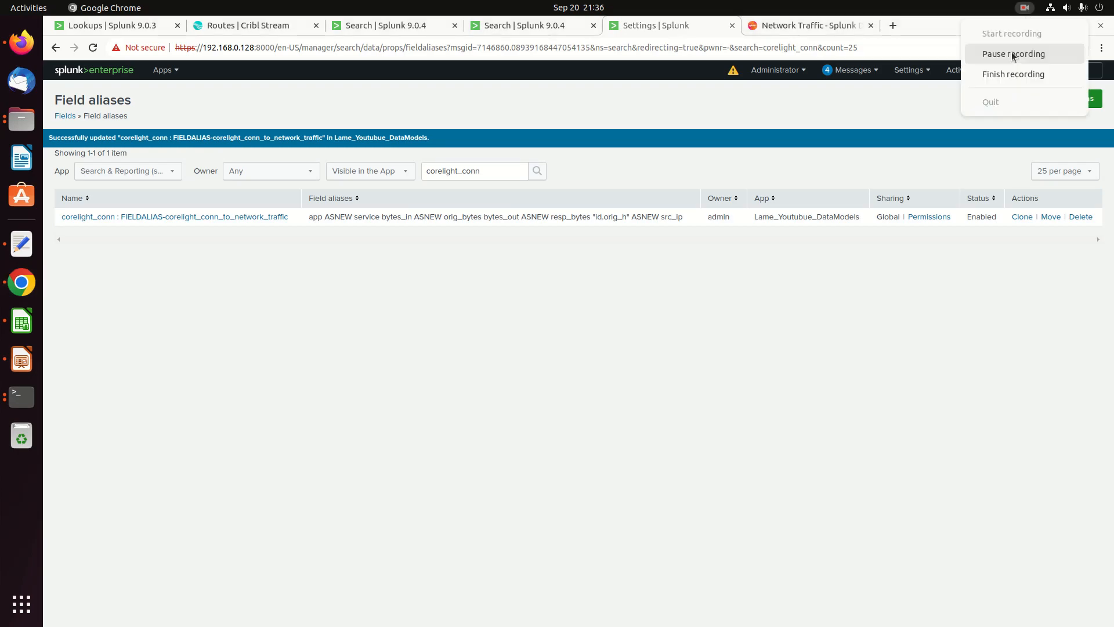
{"action": "left_click", "coordinate": [1011, 52]}
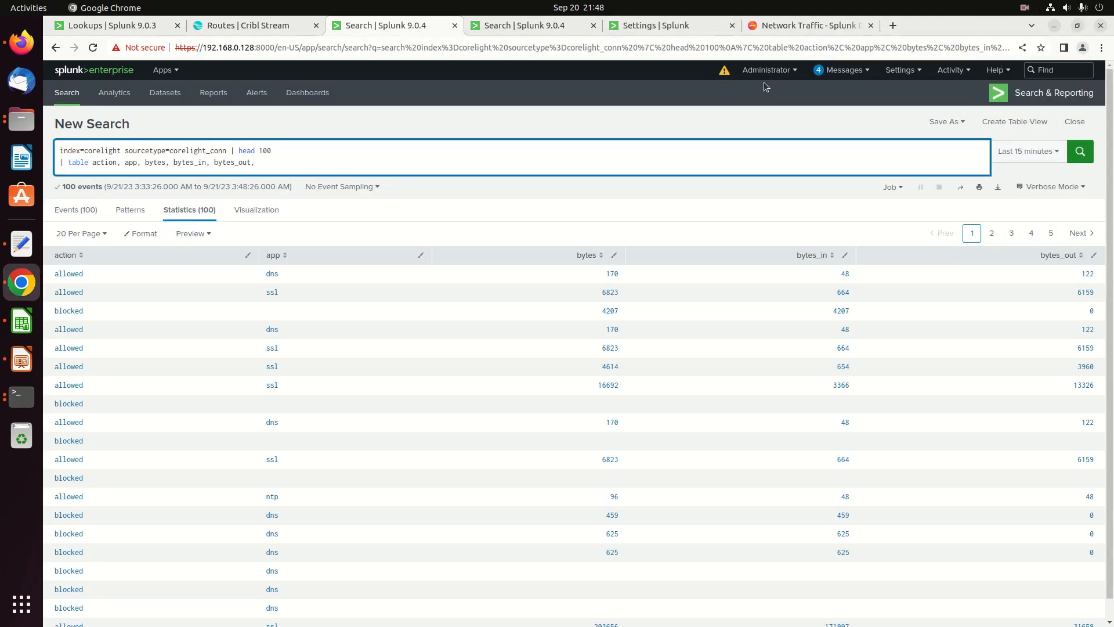
Compare the corelight_conn_to_network_traffic alias with the eval query, delete its empty row and save, and rerun the table search.
{"action": "left_click", "coordinate": [656, 26]}
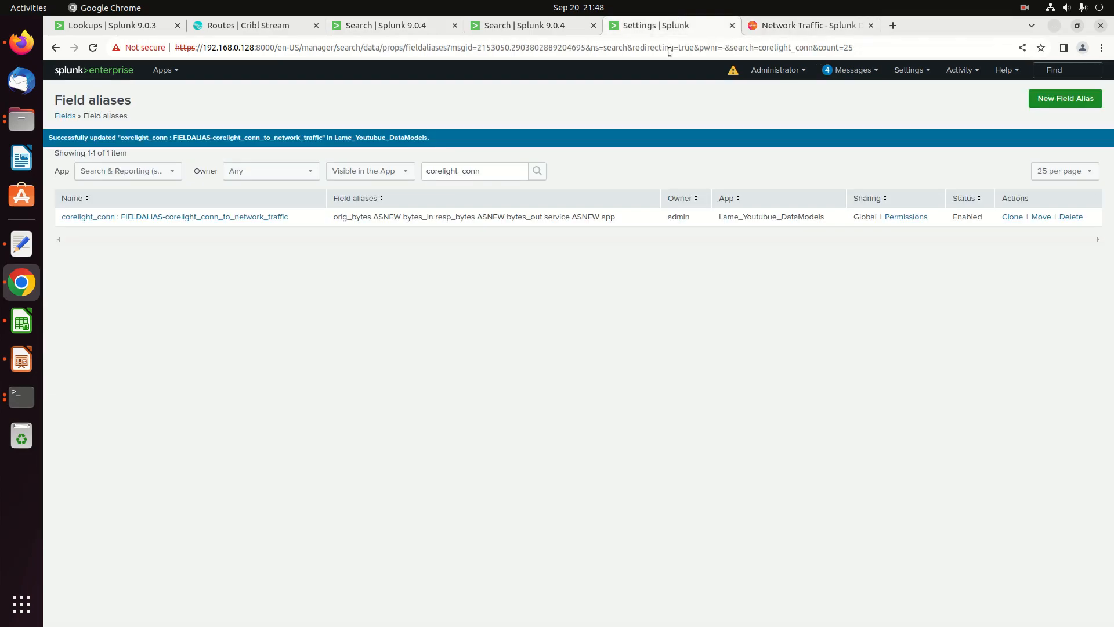
{"action": "left_click", "coordinate": [253, 217]}
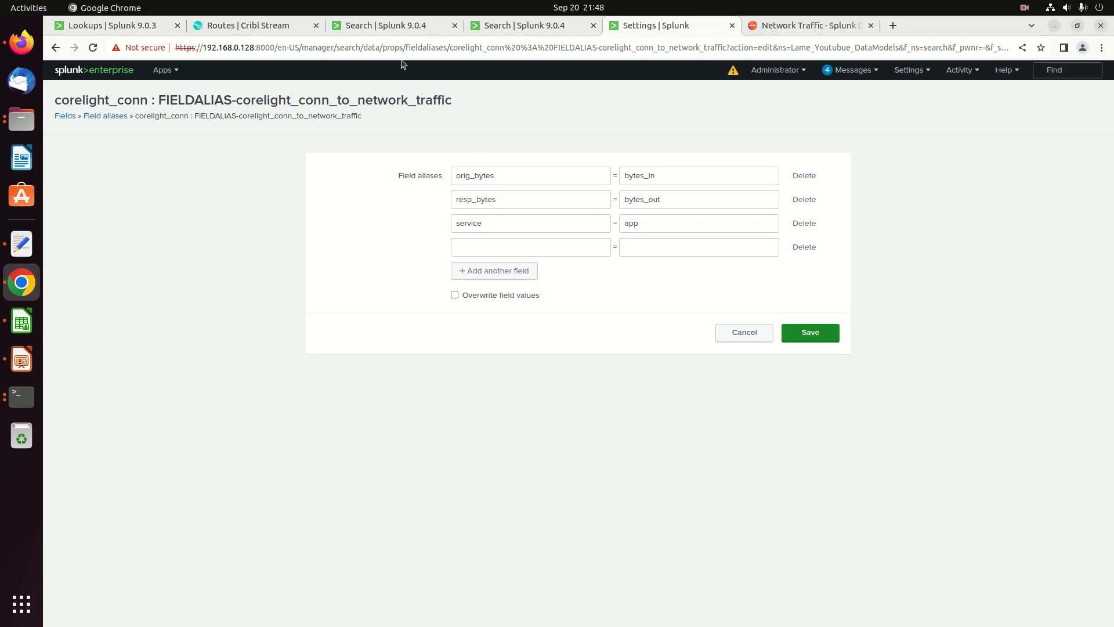
{"action": "left_click", "coordinate": [390, 28]}
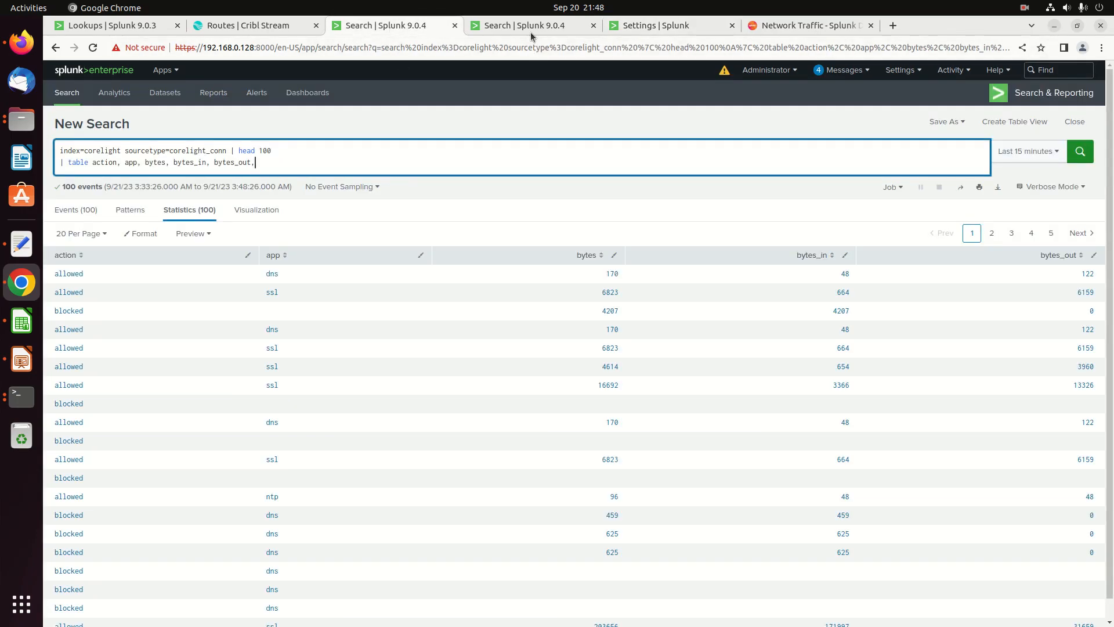
{"action": "left_click", "coordinate": [531, 33]}
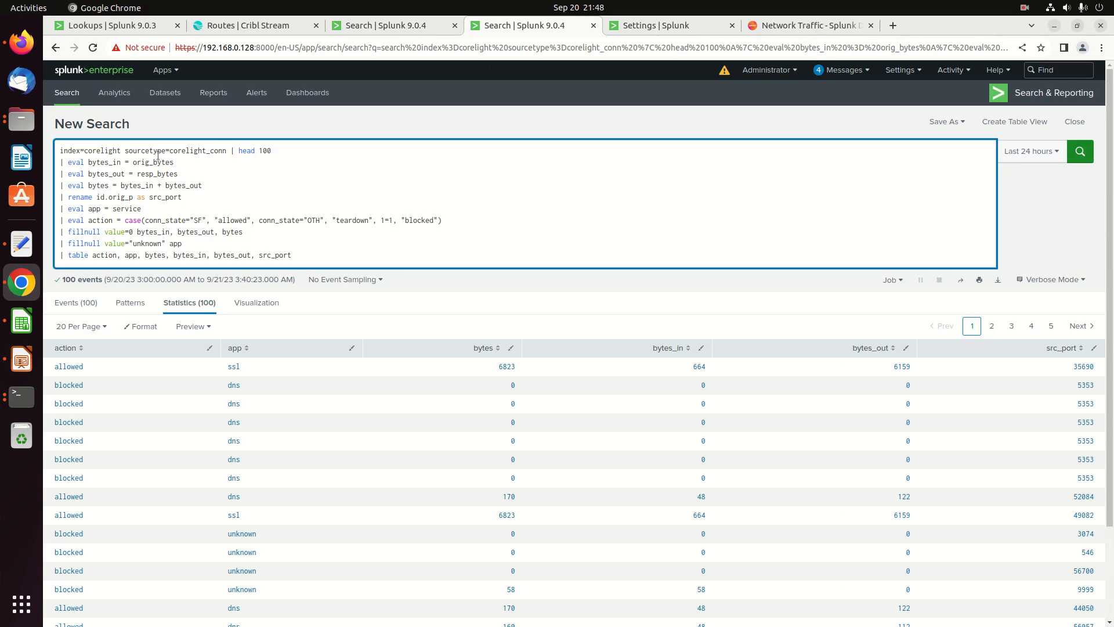
{"action": "left_click", "coordinate": [647, 31]}
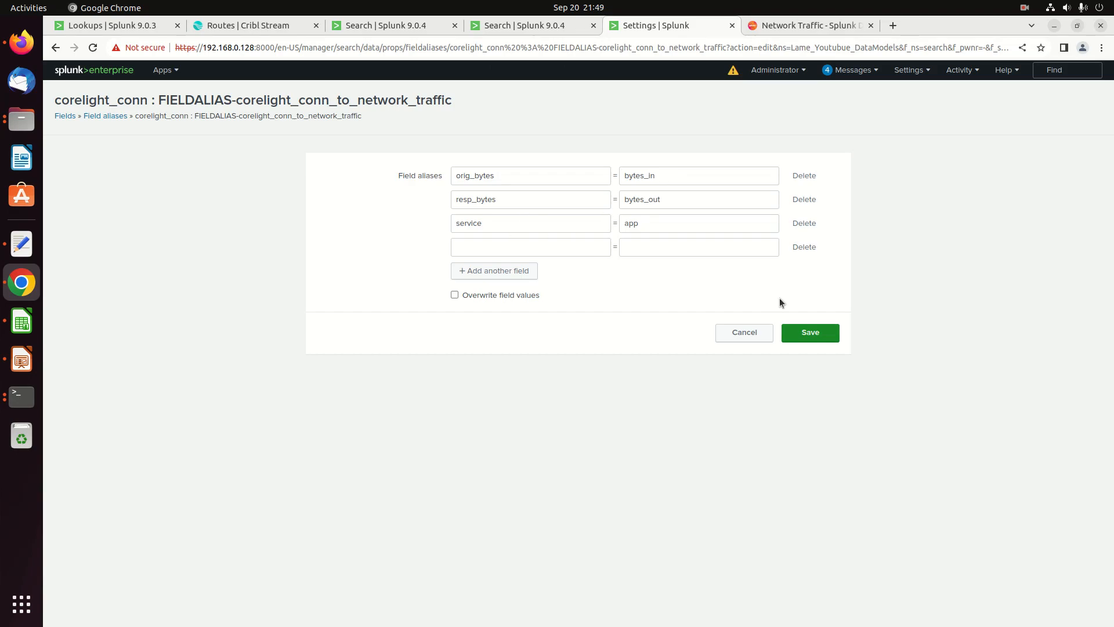
{"action": "left_click", "coordinate": [811, 253]}
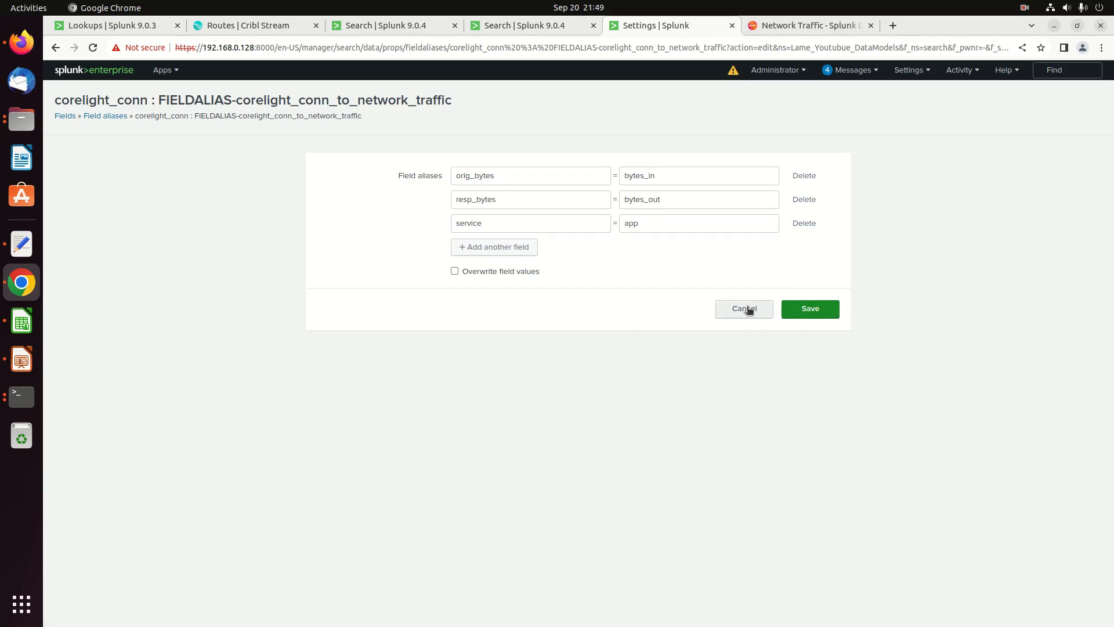
{"action": "left_click", "coordinate": [803, 312]}
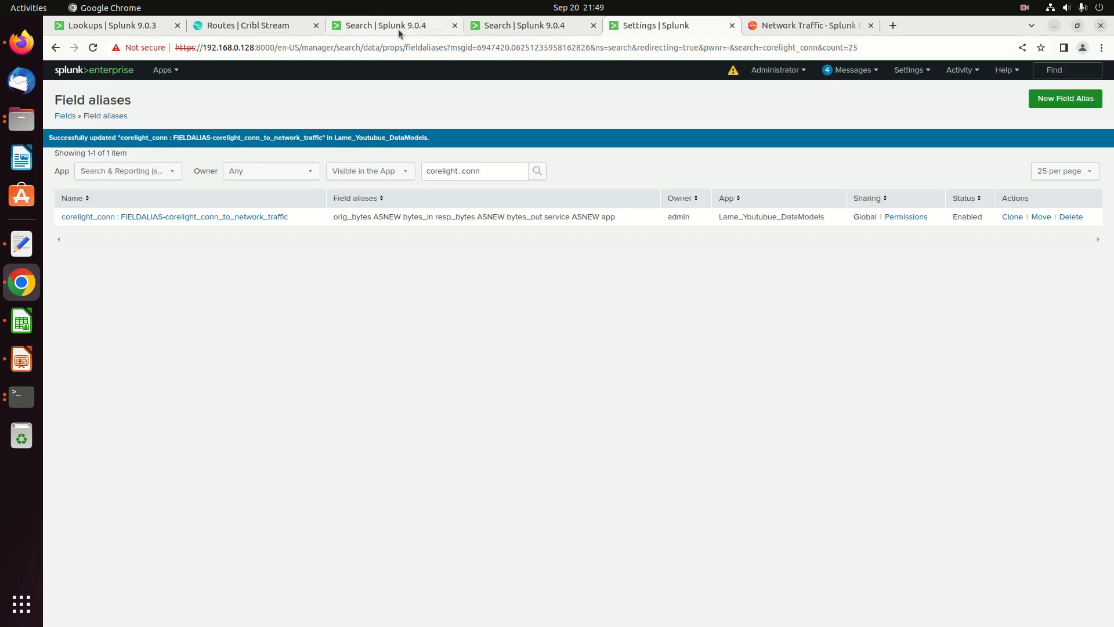
{"action": "left_click", "coordinate": [397, 26]}
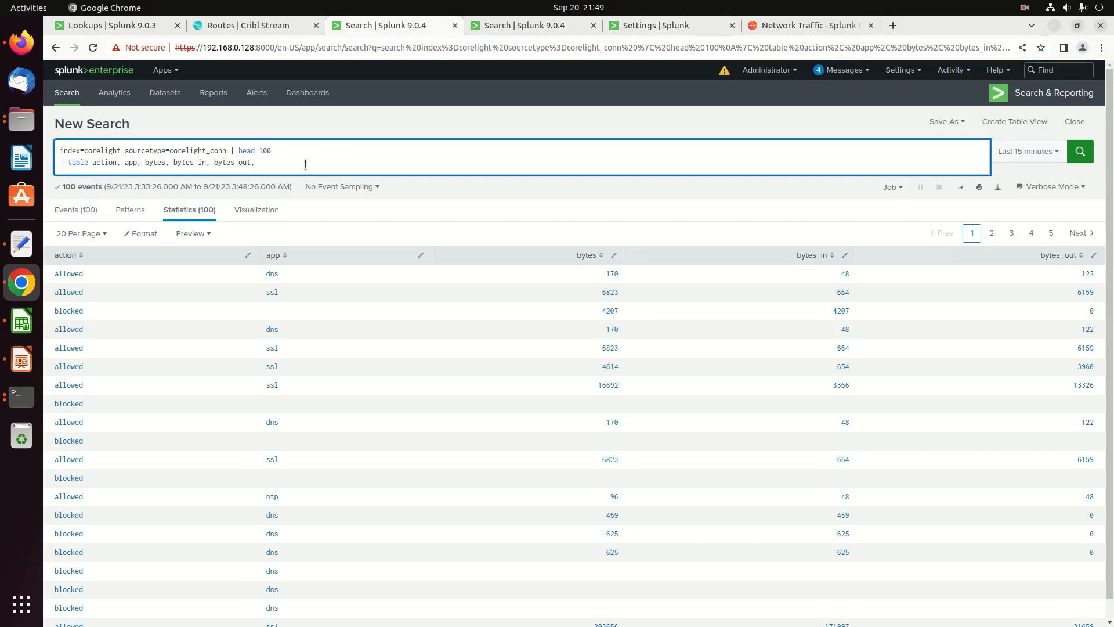
{"action": "key", "text": "Return"}
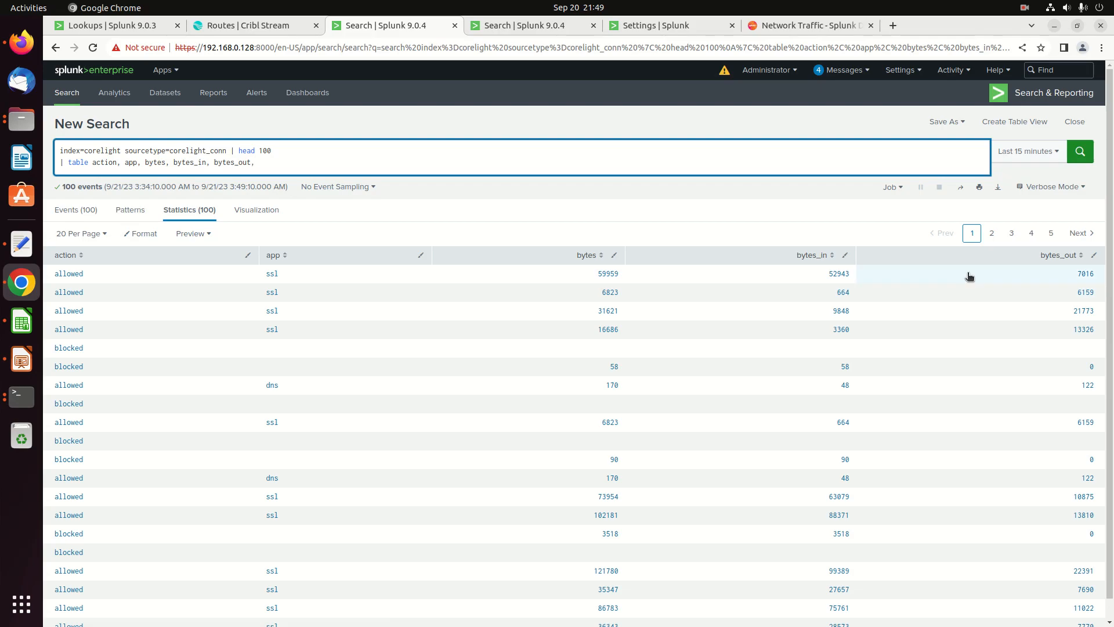
Read through the All_Traffic field descriptions in the Network Traffic CIM documentation and return to the corelight_conn eval search.
{"action": "left_click", "coordinate": [808, 25]}
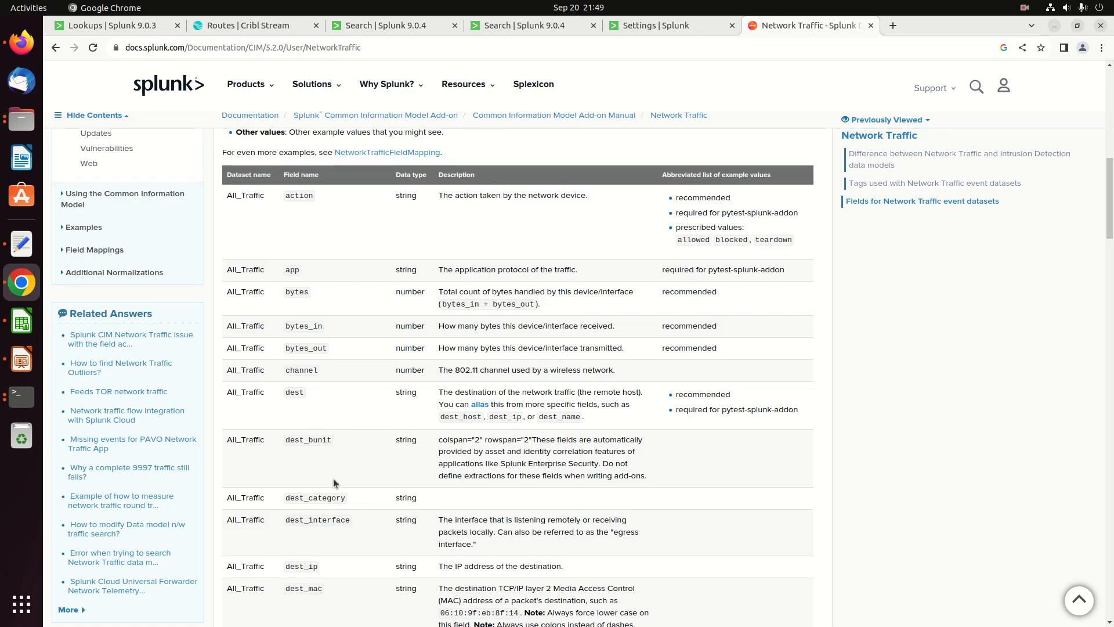
{"action": "scroll", "coordinate": [325, 481], "scroll_direction": "down", "scroll_amount": 3}
{"action": "scroll", "coordinate": [310, 493], "scroll_direction": "down", "scroll_amount": 5}
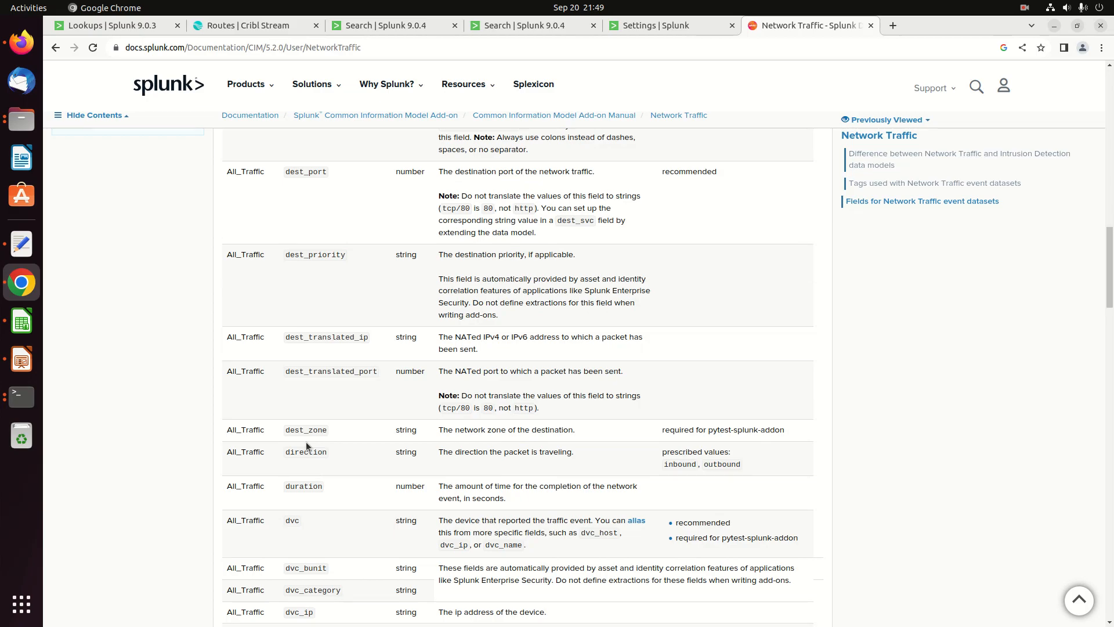
{"action": "scroll", "coordinate": [310, 470], "scroll_direction": "down", "scroll_amount": 1}
{"action": "scroll", "coordinate": [311, 467], "scroll_direction": "down", "scroll_amount": 5}
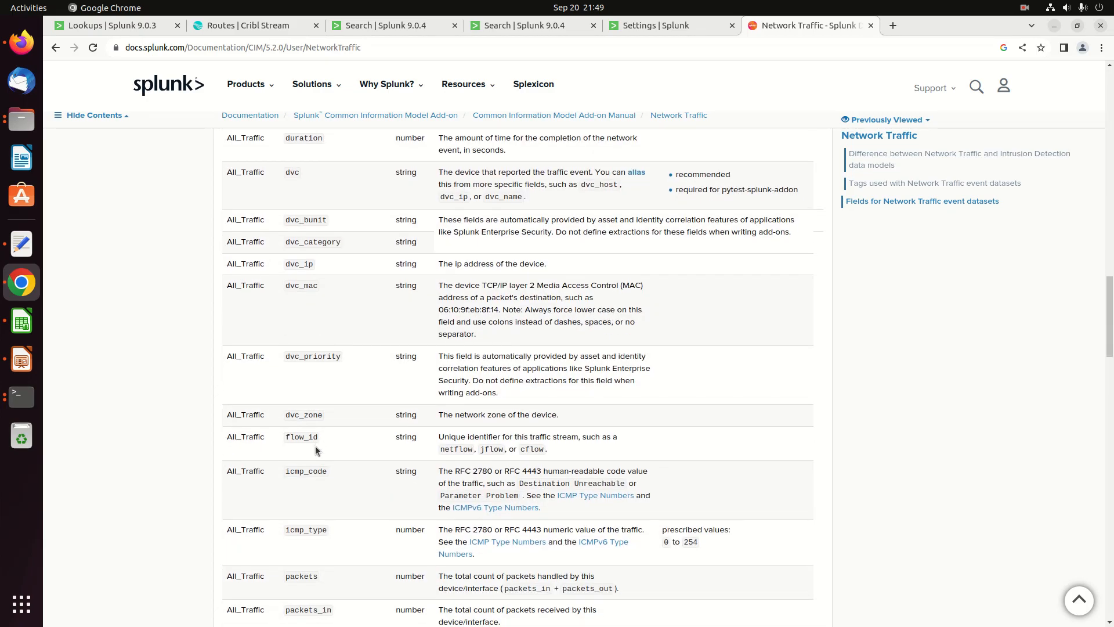
{"action": "scroll", "coordinate": [315, 445], "scroll_direction": "down", "scroll_amount": 1}
{"action": "scroll", "coordinate": [331, 405], "scroll_direction": "down", "scroll_amount": 1}
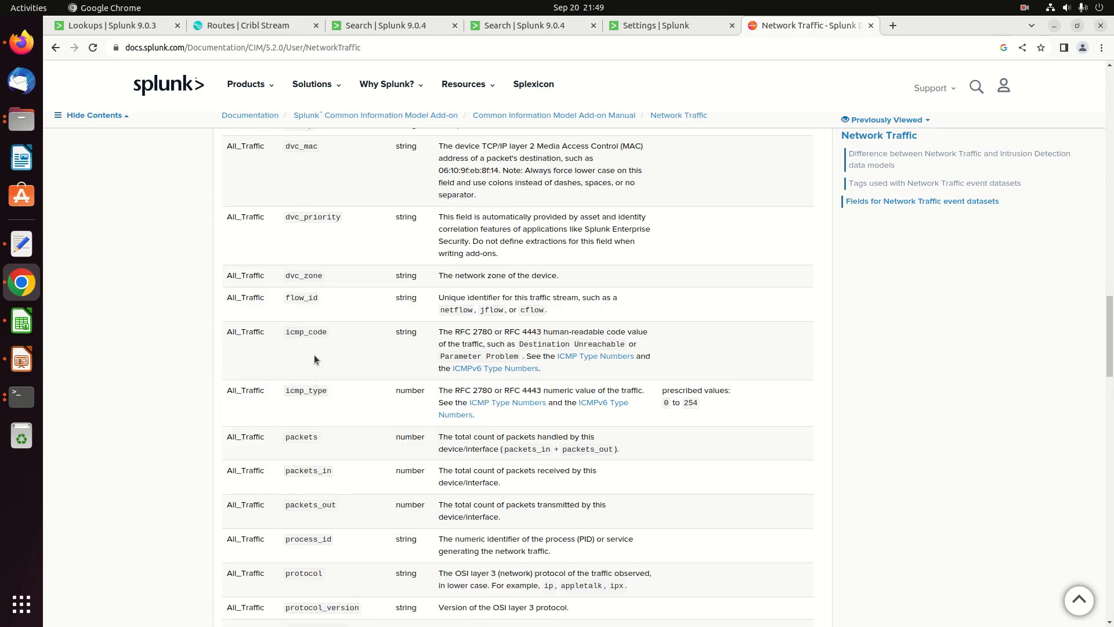
{"action": "scroll", "coordinate": [314, 354], "scroll_direction": "down", "scroll_amount": 1}
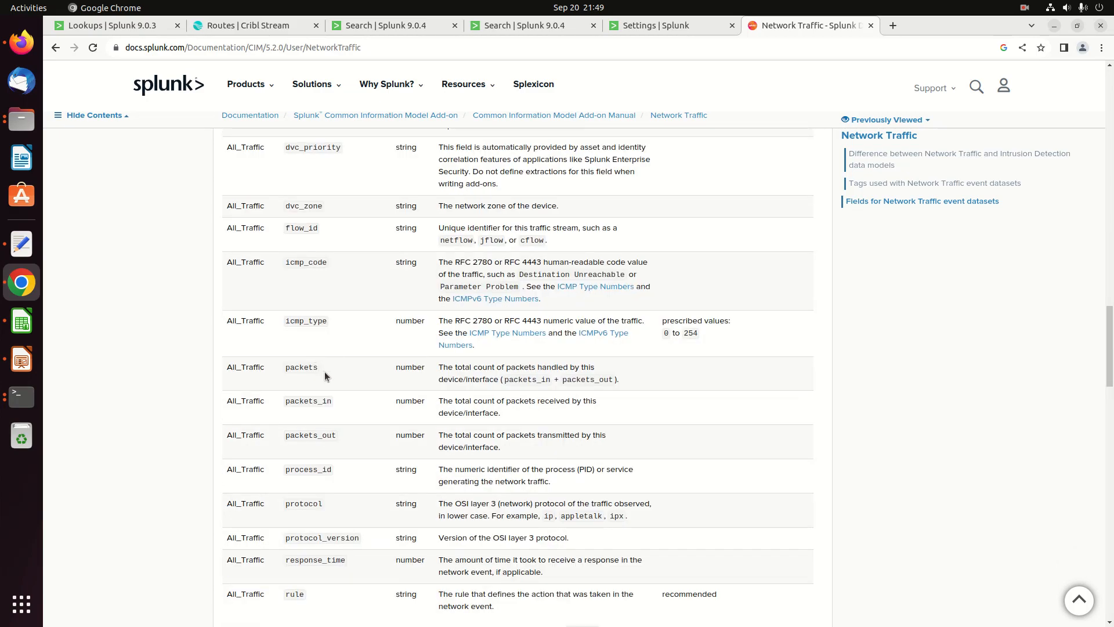
{"action": "scroll", "coordinate": [324, 441], "scroll_direction": "down", "scroll_amount": 1}
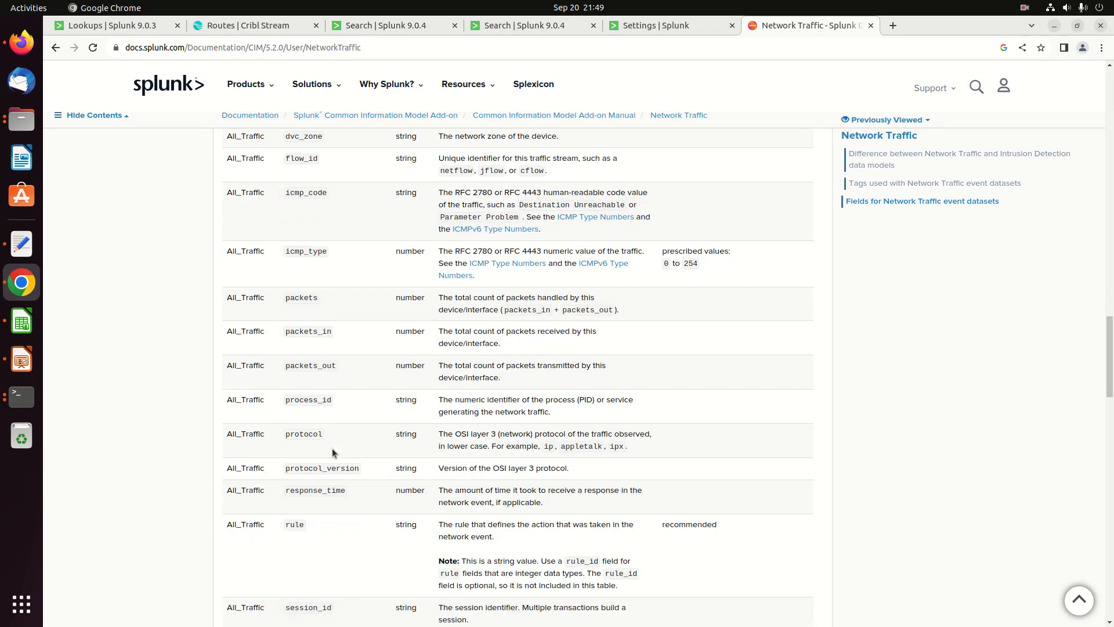
{"action": "scroll", "coordinate": [319, 438], "scroll_direction": "down", "scroll_amount": 1}
{"action": "scroll", "coordinate": [316, 435], "scroll_direction": "down", "scroll_amount": 3}
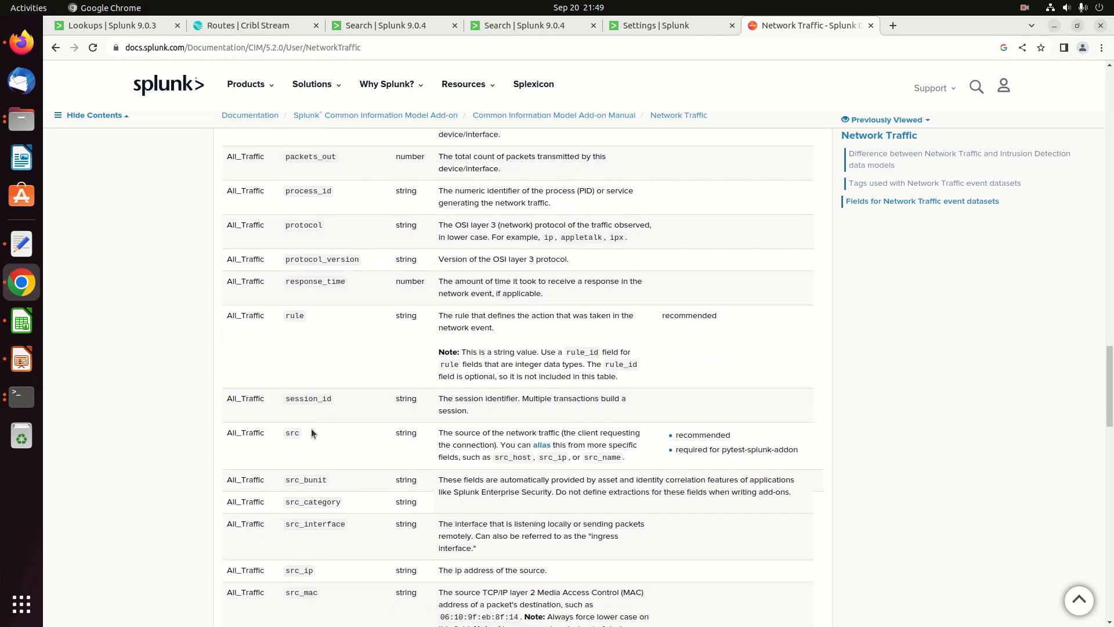
{"action": "scroll", "coordinate": [322, 433], "scroll_direction": "down", "scroll_amount": 1}
{"action": "scroll", "coordinate": [319, 437], "scroll_direction": "down", "scroll_amount": 2}
{"action": "scroll", "coordinate": [319, 437], "scroll_direction": "down", "scroll_amount": 3}
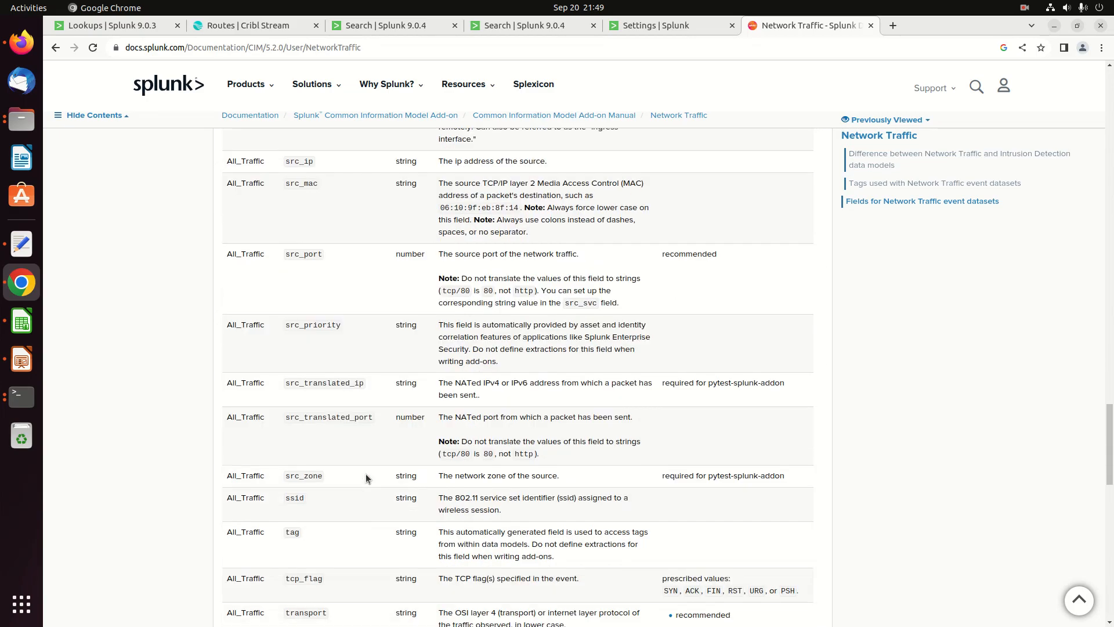
{"action": "scroll", "coordinate": [319, 455], "scroll_direction": "down", "scroll_amount": 2}
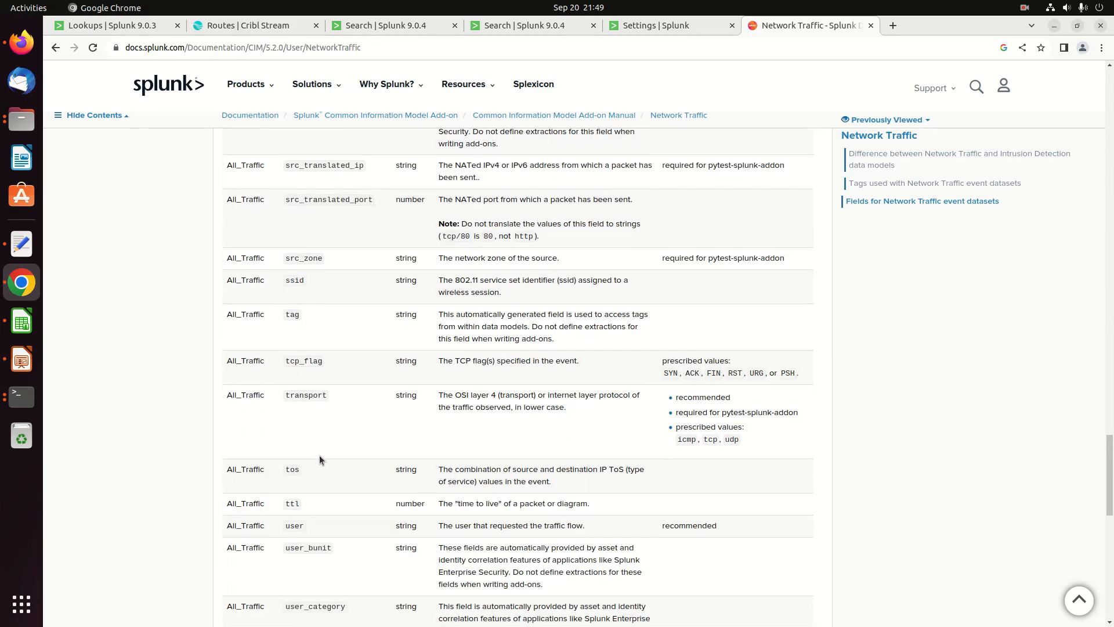
{"action": "scroll", "coordinate": [317, 448], "scroll_direction": "down", "scroll_amount": 1}
{"action": "scroll", "coordinate": [316, 446], "scroll_direction": "down", "scroll_amount": 3}
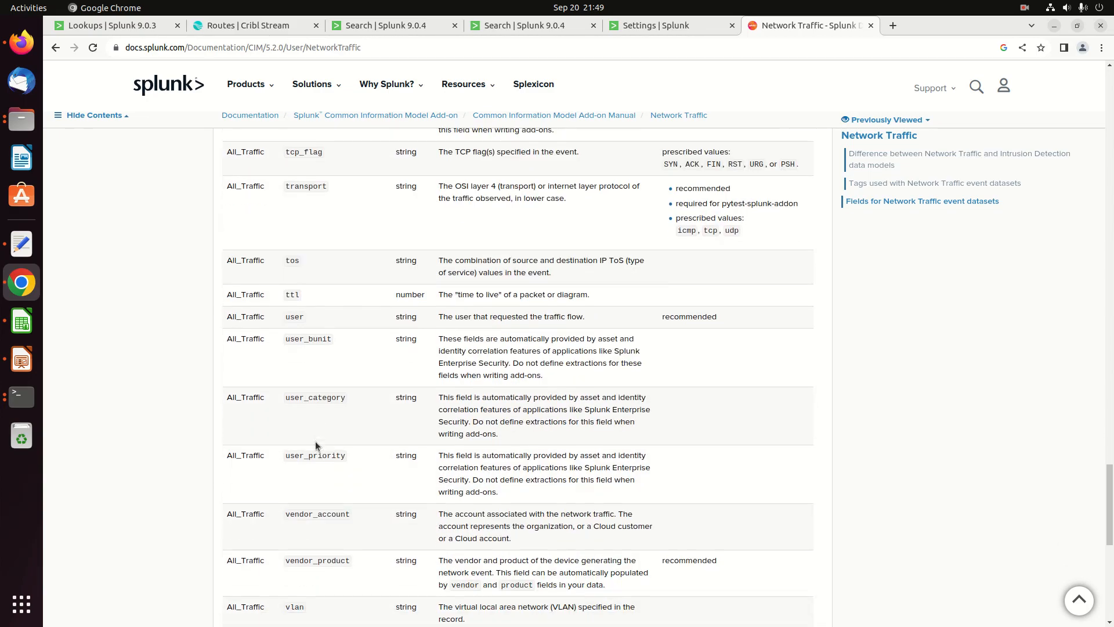
{"action": "scroll", "coordinate": [315, 441], "scroll_direction": "down", "scroll_amount": 2}
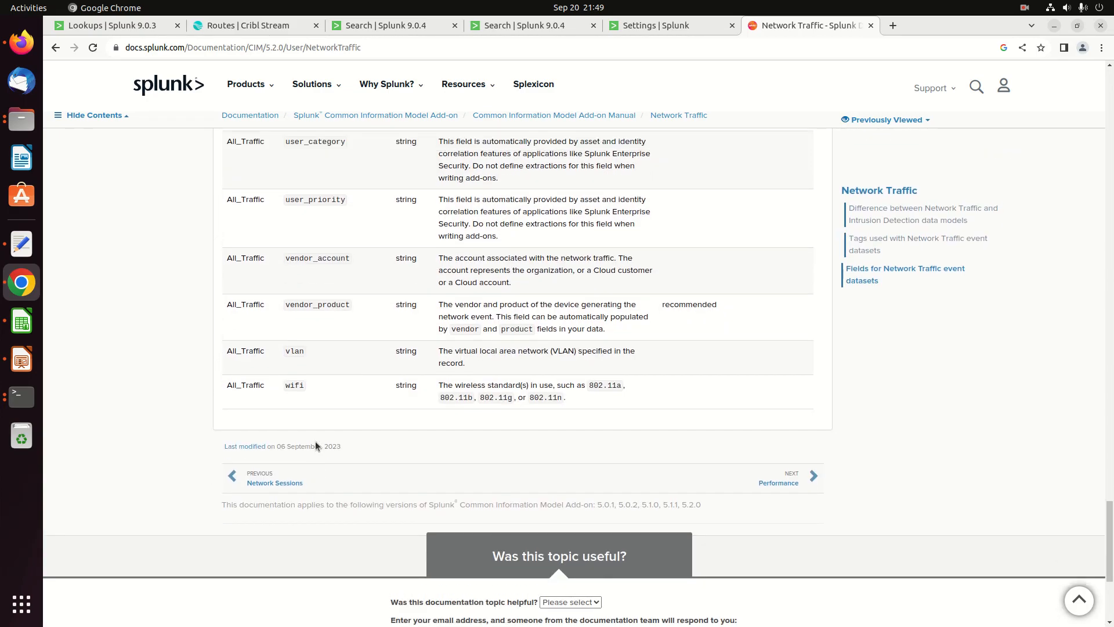
{"action": "scroll", "coordinate": [324, 443], "scroll_direction": "up", "scroll_amount": 6}
{"action": "scroll", "coordinate": [326, 443], "scroll_direction": "up", "scroll_amount": 6}
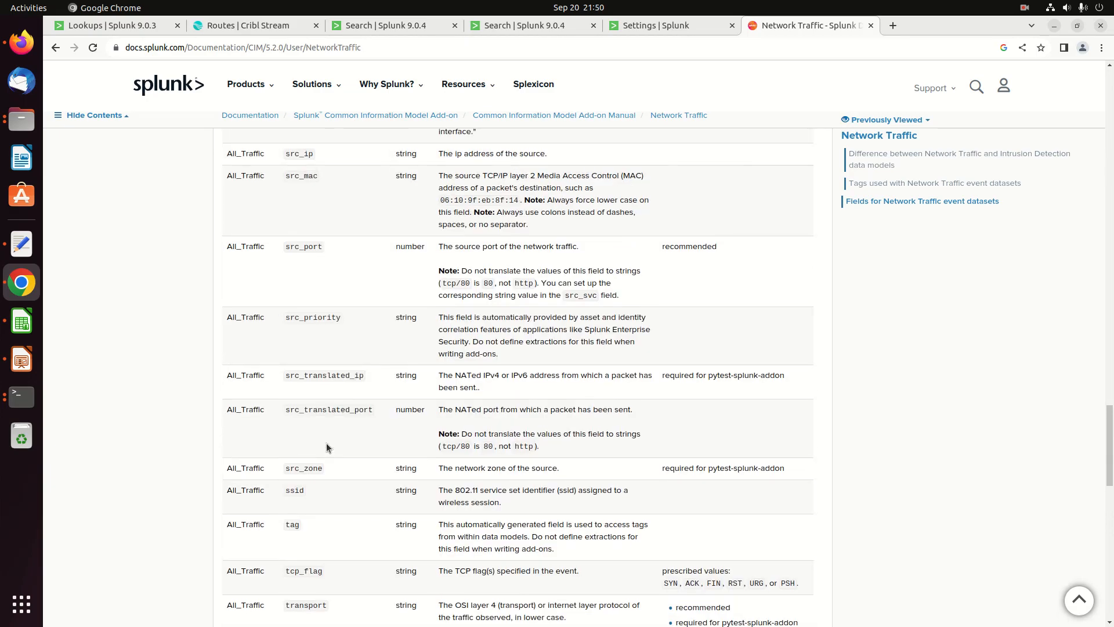
{"action": "scroll", "coordinate": [326, 444], "scroll_direction": "up", "scroll_amount": 5}
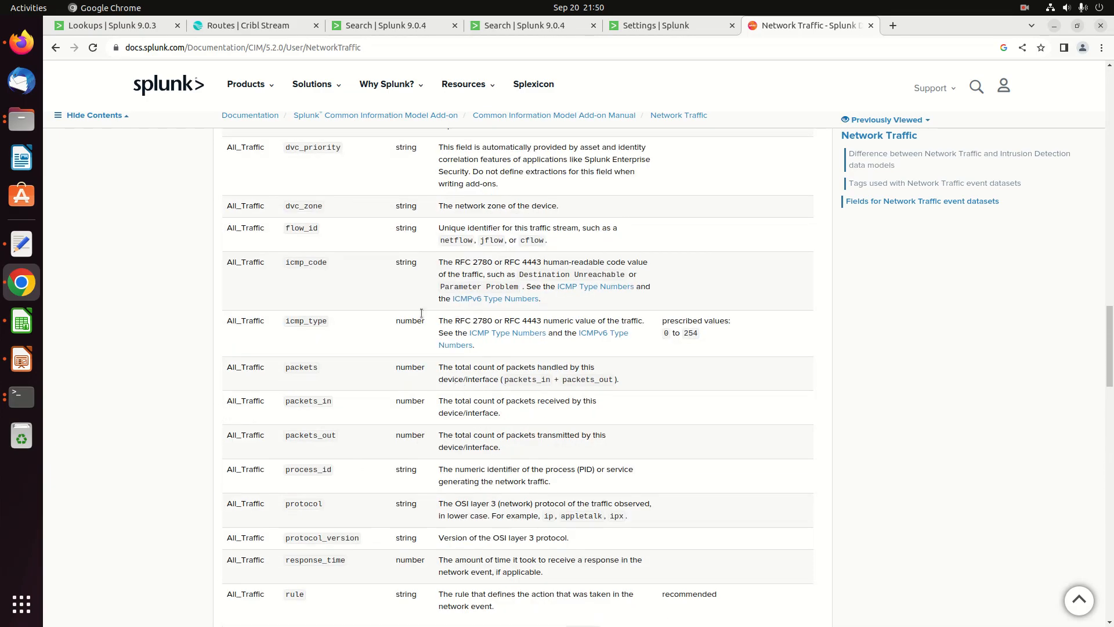
{"action": "left_click", "coordinate": [482, 30]}
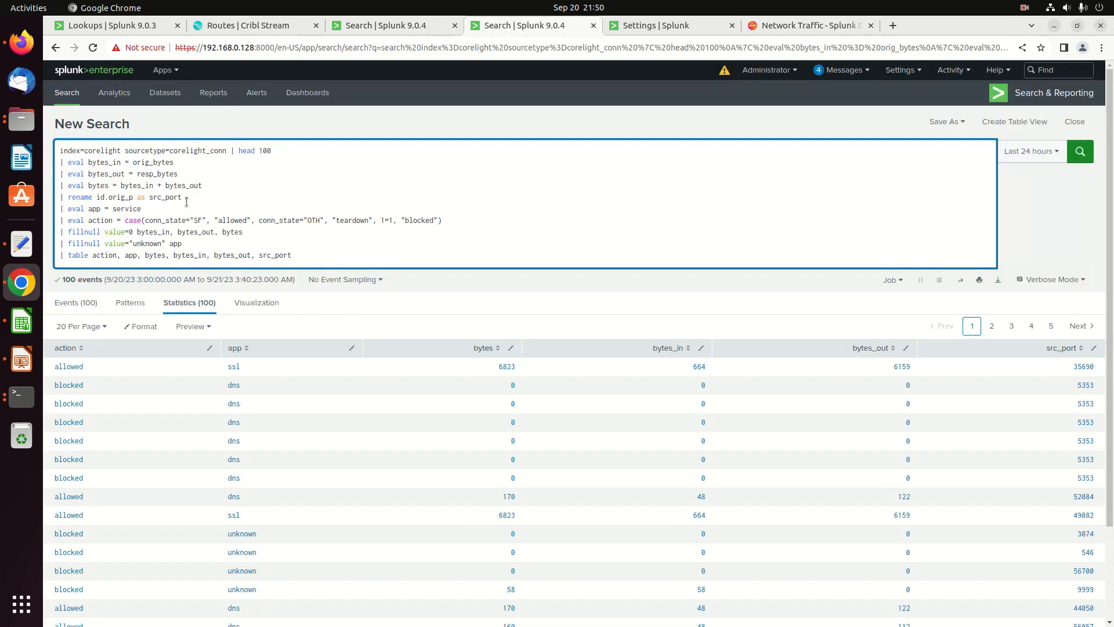